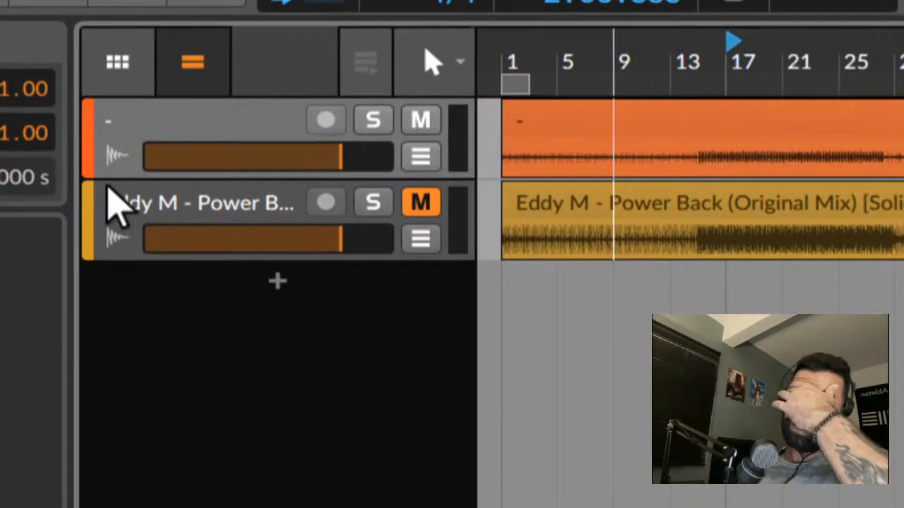
Rename the orange audio track as Master.
{"action": "left_click", "coordinate": [185, 138]}
{"action": "double_click", "coordinate": [204, 122]}
{"action": "type", "text": "Master"}
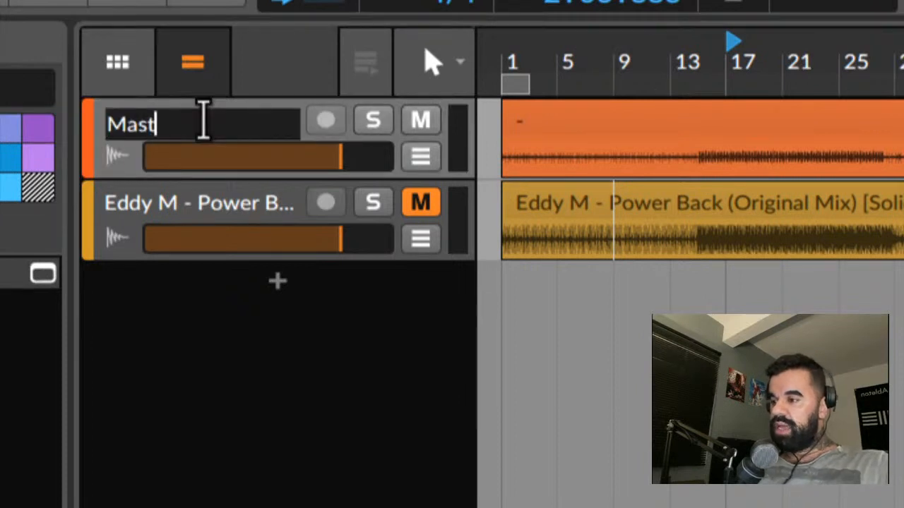
{"action": "key", "text": "Return"}
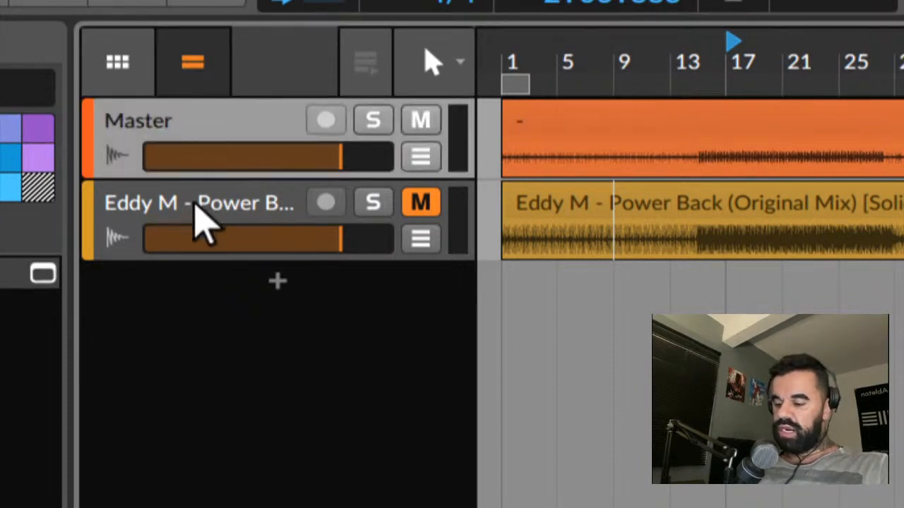
Rename the muted yellow audio track as Referencia.
{"action": "left_click", "coordinate": [202, 218]}
{"action": "double_click", "coordinate": [192, 204]}
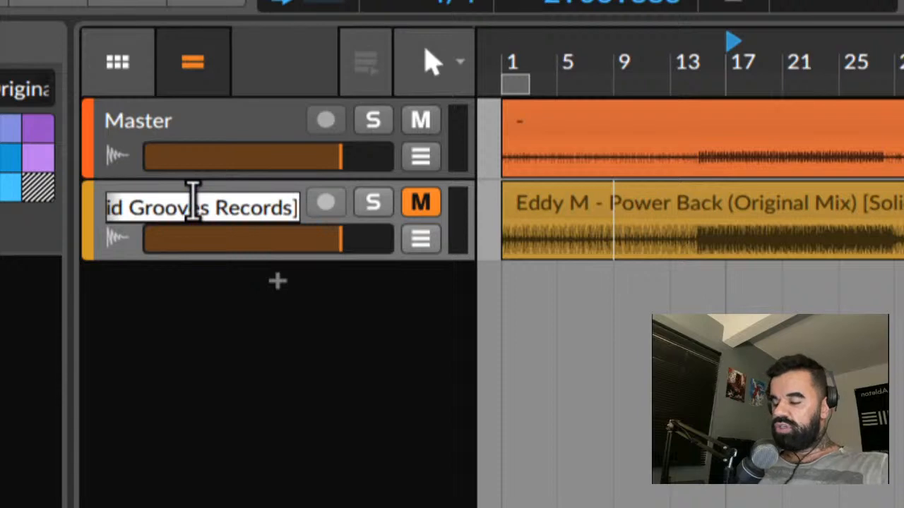
{"action": "type", "text": "Refee"}
{"action": "type", "text": "encia"}
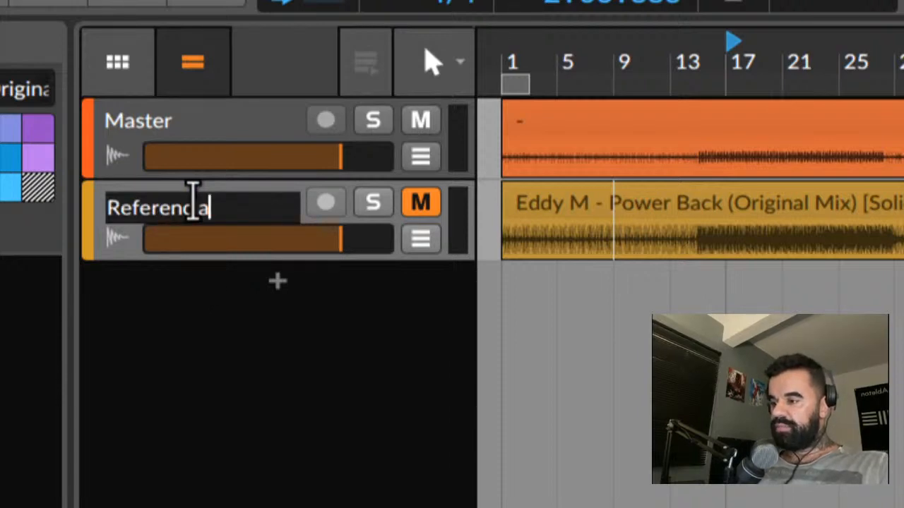
{"action": "key", "text": "Return"}
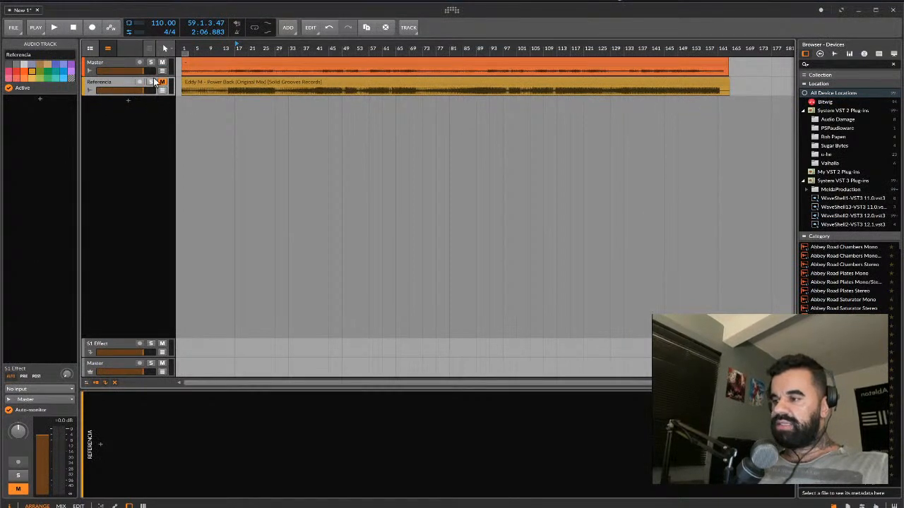
Add an audio track directly below the Master audio track and name it Antes da Master.
{"action": "left_click", "coordinate": [105, 63]}
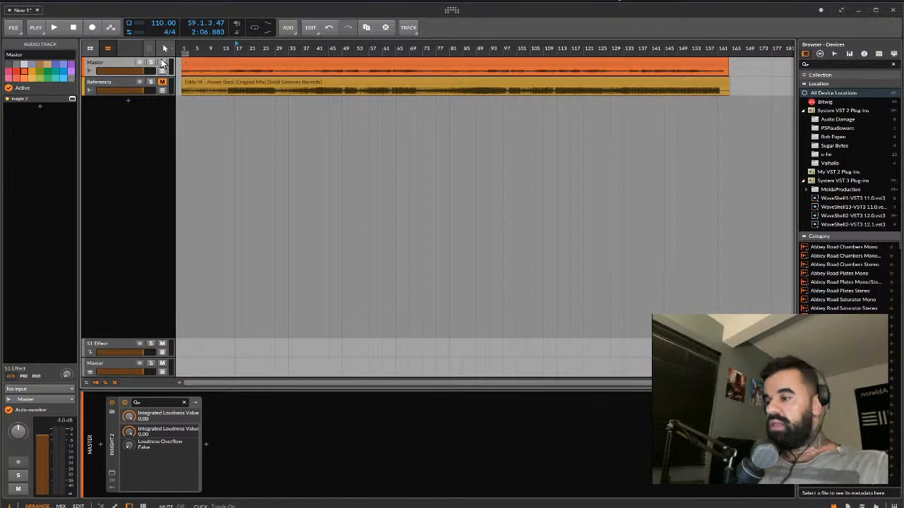
{"action": "left_click", "coordinate": [100, 83]}
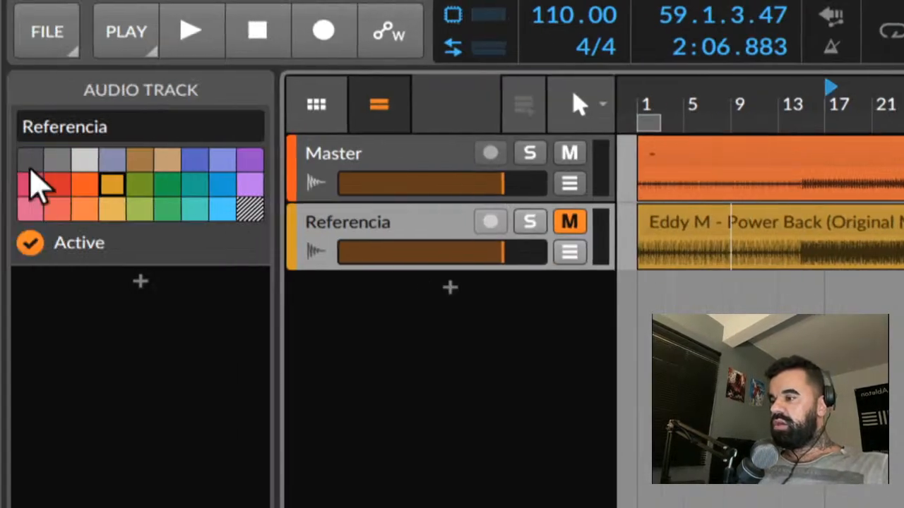
{"action": "left_click", "coordinate": [358, 151]}
{"action": "key", "text": "ctrl+t"}
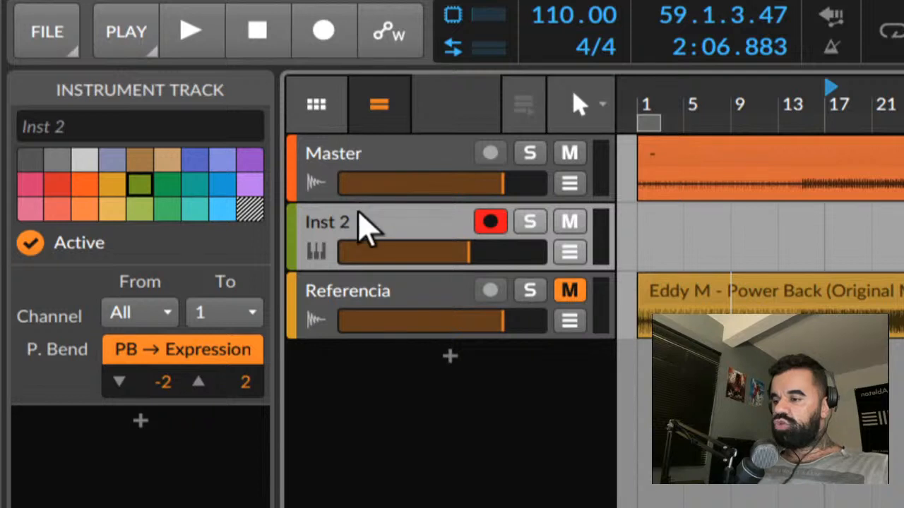
{"action": "key", "text": "ctrl+z"}
{"action": "key", "text": "ctrl+shift+t"}
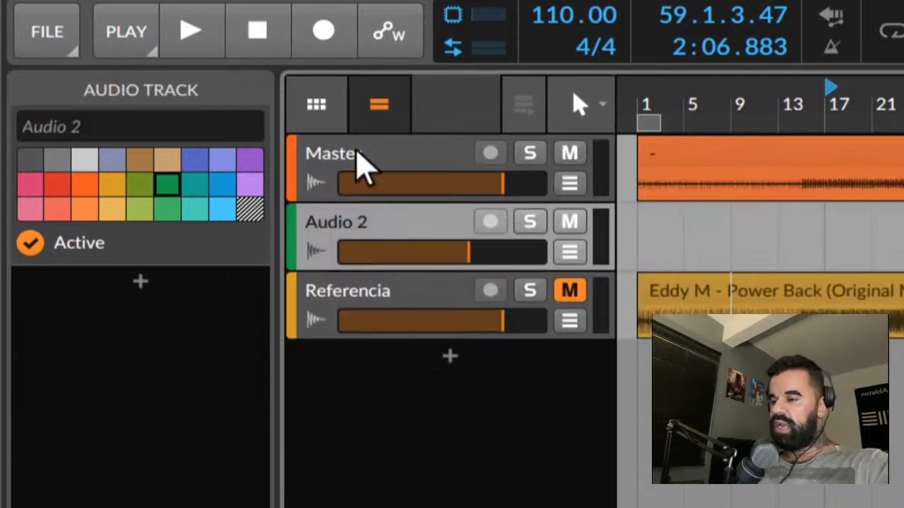
{"action": "double_click", "coordinate": [348, 227]}
{"action": "type", "text": "Antes da Master"}
{"action": "key", "text": "Return"}
Copy the Master track's audio clip onto the Antes da Master track, starting at bar 1.
{"action": "left_click", "coordinate": [389, 238]}
{"action": "left_click", "coordinate": [382, 282]}
{"action": "left_click", "coordinate": [382, 216]}
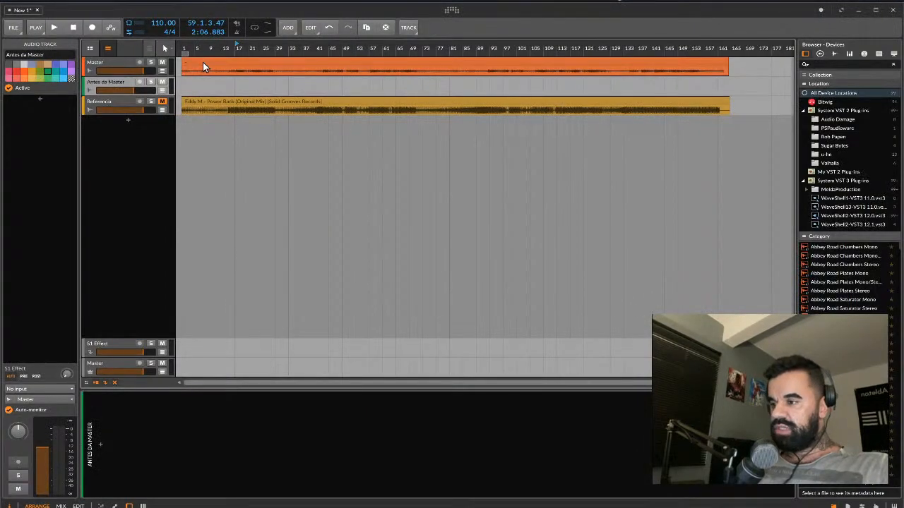
{"action": "left_click", "coordinate": [202, 62]}
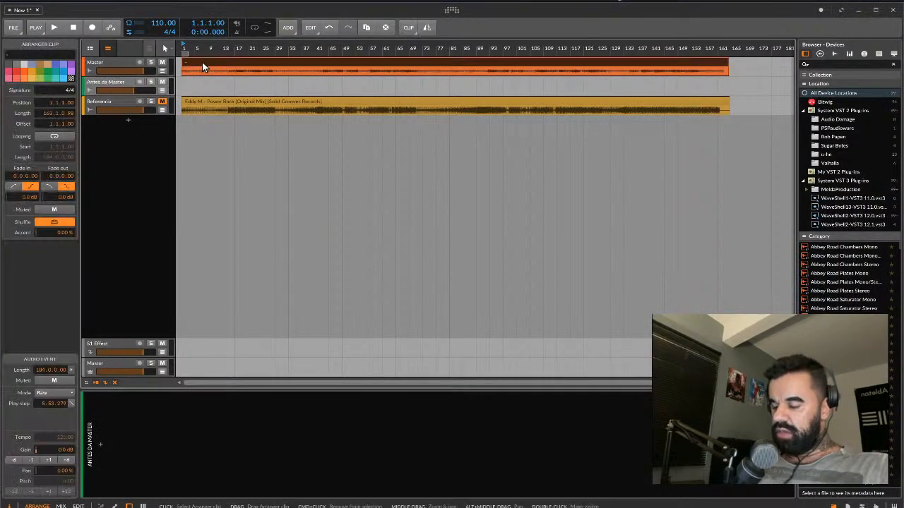
{"action": "left_click_drag", "start_coordinate": [202, 65], "coordinate": [206, 86]}
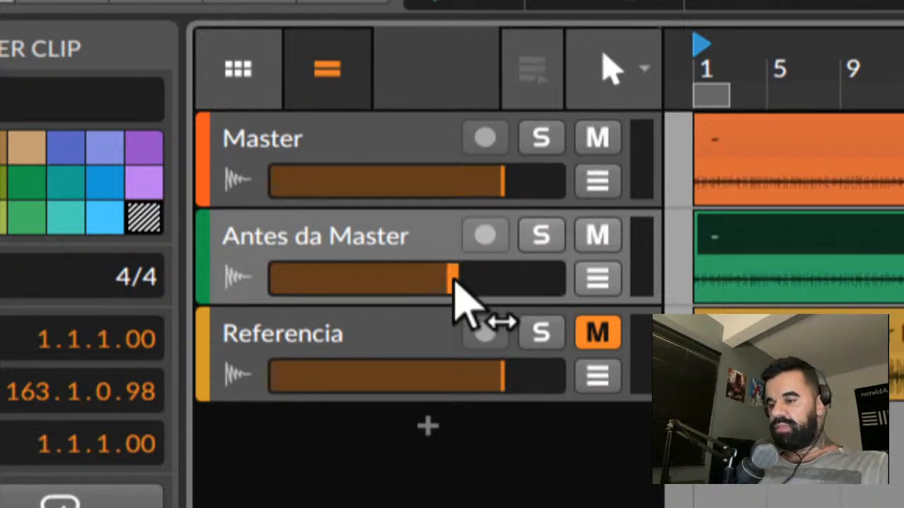
Set the Antes da Master track's volume to 0 dB.
{"action": "double_click", "coordinate": [452, 277]}
{"action": "type", "text": "0"}
{"action": "key", "text": "Return"}
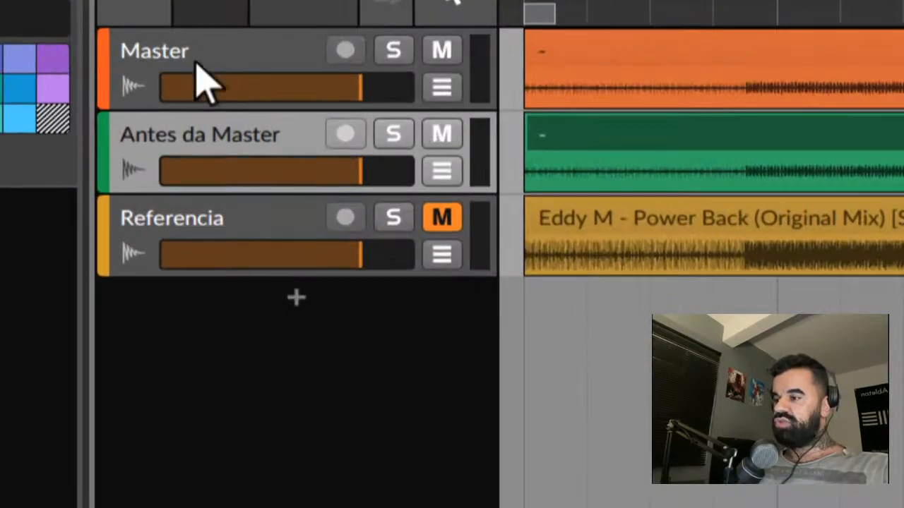
Go through the Master, Antes da Master and Referencia tracks in turn and look over their clips.
{"action": "left_click", "coordinate": [142, 47]}
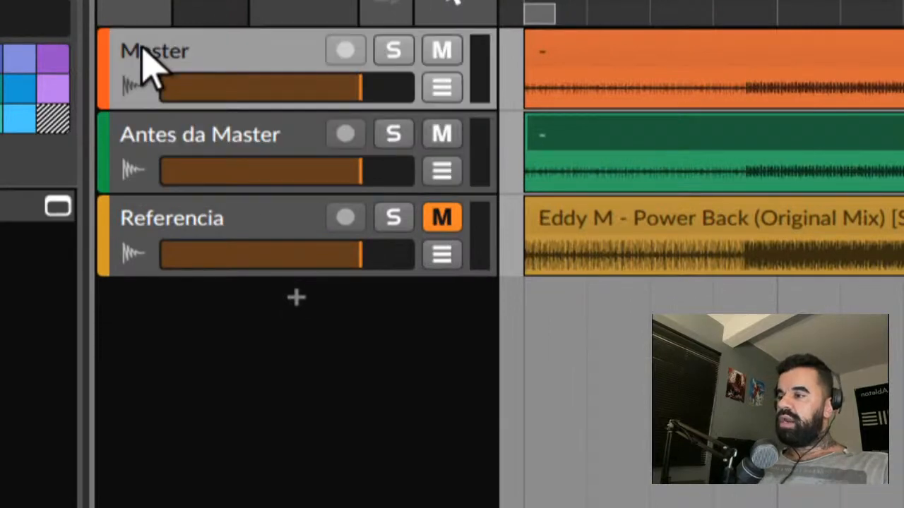
{"action": "left_click", "coordinate": [157, 130]}
{"action": "left_click", "coordinate": [166, 221]}
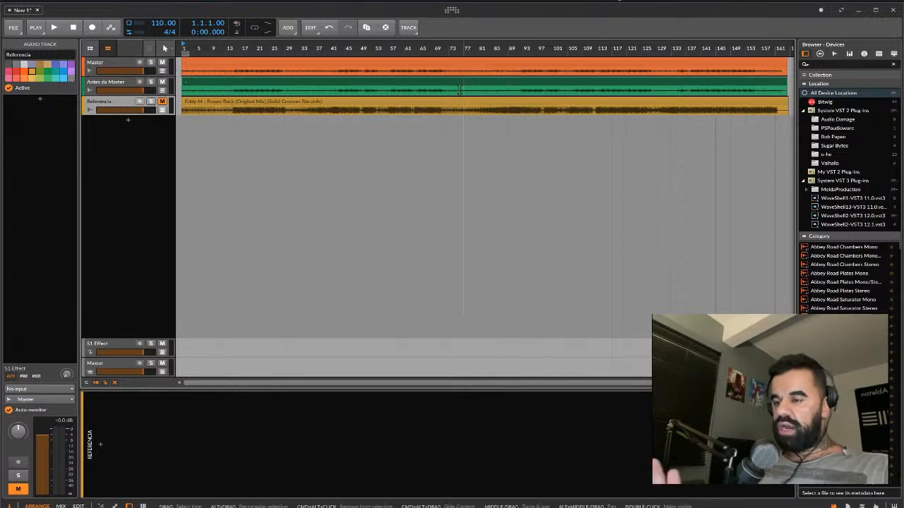
{"action": "scroll", "coordinate": [426, 85], "scroll_direction": "right", "scroll_amount": 2}
{"action": "scroll", "coordinate": [398, 85], "scroll_direction": "left", "scroll_amount": 2}
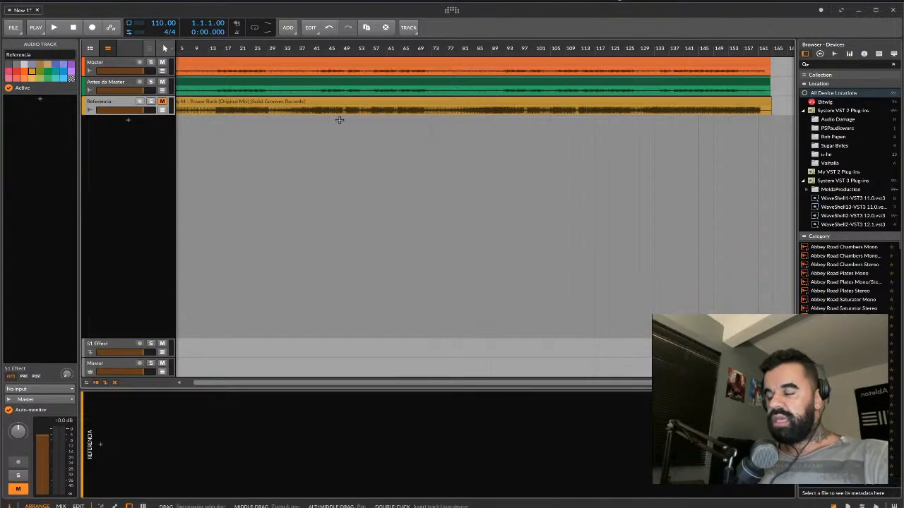
{"action": "scroll", "coordinate": [338, 120], "scroll_direction": "left", "scroll_amount": 2}
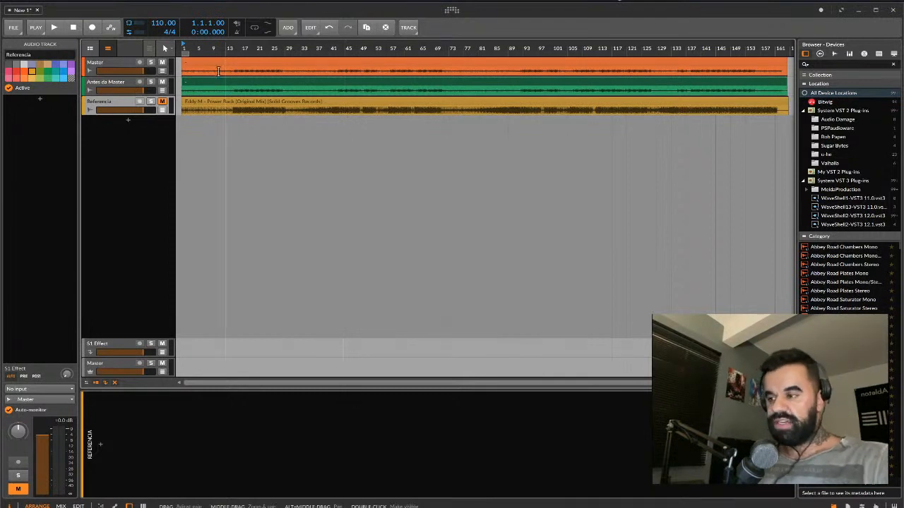
{"action": "left_click", "coordinate": [110, 63]}
{"action": "left_click", "coordinate": [109, 85]}
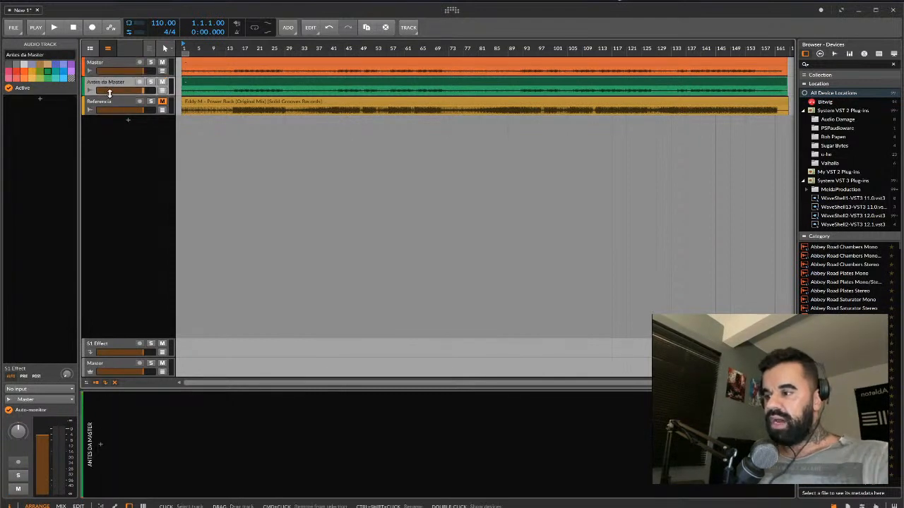
{"action": "left_click", "coordinate": [110, 104]}
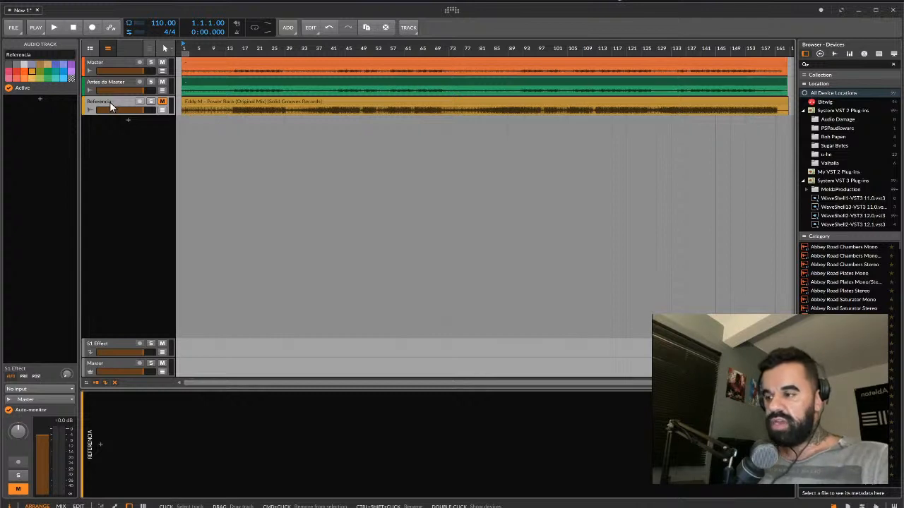
Listen to the unmuted tracks from bar 17 and from bar 61 with the system volume raised, and stop playback.
{"action": "left_click", "coordinate": [252, 58]}
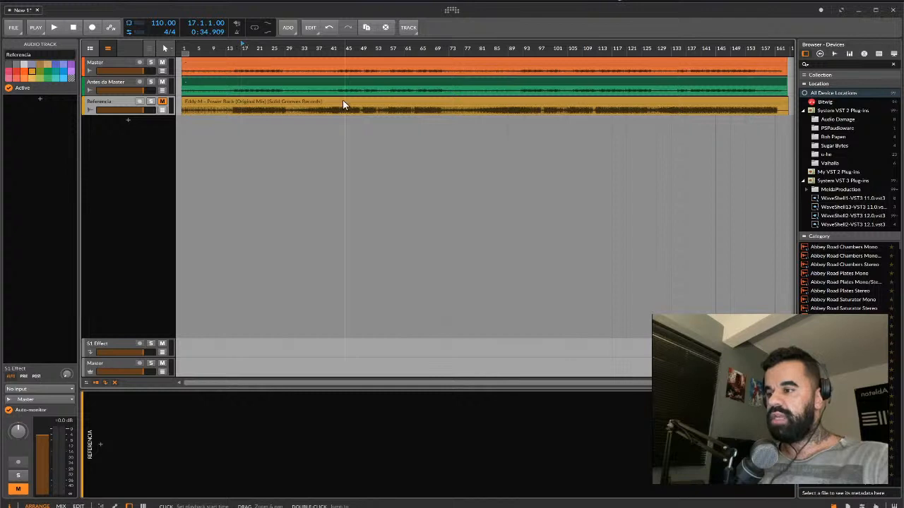
{"action": "key", "text": "space"}
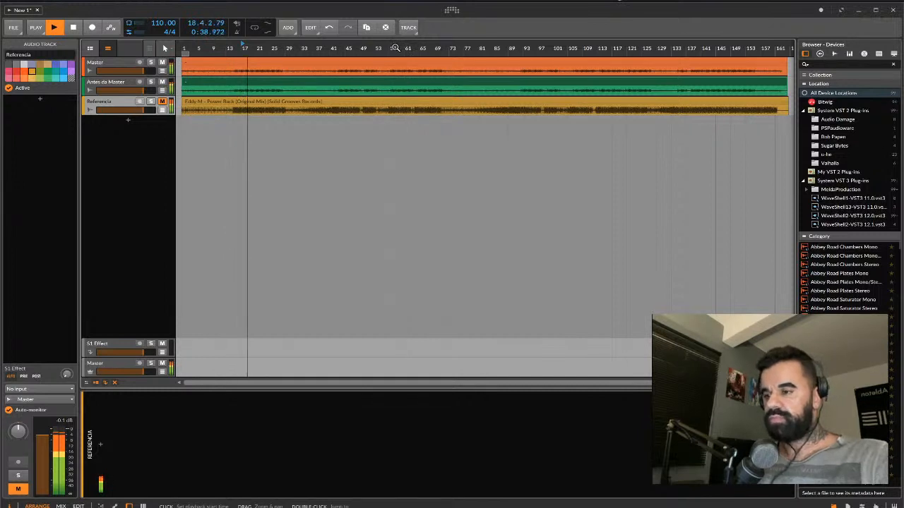
{"action": "key", "text": "XF86AudioRaiseVolume"}
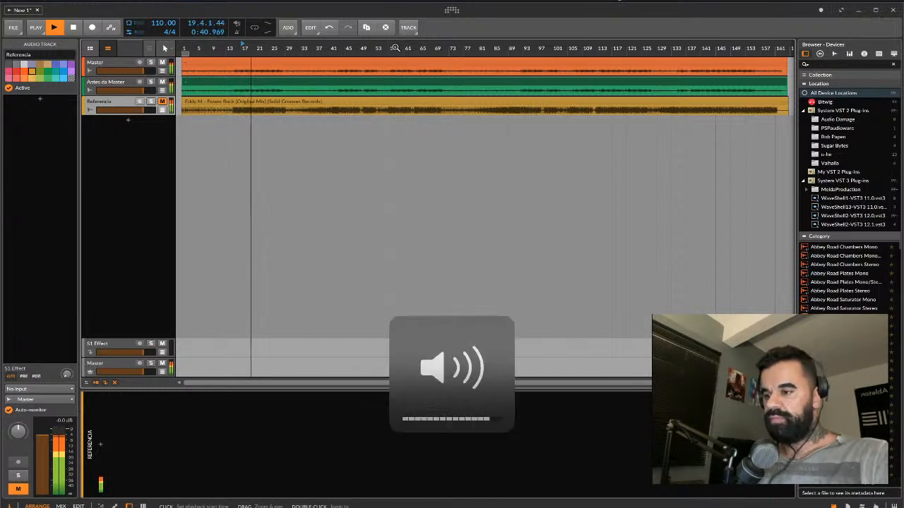
{"action": "left_click", "coordinate": [405, 48]}
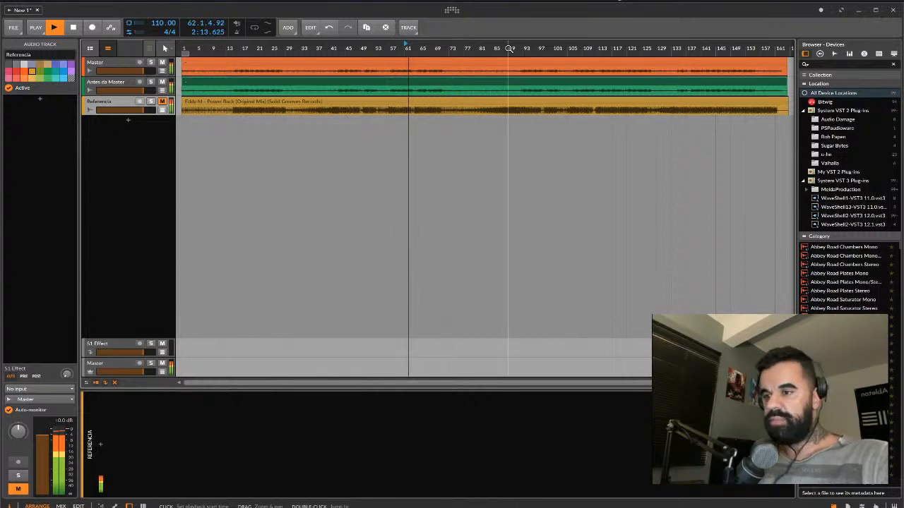
{"action": "key", "text": "space"}
Solo the Referencia track and listen to it briefly from about bar 57.
{"action": "left_click", "coordinate": [150, 101]}
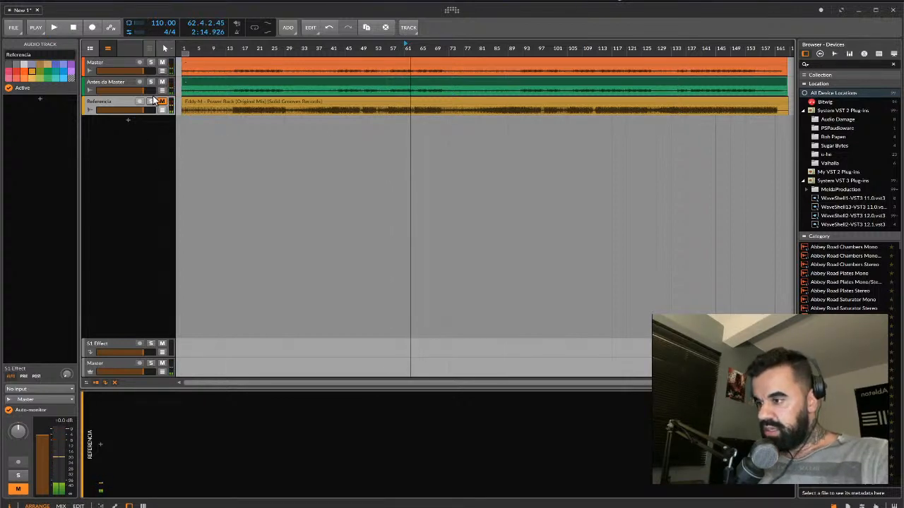
{"action": "left_click", "coordinate": [394, 48]}
{"action": "key", "text": "space"}
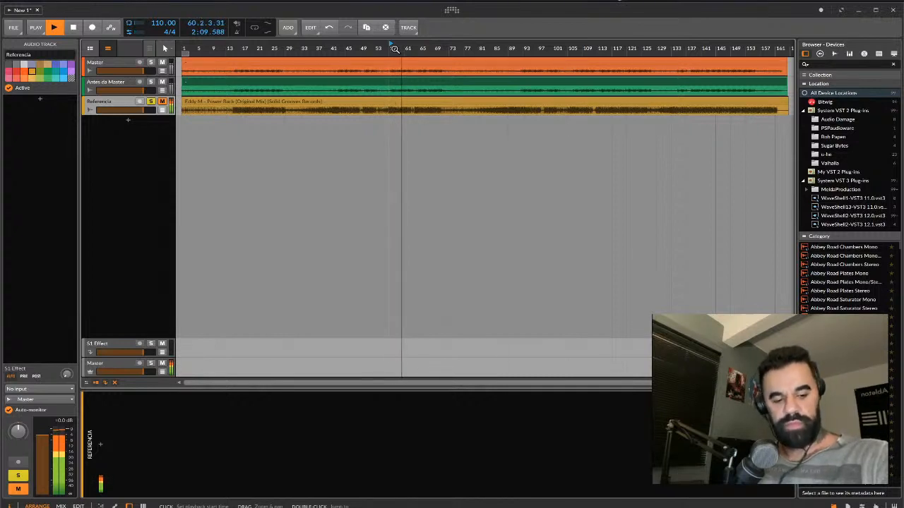
{"action": "key", "text": "space"}
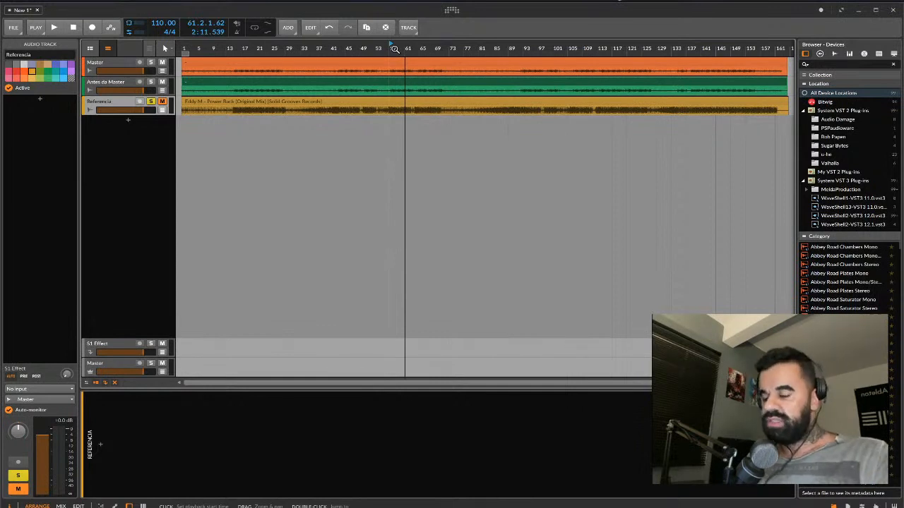
Loop about bars 57 to 69 of the arrangement and play the soloed Referencia track.
{"action": "mouse_move", "coordinate": [394, 48]}
{"action": "left_mouse_down"}
{"action": "mouse_move", "coordinate": [397, 92]}
{"action": "mouse_move", "coordinate": [394, 34]}
{"action": "left_mouse_up"}
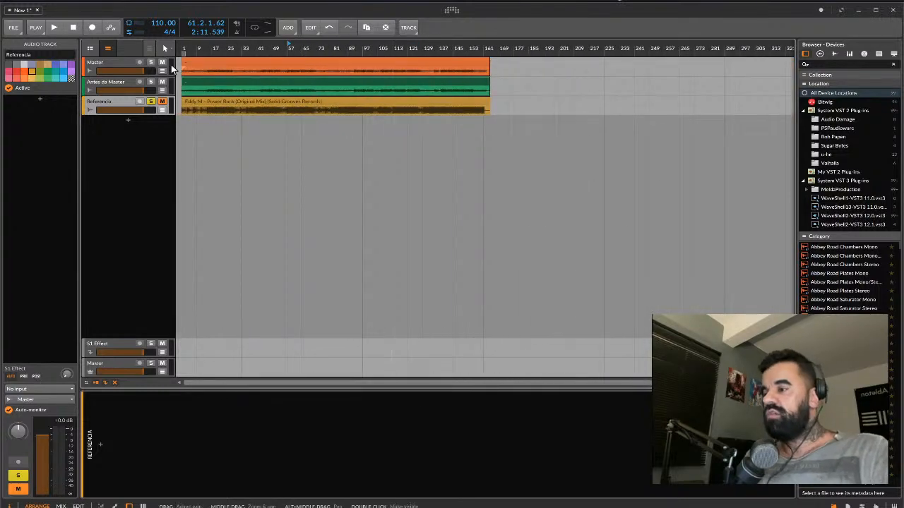
{"action": "left_click_drag", "start_coordinate": [181, 48], "coordinate": [181, 66]}
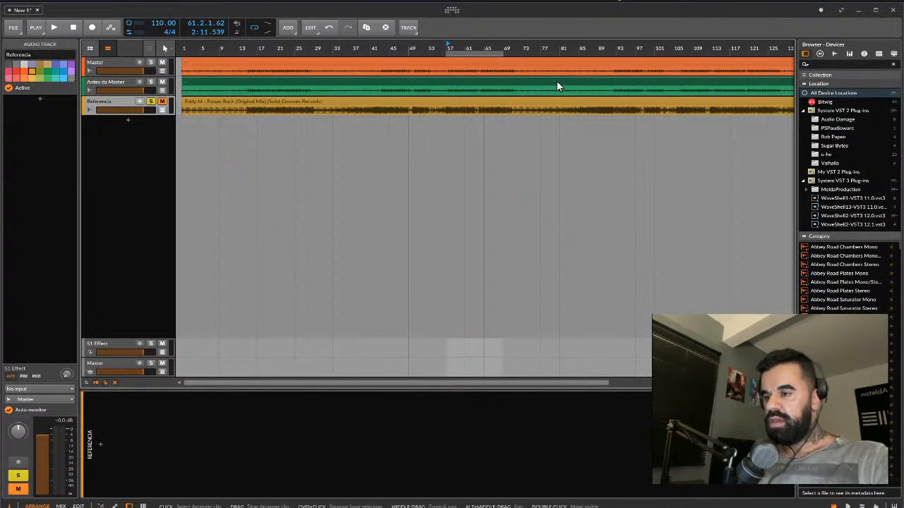
{"action": "key", "text": "space"}
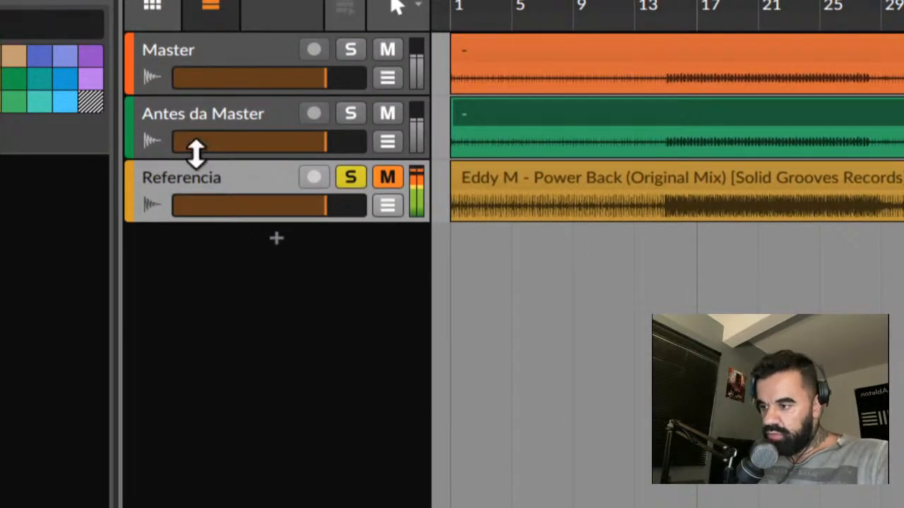
Lower the Referencia track's volume and toggle its solo to compare its loudness with the other tracks.
{"action": "left_click_drag", "start_coordinate": [325, 205], "coordinate": [276, 206]}
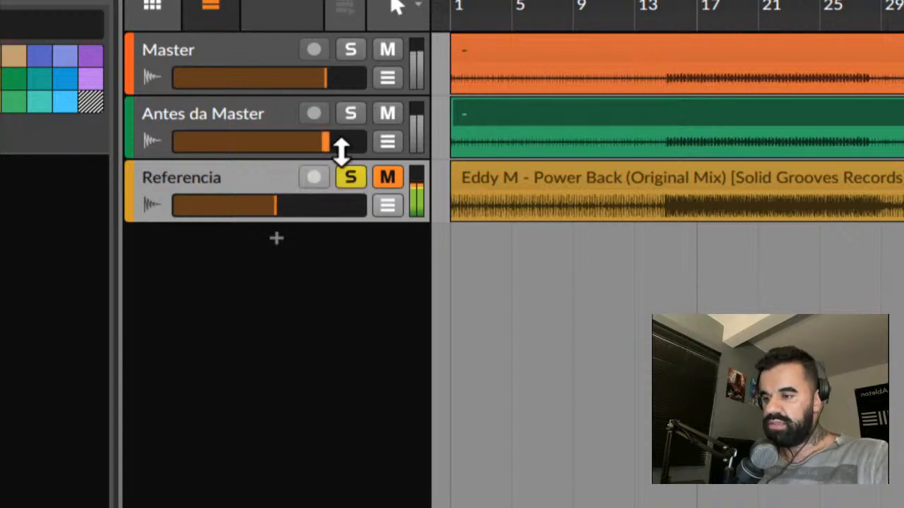
{"action": "left_click", "coordinate": [351, 179]}
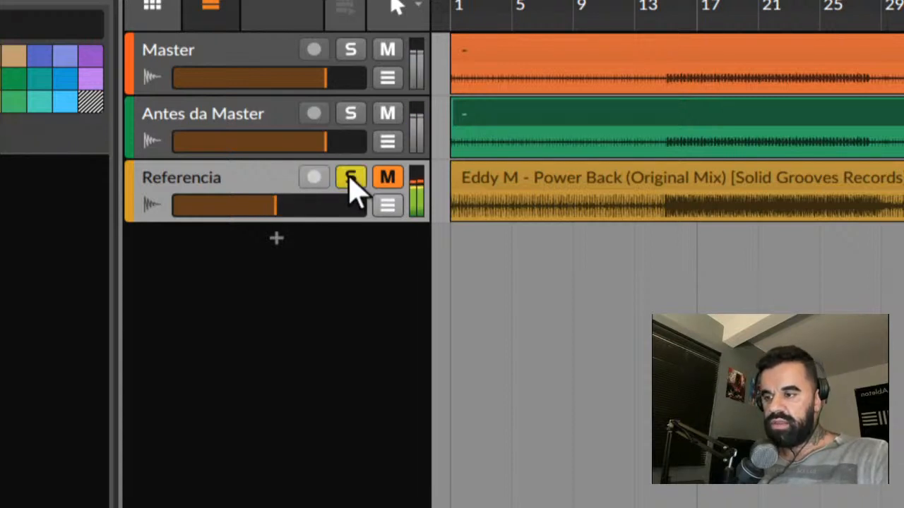
{"action": "left_click", "coordinate": [351, 180]}
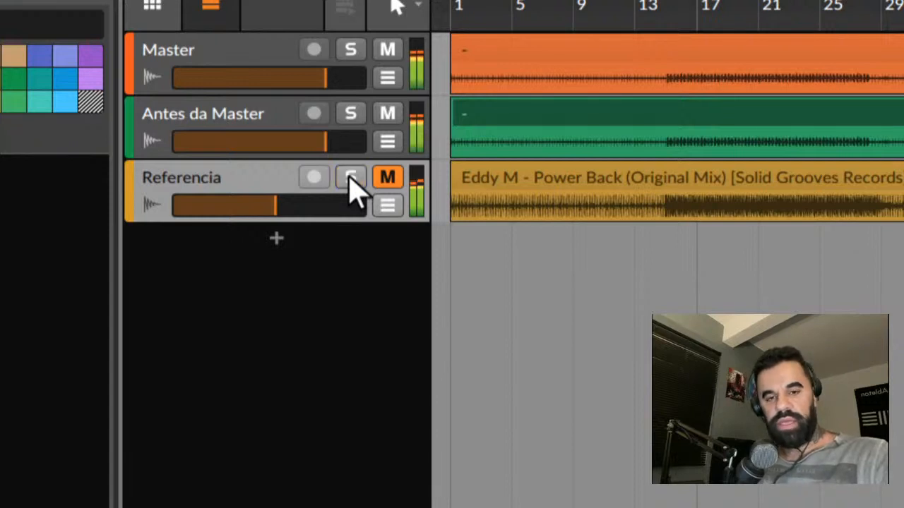
{"action": "left_click", "coordinate": [351, 179]}
{"action": "left_click", "coordinate": [350, 180]}
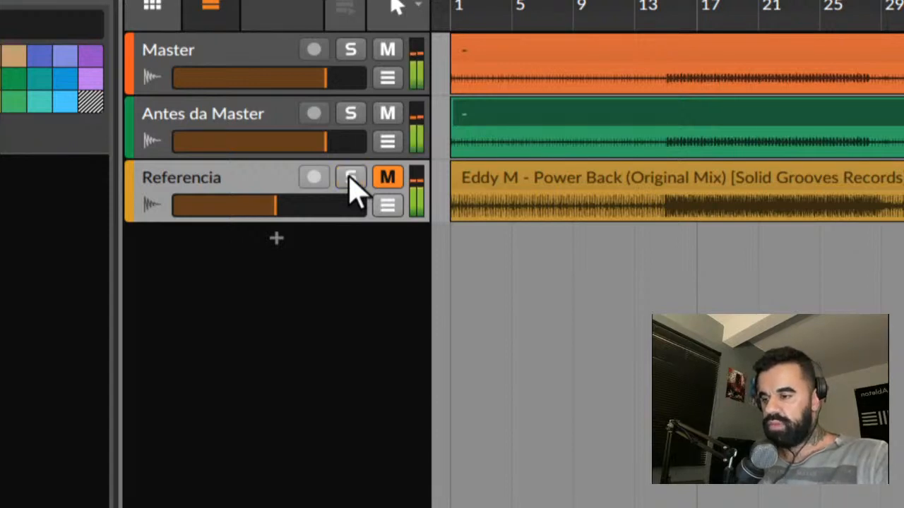
Solo the Referencia track again and raise its volume slightly.
{"action": "left_click", "coordinate": [263, 69]}
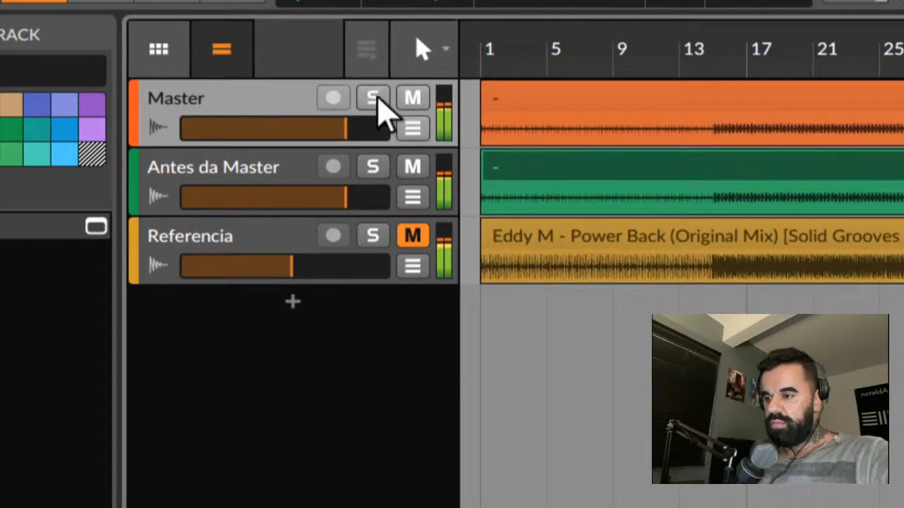
{"action": "left_click", "coordinate": [370, 237]}
{"action": "left_click_drag", "start_coordinate": [291, 269], "coordinate": [296, 267]}
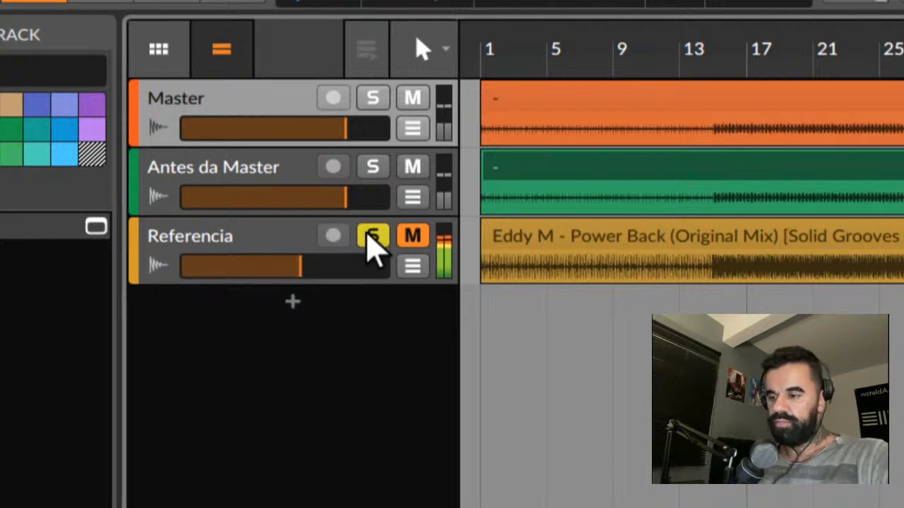
Raise the Referencia track's volume a little and toggle its solo to compare its loudness with the other tracks.
{"action": "left_click", "coordinate": [372, 238]}
{"action": "left_click", "coordinate": [372, 238]}
{"action": "left_click_drag", "start_coordinate": [317, 265], "coordinate": [305, 266]}
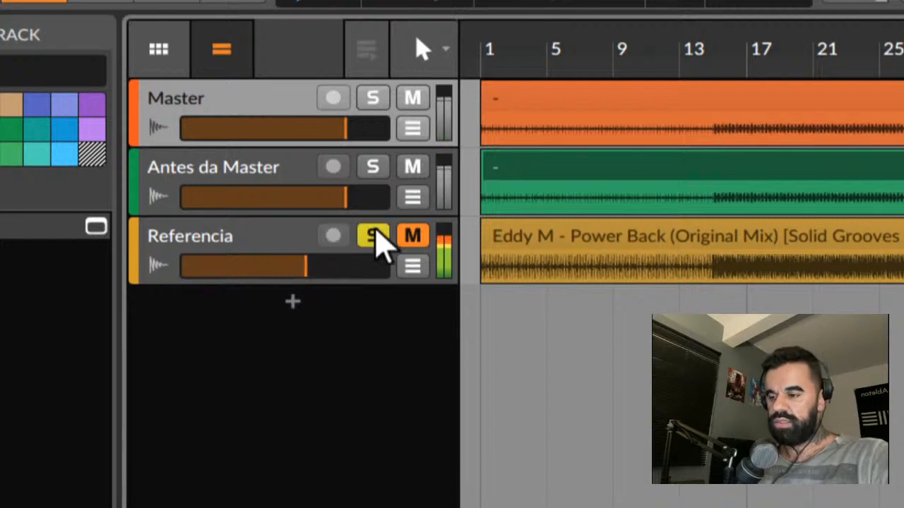
{"action": "left_click", "coordinate": [373, 237]}
{"action": "left_click", "coordinate": [374, 238]}
{"action": "left_click", "coordinate": [374, 238]}
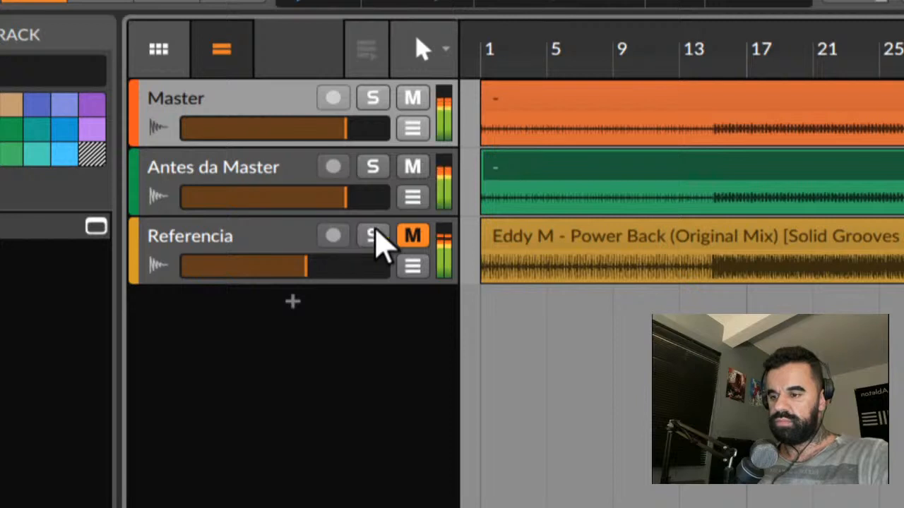
Nudge the Referencia track's volume up once more and recheck the match by switching its solo on and off.
{"action": "left_click_drag", "start_coordinate": [313, 265], "coordinate": [312, 266]}
{"action": "left_click", "coordinate": [366, 238]}
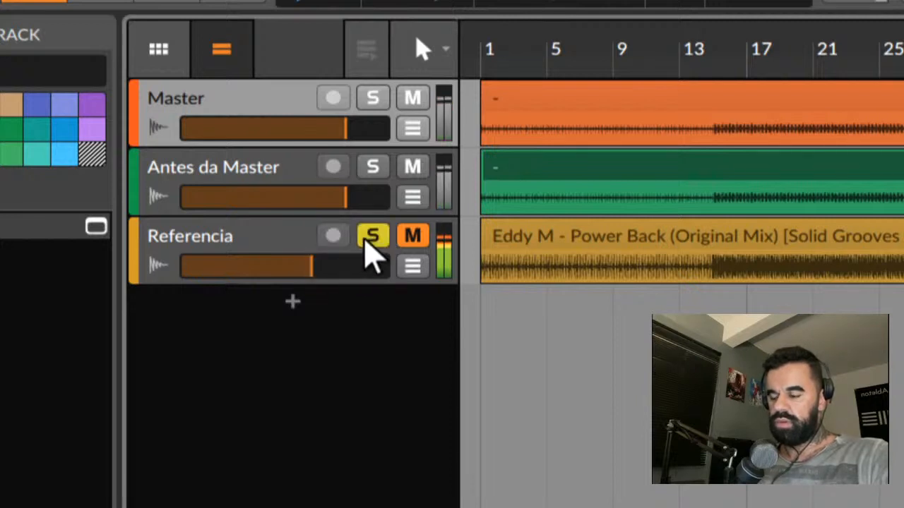
{"action": "left_click", "coordinate": [365, 238]}
{"action": "left_click", "coordinate": [366, 238]}
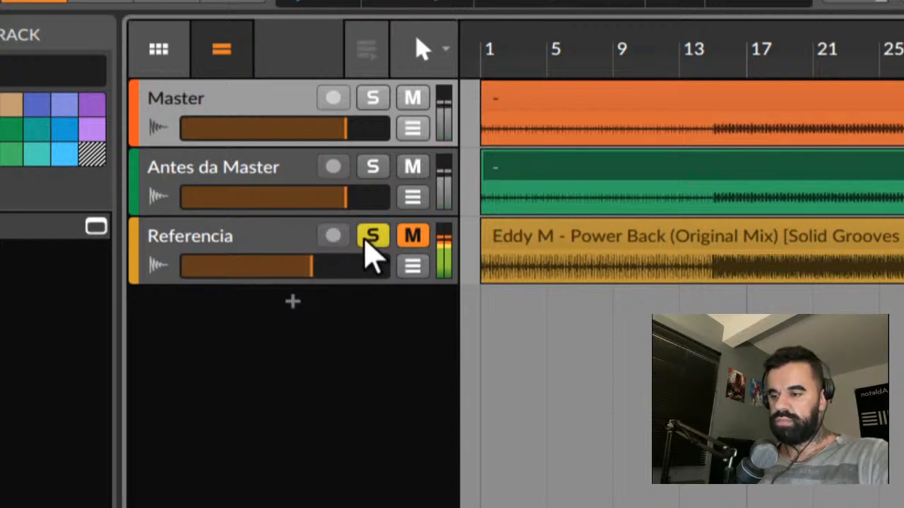
{"action": "left_click", "coordinate": [366, 238]}
{"action": "left_click", "coordinate": [366, 238]}
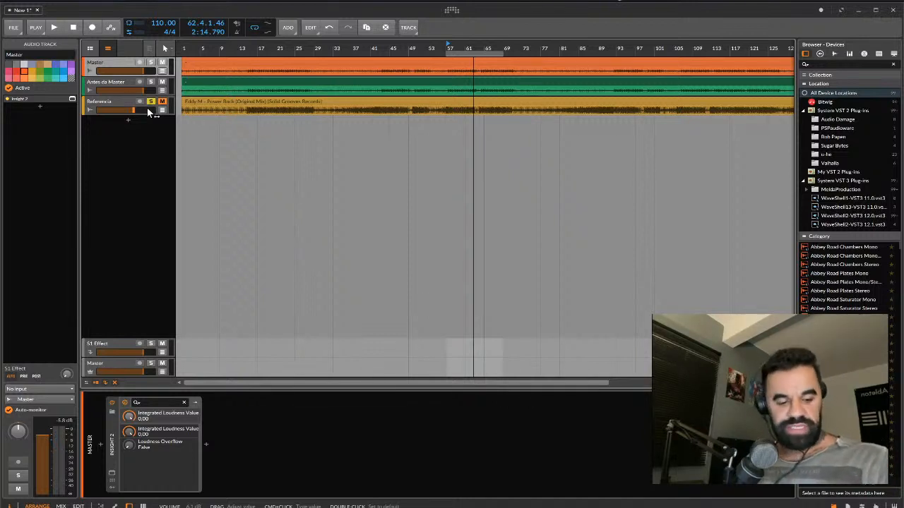
Insert the bx_meter plug-in on the Referencia track and move its window clear of the track controls.
{"action": "left_click", "coordinate": [109, 101]}
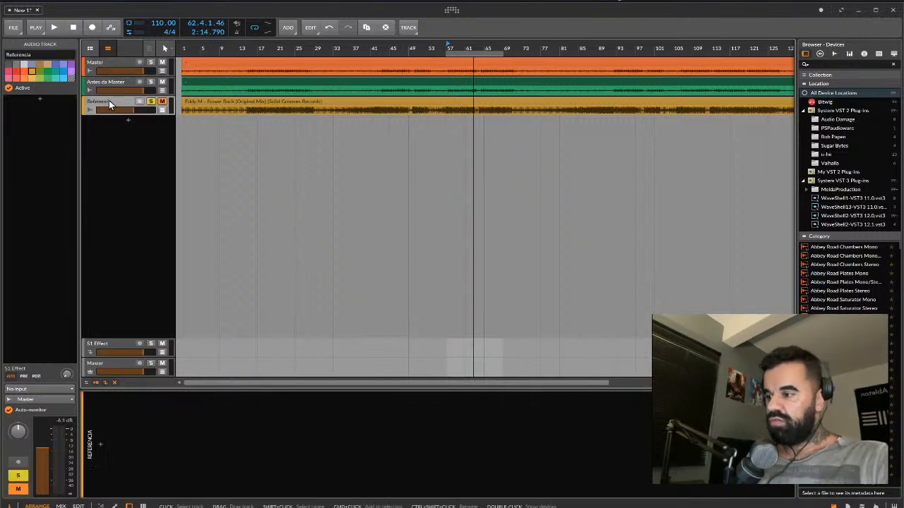
{"action": "left_click", "coordinate": [100, 442]}
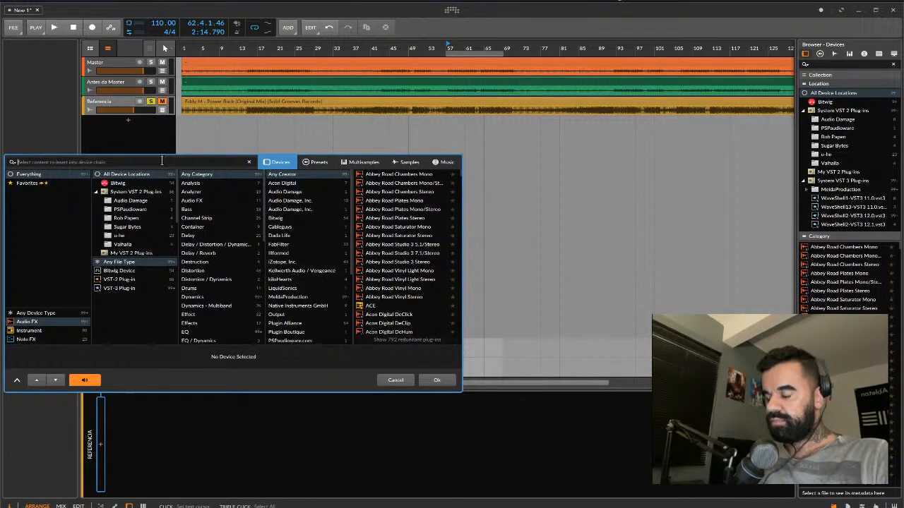
{"action": "type", "text": "bx"}
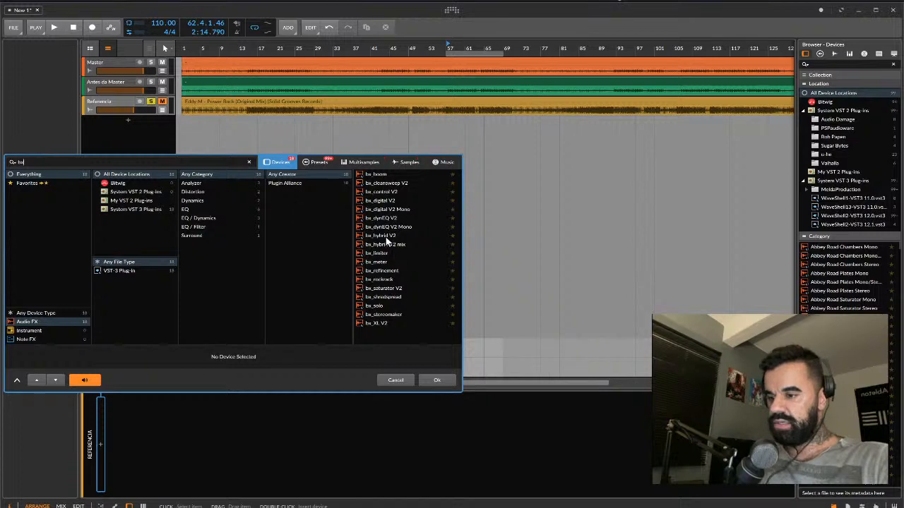
{"action": "double_click", "coordinate": [376, 262]}
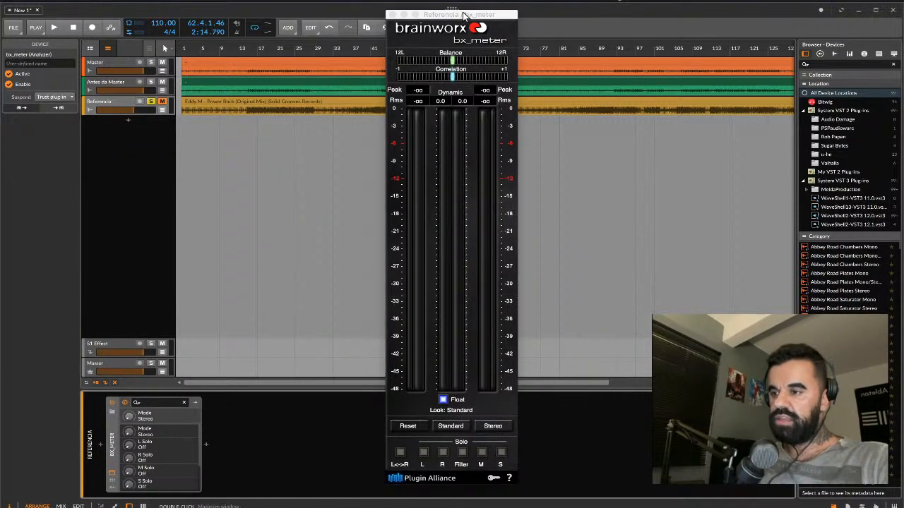
{"action": "left_click_drag", "start_coordinate": [464, 14], "coordinate": [634, 17]}
Copy bx_meter to the orange Master track and place it ahead of Insight 2 in the device chain.
{"action": "left_click_drag", "start_coordinate": [113, 443], "coordinate": [130, 67]}
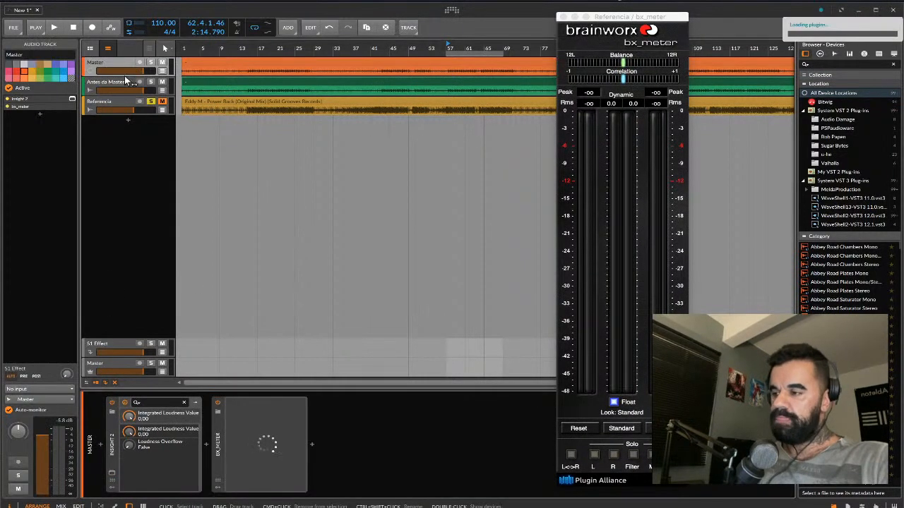
{"action": "left_click", "coordinate": [110, 479]}
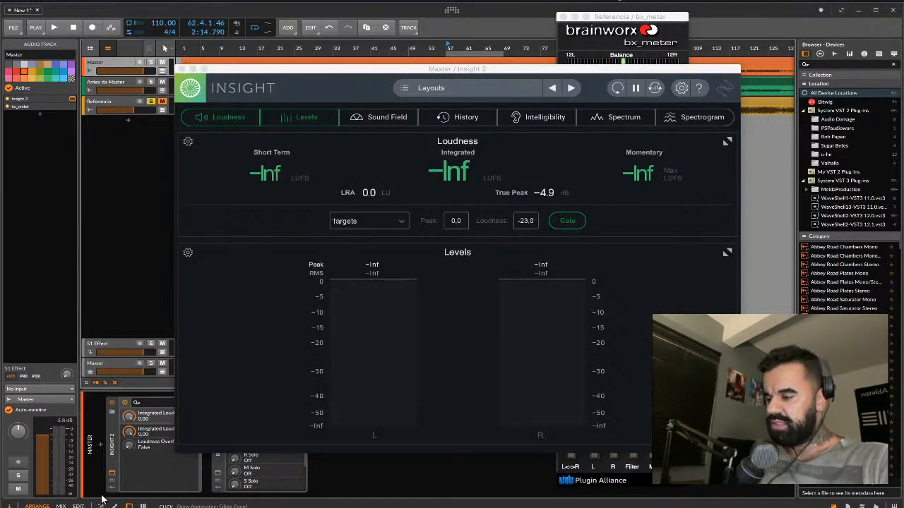
{"action": "left_click", "coordinate": [111, 474]}
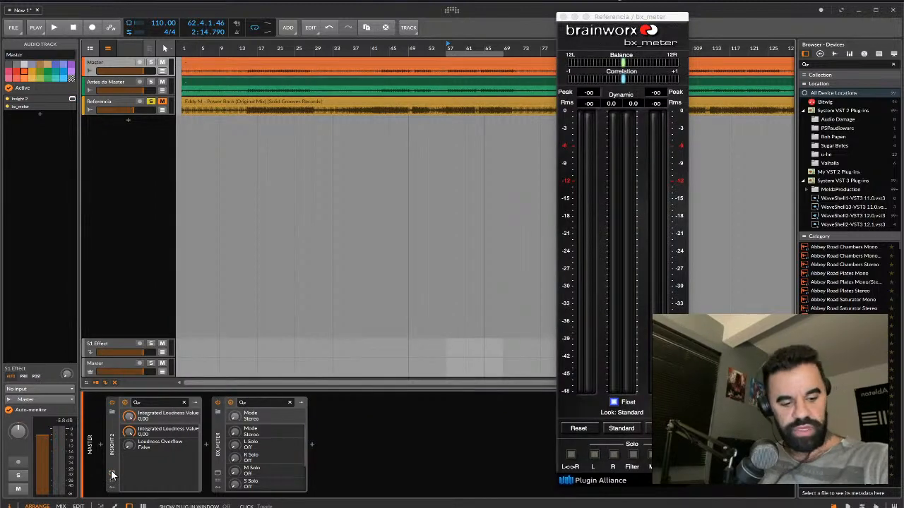
{"action": "left_click_drag", "start_coordinate": [600, 22], "coordinate": [486, 17]}
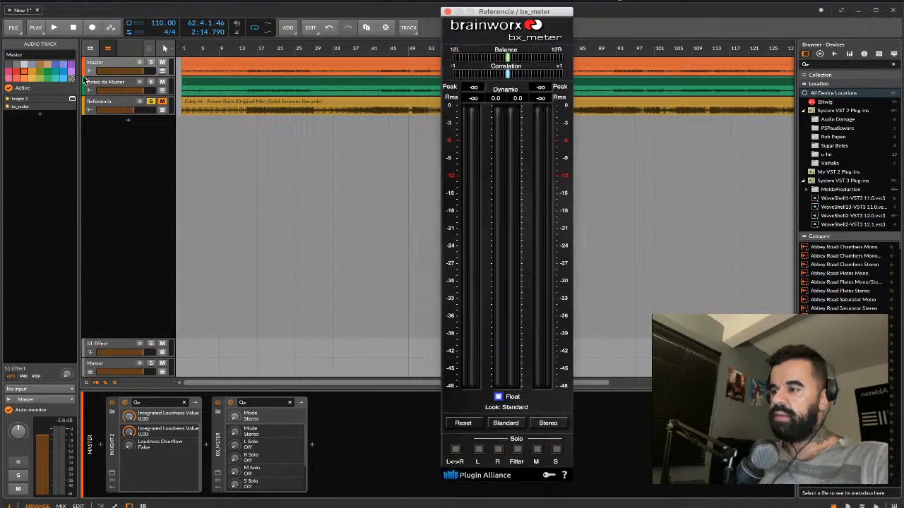
{"action": "left_click", "coordinate": [99, 65]}
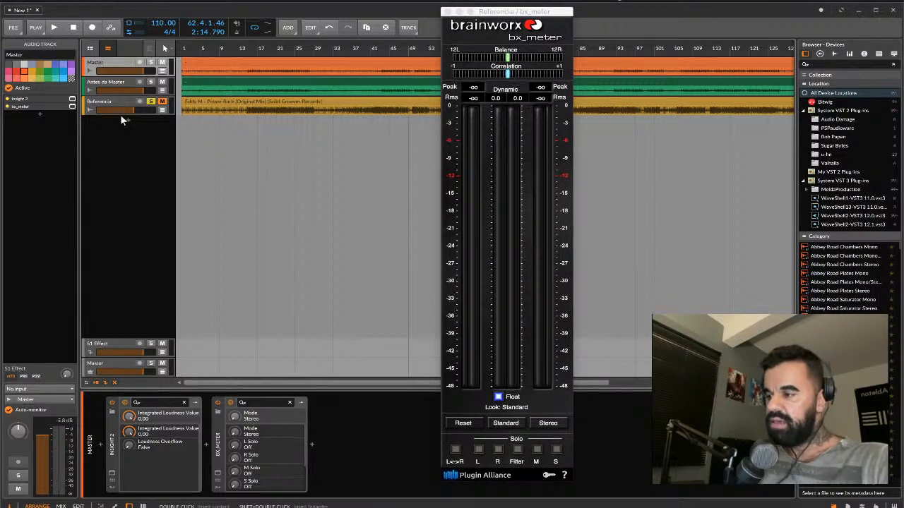
{"action": "left_click_drag", "start_coordinate": [112, 441], "coordinate": [343, 429]}
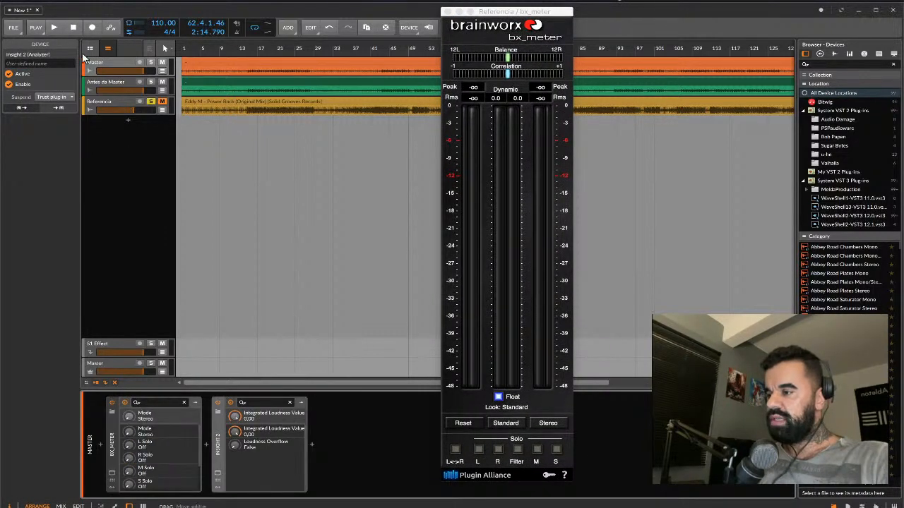
Open the Master track's bx_meter and place its window beside the Referencia track's meter.
{"action": "left_click", "coordinate": [100, 103]}
{"action": "left_click", "coordinate": [111, 474]}
{"action": "left_click", "coordinate": [110, 478]}
{"action": "left_click", "coordinate": [126, 65]}
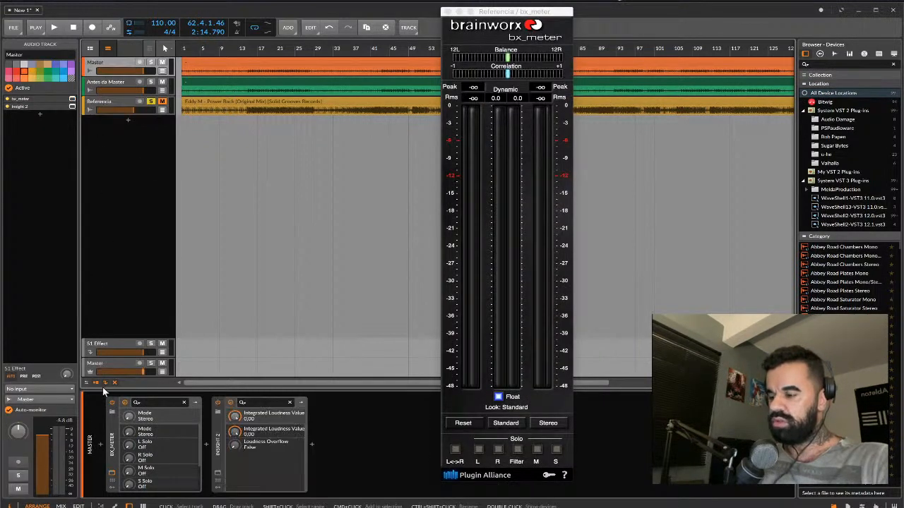
{"action": "left_click", "coordinate": [111, 476]}
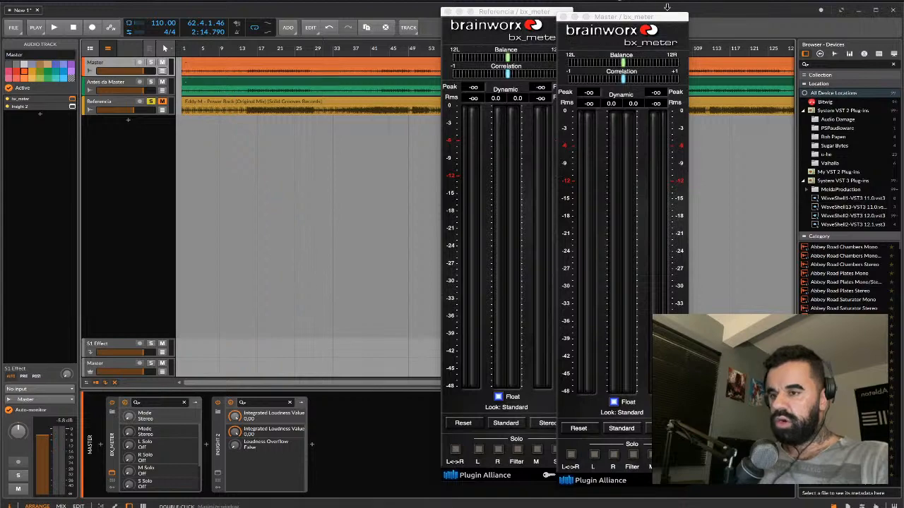
{"action": "left_click_drag", "start_coordinate": [651, 23], "coordinate": [394, 18]}
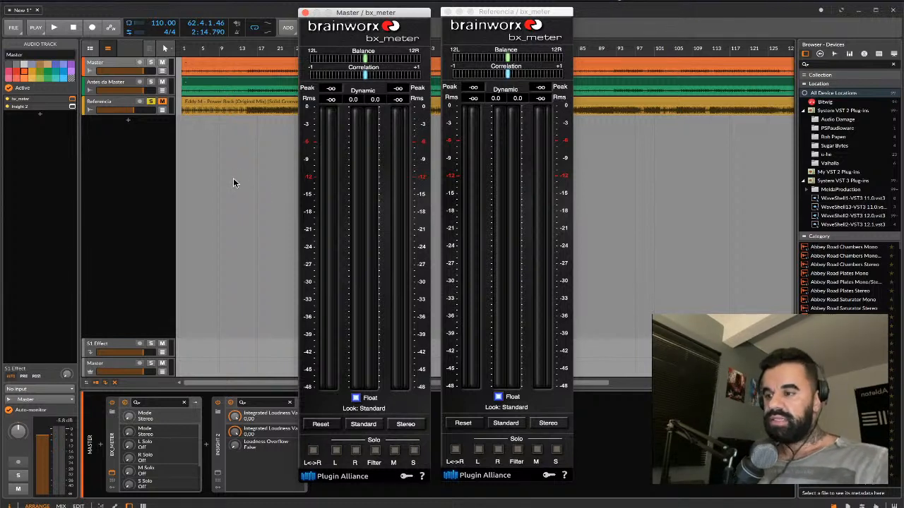
Play the loop, spread the two bx_meter windows apart and switch solo between Master and Referencia to compare their levels.
{"action": "key", "text": "space"}
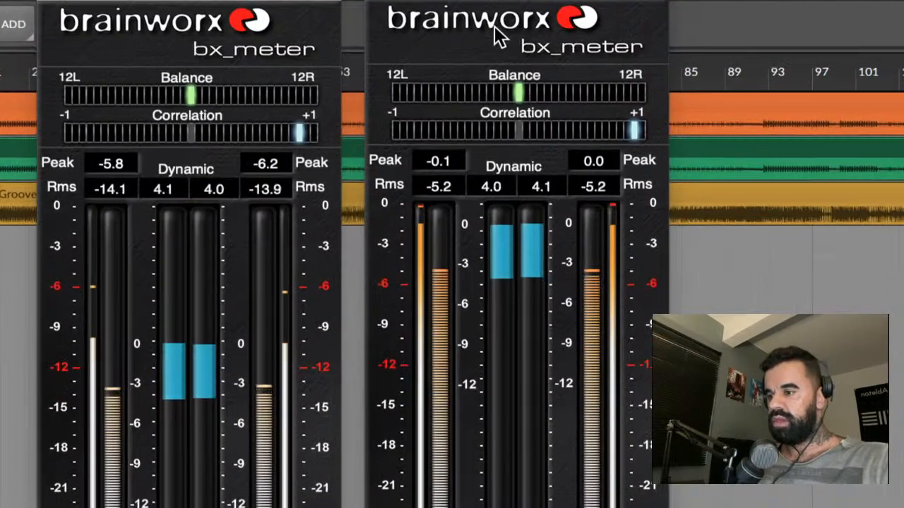
{"action": "key", "text": "space"}
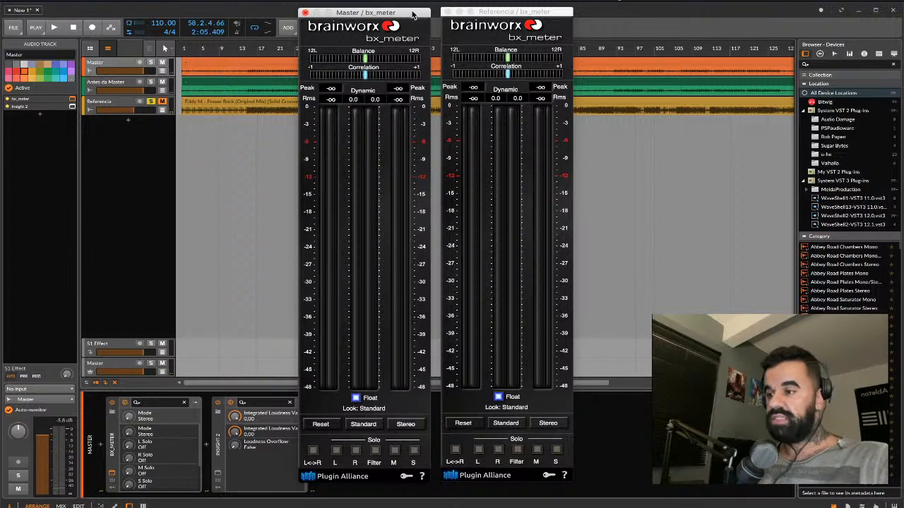
{"action": "left_click_drag", "start_coordinate": [520, 13], "coordinate": [712, 11]}
{"action": "left_click_drag", "start_coordinate": [400, 16], "coordinate": [327, 22]}
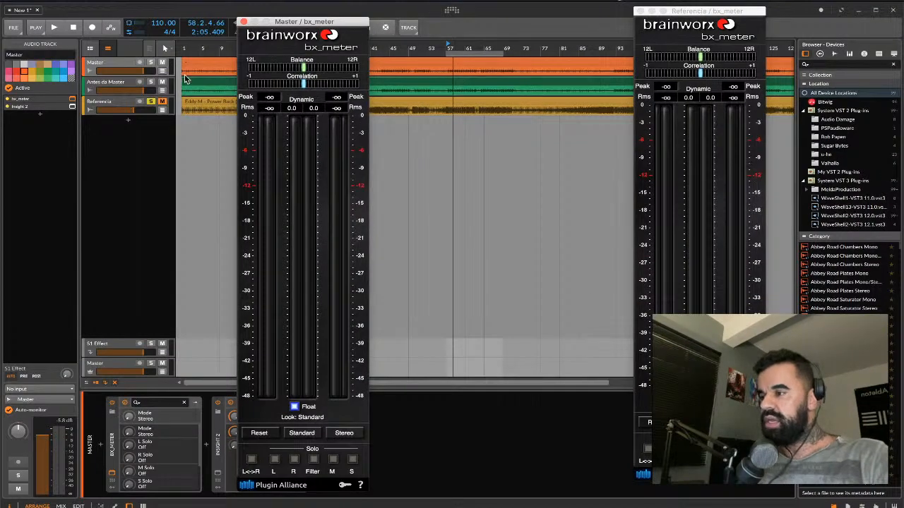
{"action": "key", "text": "space"}
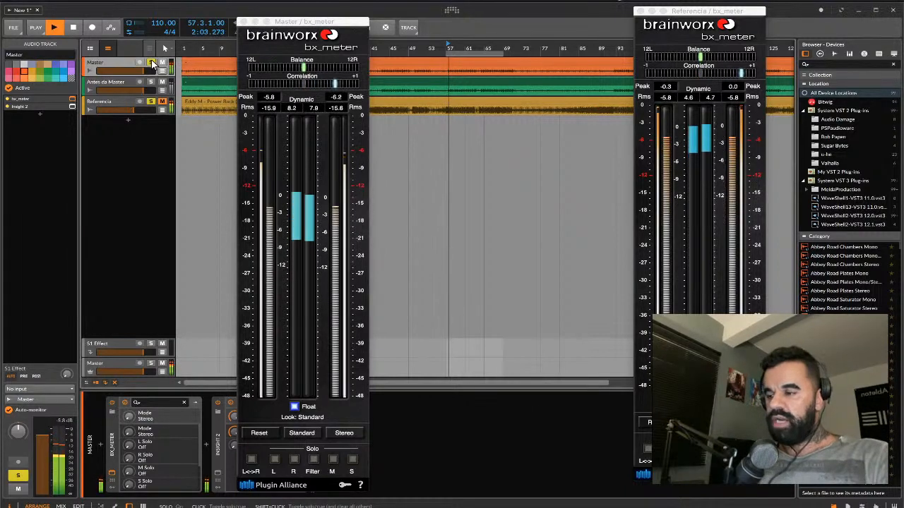
{"action": "left_click", "coordinate": [151, 101]}
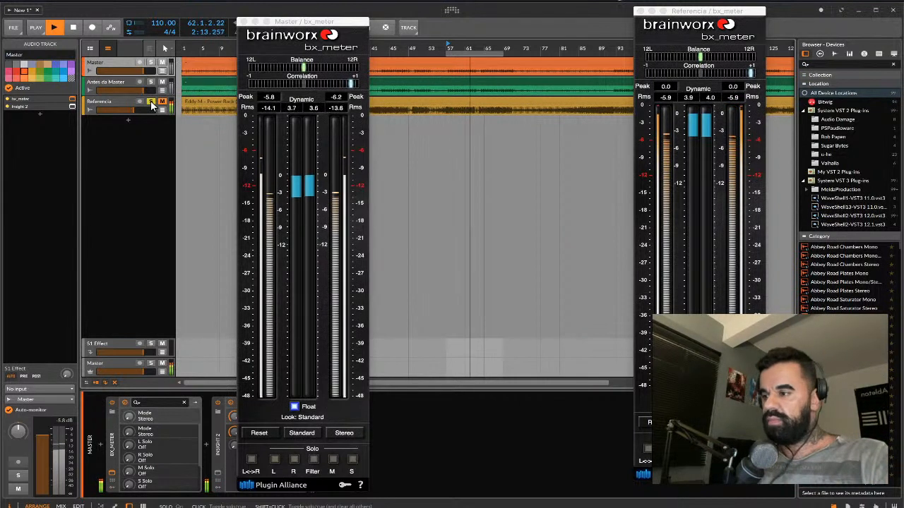
{"action": "left_click", "coordinate": [151, 102]}
{"action": "key", "text": "space"}
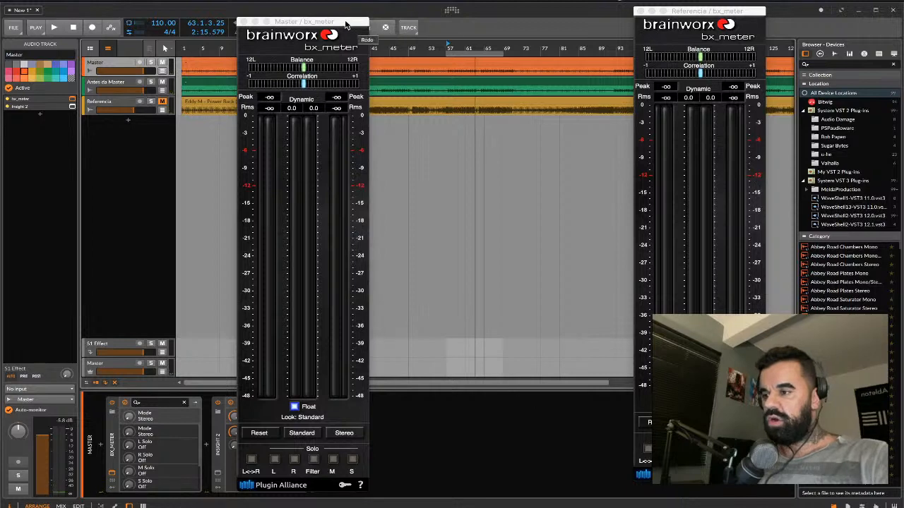
Bring both bx_meter windows side by side, play the loop to compare their peak and RMS readings, and close them.
{"action": "left_click_drag", "start_coordinate": [351, 22], "coordinate": [428, 24]}
{"action": "left_click_drag", "start_coordinate": [702, 15], "coordinate": [525, 26]}
{"action": "key", "text": "space"}
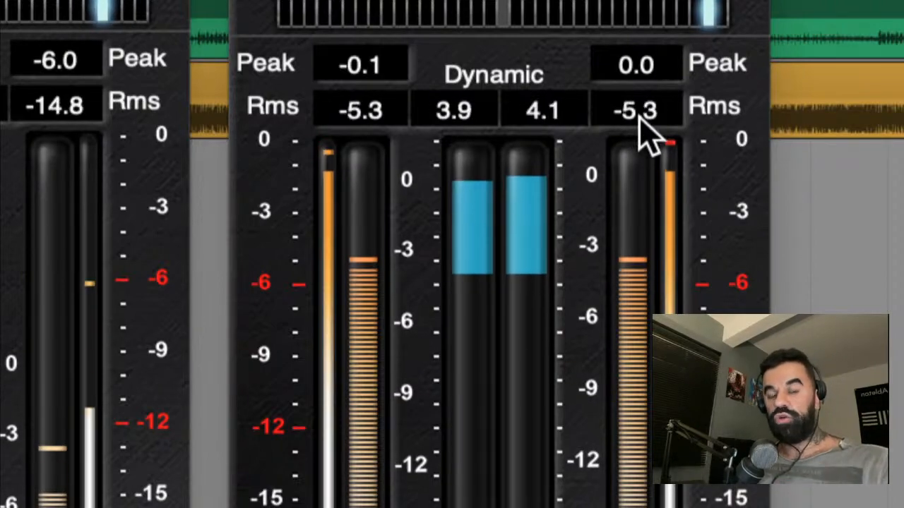
{"action": "key", "text": "space"}
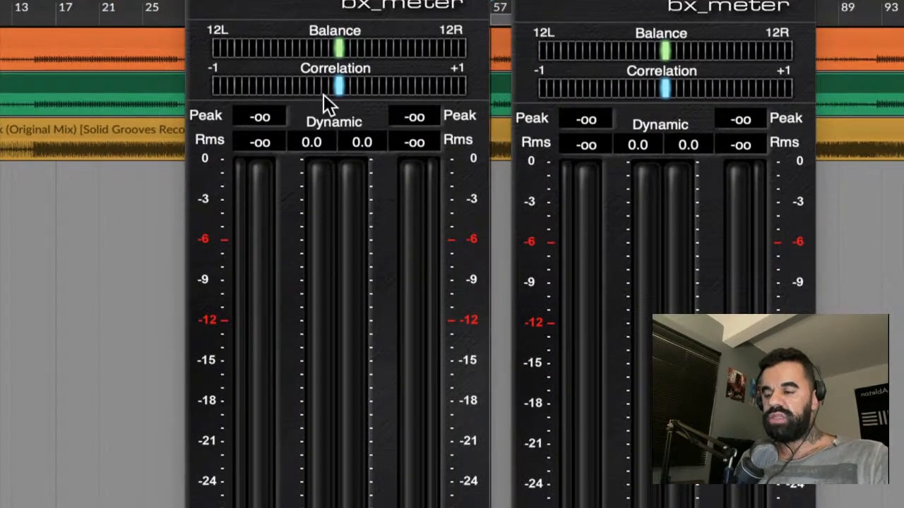
{"action": "key", "text": "space"}
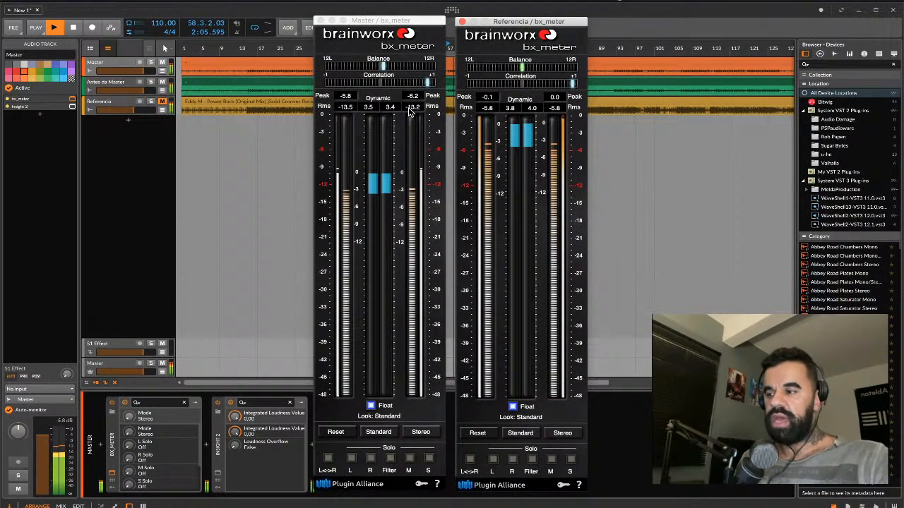
{"action": "key", "text": "space"}
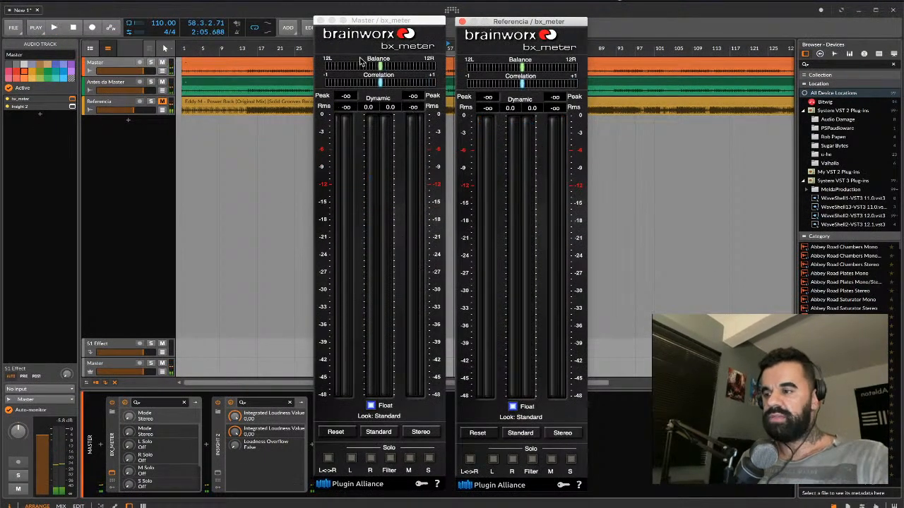
{"action": "left_click", "coordinate": [320, 20]}
{"action": "left_click", "coordinate": [462, 22]}
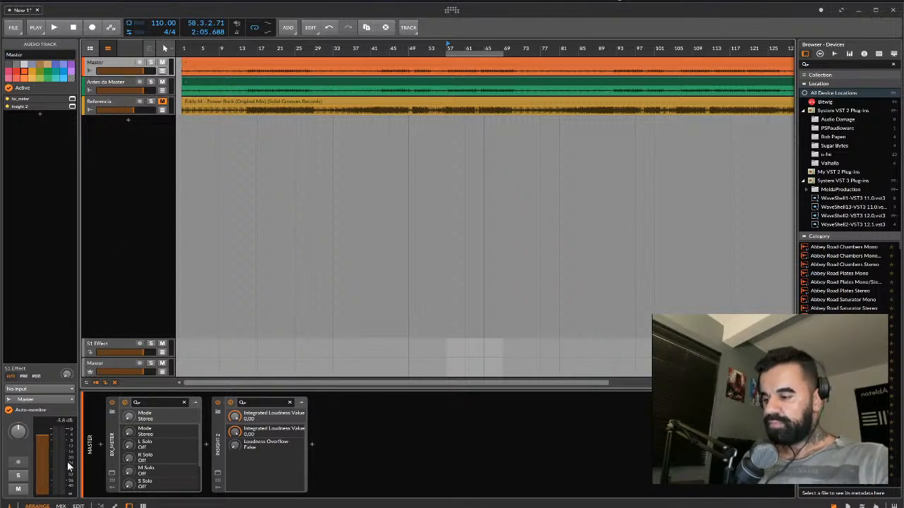
Insert SPAN Plus ahead of bx_meter in the Master track's device chain and close its window.
{"action": "left_click", "coordinate": [114, 442]}
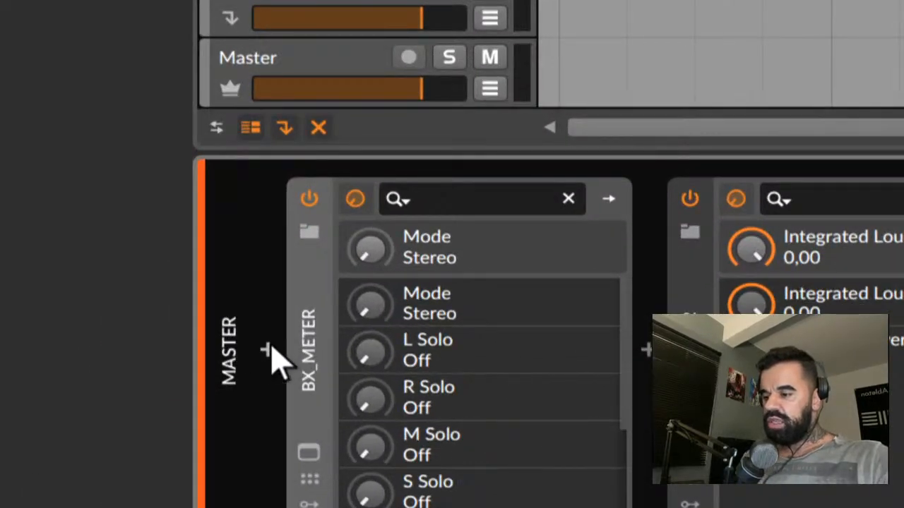
{"action": "left_click", "coordinate": [270, 348]}
{"action": "type", "text": "span"}
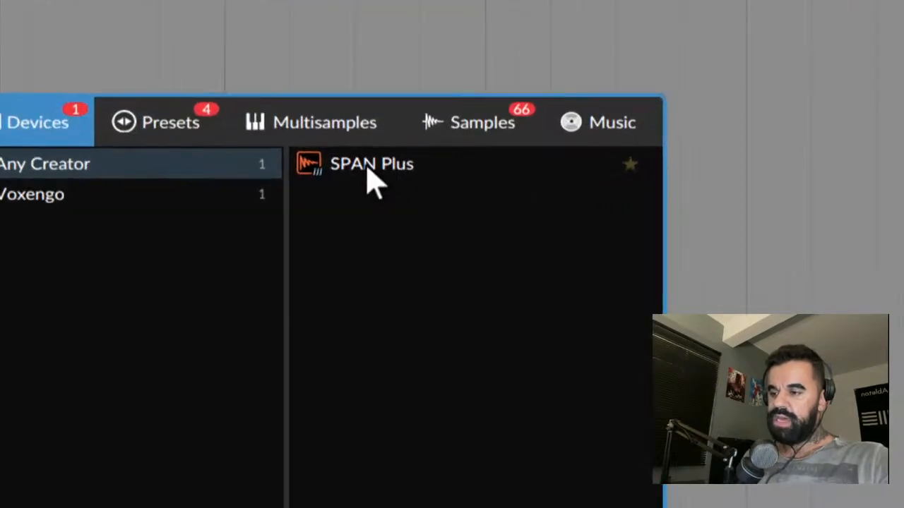
{"action": "left_click", "coordinate": [372, 173]}
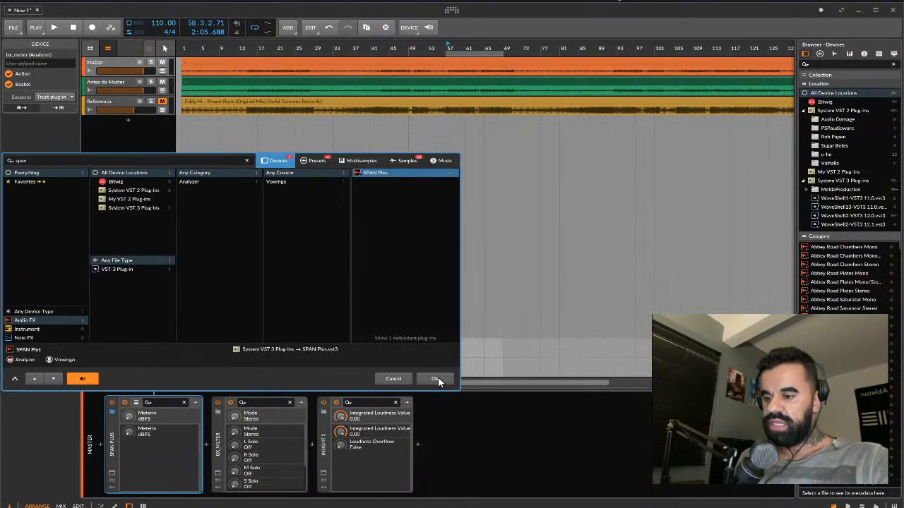
{"action": "left_click", "coordinate": [437, 377]}
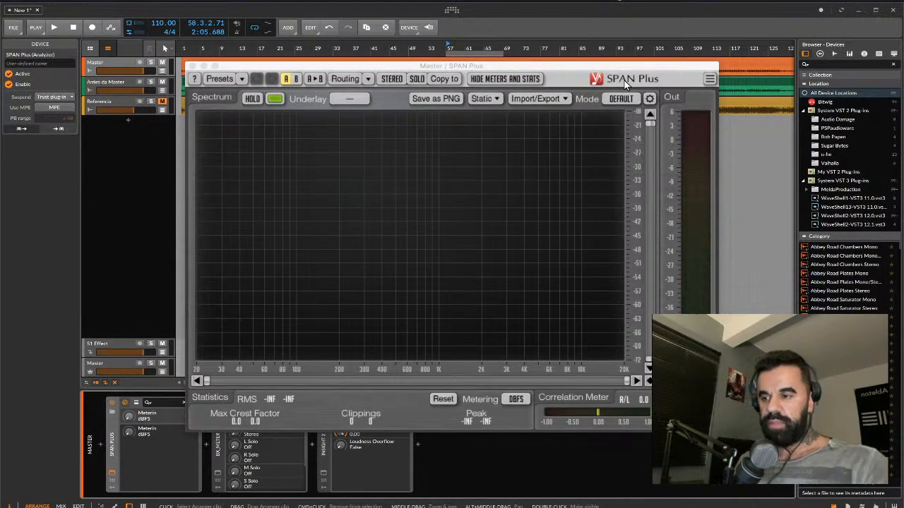
{"action": "left_click_drag", "start_coordinate": [567, 65], "coordinate": [559, 109]}
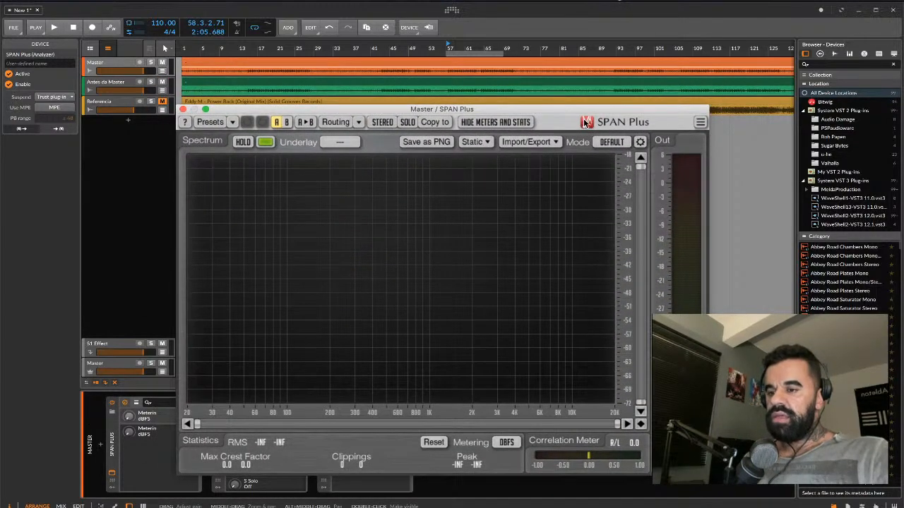
{"action": "left_click", "coordinate": [182, 108]}
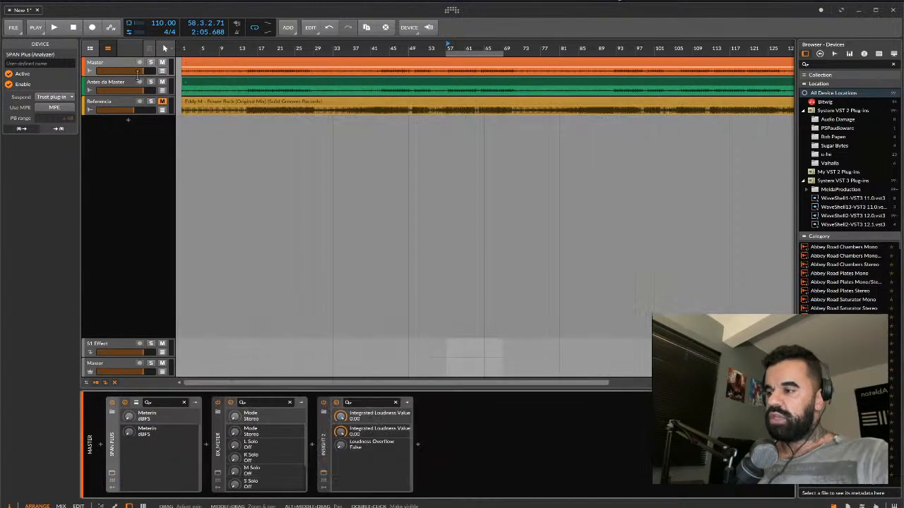
Insert SPAN Plus ahead of bx_meter in the Referencia track's device chain and move its window aside.
{"action": "left_click", "coordinate": [106, 63]}
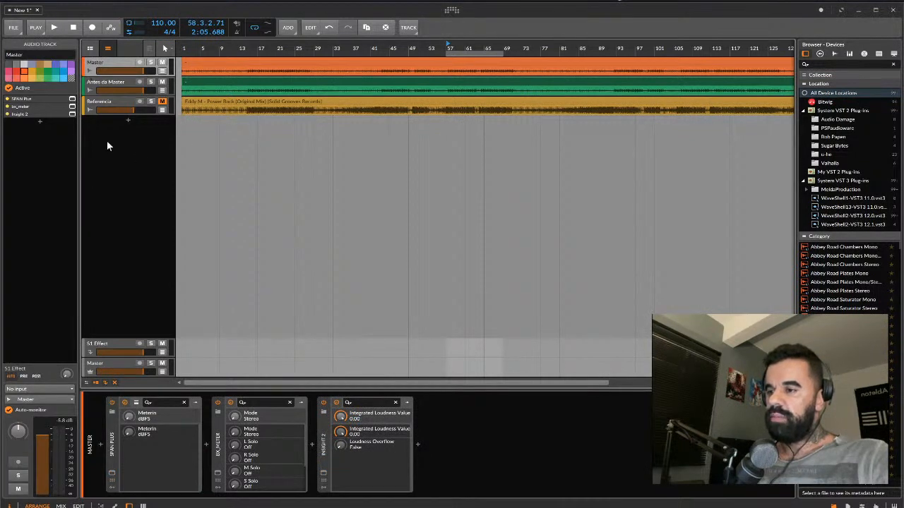
{"action": "left_click", "coordinate": [100, 106]}
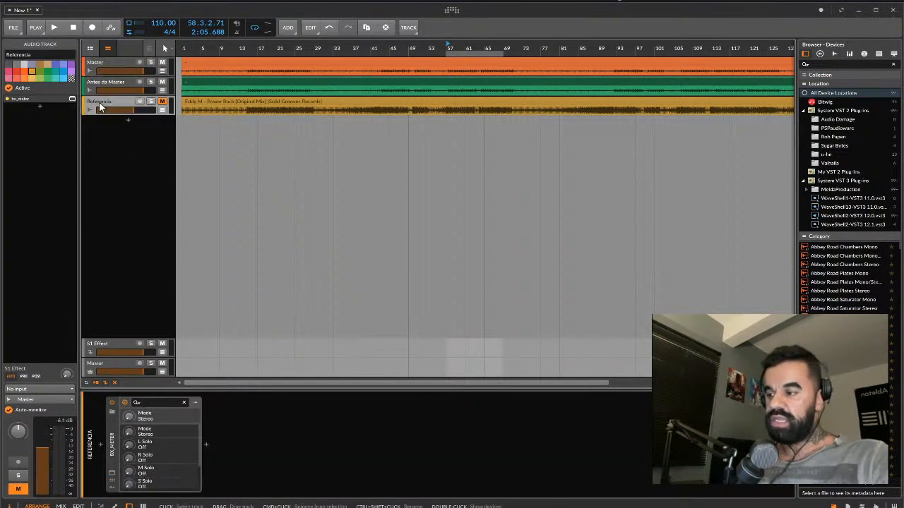
{"action": "left_click", "coordinate": [101, 442]}
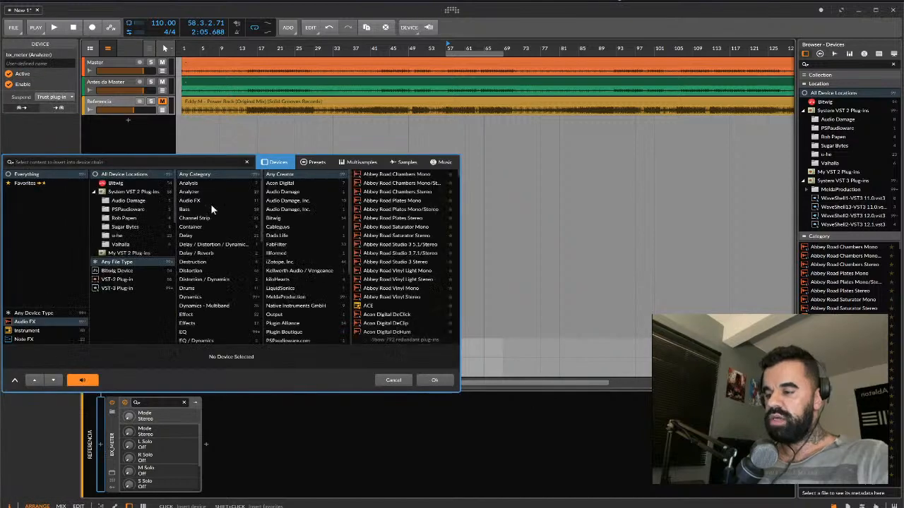
{"action": "type", "text": "span"}
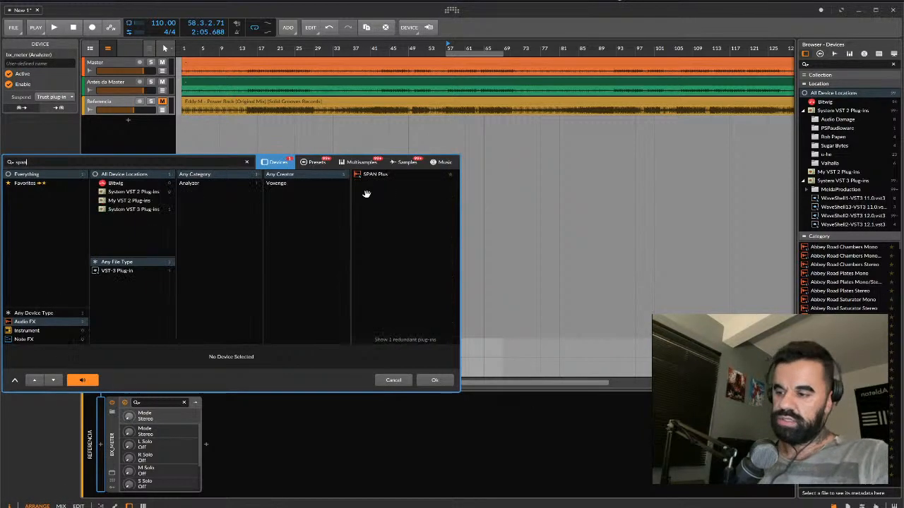
{"action": "double_click", "coordinate": [382, 173]}
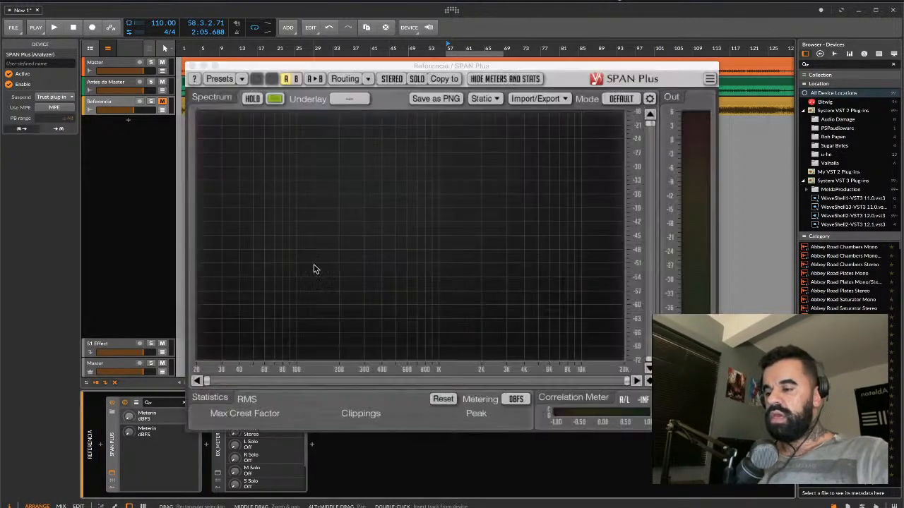
{"action": "left_click_drag", "start_coordinate": [343, 68], "coordinate": [440, 76]}
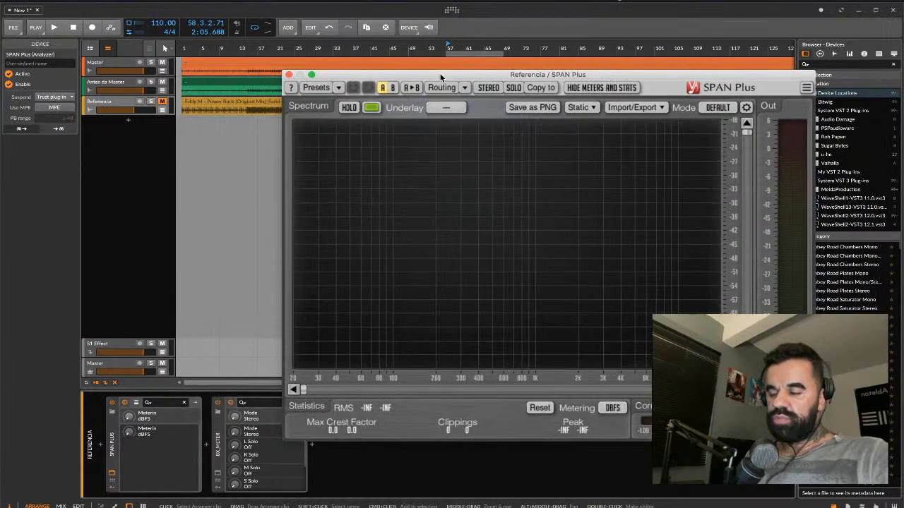
Open the Master track's SPAN Plus, shrink both SPAN Plus windows and place them side by side.
{"action": "left_click", "coordinate": [119, 66]}
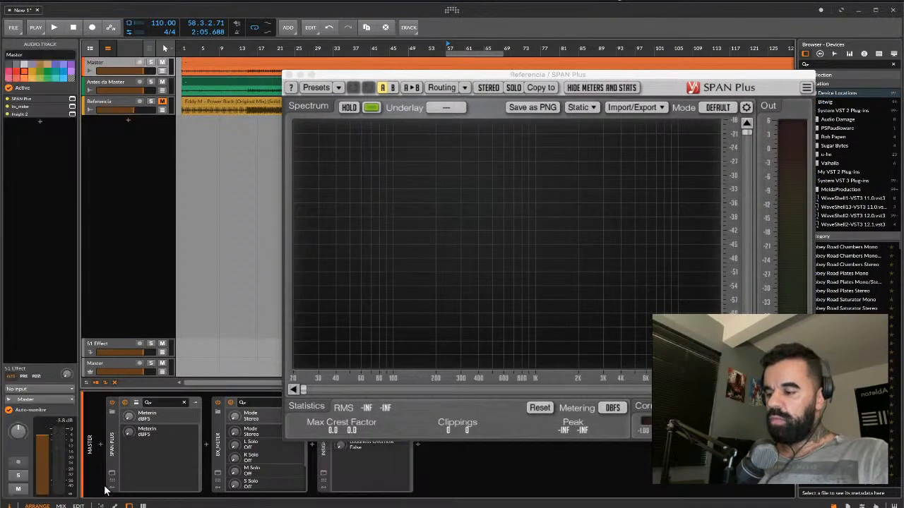
{"action": "left_click", "coordinate": [111, 472]}
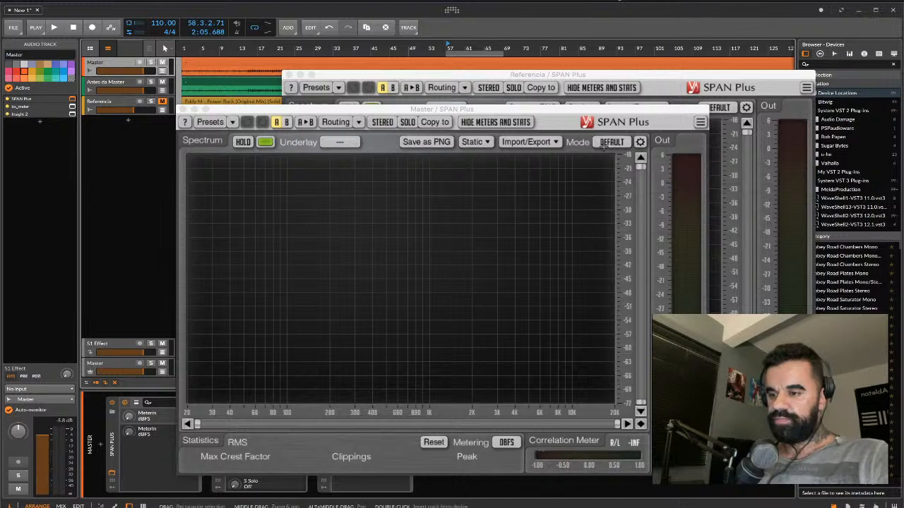
{"action": "left_click_drag", "start_coordinate": [396, 109], "coordinate": [254, 86]}
{"action": "left_click_drag", "start_coordinate": [559, 453], "coordinate": [421, 424]}
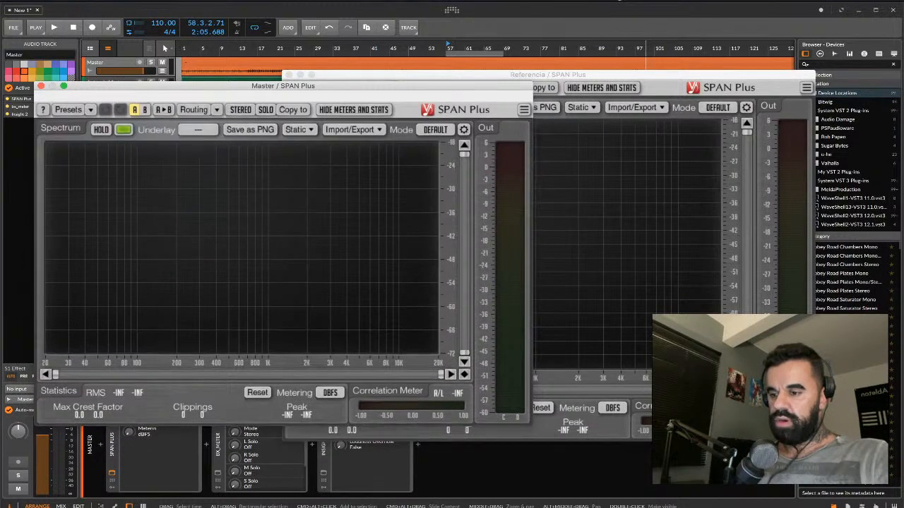
{"action": "left_click", "coordinate": [557, 432]}
{"action": "left_click_drag", "start_coordinate": [814, 440], "coordinate": [780, 418]}
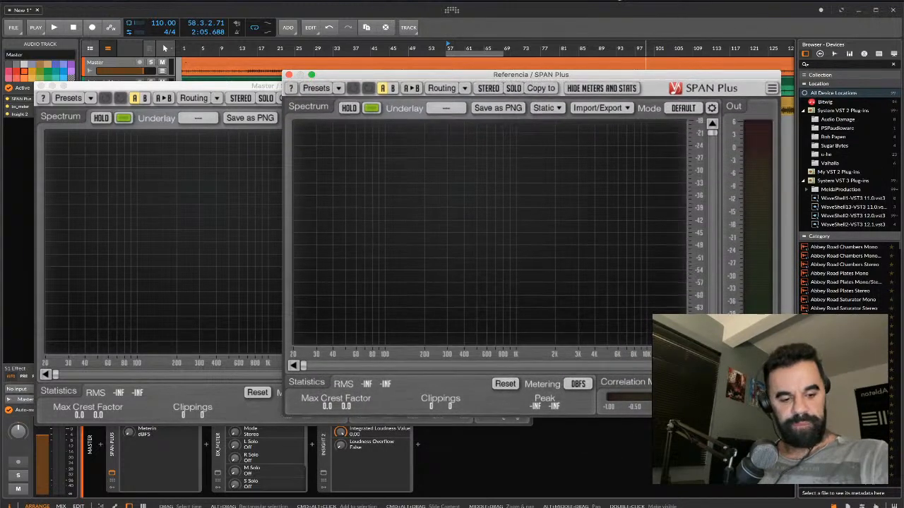
{"action": "left_click_drag", "start_coordinate": [384, 75], "coordinate": [492, 87]}
{"action": "mouse_move", "coordinate": [289, 86]}
{"action": "left_mouse_down"}
{"action": "mouse_move", "coordinate": [271, 105]}
{"action": "mouse_move", "coordinate": [279, 97]}
{"action": "left_mouse_up"}
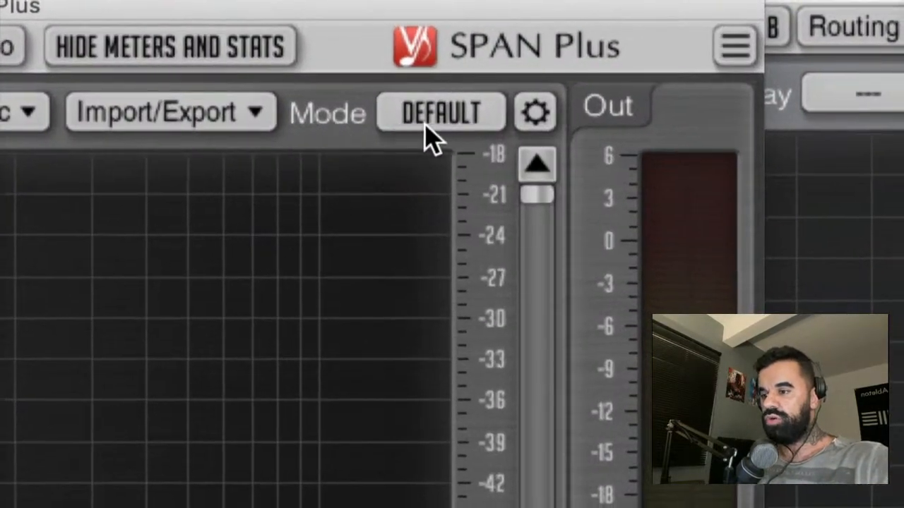
Set the spectrum mode to AVERAGE in both the Master and Referencia SPAN Plus windows.
{"action": "left_click", "coordinate": [419, 128]}
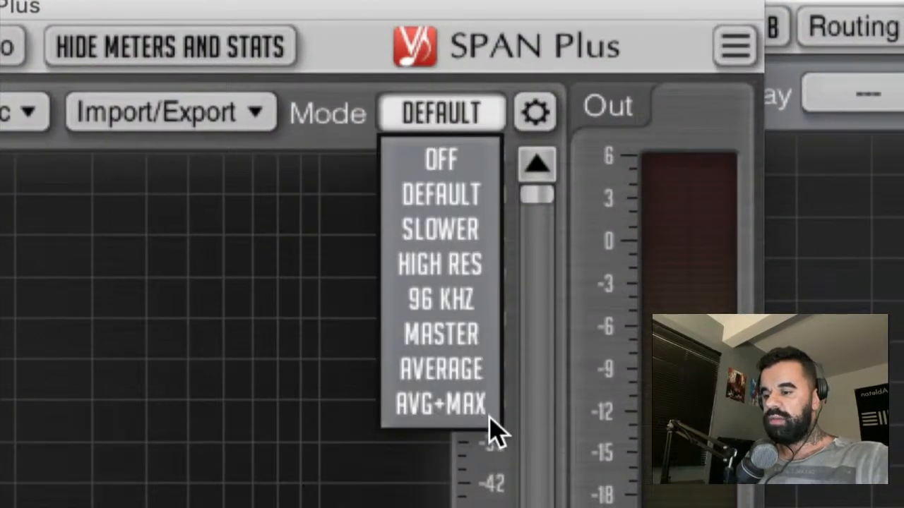
{"action": "left_click", "coordinate": [445, 374]}
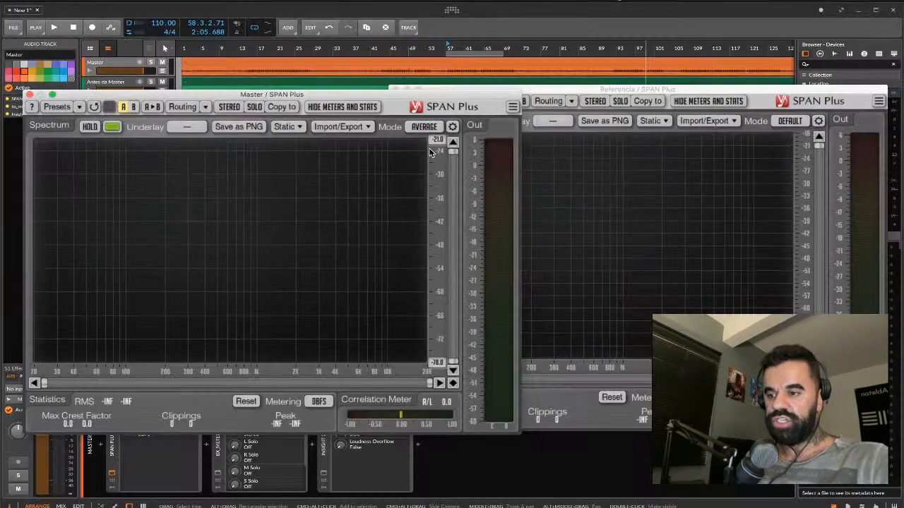
{"action": "left_click", "coordinate": [812, 124]}
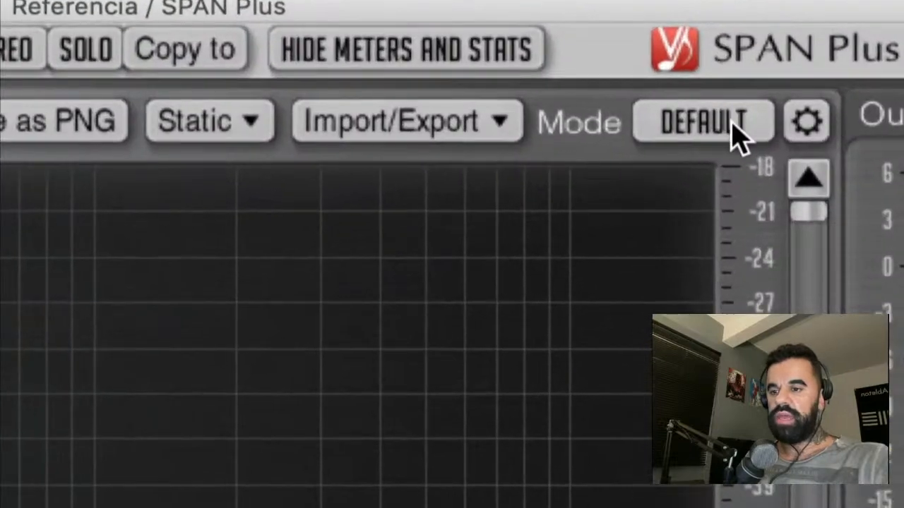
{"action": "left_click", "coordinate": [797, 121]}
{"action": "left_click", "coordinate": [706, 366]}
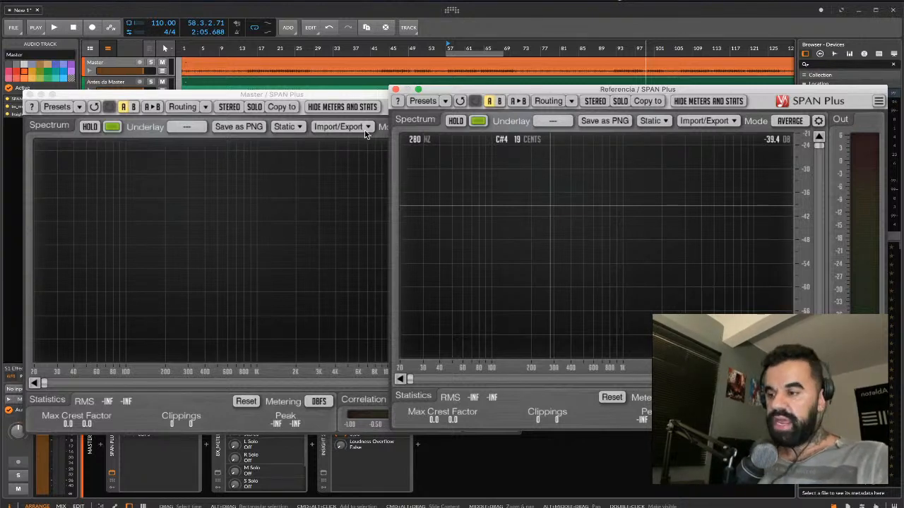
Spread the SPAN Plus windows apart, play the loop to compare the averaged spectra of Master and Referencia, and stop playback.
{"action": "left_click_drag", "start_coordinate": [317, 94], "coordinate": [307, 93]}
{"action": "key", "text": "space"}
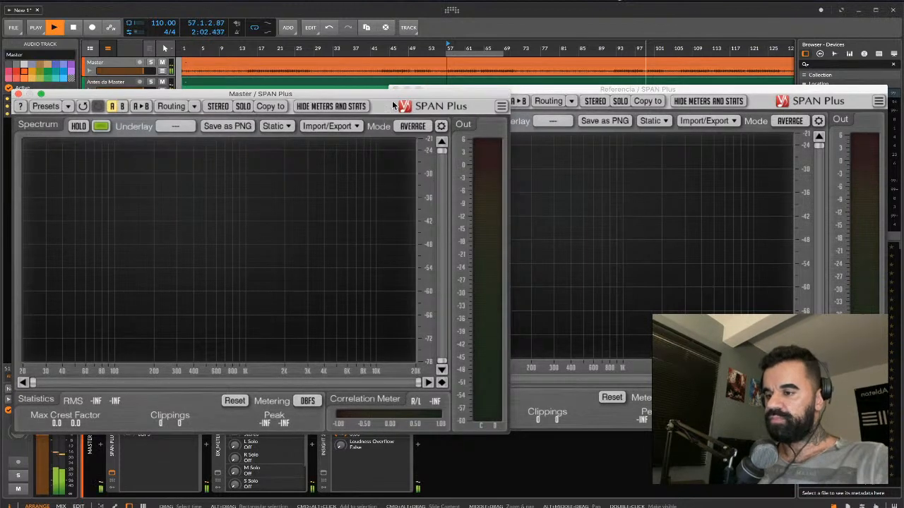
{"action": "left_click_drag", "start_coordinate": [527, 92], "coordinate": [539, 99]}
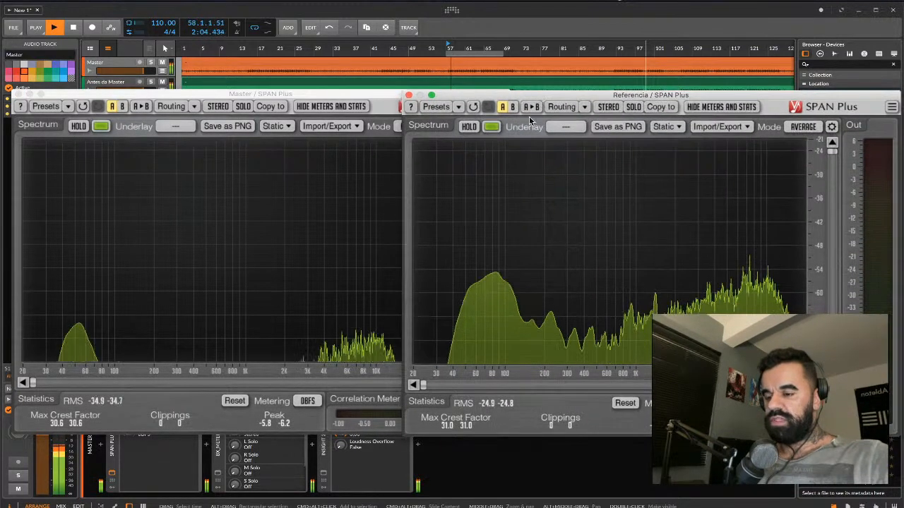
{"action": "left_click", "coordinate": [290, 226]}
{"action": "left_click", "coordinate": [535, 256]}
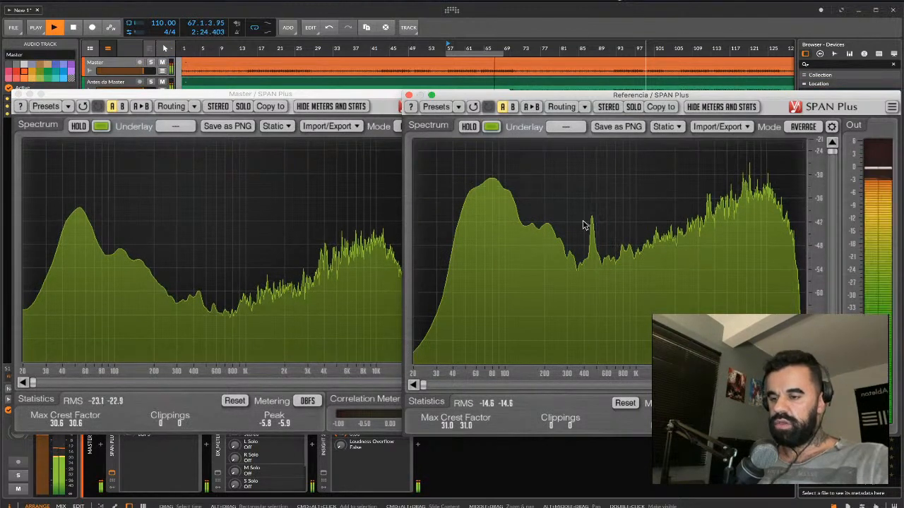
{"action": "left_click", "coordinate": [258, 213]}
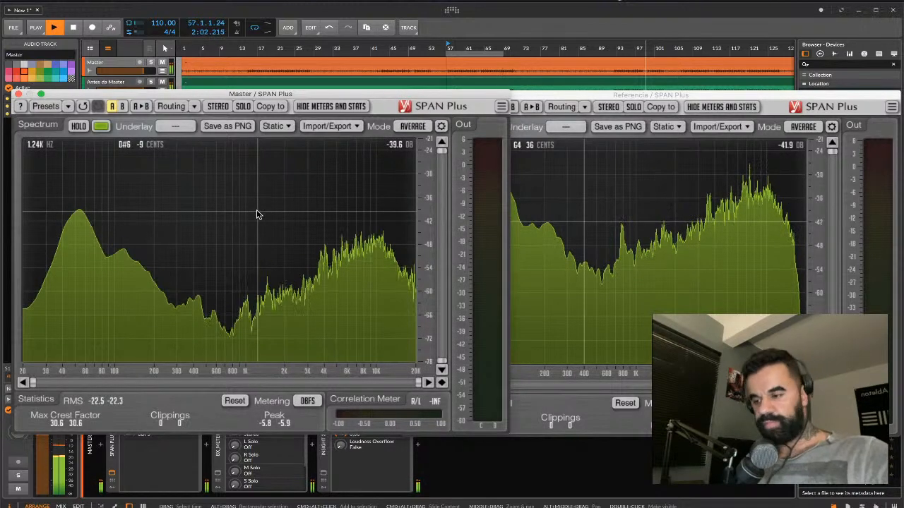
{"action": "left_click", "coordinate": [562, 412]}
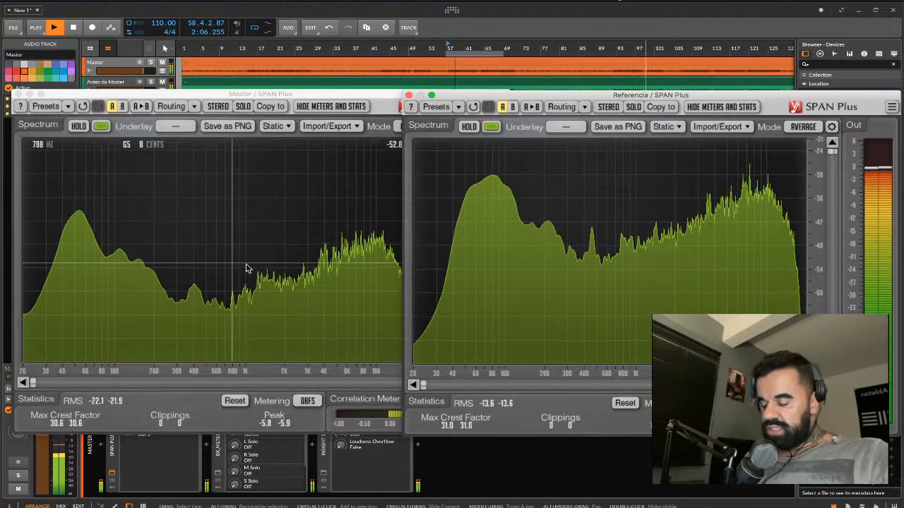
{"action": "key", "text": "space"}
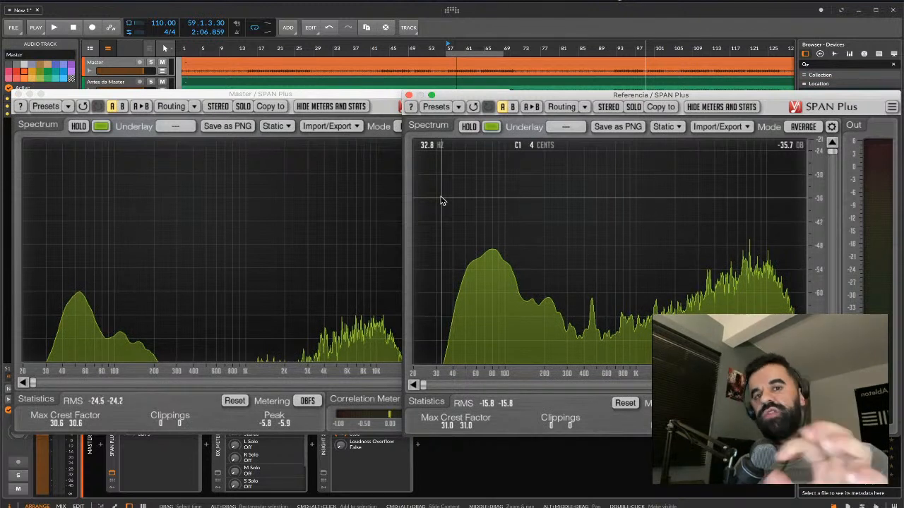
Resume the loop and pull the Master track's volume down close to its minimum.
{"action": "left_click", "coordinate": [330, 106]}
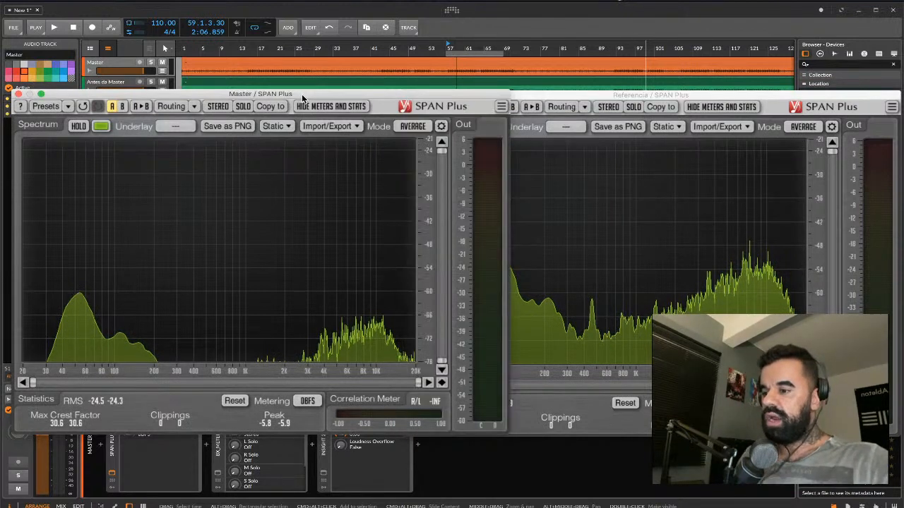
{"action": "key", "text": "space"}
{"action": "left_click", "coordinate": [599, 240]}
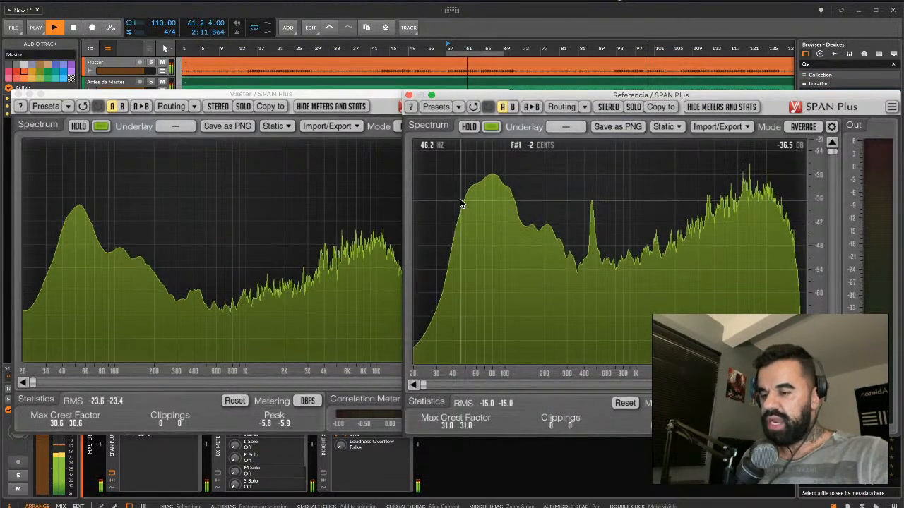
{"action": "left_click", "coordinate": [129, 73]}
{"action": "left_click_drag", "start_coordinate": [128, 72], "coordinate": [87, 73]}
Mute the Antes da Master track, moving the Master SPAN Plus window out of the way and back.
{"action": "left_click_drag", "start_coordinate": [148, 94], "coordinate": [148, 215]}
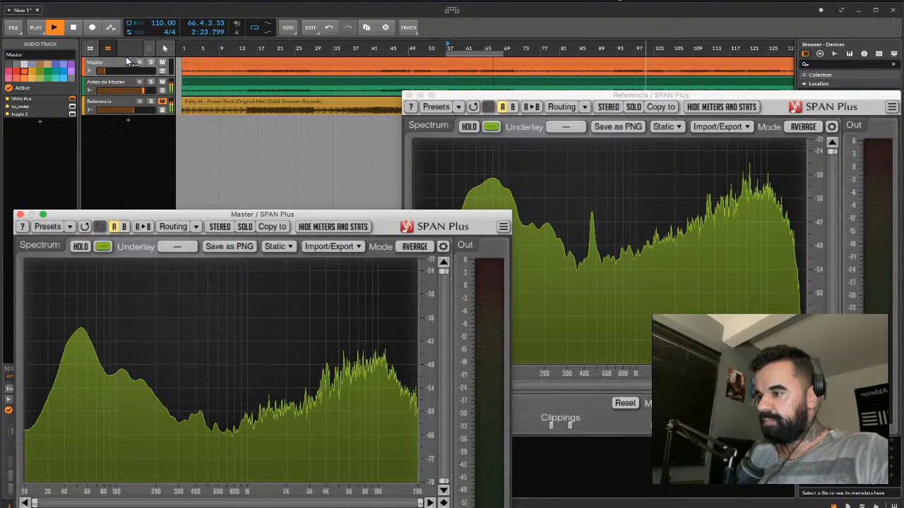
{"action": "left_click", "coordinate": [125, 60]}
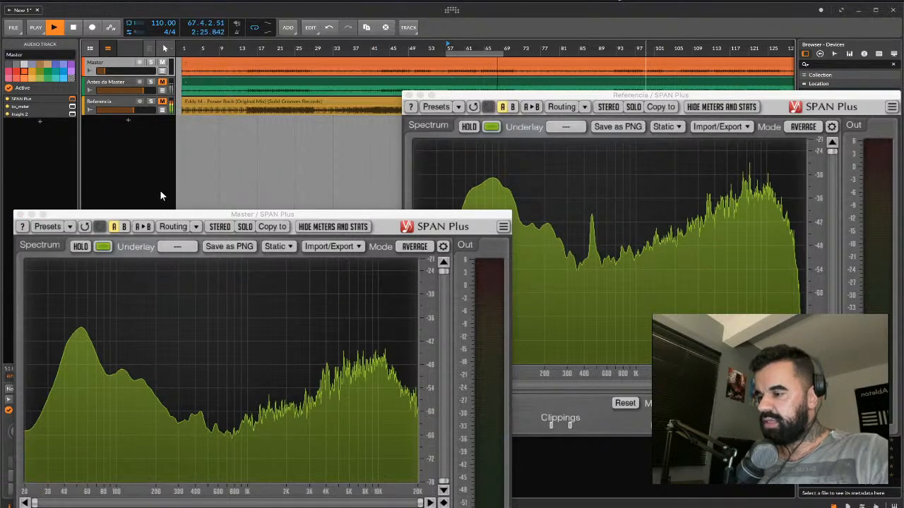
{"action": "left_click_drag", "start_coordinate": [173, 214], "coordinate": [199, 99]}
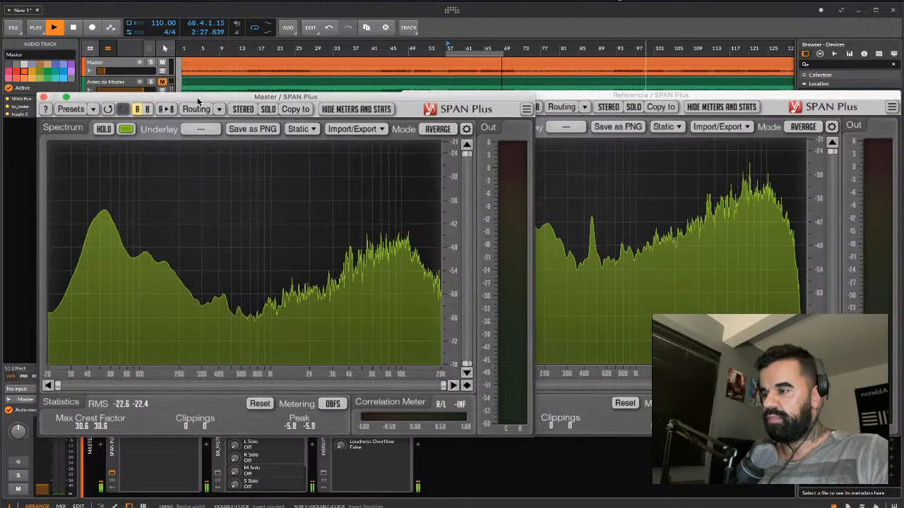
Raise the Master track's volume to about half of its slider and realign the two SPAN Plus windows side by side.
{"action": "left_click", "coordinate": [125, 73]}
{"action": "mouse_move", "coordinate": [128, 73]}
{"action": "left_mouse_down"}
{"action": "mouse_move", "coordinate": [145, 73]}
{"action": "mouse_move", "coordinate": [125, 72]}
{"action": "left_mouse_up"}
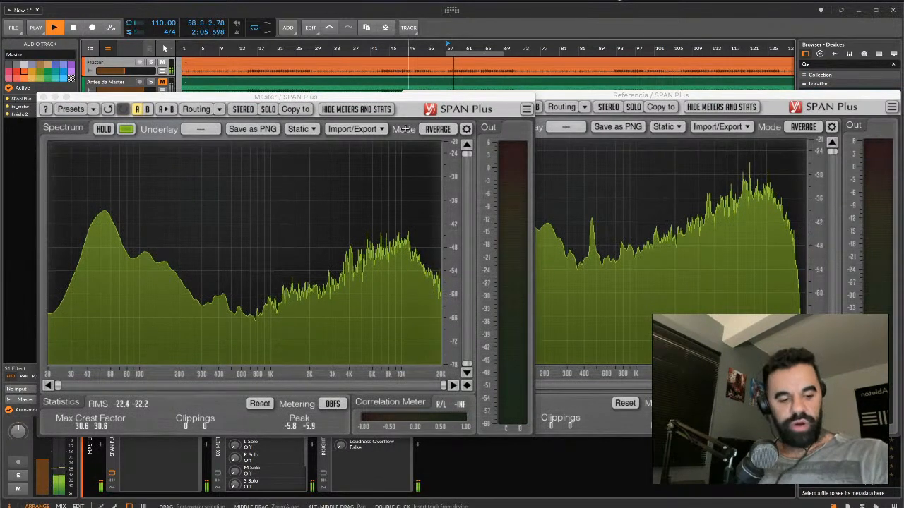
{"action": "left_click", "coordinate": [615, 96]}
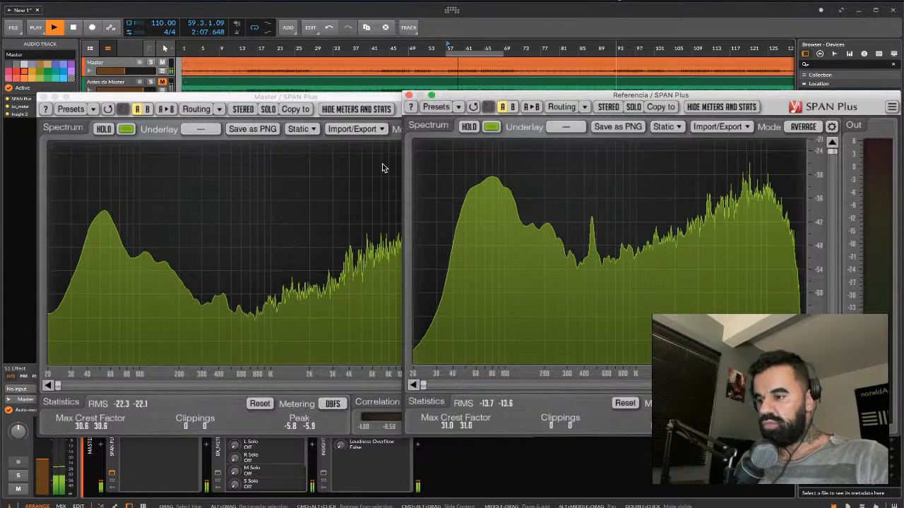
{"action": "left_click_drag", "start_coordinate": [389, 100], "coordinate": [355, 103]}
{"action": "left_click_drag", "start_coordinate": [567, 96], "coordinate": [572, 97]}
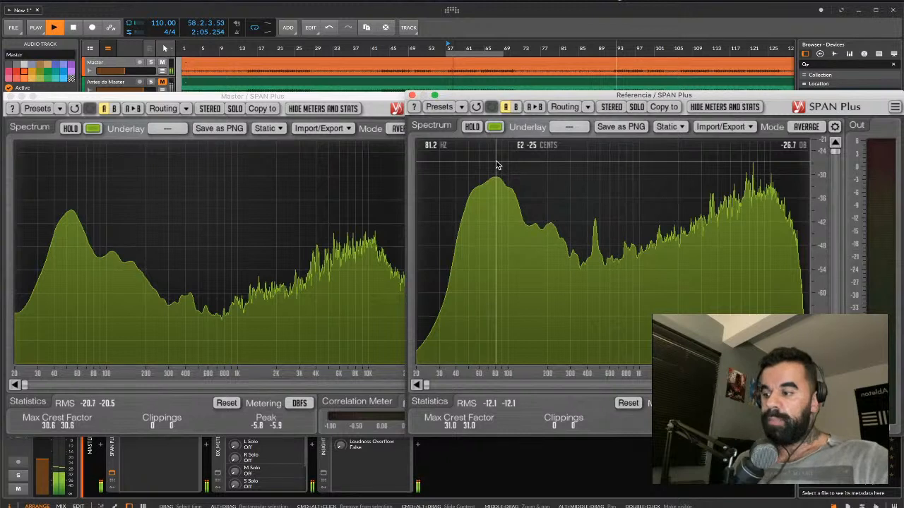
Compare the low-frequency peaks, high-end curves and meter readings of Master and Referencia in SPAN Plus, and stop playback.
{"action": "left_click", "coordinate": [117, 327]}
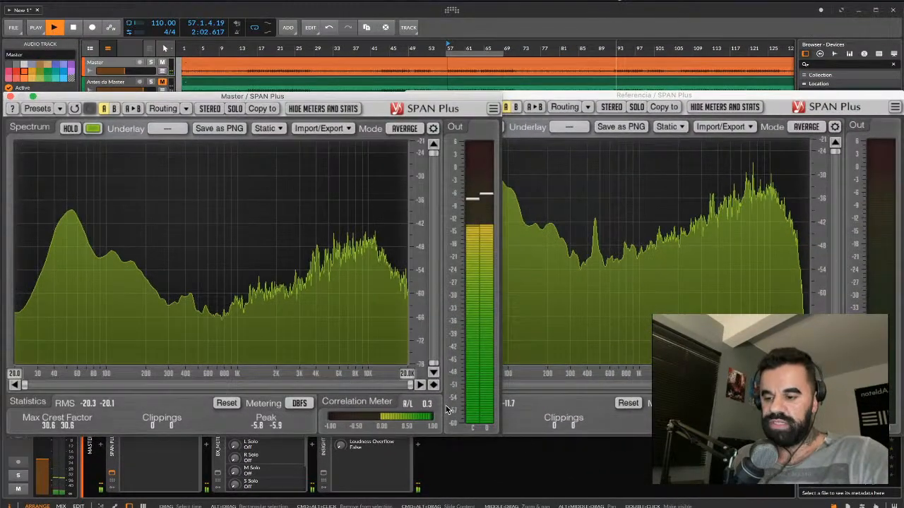
{"action": "left_click", "coordinate": [561, 411]}
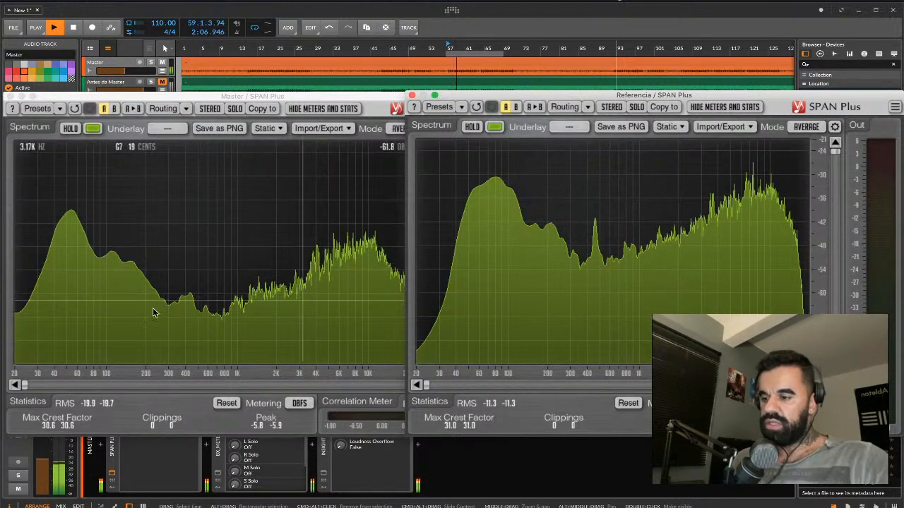
{"action": "left_click", "coordinate": [345, 404]}
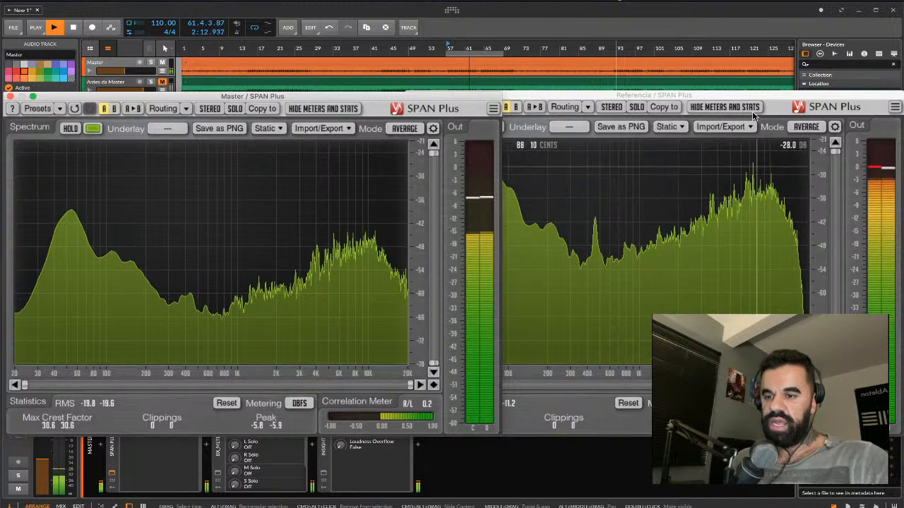
{"action": "left_click", "coordinate": [720, 219]}
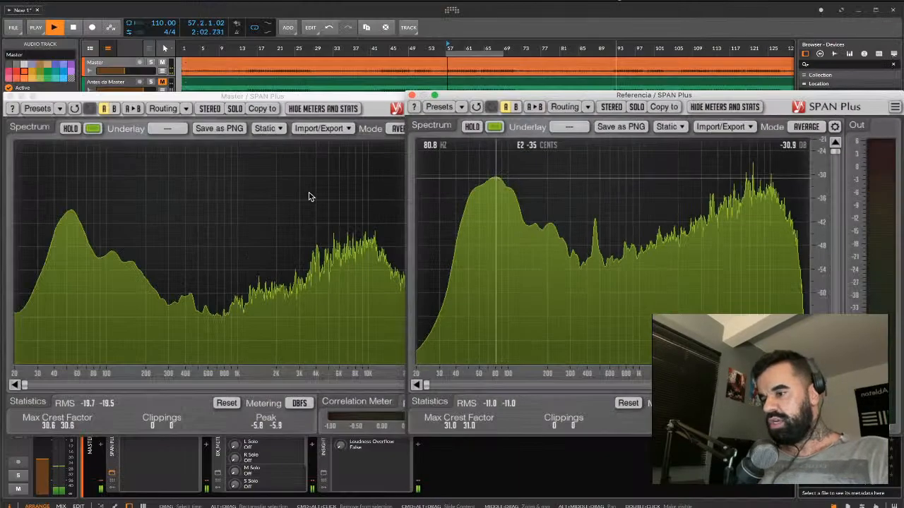
{"action": "left_click", "coordinate": [76, 96]}
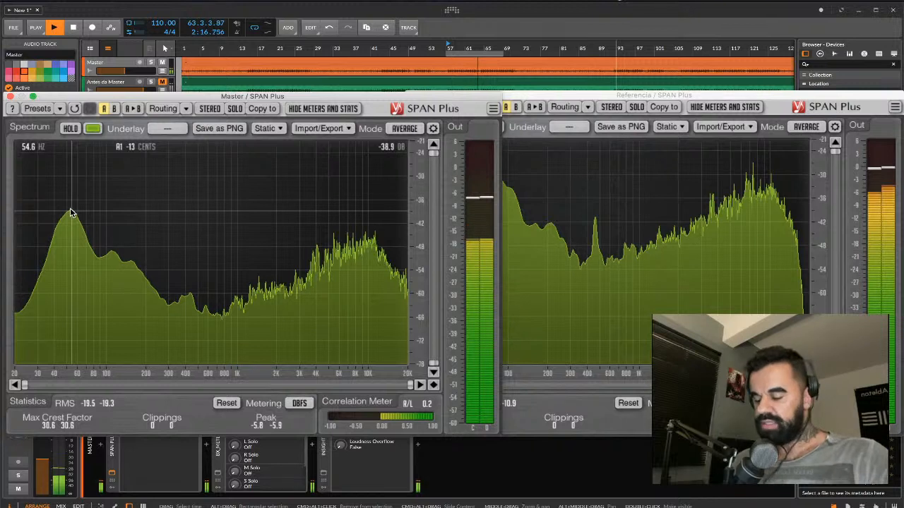
{"action": "key", "text": "space"}
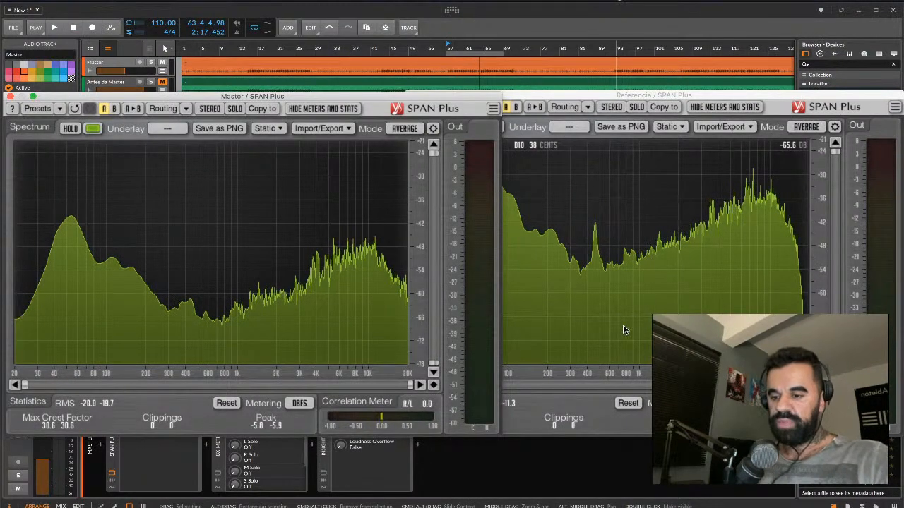
Close the SPAN Plus windows of the Referencia and Master tracks.
{"action": "left_click", "coordinate": [547, 401]}
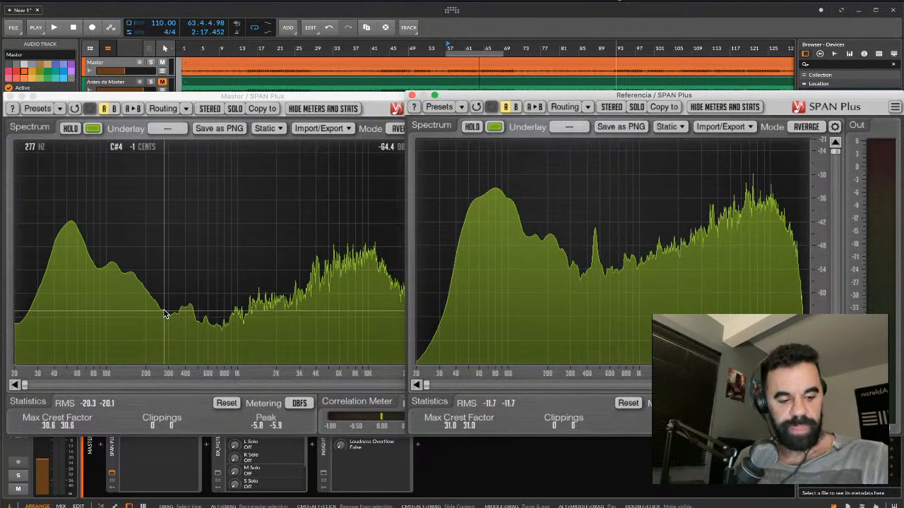
{"action": "left_click", "coordinate": [412, 95]}
{"action": "left_click", "coordinate": [9, 96]}
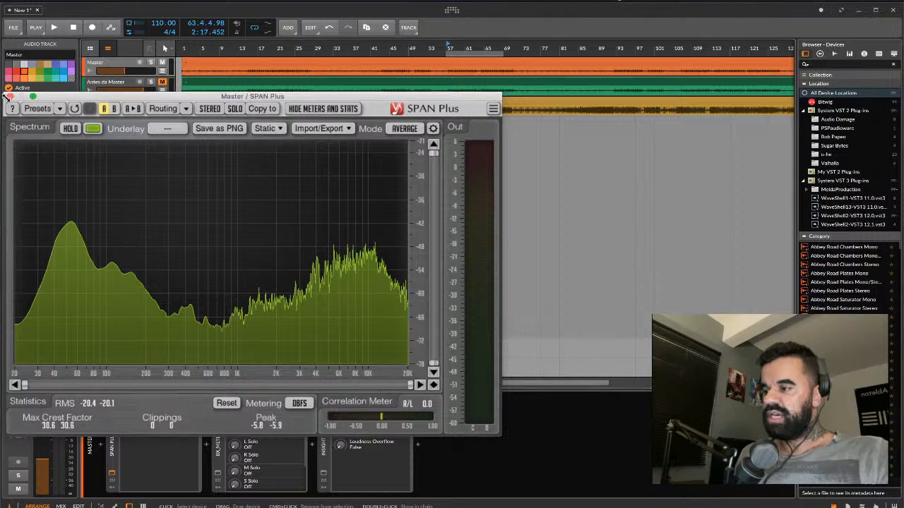
{"action": "left_click", "coordinate": [10, 96]}
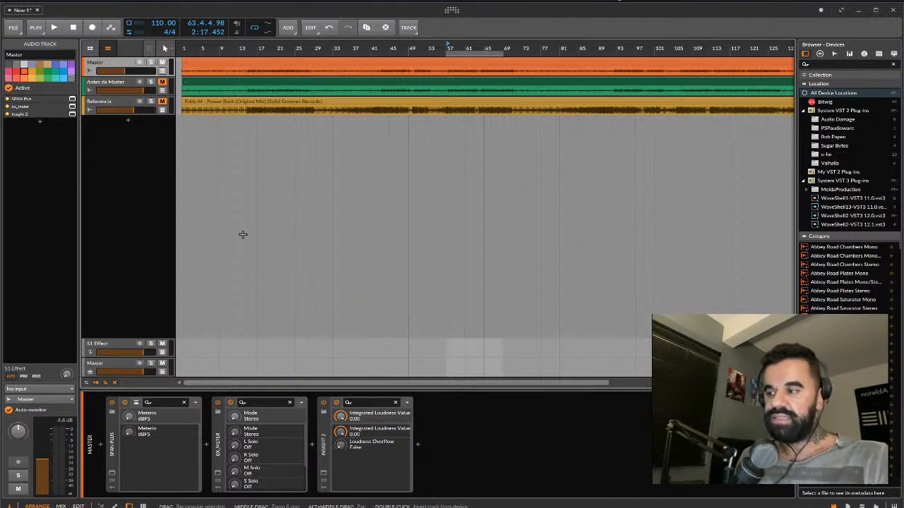
Raise the Master track's volume to the same fader level as the Antes da Master track.
{"action": "right_click", "coordinate": [125, 71]}
{"action": "left_click", "coordinate": [122, 70]}
{"action": "double_click", "coordinate": [123, 67]}
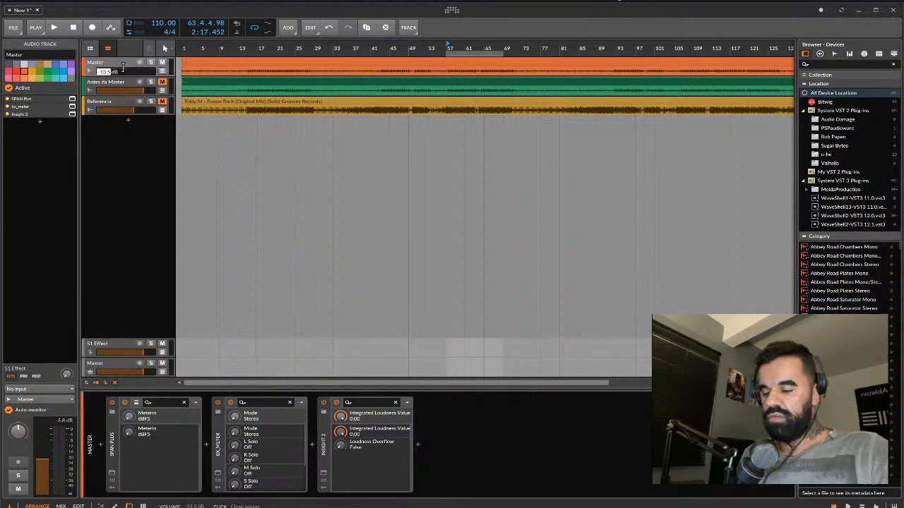
{"action": "key", "text": "Return"}
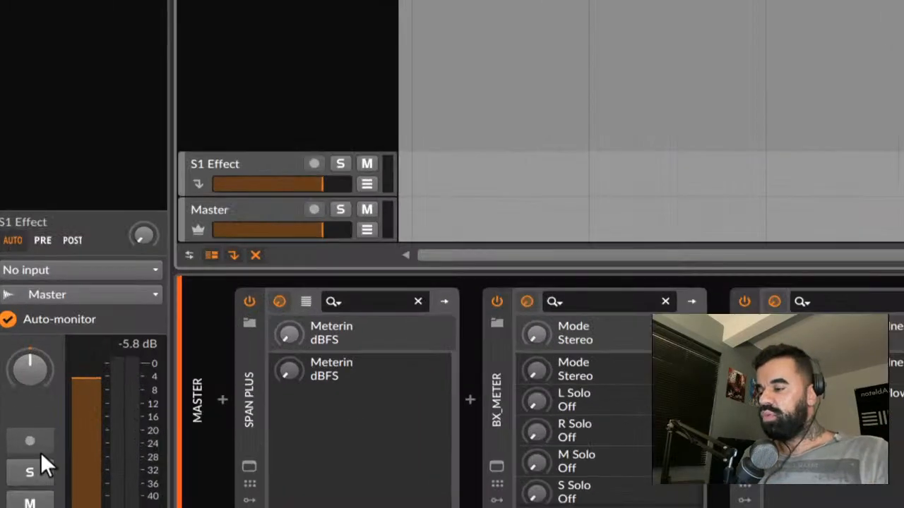
Insert FabFilter Pro-Q 3 ahead of SPAN Plus in the Master track's device chain and close its window.
{"action": "left_click", "coordinate": [223, 400]}
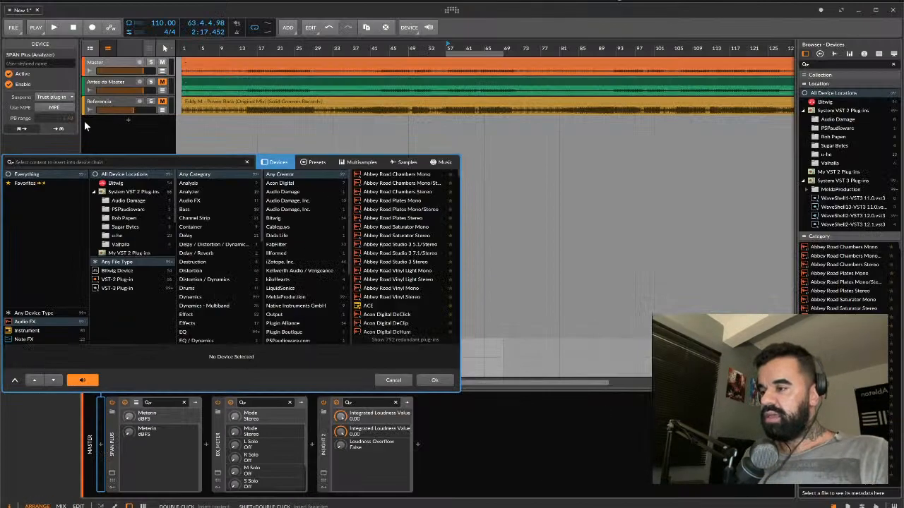
{"action": "type", "text": "pro q"}
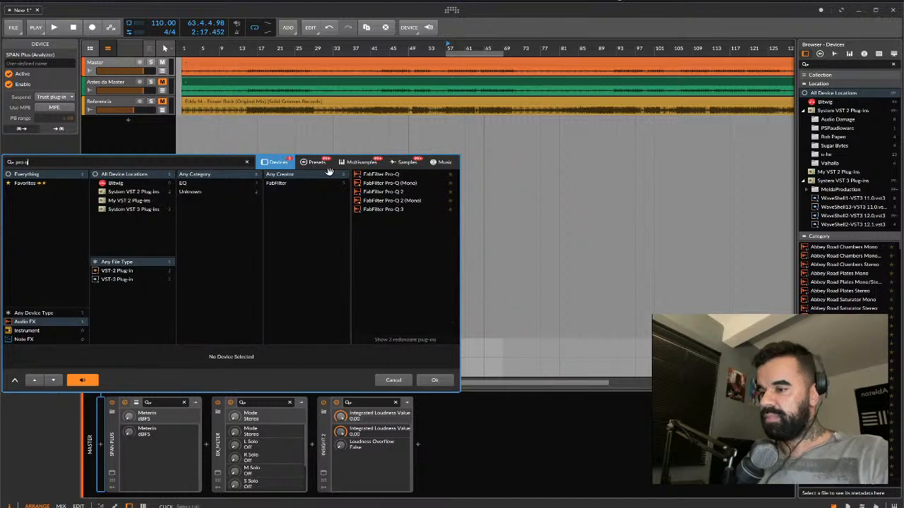
{"action": "left_click", "coordinate": [376, 210]}
{"action": "double_click", "coordinate": [376, 210]}
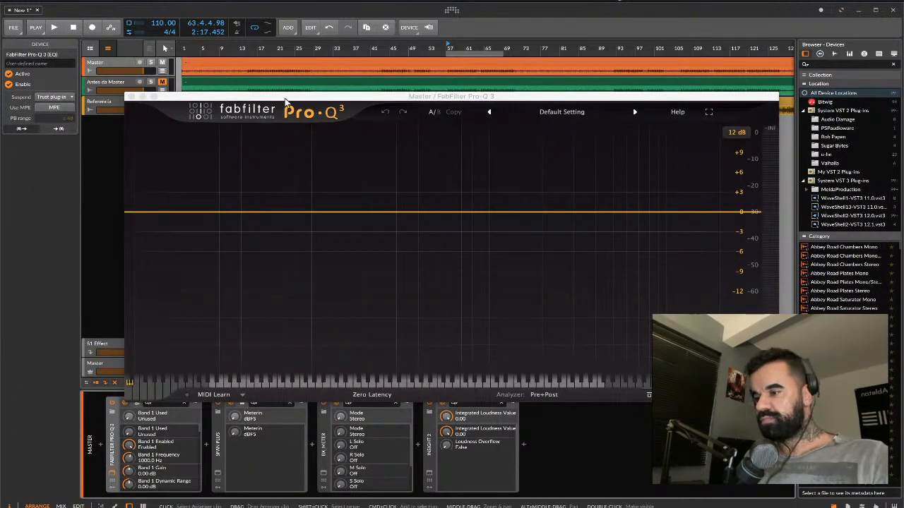
{"action": "left_click_drag", "start_coordinate": [290, 99], "coordinate": [292, 134]}
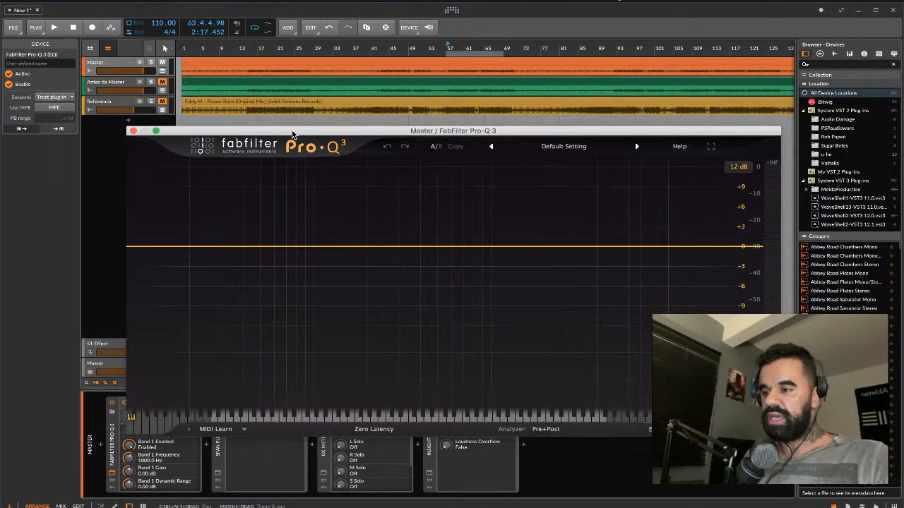
{"action": "left_click", "coordinate": [132, 132]}
Try an Ozone 9 Equalizer after Pro-Q 3 in the Master track's chain and delete it again.
{"action": "left_click", "coordinate": [210, 443]}
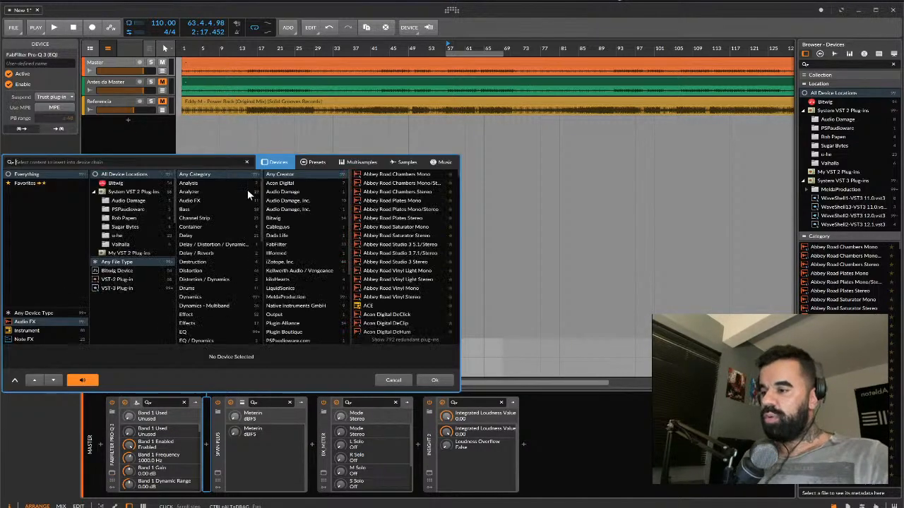
{"action": "left_click", "coordinate": [210, 162]}
{"action": "type", "text": "equa"}
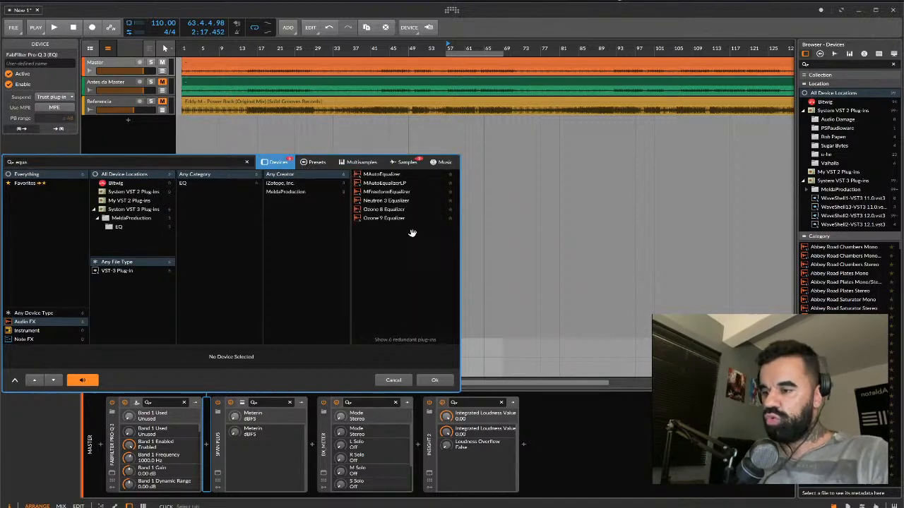
{"action": "double_click", "coordinate": [373, 219]}
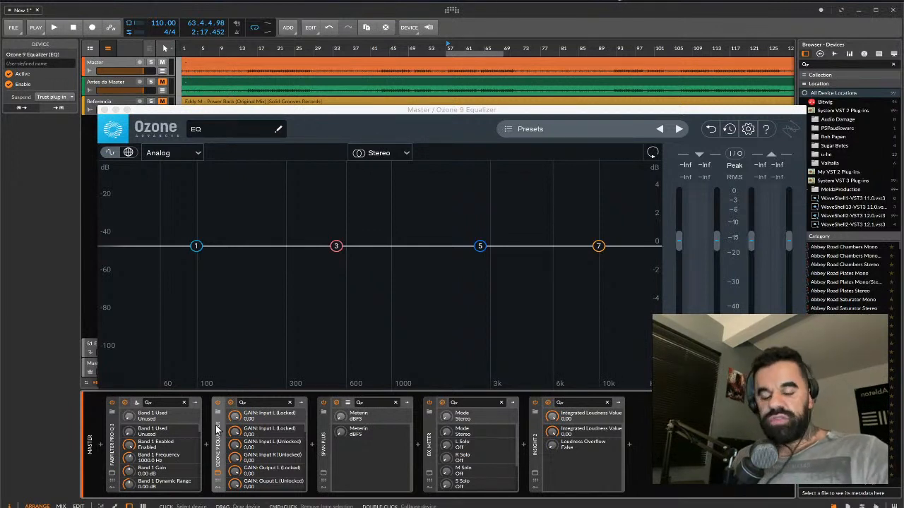
{"action": "key", "text": "Delete"}
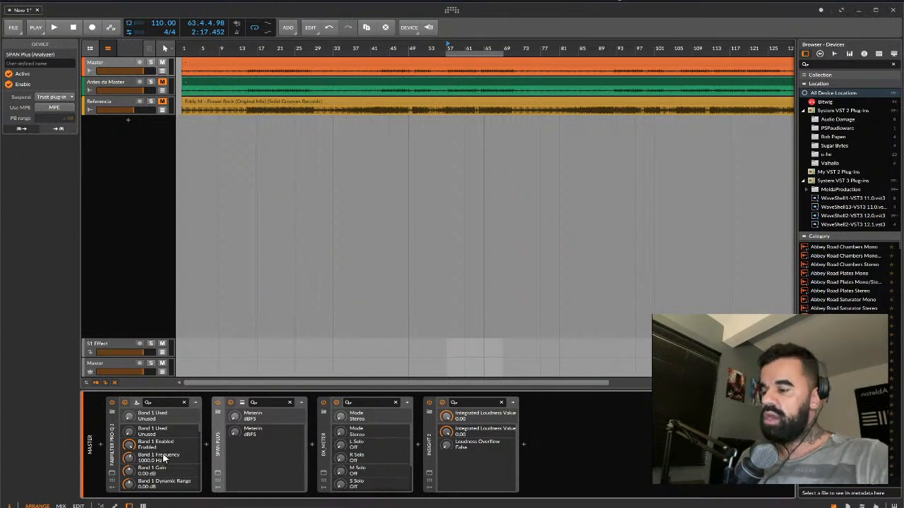
Play the loop briefly to view the Master track's spectrum in Pro-Q 3, and close the equalizer window.
{"action": "left_click", "coordinate": [113, 473]}
{"action": "key", "text": "space"}
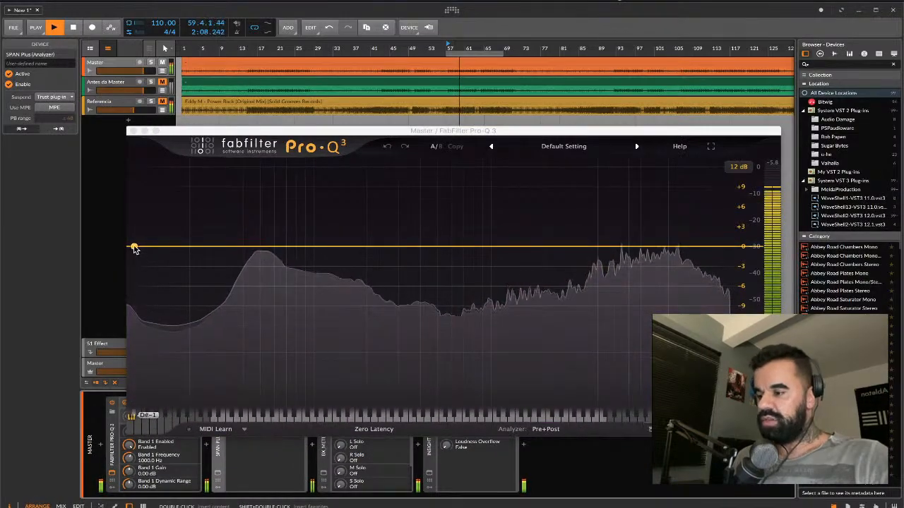
{"action": "key", "text": "space"}
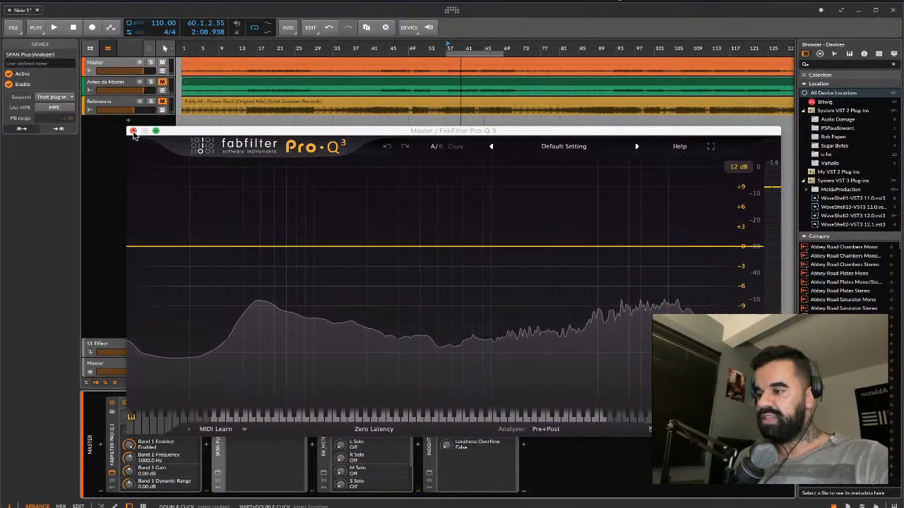
{"action": "left_click", "coordinate": [135, 131]}
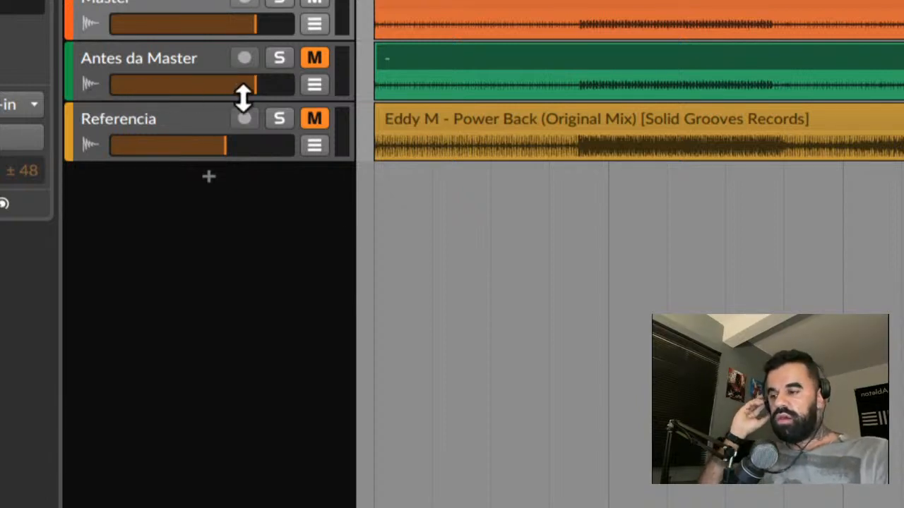
Solo the Referencia track, listen to its loop in short passes, and turn the solo off.
{"action": "left_click", "coordinate": [278, 120]}
{"action": "key", "text": "space"}
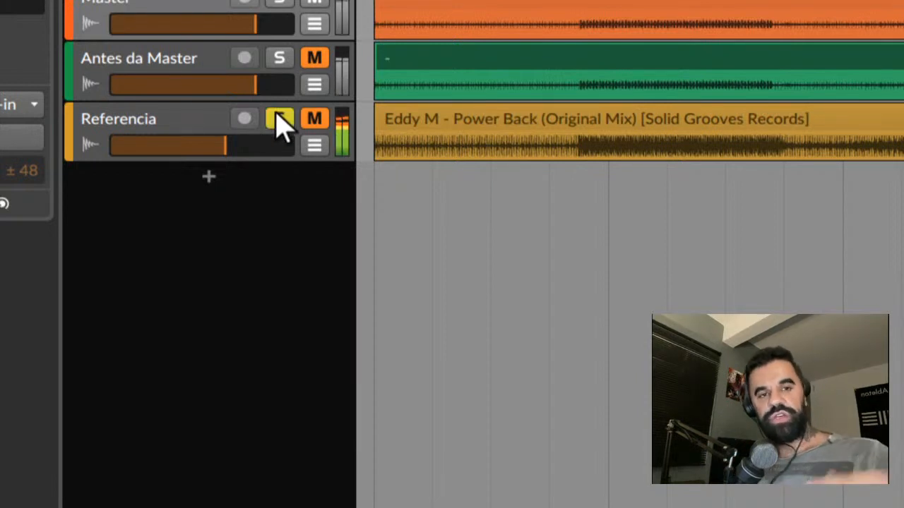
{"action": "key", "text": "space"}
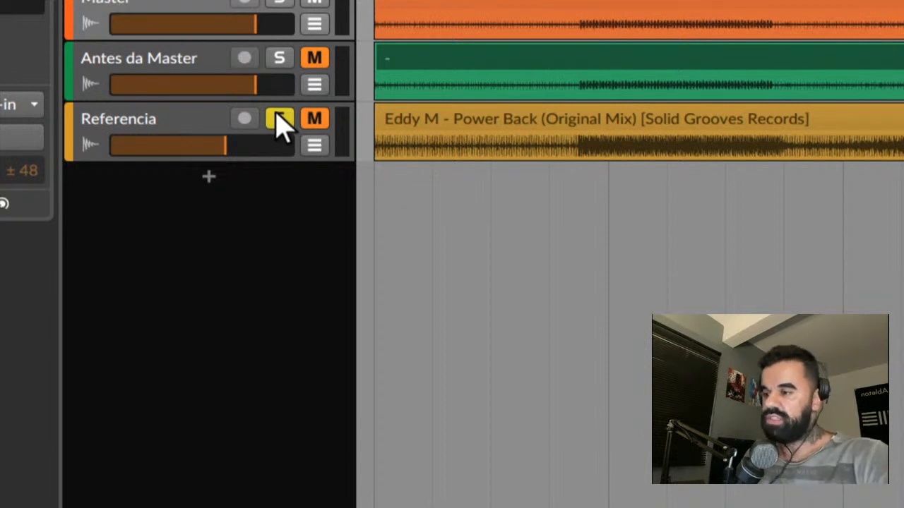
{"action": "key", "text": "space"}
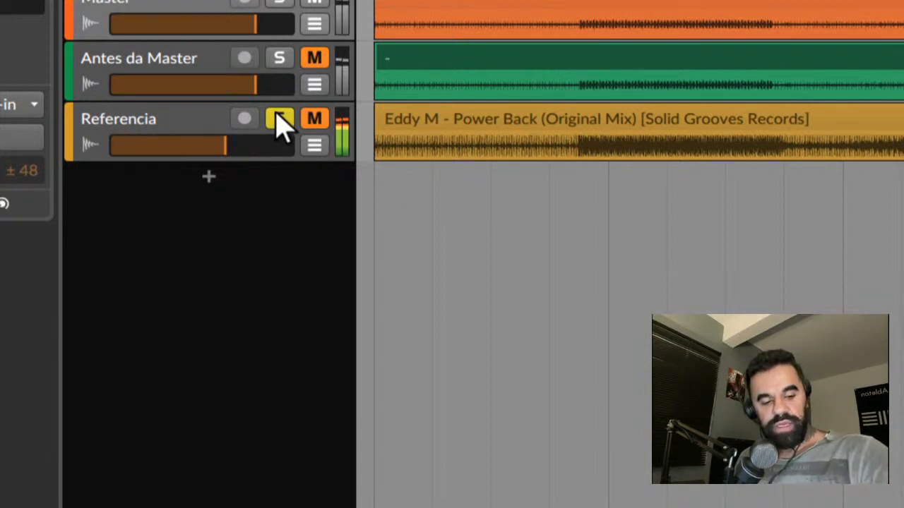
{"action": "left_click", "coordinate": [278, 124]}
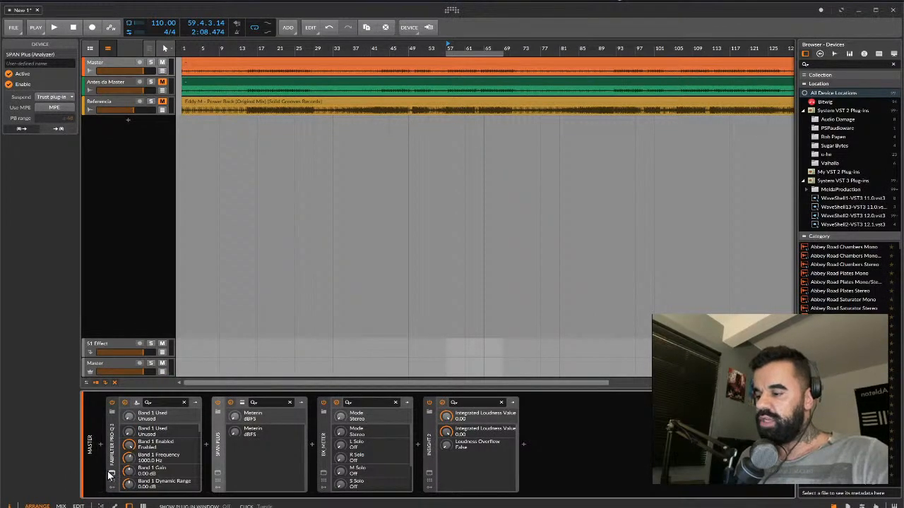
Play the loop and add a low cut at about 35 Hz with a 30 dB/oct slope in the Master track's Pro-Q 3.
{"action": "key", "text": "space"}
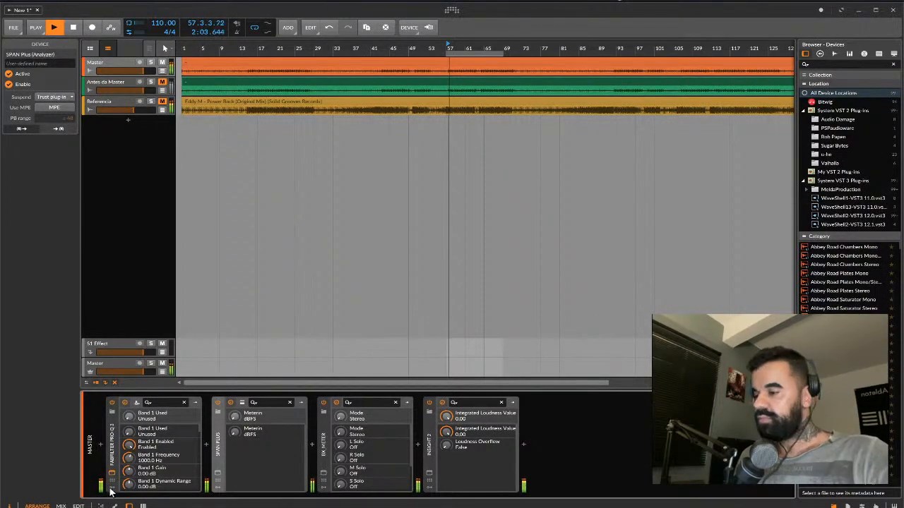
{"action": "left_click", "coordinate": [116, 462]}
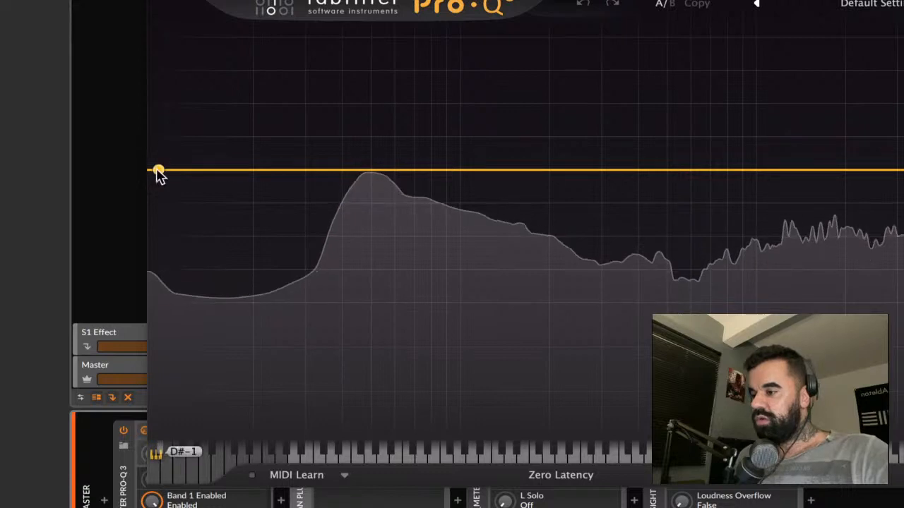
{"action": "left_click", "coordinate": [134, 247]}
{"action": "left_click_drag", "start_coordinate": [159, 172], "coordinate": [328, 178]}
{"action": "left_click", "coordinate": [215, 416]}
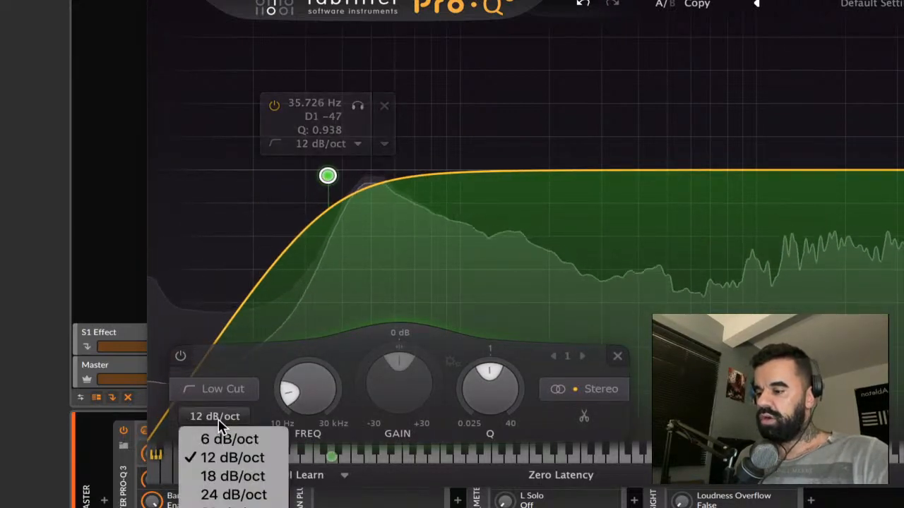
{"action": "left_click", "coordinate": [230, 429]}
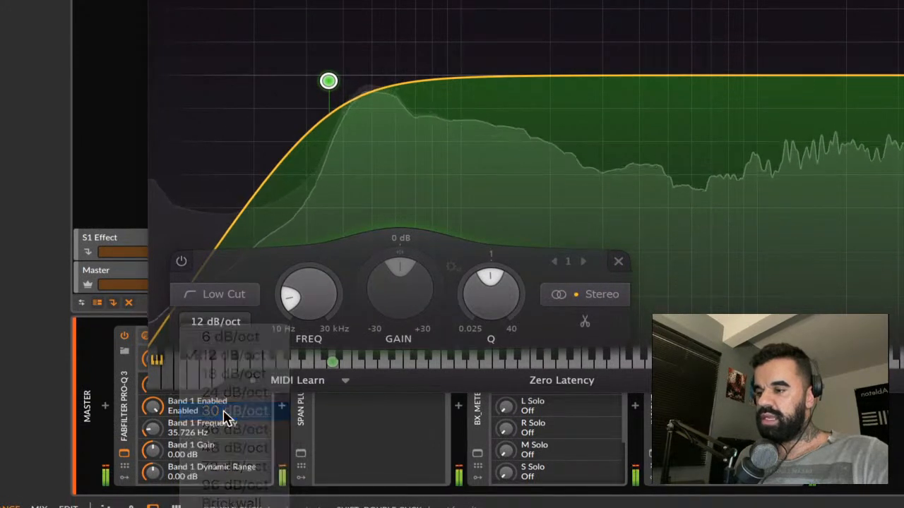
{"action": "left_click_drag", "start_coordinate": [325, 81], "coordinate": [324, 83]}
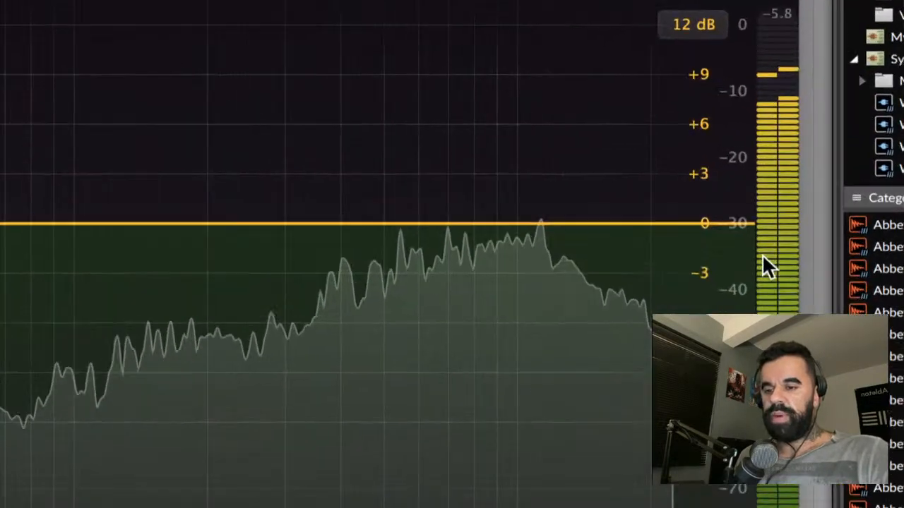
Try a 72 dB/oct high cut at about 18 kHz in Pro-Q 3, remove it and stop playback.
{"action": "left_click", "coordinate": [703, 230]}
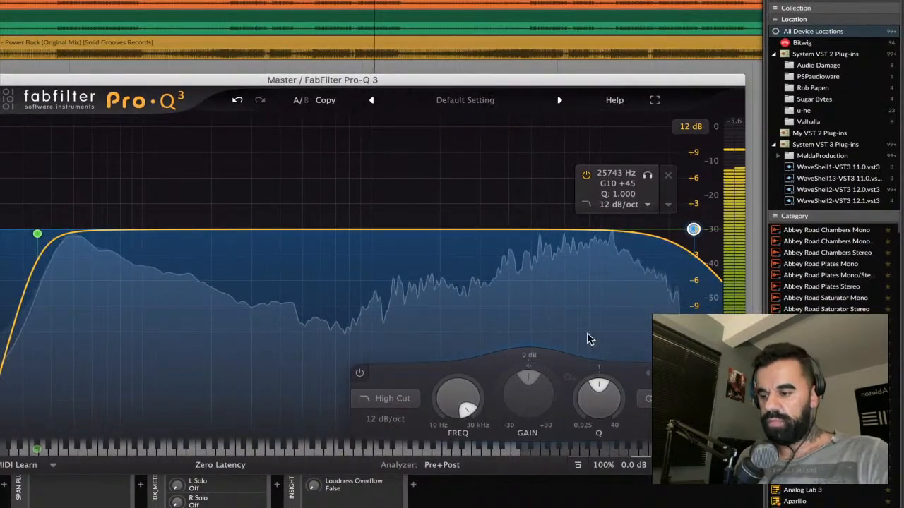
{"action": "left_click", "coordinate": [385, 418]}
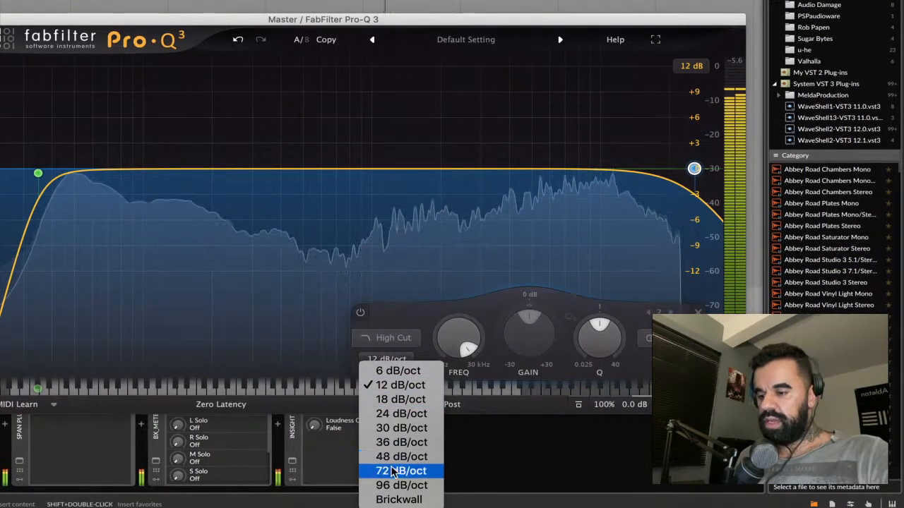
{"action": "left_click", "coordinate": [393, 471]}
{"action": "left_click_drag", "start_coordinate": [694, 168], "coordinate": [659, 170]}
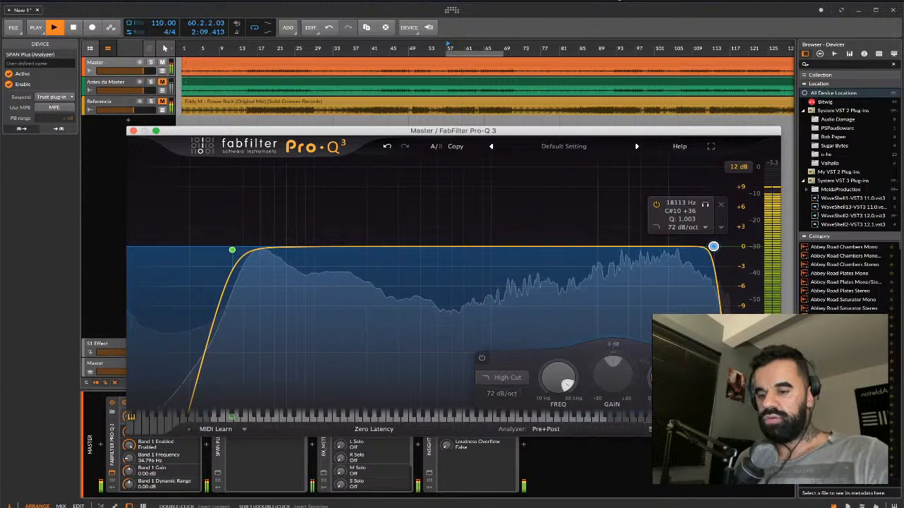
{"action": "left_click", "coordinate": [707, 345]}
{"action": "key", "text": "space"}
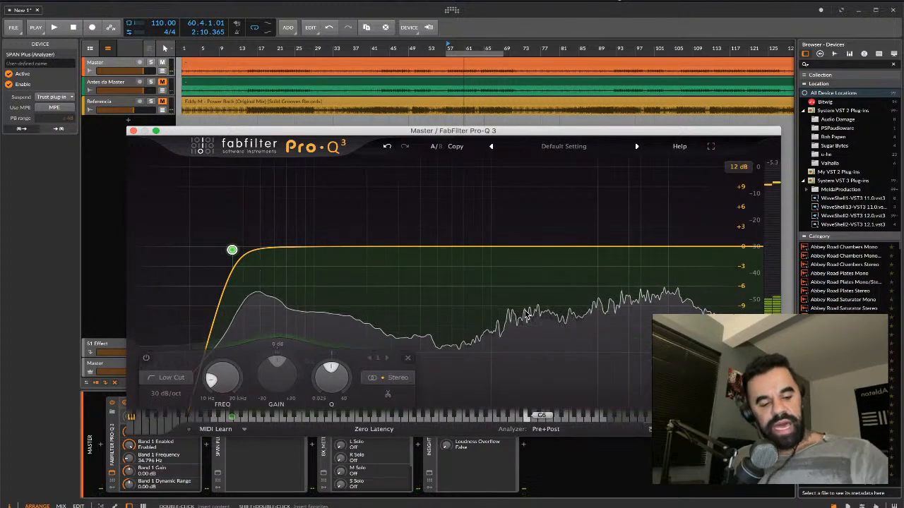
Resume playback and add a Low Shelf band above the low cut in Pro-Q 3, lowering its gain by about 2.9 dB.
{"action": "mouse_move", "coordinate": [526, 315]}
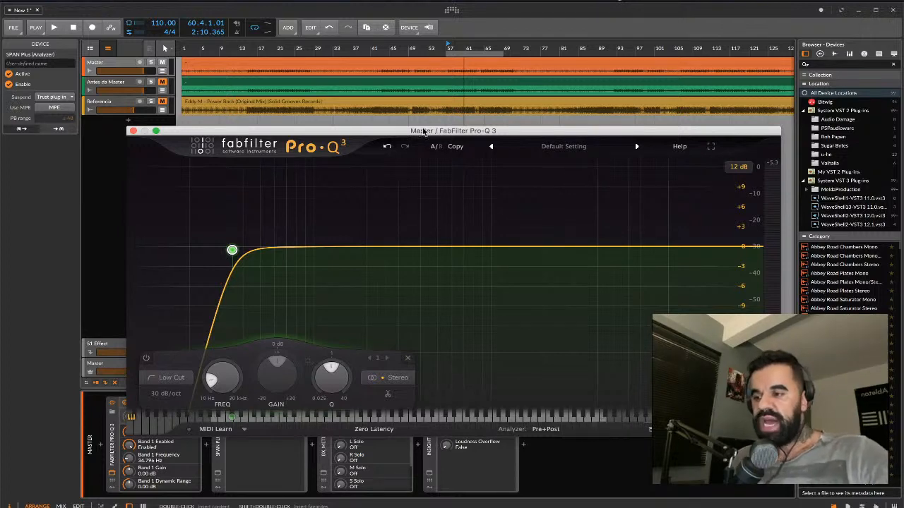
{"action": "left_click_drag", "start_coordinate": [392, 132], "coordinate": [419, 56]}
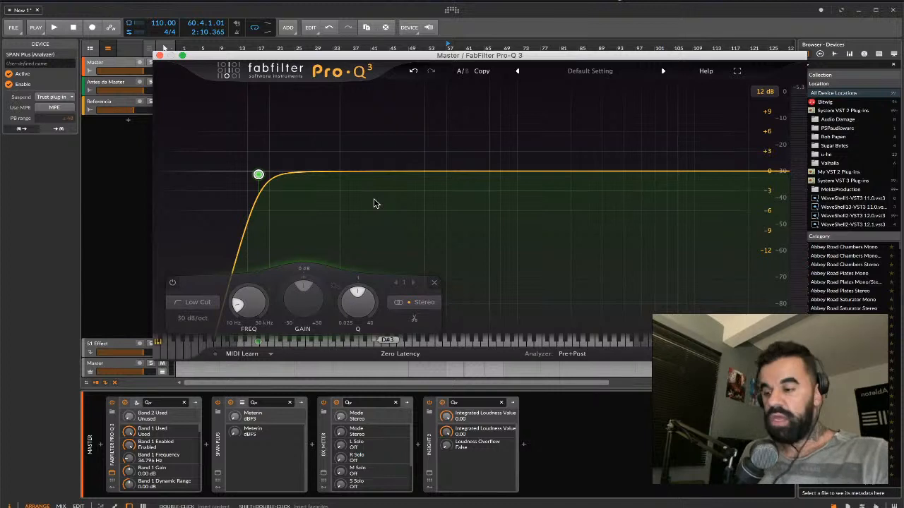
{"action": "key", "text": "space"}
{"action": "double_click", "coordinate": [368, 173]}
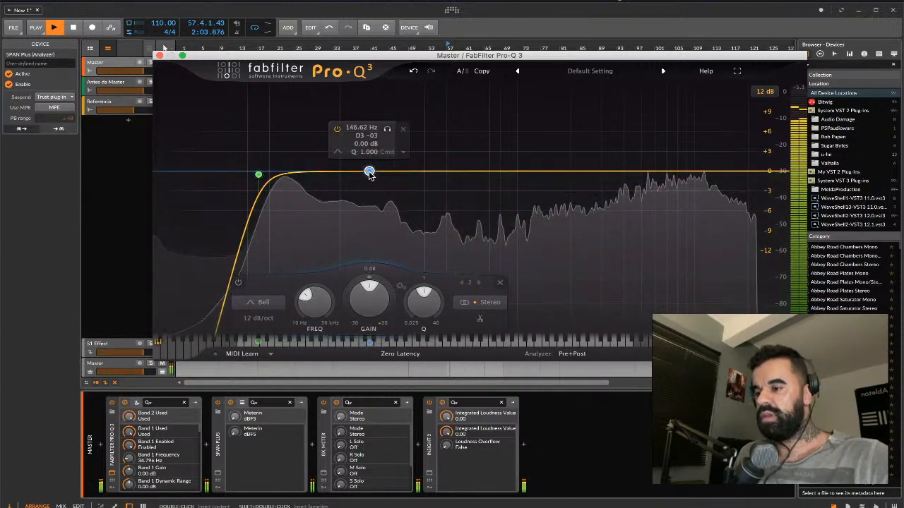
{"action": "right_click", "coordinate": [368, 172]}
{"action": "mouse_move", "coordinate": [425, 225]}
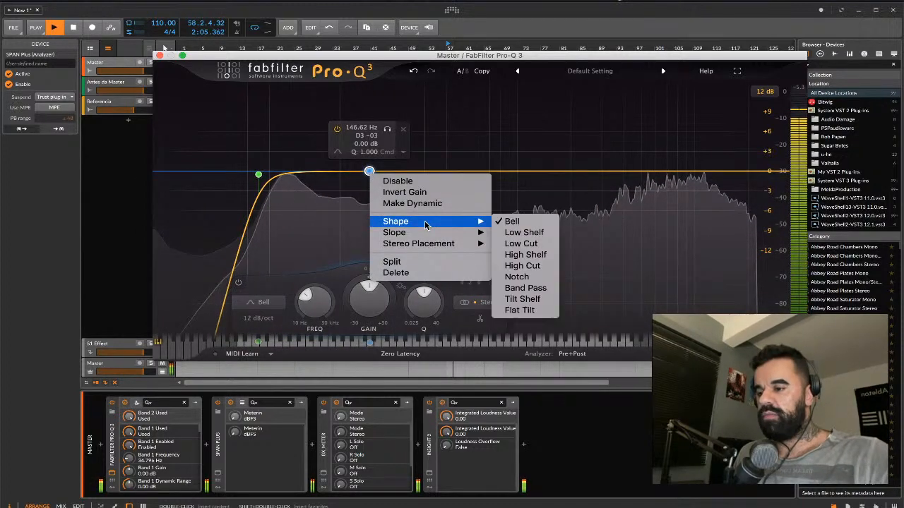
{"action": "left_click", "coordinate": [537, 236]}
{"action": "left_click_drag", "start_coordinate": [368, 172], "coordinate": [383, 192]}
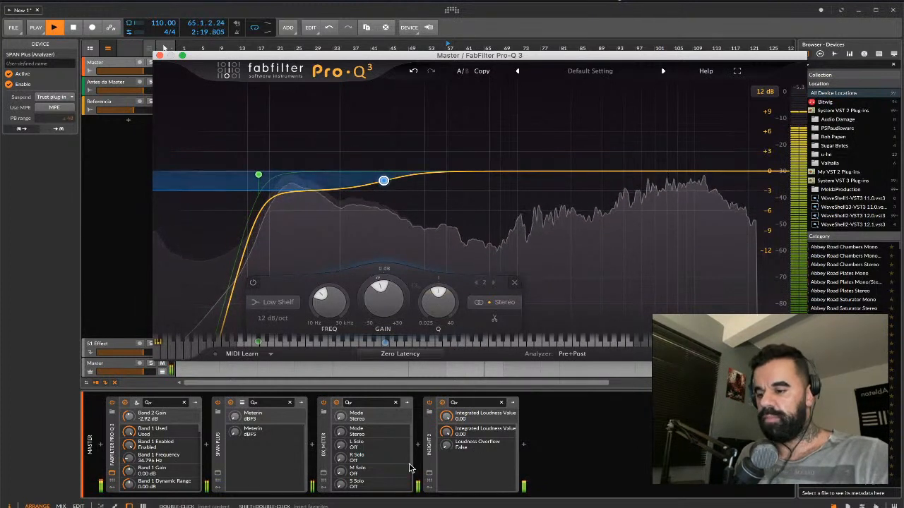
Open SPAN Plus on the Master track, examine the playing loop's low-end spectrum, close the analyzer and stop playback.
{"action": "left_click", "coordinate": [217, 472]}
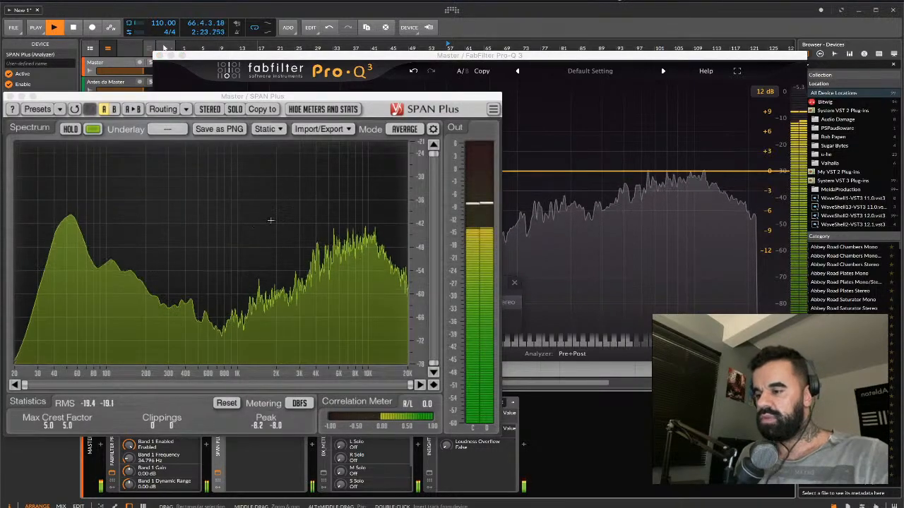
{"action": "left_click", "coordinate": [266, 221]}
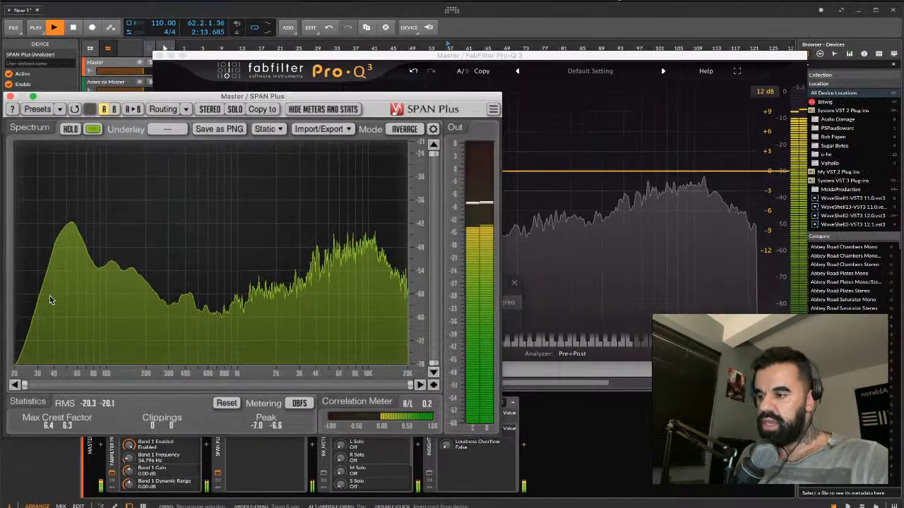
{"action": "left_click", "coordinate": [10, 96]}
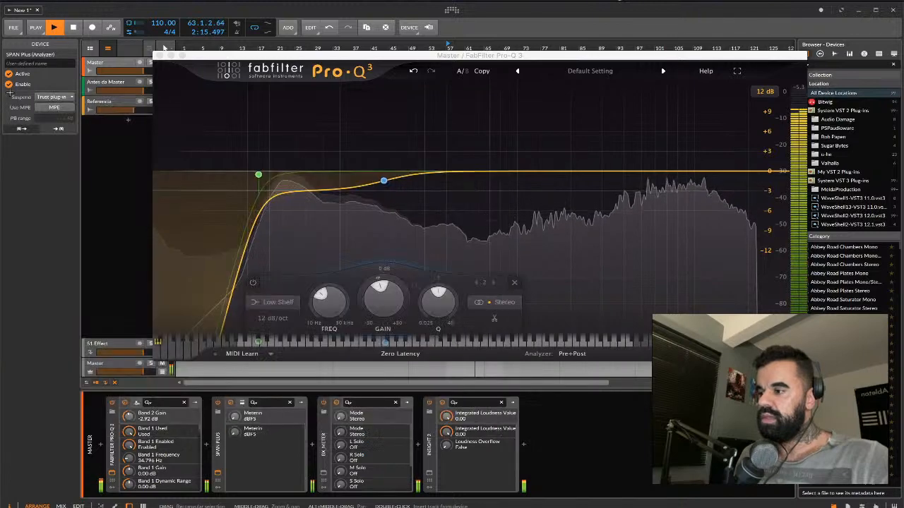
{"action": "key", "text": "space"}
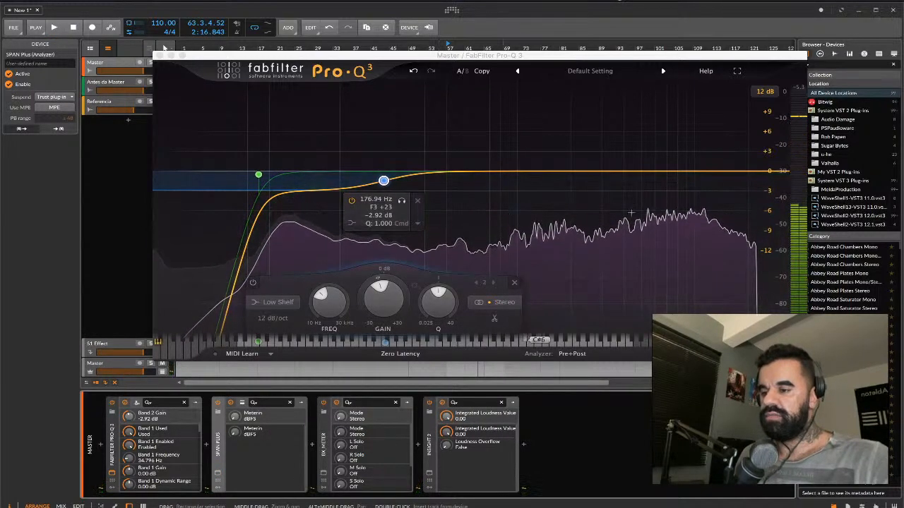
Add a Bell band on the Pro-Q 3 curve and sweep its solo audition up to about 2.3 kHz, with Q at about 12.2.
{"action": "mouse_move", "coordinate": [632, 194]}
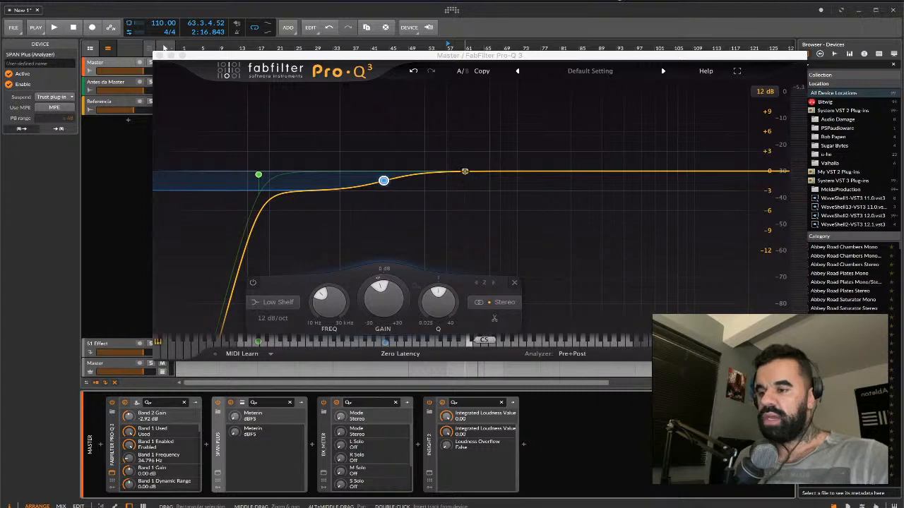
{"action": "left_click", "coordinate": [465, 171]}
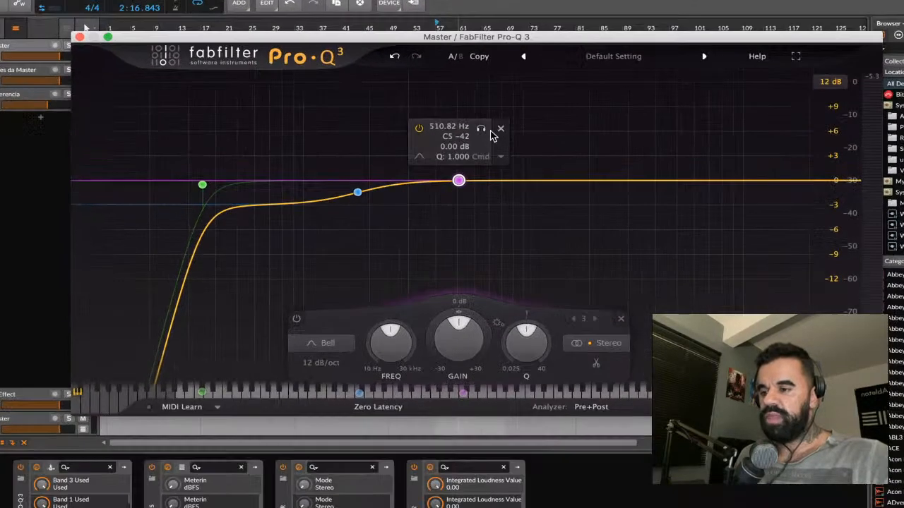
{"action": "left_click", "coordinate": [432, 105]}
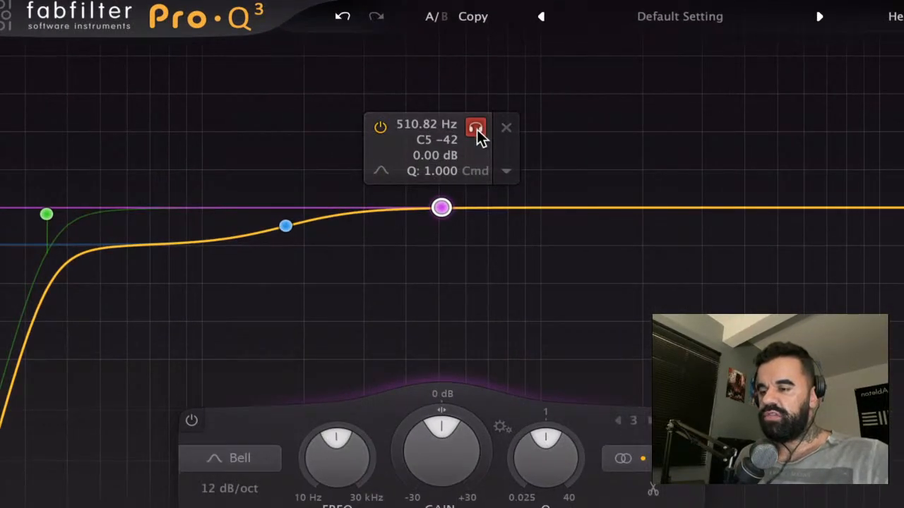
{"action": "left_click", "coordinate": [477, 129]}
{"action": "left_click_drag", "start_coordinate": [477, 129], "coordinate": [593, 121]}
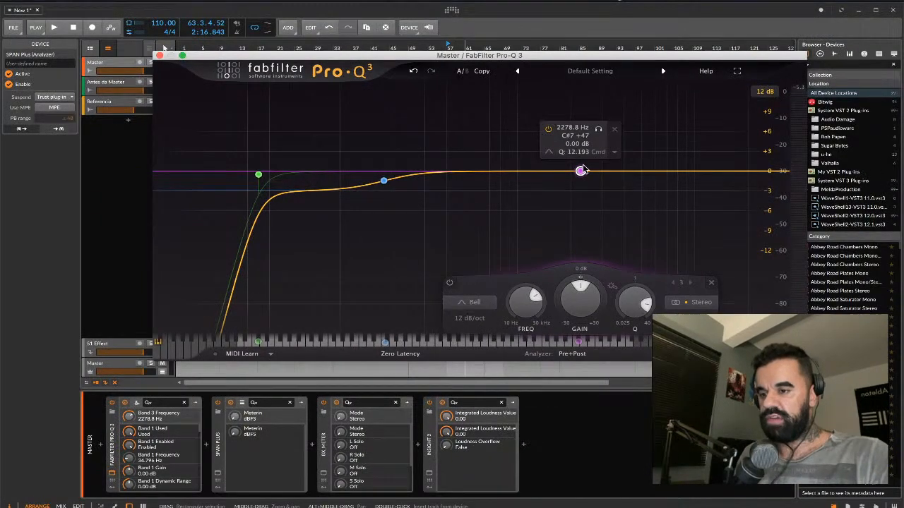
Play the loop, boost the narrow Bell band by about 11.65 dB and sweep it to about 1319 Hz to hunt for resonances.
{"action": "key", "text": "space"}
{"action": "mouse_move", "coordinate": [599, 129]}
{"action": "left_mouse_down"}
{"action": "mouse_move", "coordinate": [741, 125]}
{"action": "mouse_move", "coordinate": [619, 115]}
{"action": "mouse_move", "coordinate": [643, 116]}
{"action": "mouse_move", "coordinate": [636, 113]}
{"action": "mouse_move", "coordinate": [664, 131]}
{"action": "mouse_move", "coordinate": [586, 133]}
{"action": "left_mouse_up"}
{"action": "left_click_drag", "start_coordinate": [570, 172], "coordinate": [541, 170]}
{"action": "left_click_drag", "start_coordinate": [541, 300], "coordinate": [541, 252]}
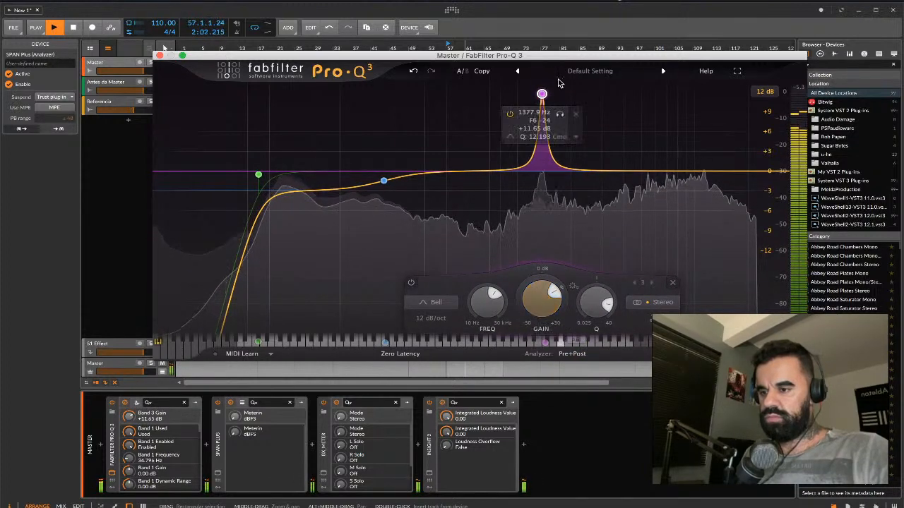
{"action": "left_click_drag", "start_coordinate": [558, 115], "coordinate": [555, 117]}
{"action": "key", "text": "space"}
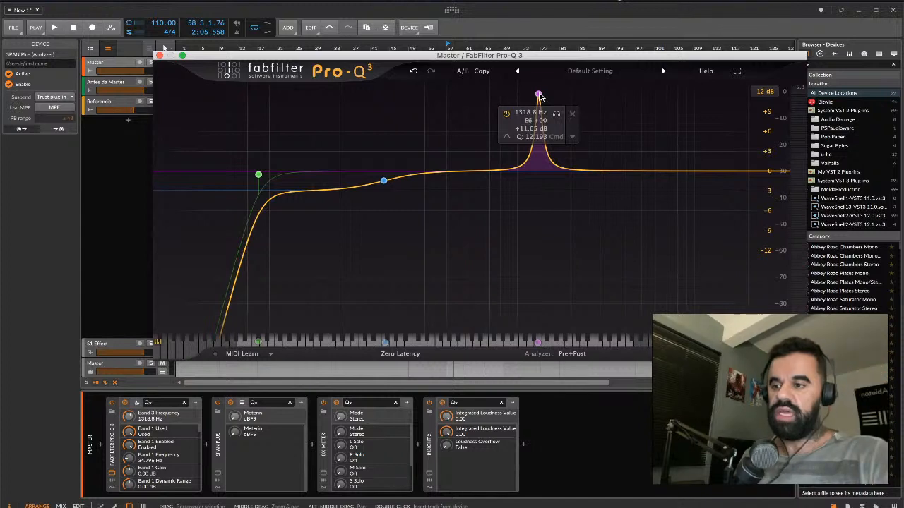
{"action": "key", "text": "space"}
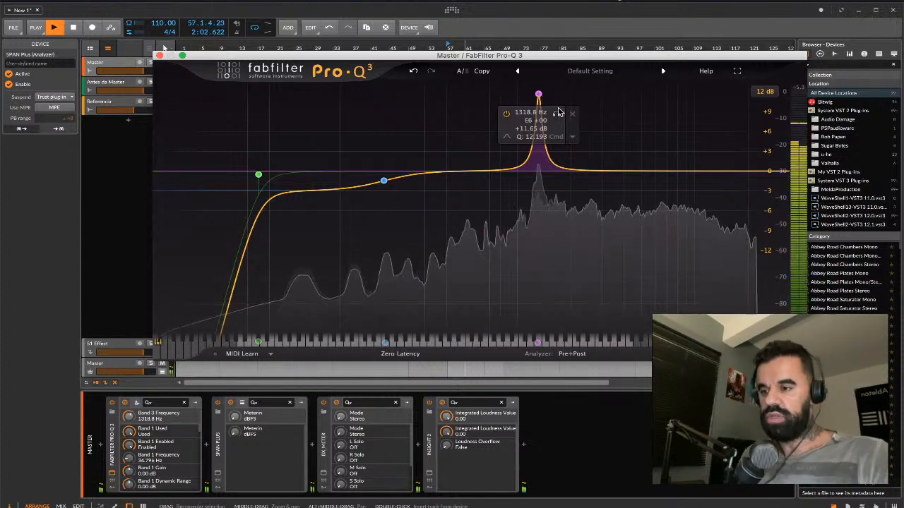
Audition the band in solo, settle it at about 1252 Hz with Q about 10, and cut it by 2 dB.
{"action": "mouse_move", "coordinate": [539, 96]}
{"action": "left_mouse_down"}
{"action": "mouse_move", "coordinate": [505, 94]}
{"action": "mouse_move", "coordinate": [507, 107]}
{"action": "mouse_move", "coordinate": [424, 99]}
{"action": "mouse_move", "coordinate": [552, 96]}
{"action": "left_mouse_up"}
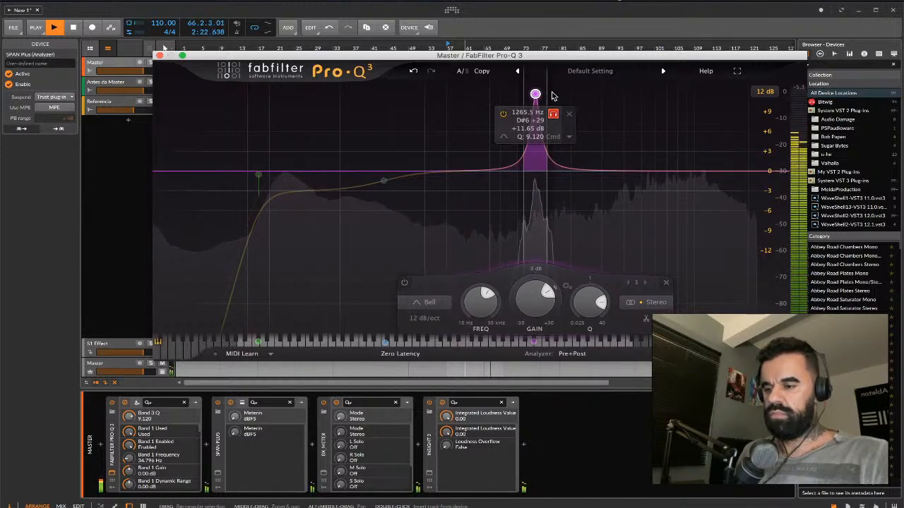
{"action": "left_click_drag", "start_coordinate": [553, 96], "coordinate": [551, 96]}
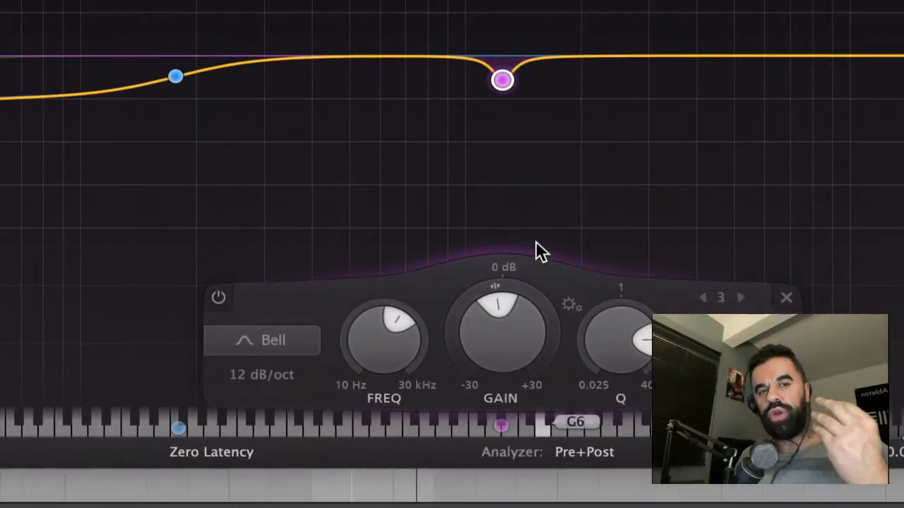
{"action": "left_click_drag", "start_coordinate": [484, 337], "coordinate": [477, 371]}
{"action": "scroll", "coordinate": [599, 321], "scroll_direction": "up", "scroll_amount": 3}
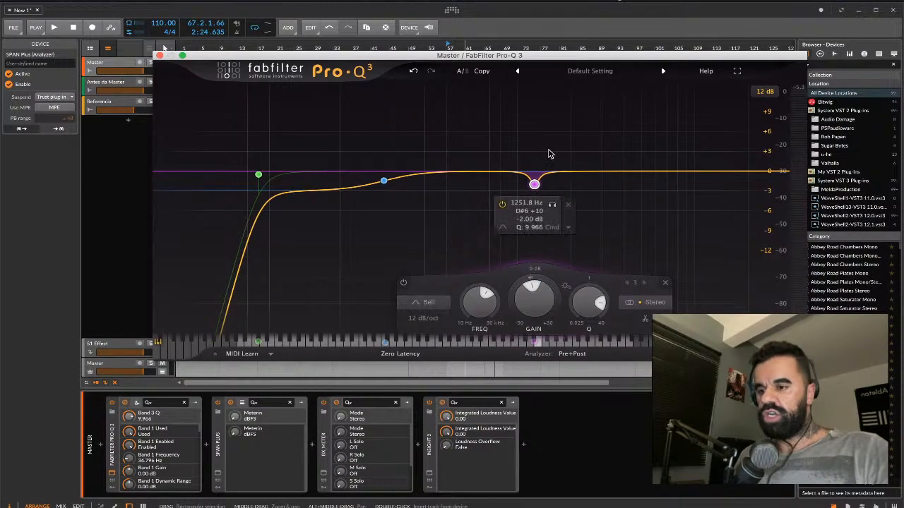
Add a flat Bell band above the 1252 Hz dip and a 72 dB/oct High Cut at about 18 kHz, and play the loop briefly.
{"action": "left_click", "coordinate": [573, 173]}
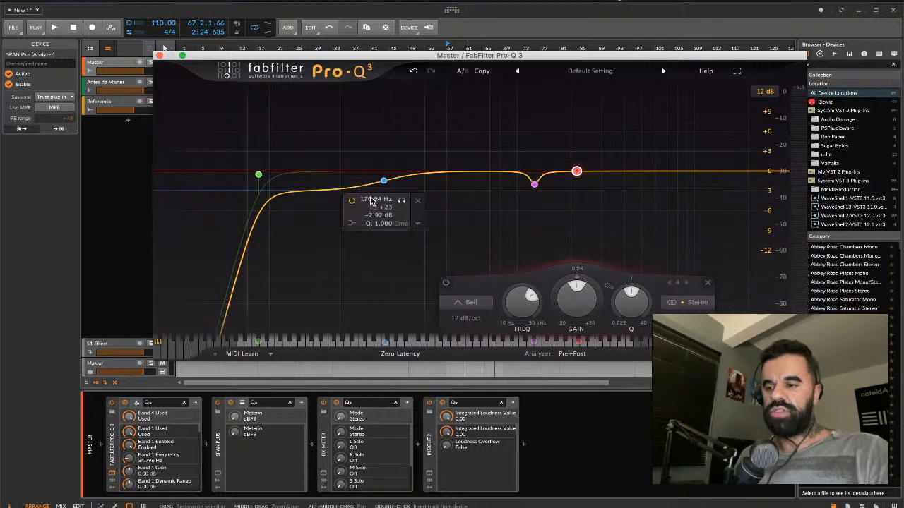
{"action": "left_click", "coordinate": [772, 173]}
{"action": "left_click_drag", "start_coordinate": [772, 173], "coordinate": [746, 172]}
{"action": "right_click", "coordinate": [745, 171]}
{"action": "mouse_move", "coordinate": [771, 225]}
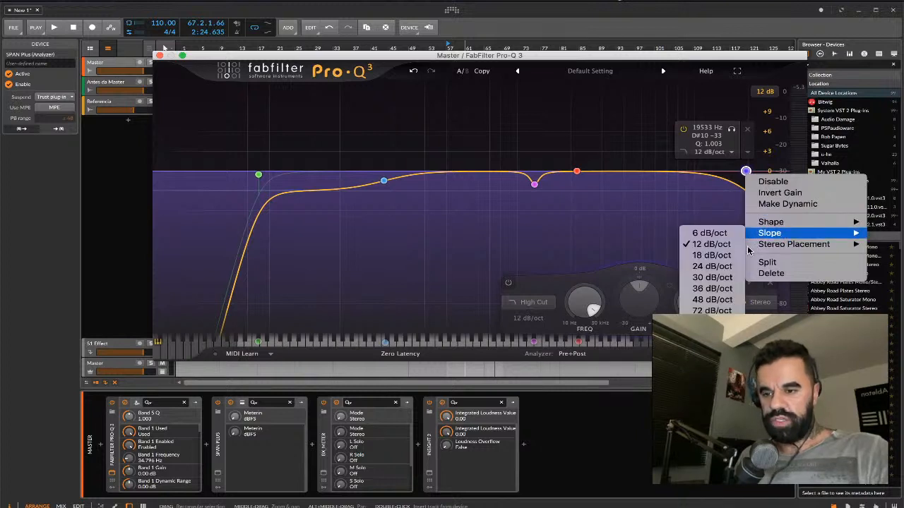
{"action": "left_click", "coordinate": [712, 310]}
{"action": "left_click_drag", "start_coordinate": [746, 172], "coordinate": [739, 173]}
{"action": "key", "text": "space"}
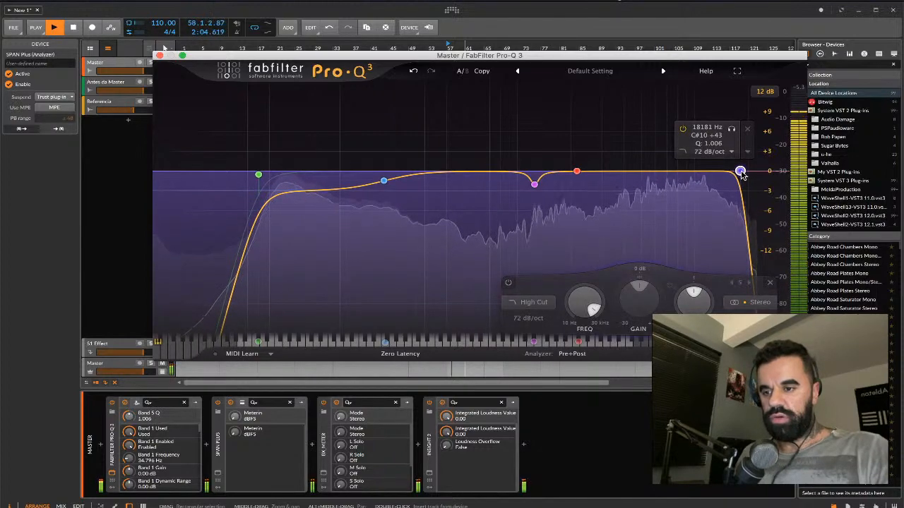
{"action": "key", "text": "space"}
Switch to Firefox to check the livestream chat in YouTube Studio, and return to Bitwig Studio.
{"action": "mouse_move", "coordinate": [440, 503]}
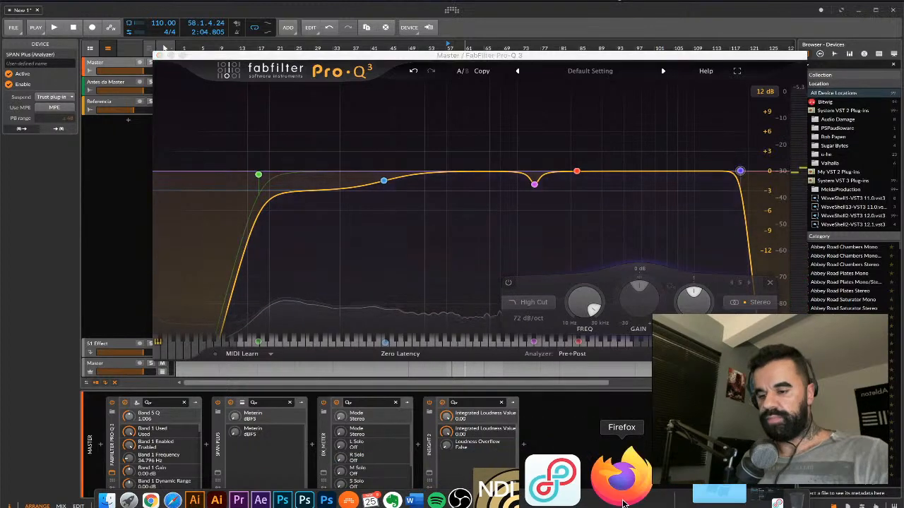
{"action": "left_click", "coordinate": [619, 505]}
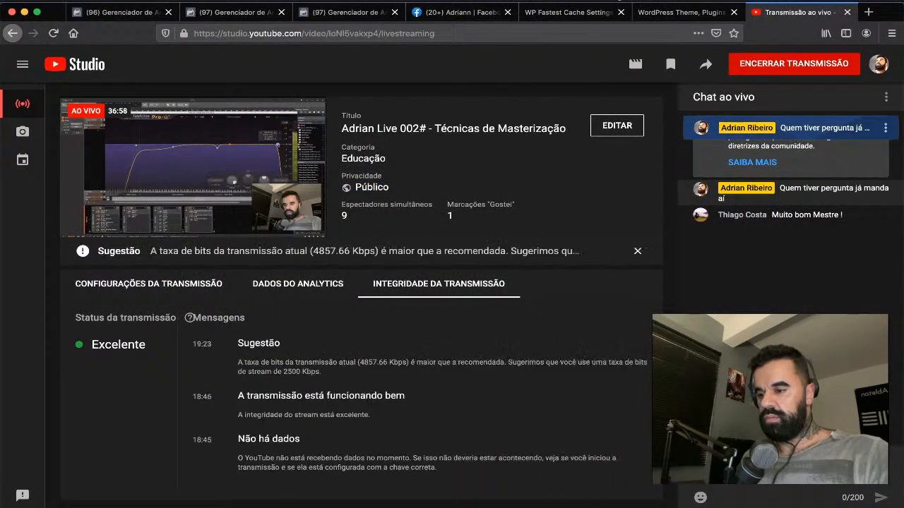
{"action": "mouse_move", "coordinate": [579, 506]}
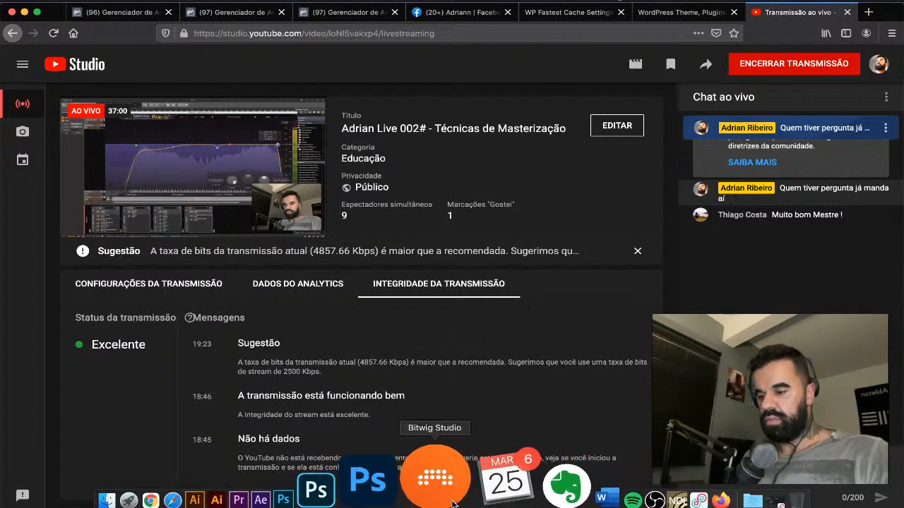
{"action": "left_click", "coordinate": [456, 502]}
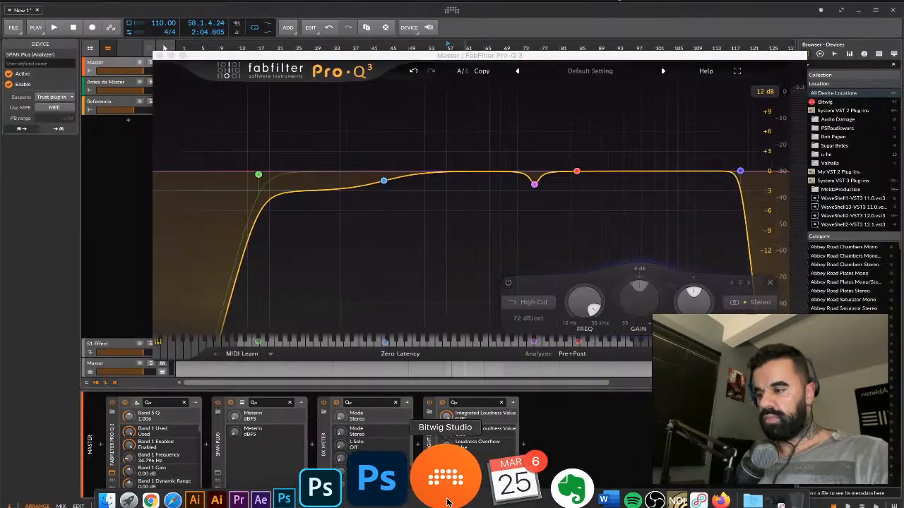
Listen briefly to the equalized Master loop, stop playback and close the Pro-Q 3 window.
{"action": "key", "text": "space"}
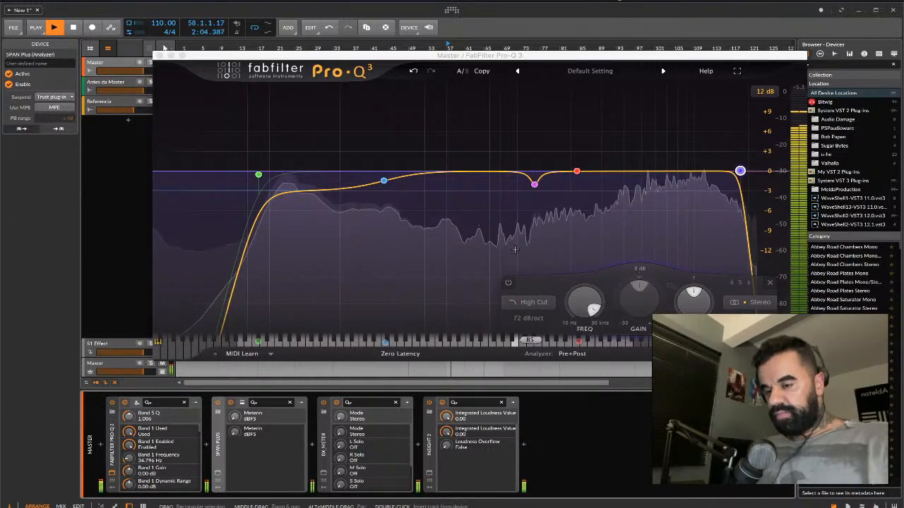
{"action": "key", "text": "space"}
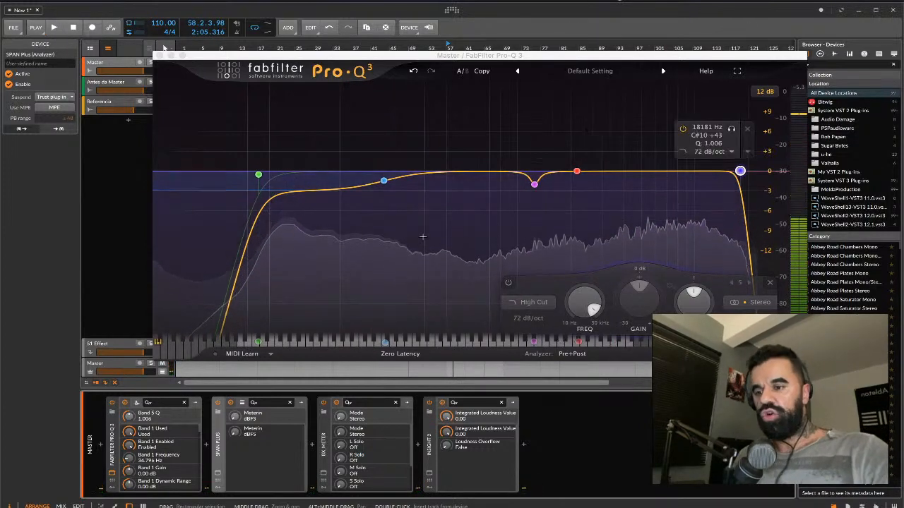
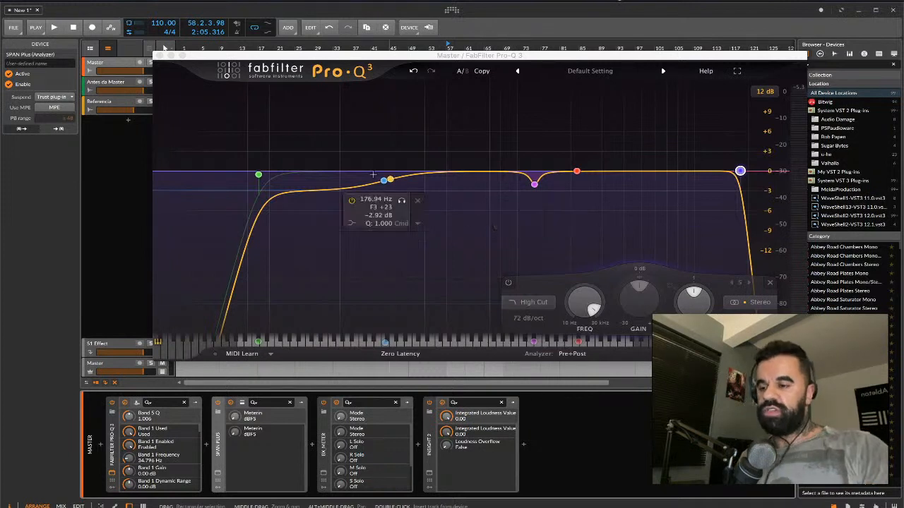
{"action": "left_click", "coordinate": [159, 57]}
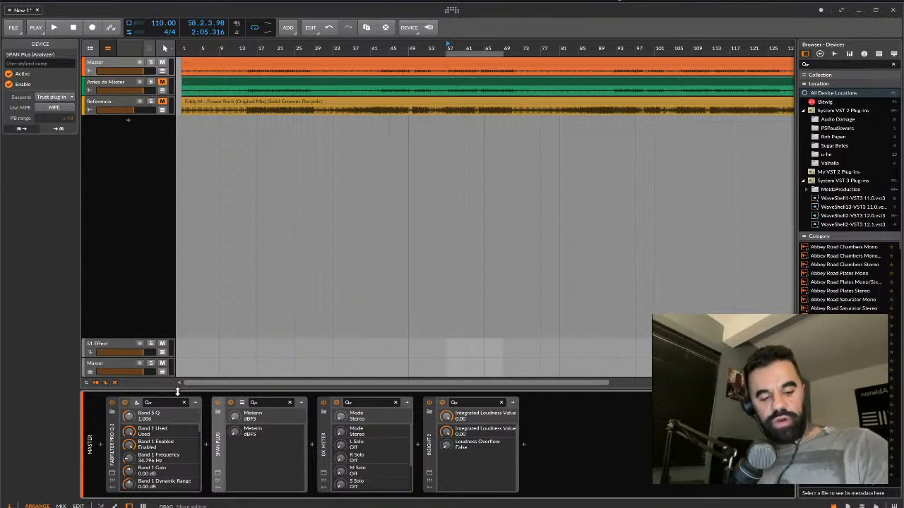
Open the device browser after Pro-Q 3 in the Master chain, look through the plug-ins matching "chan" and clear the search.
{"action": "left_click", "coordinate": [206, 443]}
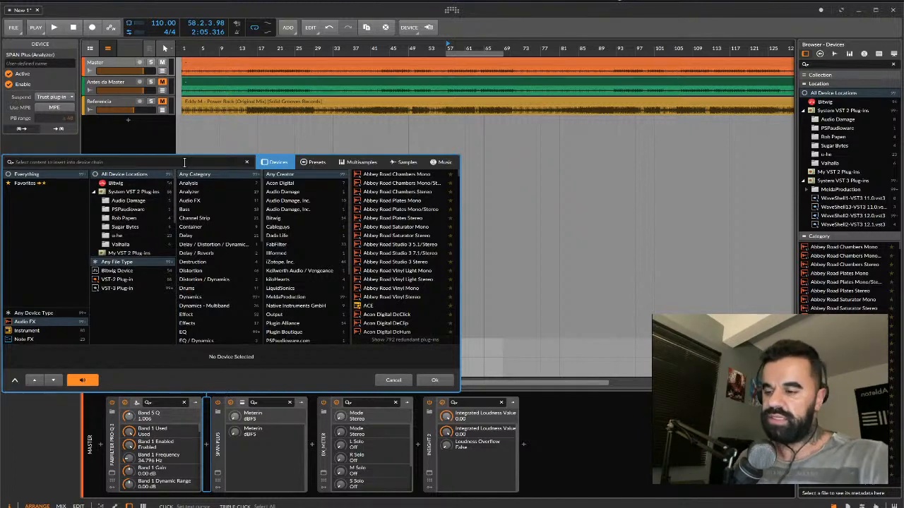
{"action": "type", "text": "chan"}
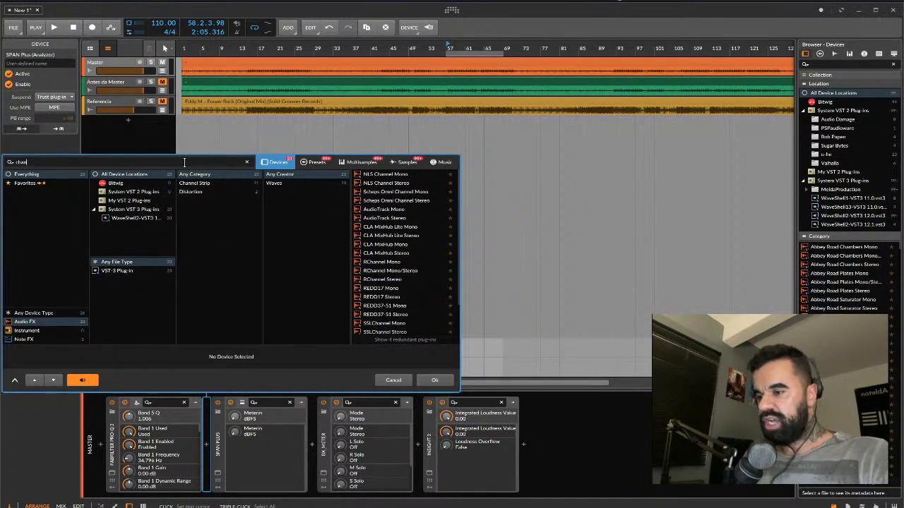
{"action": "scroll", "coordinate": [395, 252], "scroll_direction": "down", "scroll_amount": 2}
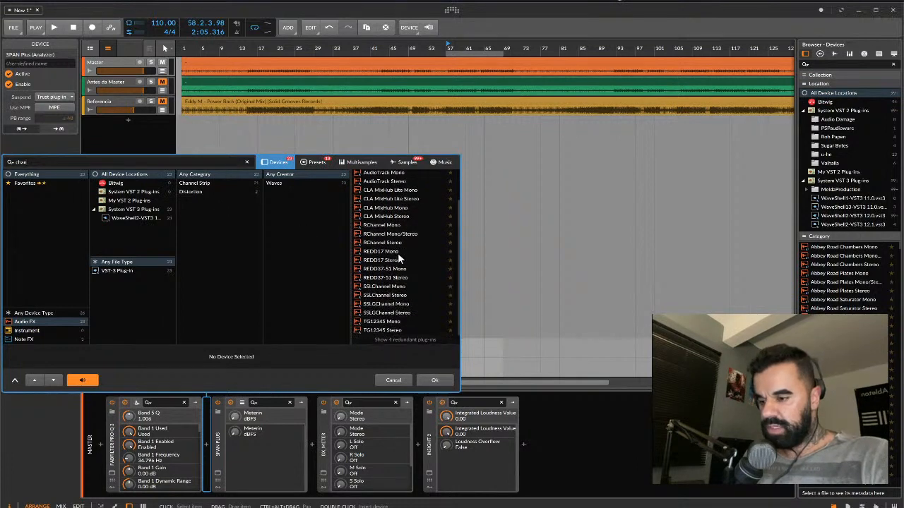
{"action": "scroll", "coordinate": [397, 259], "scroll_direction": "up", "scroll_amount": 2}
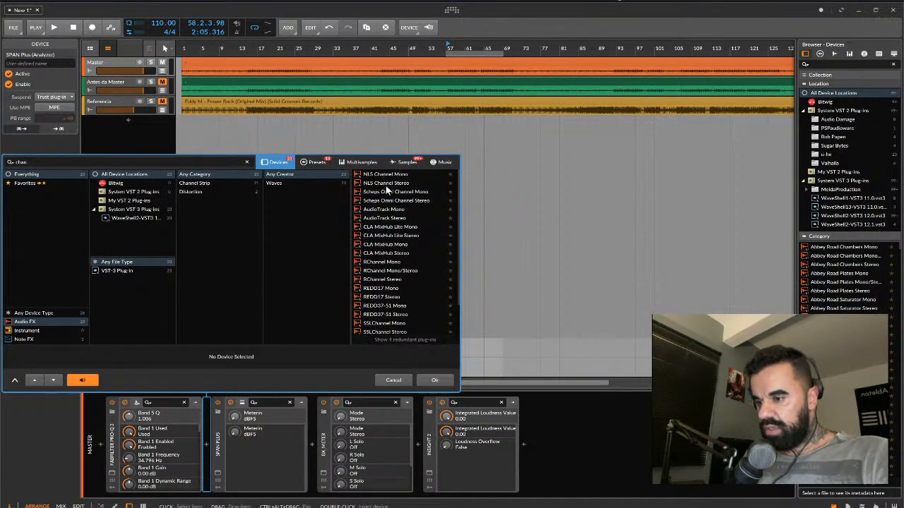
{"action": "key", "text": "BackSpace"}
{"action": "key", "text": "BackSpace"}
{"action": "key", "text": "BackSpace"}
{"action": "key", "text": "BackSpace"}
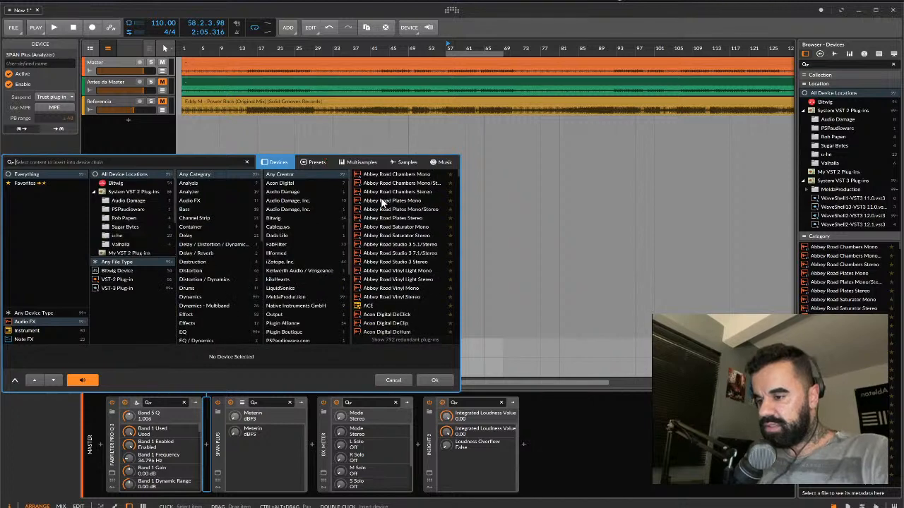
Find the SSL plug-ins, insert SSLChannel Stereo between Pro-Q 3 and SPAN Plus on the Master track, and reposition its window.
{"action": "type", "text": "ssl"}
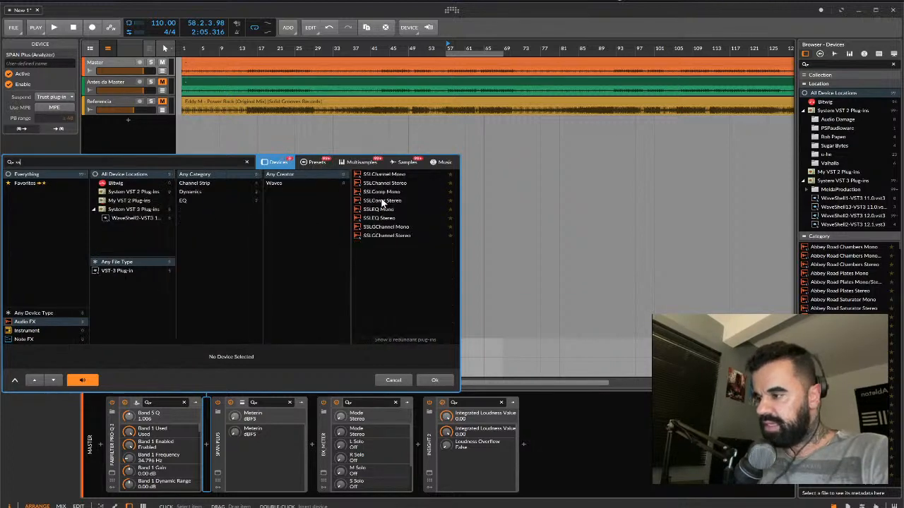
{"action": "double_click", "coordinate": [379, 236]}
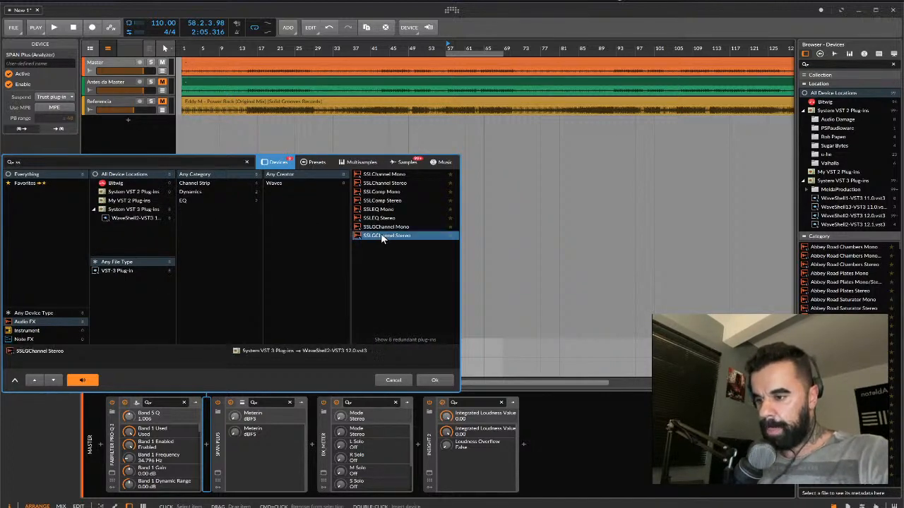
{"action": "double_click", "coordinate": [385, 182]}
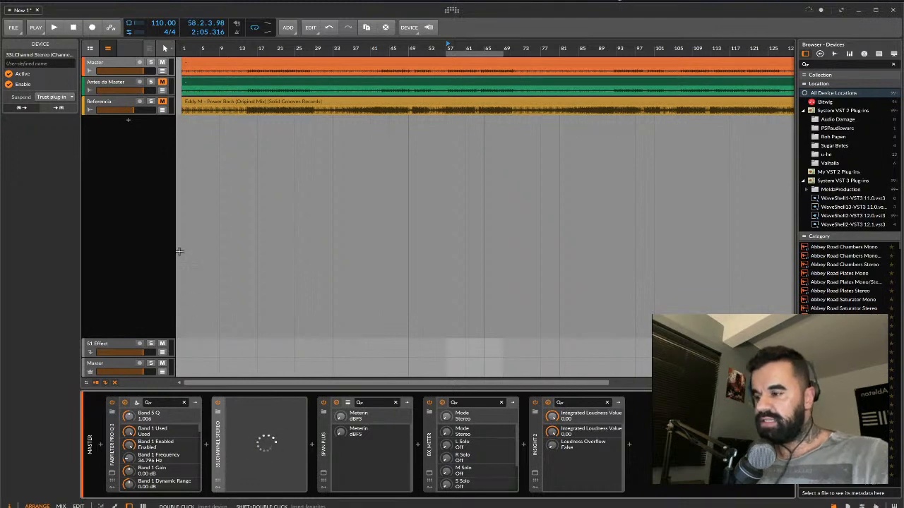
{"action": "left_click", "coordinate": [116, 63]}
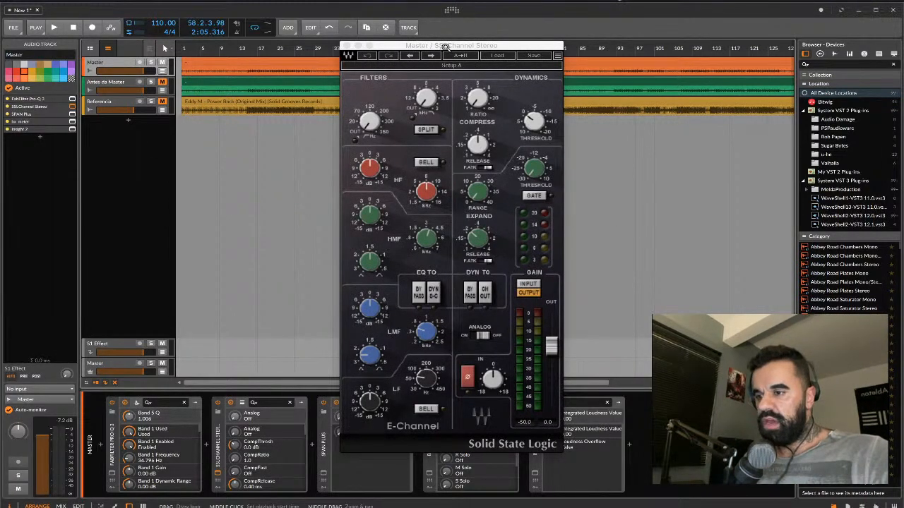
{"action": "left_click_drag", "start_coordinate": [444, 46], "coordinate": [394, 60]}
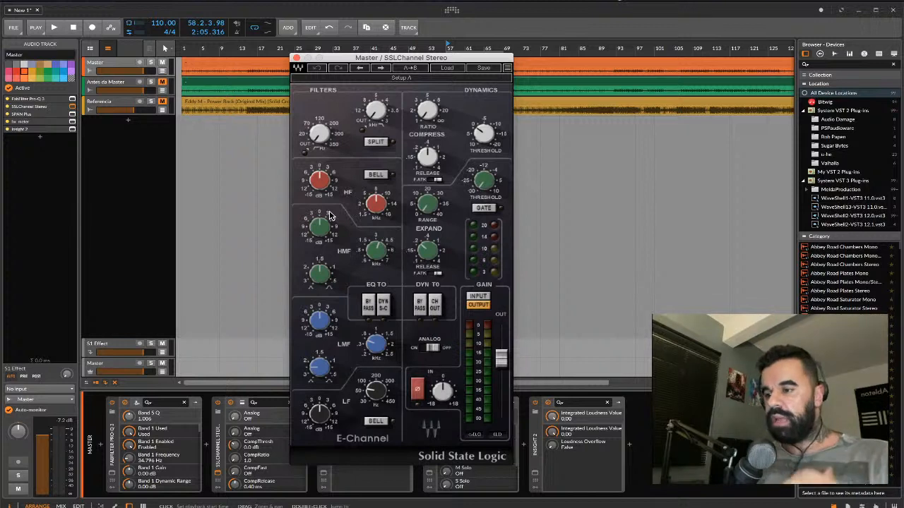
Set the SSLChannel low-frequency (LF) EQ band to 55 Hz while checking it against the playing loop.
{"action": "key", "text": "space"}
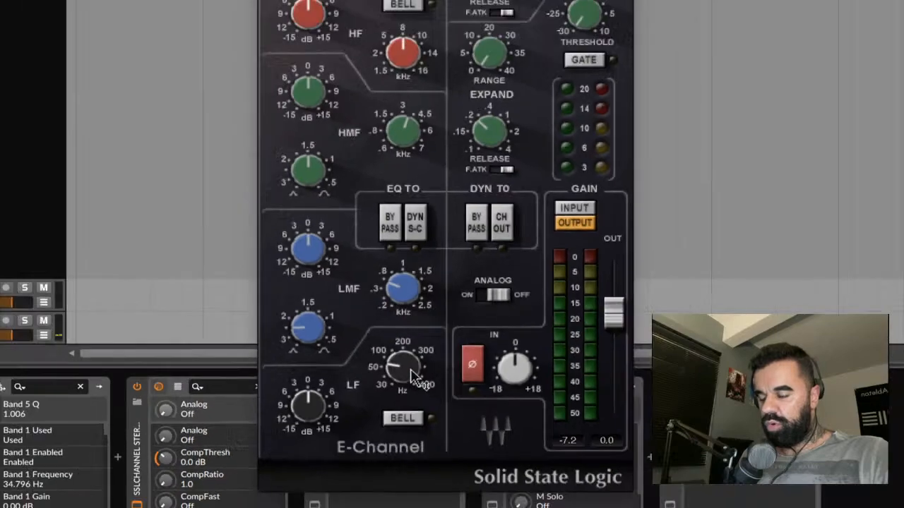
{"action": "mouse_move", "coordinate": [408, 368]}
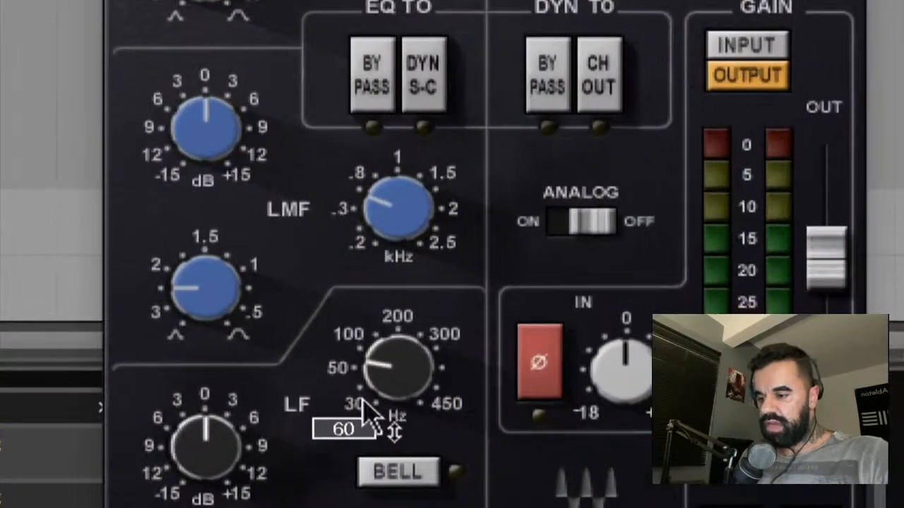
{"action": "left_click", "coordinate": [367, 392]}
{"action": "left_click_drag", "start_coordinate": [400, 368], "coordinate": [399, 373]}
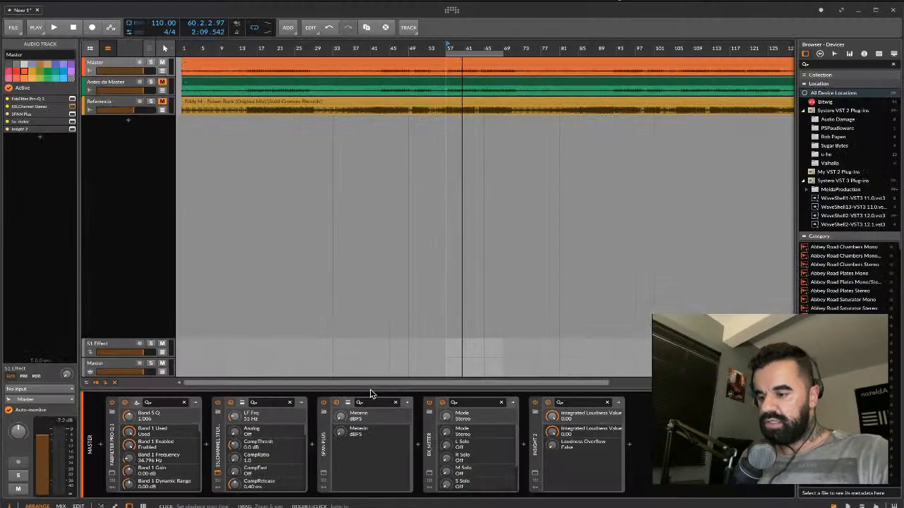
Reopen the SSLChannel Stereo window on the Master track and reposition it over the arrangement.
{"action": "left_click", "coordinate": [217, 477]}
{"action": "left_click", "coordinate": [217, 476]}
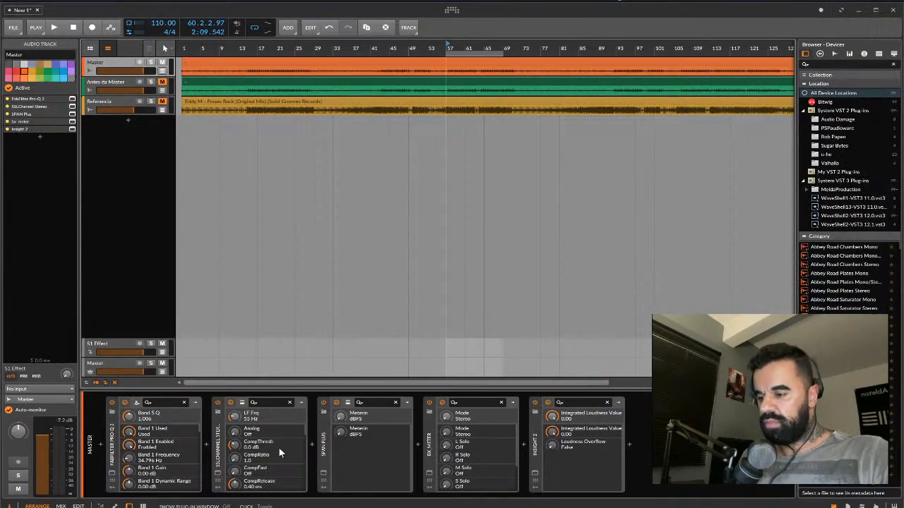
{"action": "left_click", "coordinate": [218, 476]}
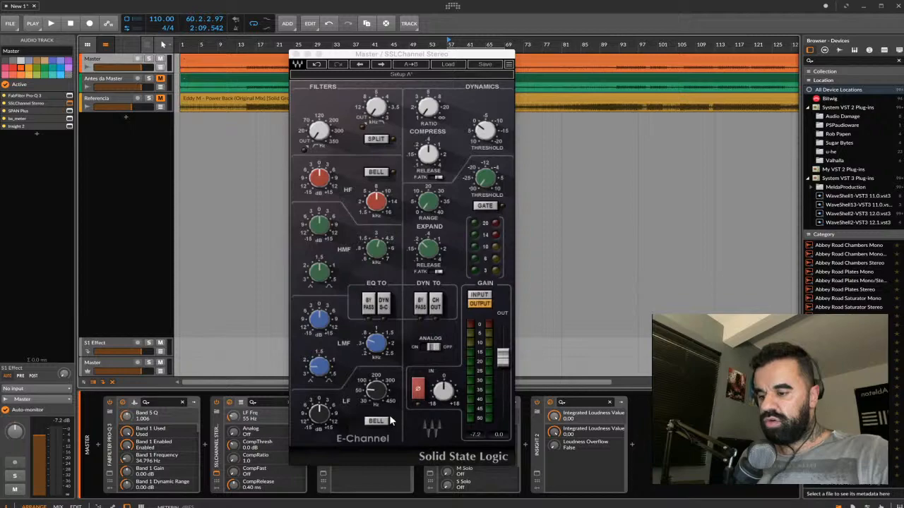
{"action": "left_click", "coordinate": [343, 402]}
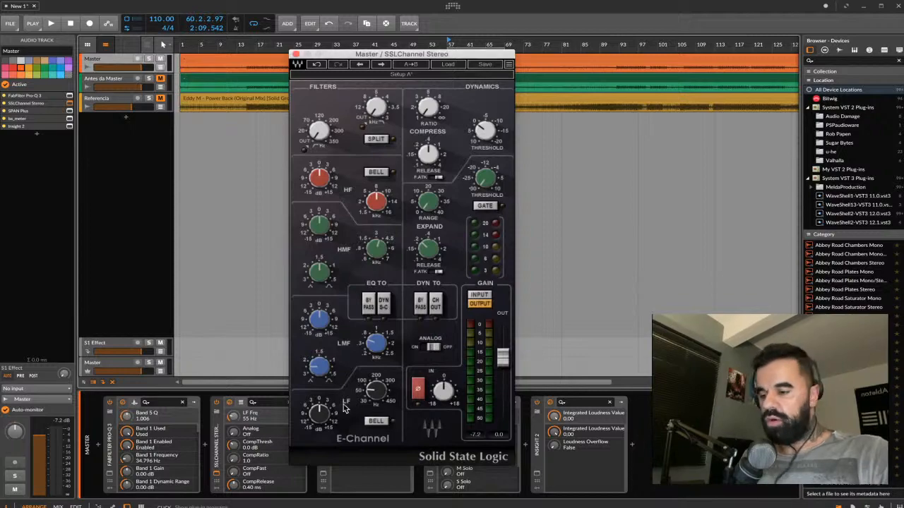
{"action": "left_click_drag", "start_coordinate": [386, 54], "coordinate": [417, 54]}
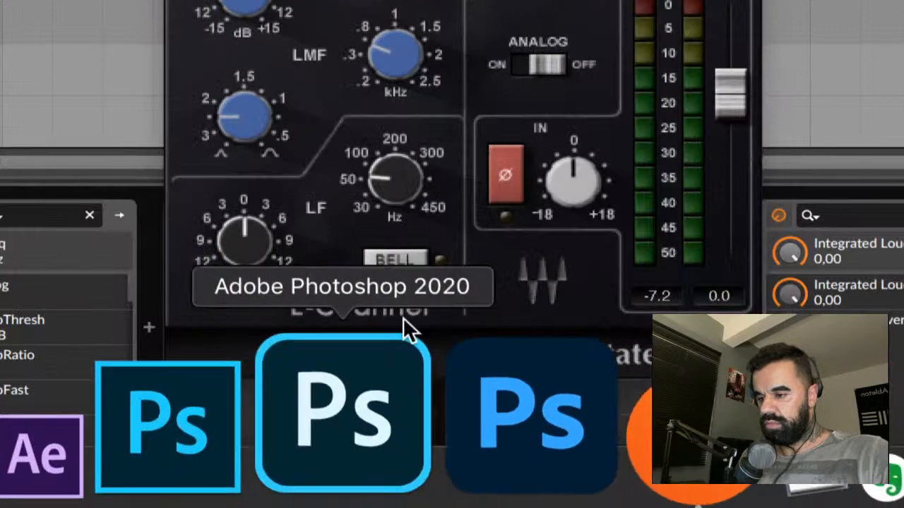
Switch the LF band to bell shape, set its gain to -1.0 dB and audition the loop.
{"action": "left_click", "coordinate": [394, 259]}
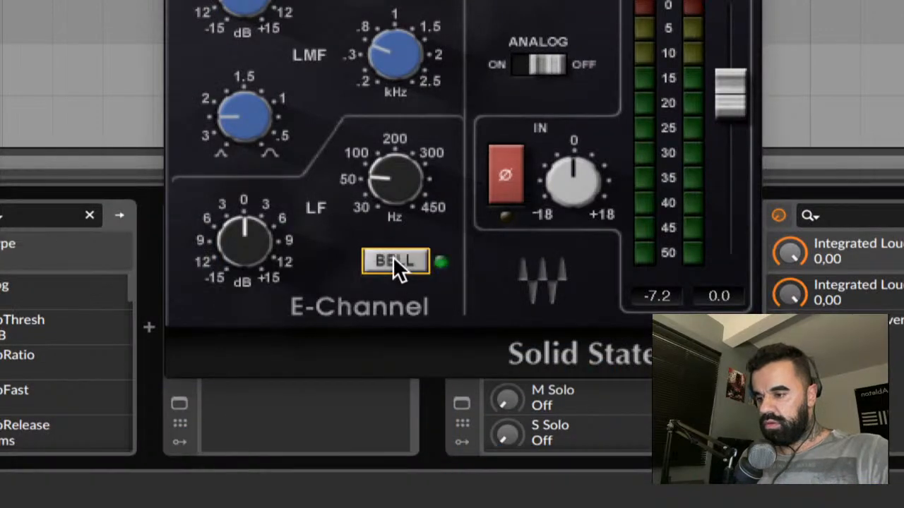
{"action": "left_click_drag", "start_coordinate": [244, 236], "coordinate": [262, 275]}
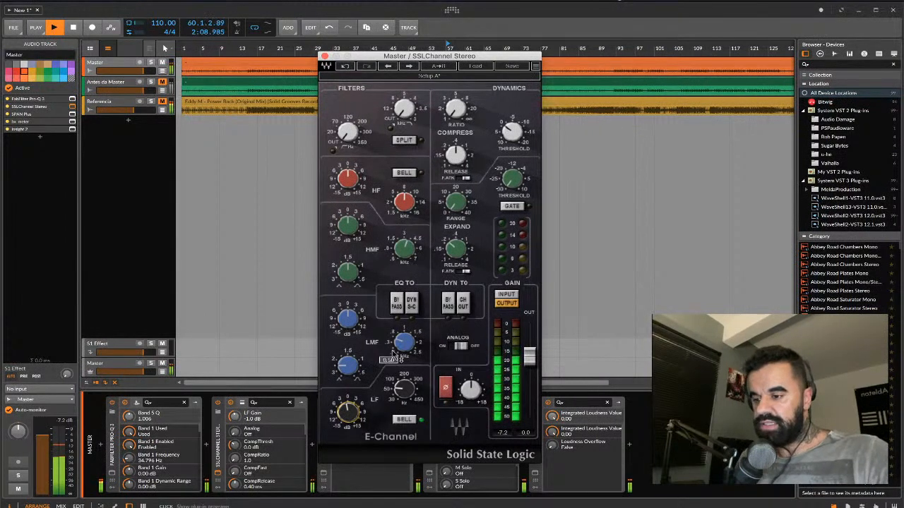
{"action": "key", "text": "space"}
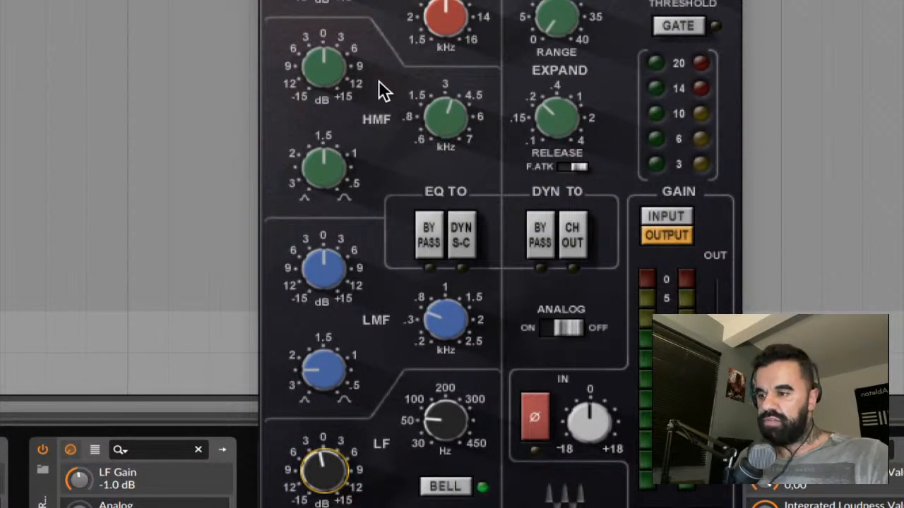
Set the LMF band to about 0.3 kHz with a Q of about 1.5 and a gain of 0.8 dB.
{"action": "left_click_drag", "start_coordinate": [444, 317], "coordinate": [444, 335]}
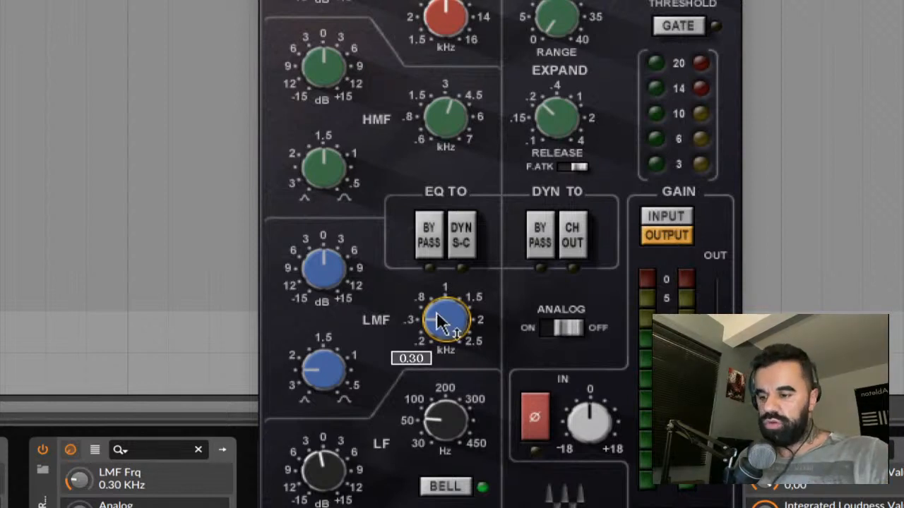
{"action": "left_click_drag", "start_coordinate": [437, 318], "coordinate": [447, 317]}
{"action": "left_click_drag", "start_coordinate": [338, 387], "coordinate": [330, 391]}
{"action": "left_click_drag", "start_coordinate": [324, 267], "coordinate": [323, 267]}
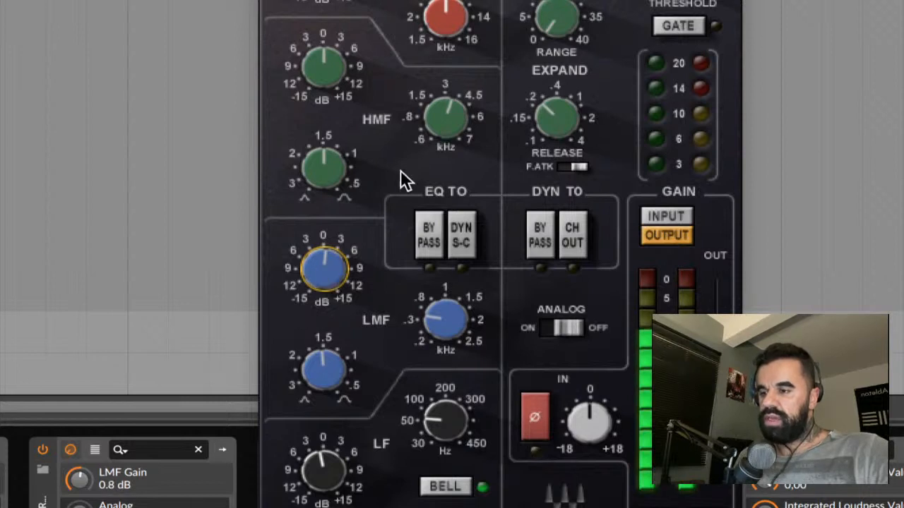
Set the HMF band's frequency to about 0.8 kHz, widen its Q slightly and boost its gain a little.
{"action": "left_click_drag", "start_coordinate": [466, 138], "coordinate": [466, 168]}
{"action": "left_click_drag", "start_coordinate": [323, 148], "coordinate": [323, 156]}
{"action": "left_click_drag", "start_coordinate": [322, 77], "coordinate": [322, 76]}
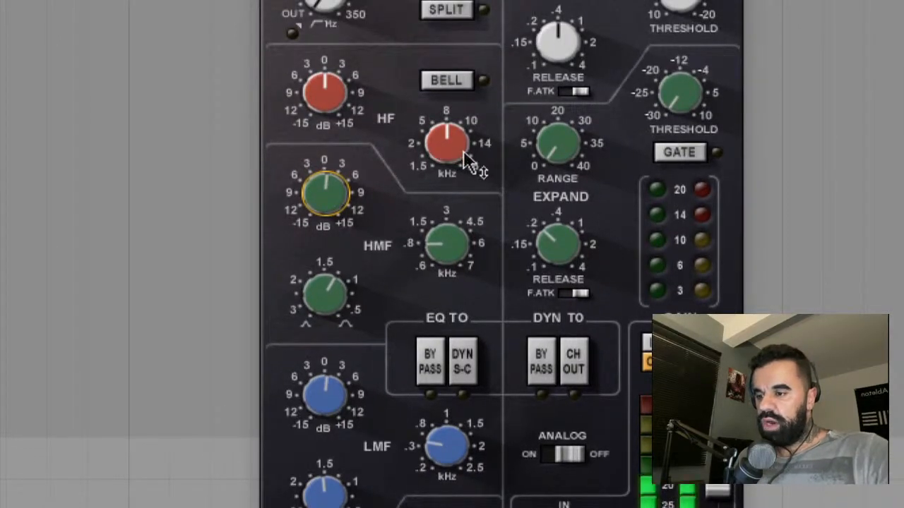
Set the HF band to 7.98 kHz in bell shape with 0.8 dB of gain, and stop playback.
{"action": "left_click_drag", "start_coordinate": [446, 145], "coordinate": [445, 157]}
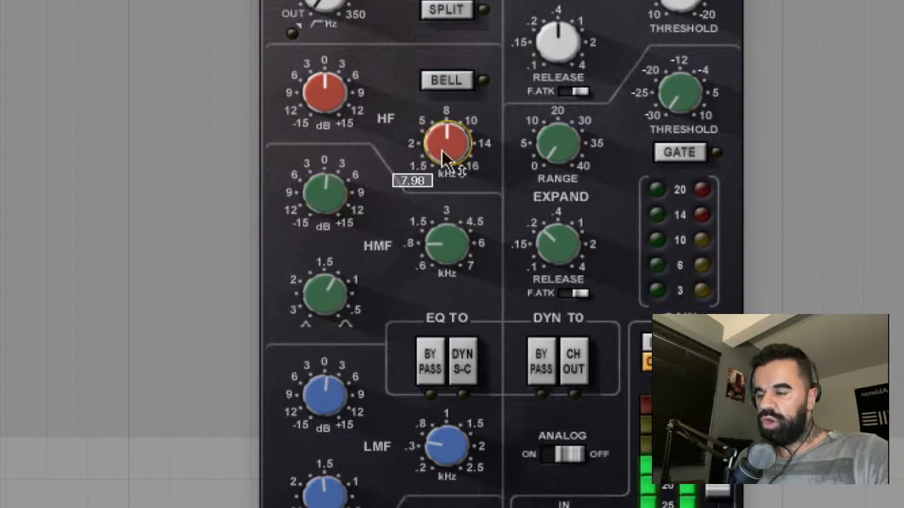
{"action": "left_click", "coordinate": [444, 79]}
{"action": "left_click_drag", "start_coordinate": [325, 92], "coordinate": [325, 88]}
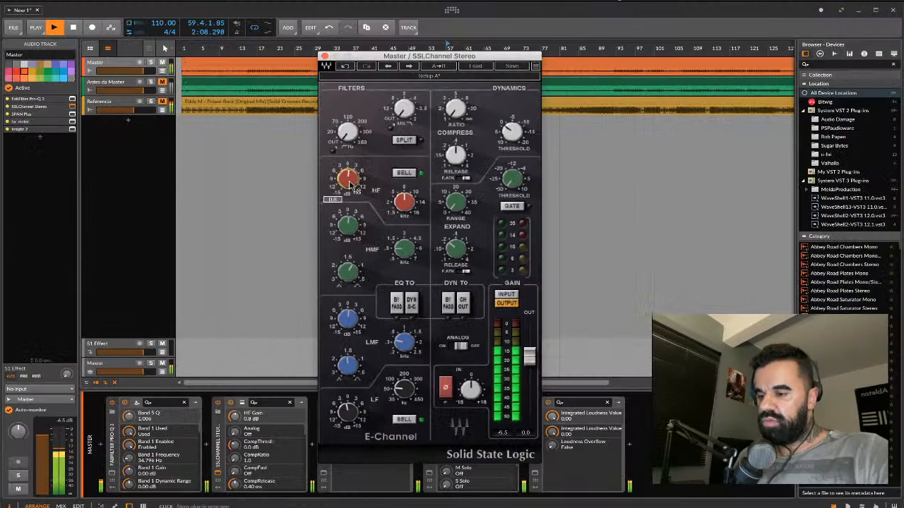
{"action": "key", "text": "space"}
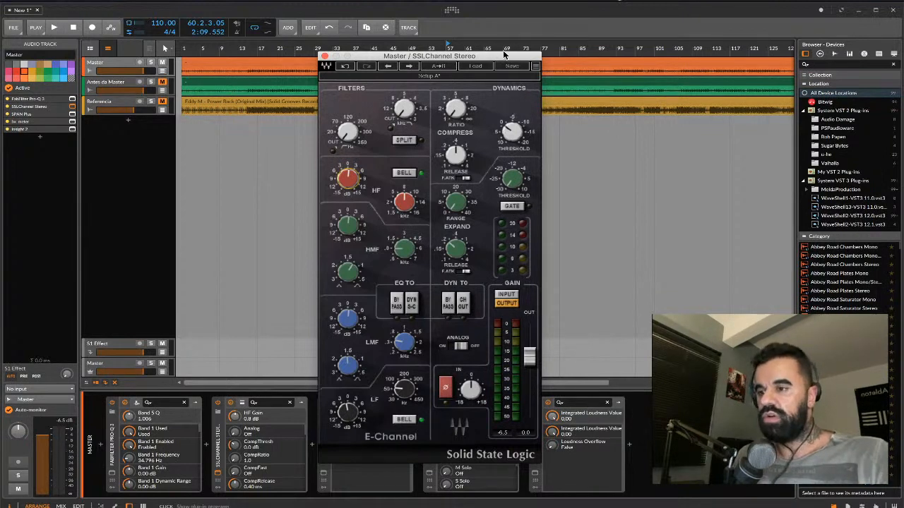
Move the SSLChannel window aside and set its compressor to a ratio of 3.0 and a release of 0.30.
{"action": "left_click_drag", "start_coordinate": [504, 54], "coordinate": [425, 72]}
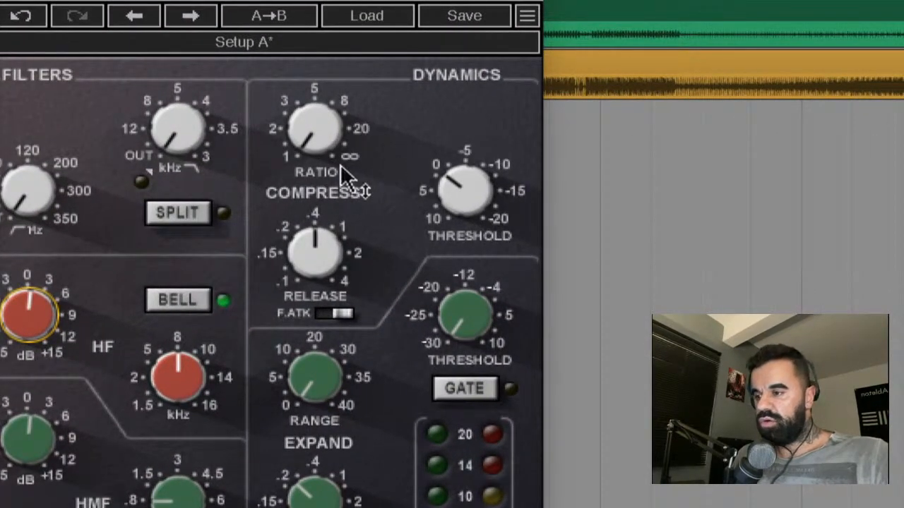
{"action": "mouse_move", "coordinate": [321, 131]}
{"action": "left_mouse_down"}
{"action": "mouse_move", "coordinate": [325, 138]}
{"action": "mouse_move", "coordinate": [317, 124]}
{"action": "left_mouse_up"}
{"action": "mouse_move", "coordinate": [315, 123]}
{"action": "left_mouse_down"}
{"action": "mouse_move", "coordinate": [316, 145]}
{"action": "mouse_move", "coordinate": [315, 106]}
{"action": "left_mouse_up"}
{"action": "left_click_drag", "start_coordinate": [316, 224], "coordinate": [316, 234]}
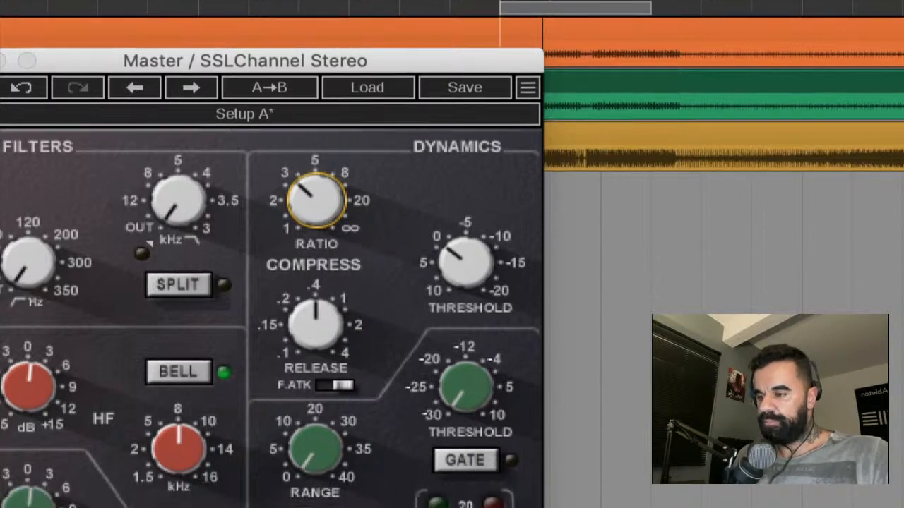
{"action": "left_click", "coordinate": [313, 354]}
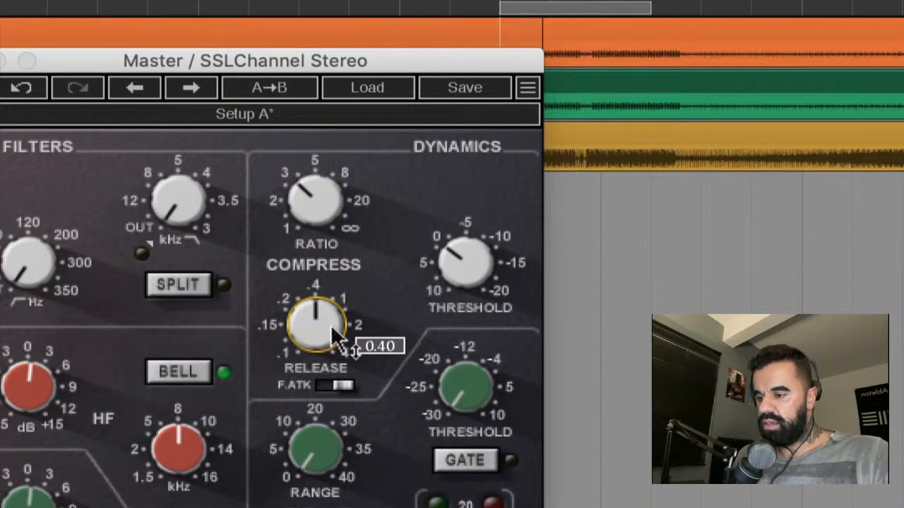
{"action": "left_click", "coordinate": [305, 344]}
{"action": "left_click_drag", "start_coordinate": [305, 344], "coordinate": [305, 352]}
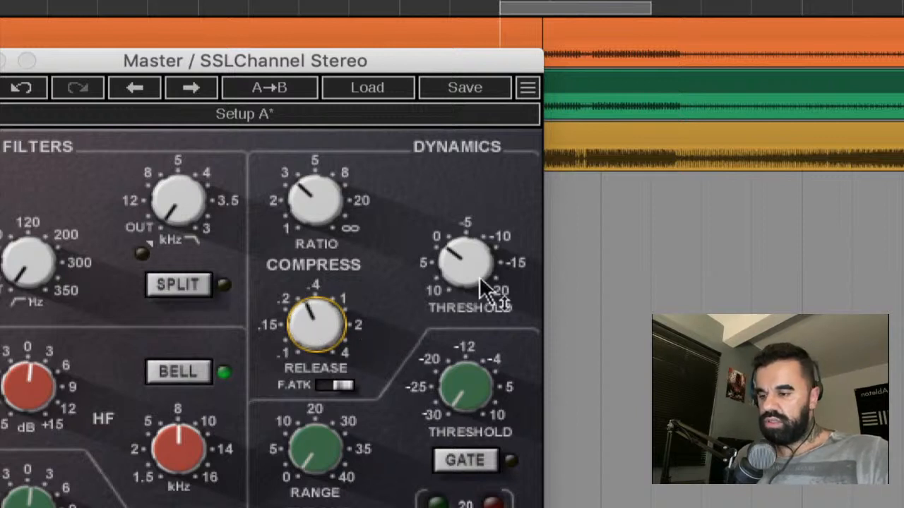
Set the compressor threshold to 3.4 dB during playback, turn analog on, and close the SSLChannel window with playback stopped.
{"action": "left_click", "coordinate": [466, 254]}
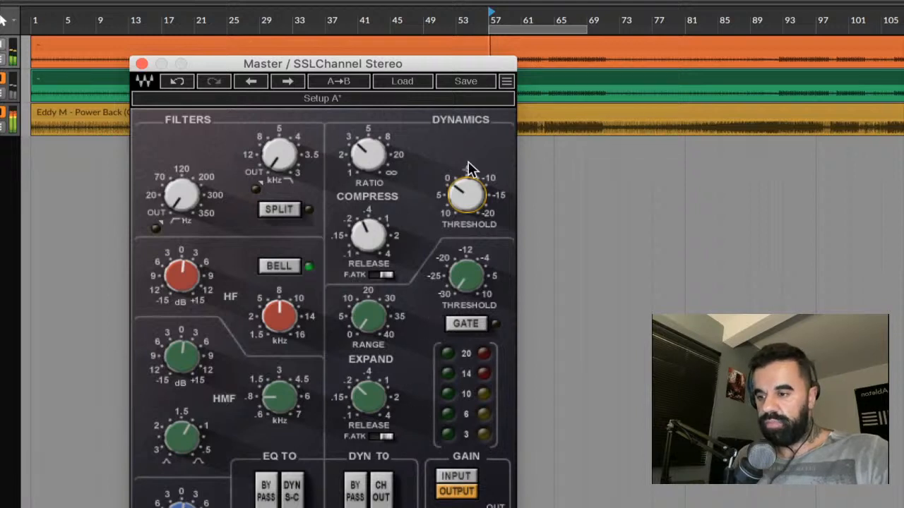
{"action": "left_click_drag", "start_coordinate": [466, 188], "coordinate": [468, 212]}
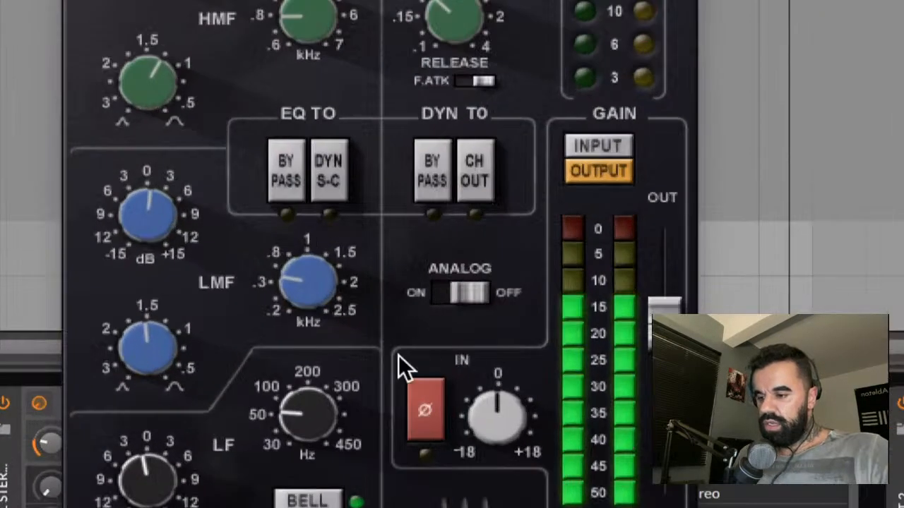
{"action": "left_click", "coordinate": [380, 363]}
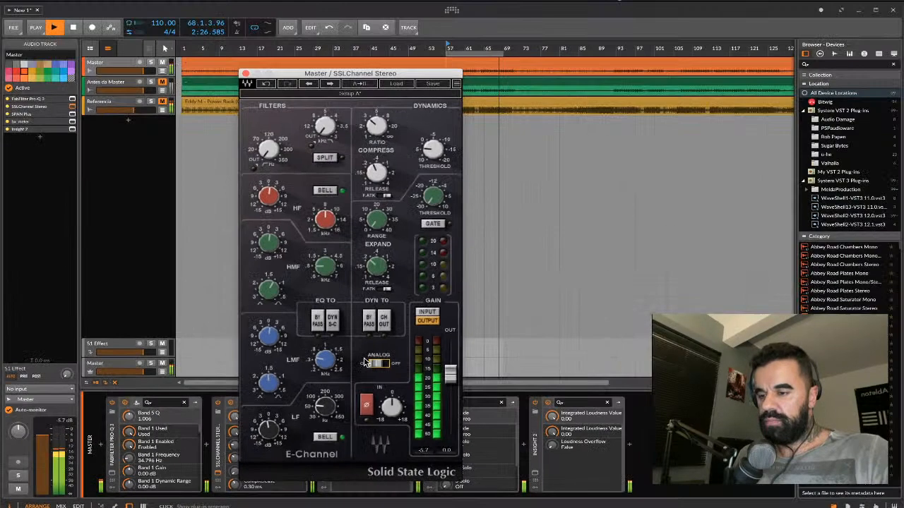
{"action": "key", "text": "space"}
{"action": "left_click", "coordinate": [245, 73]}
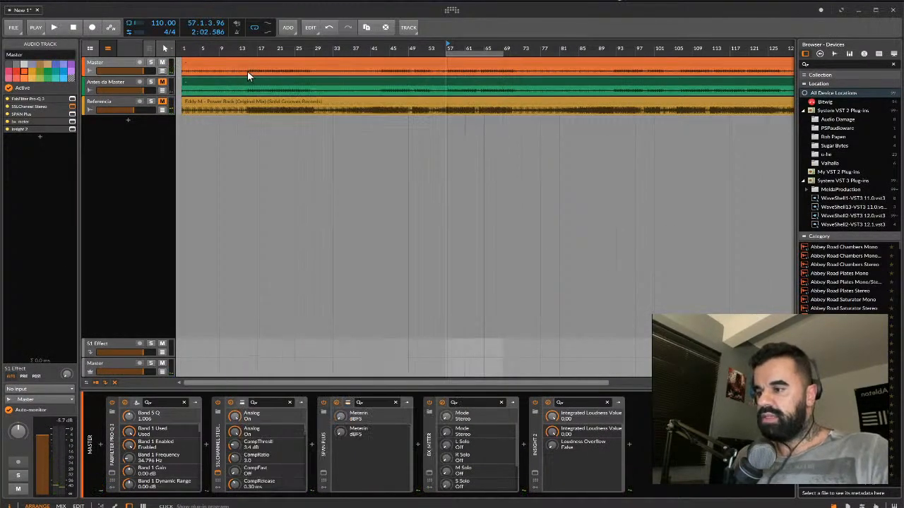
Insert SSLComp Stereo between SSLChannel Stereo and SPAN Plus in the Master chain.
{"action": "left_click", "coordinate": [312, 444]}
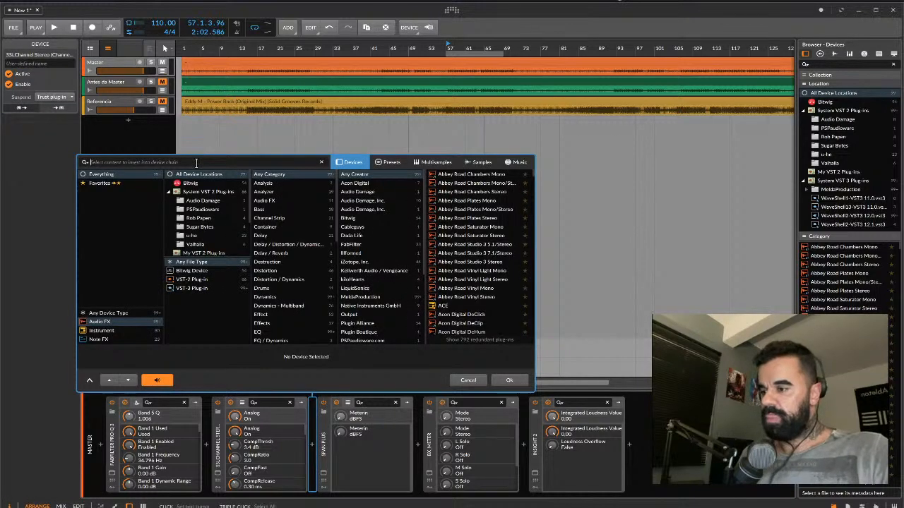
{"action": "type", "text": "ssl"}
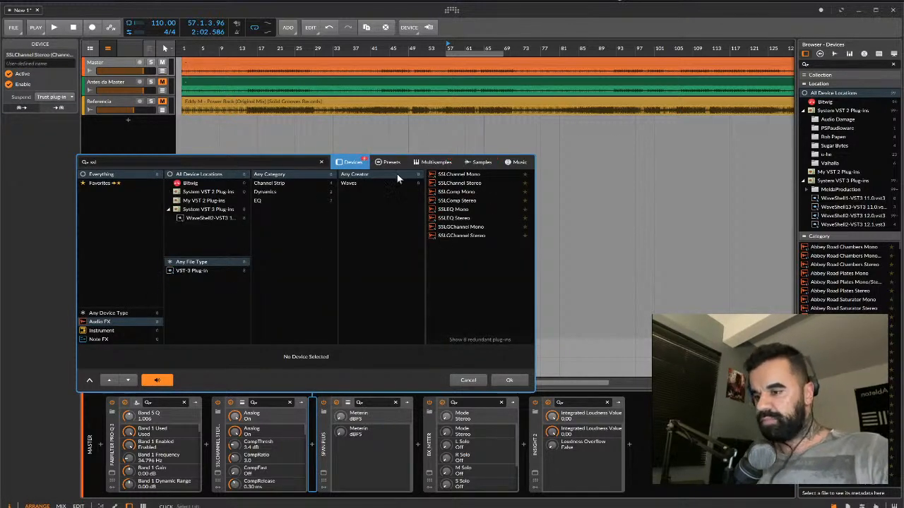
{"action": "double_click", "coordinate": [459, 200]}
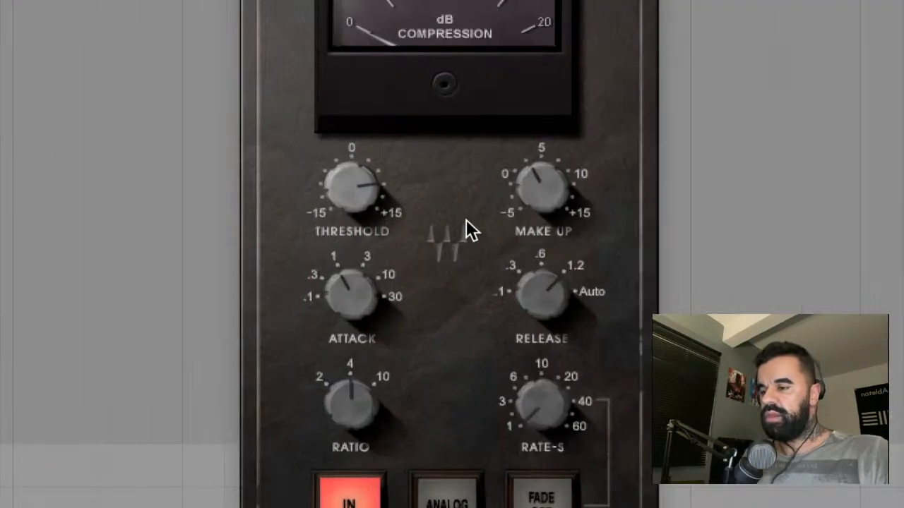
Set the SSLComp threshold to 15.0 dB, make-up to 0.0 dB, attack to 10 ms and release to .3 s.
{"action": "left_click_drag", "start_coordinate": [351, 187], "coordinate": [351, 151]}
{"action": "left_click_drag", "start_coordinate": [541, 191], "coordinate": [540, 194]}
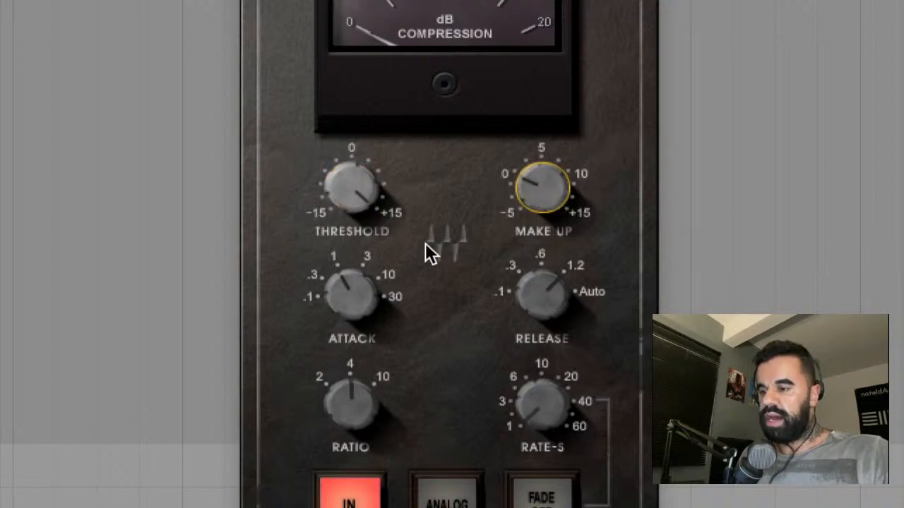
{"action": "left_click", "coordinate": [354, 302]}
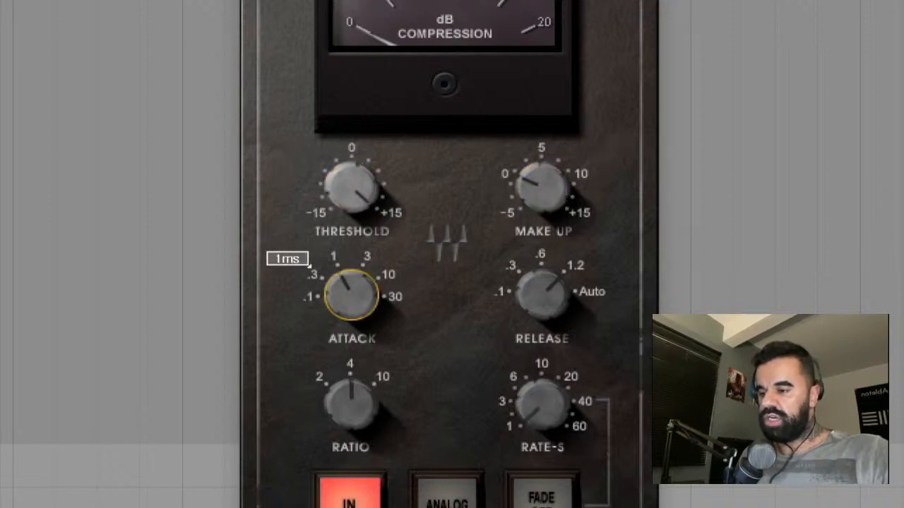
{"action": "left_click_drag", "start_coordinate": [354, 303], "coordinate": [354, 283]}
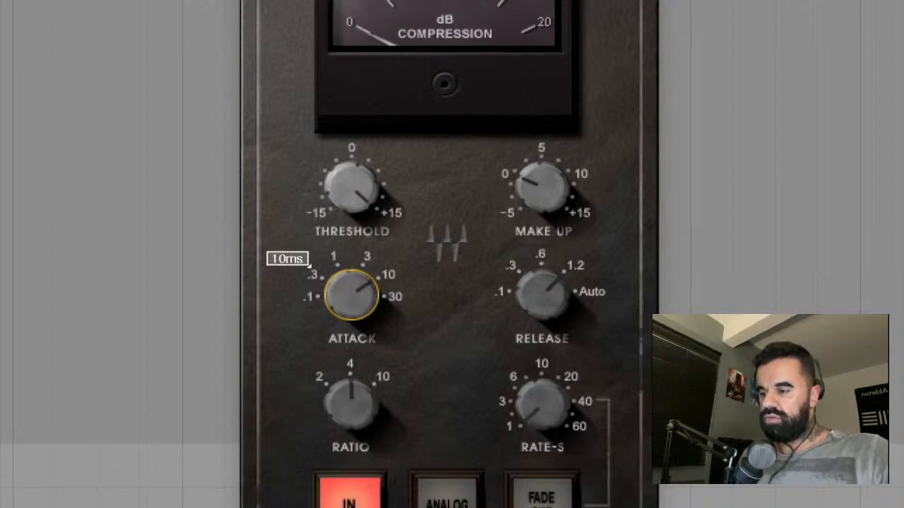
{"action": "left_click_drag", "start_coordinate": [539, 291], "coordinate": [538, 312]}
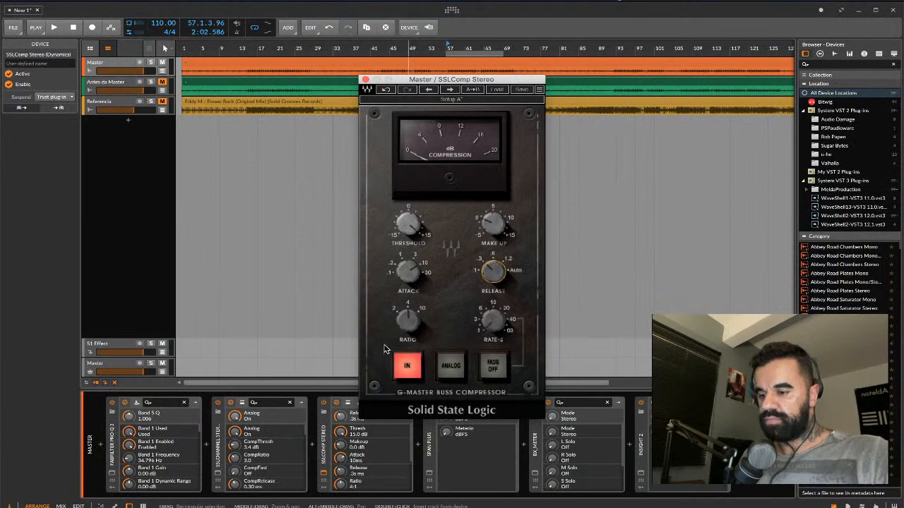
Lower the SSLComp threshold to 11.5 dB while the loop plays, close its window and stop playback.
{"action": "key", "text": "space"}
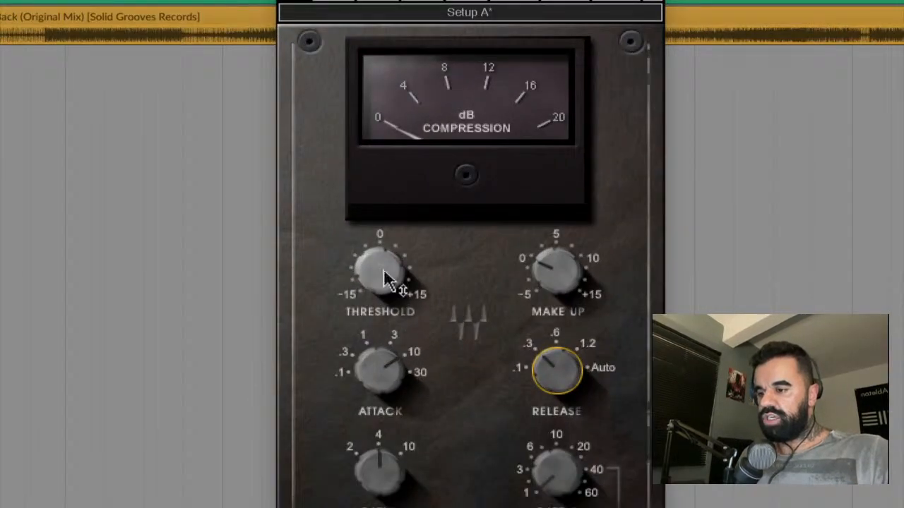
{"action": "mouse_move", "coordinate": [387, 279]}
{"action": "left_mouse_down"}
{"action": "mouse_move", "coordinate": [387, 256]}
{"action": "mouse_move", "coordinate": [382, 283]}
{"action": "left_mouse_up"}
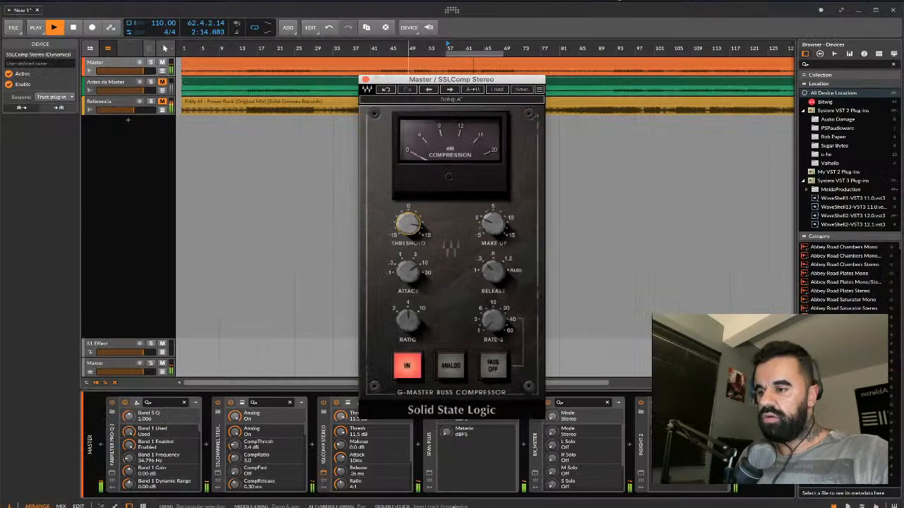
{"action": "left_click", "coordinate": [365, 79]}
{"action": "key", "text": "space"}
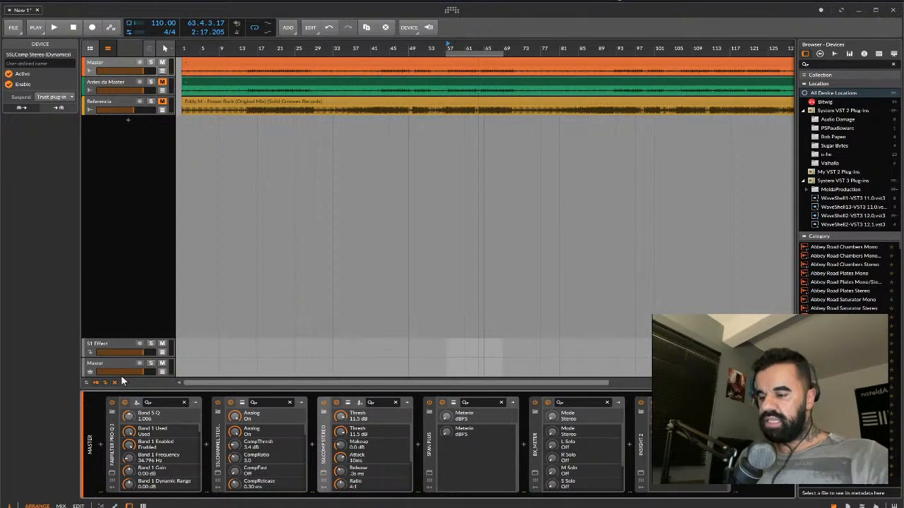
{"action": "mouse_move", "coordinate": [272, 487]}
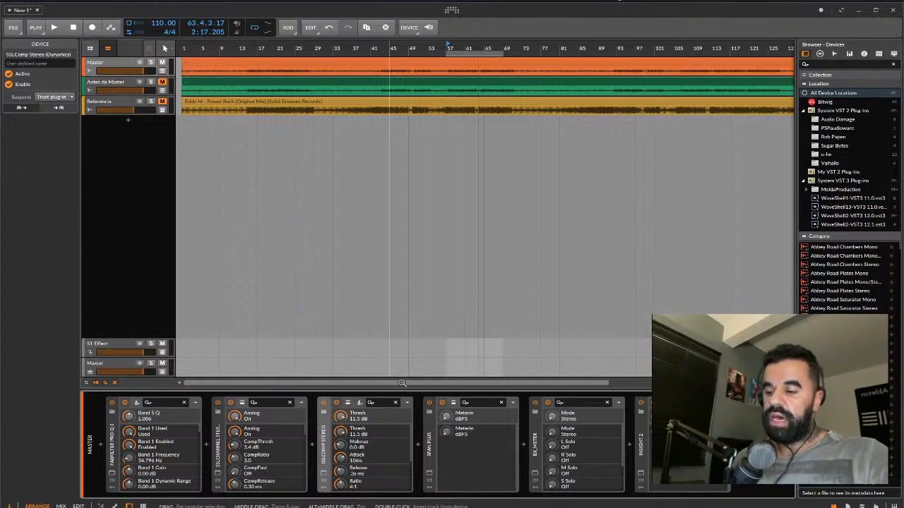
Insert Ozone 9 Dynamics between SSLComp Stereo and SPAN Plus in the Master chain.
{"action": "left_click", "coordinate": [418, 443]}
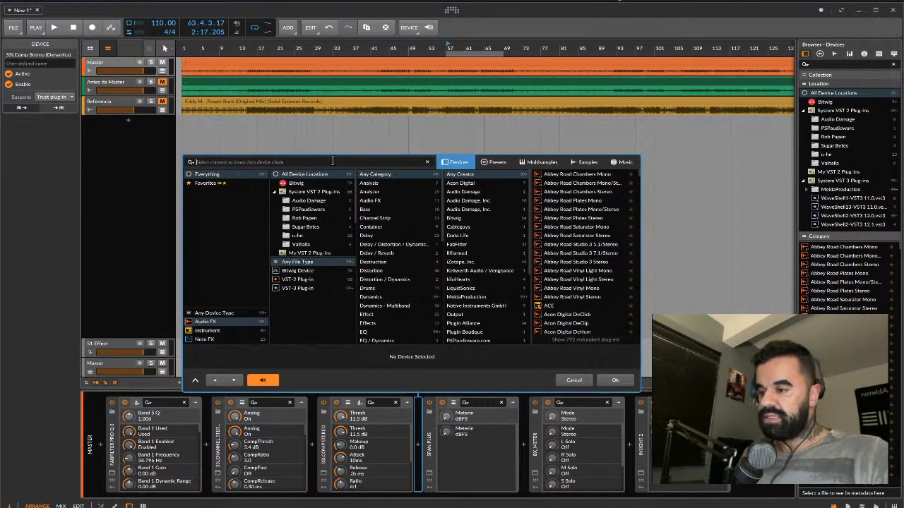
{"action": "type", "text": "dyna"}
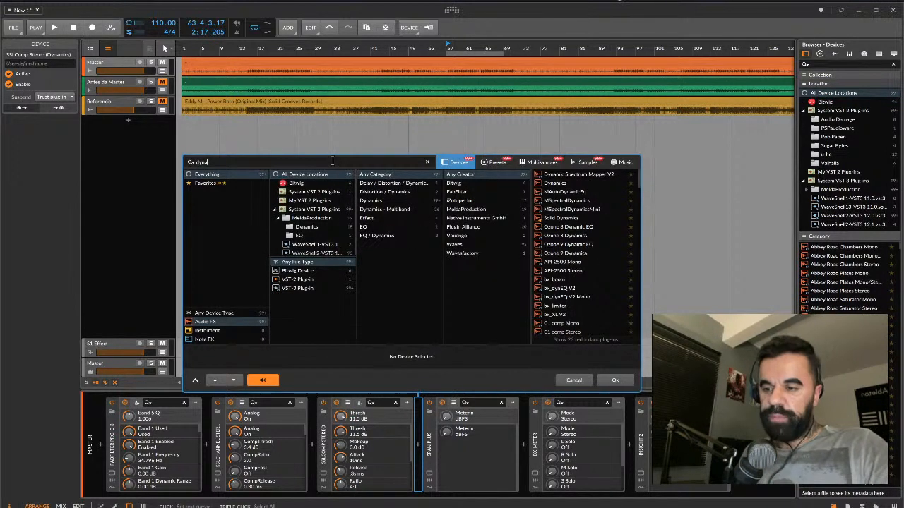
{"action": "key", "text": "BackSpace"}
{"action": "key", "text": "BackSpace"}
{"action": "key", "text": "BackSpace"}
{"action": "key", "text": "BackSpace"}
{"action": "type", "text": "ozone"}
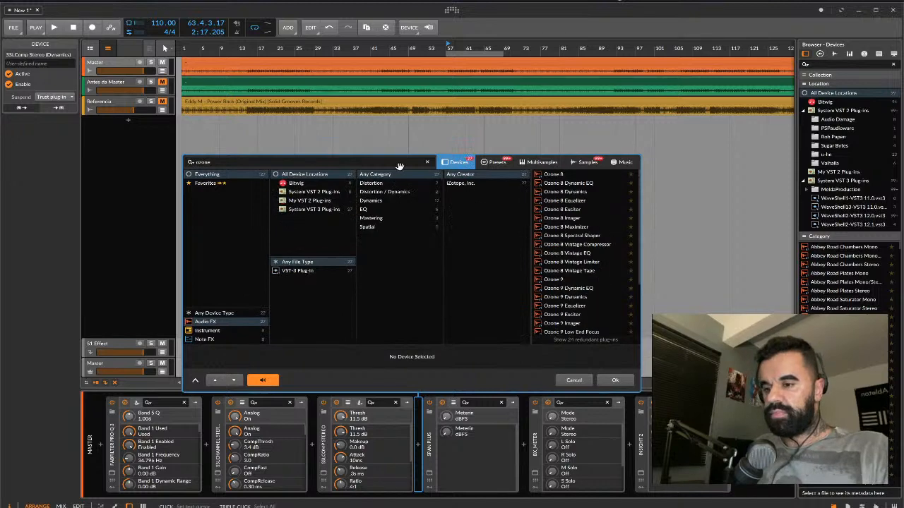
{"action": "scroll", "coordinate": [577, 265], "scroll_direction": "down", "scroll_amount": 1}
{"action": "scroll", "coordinate": [578, 265], "scroll_direction": "down", "scroll_amount": 3}
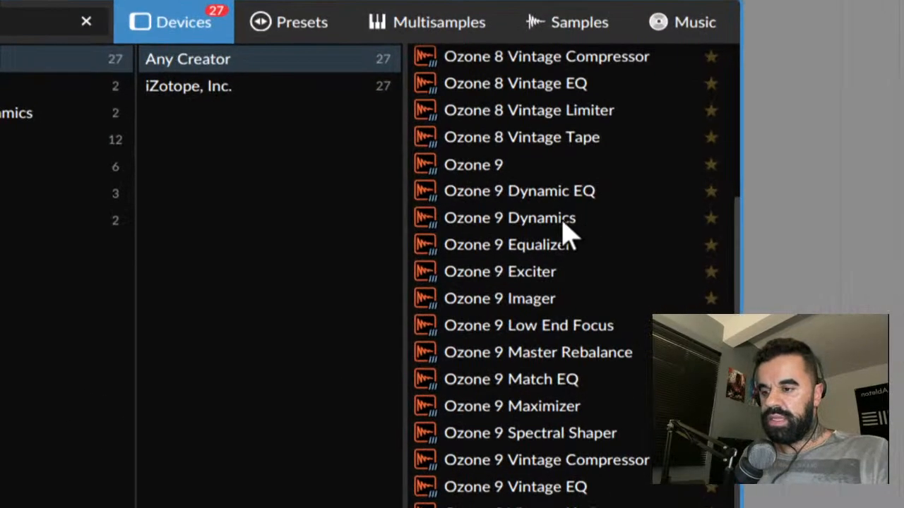
{"action": "left_click", "coordinate": [563, 225]}
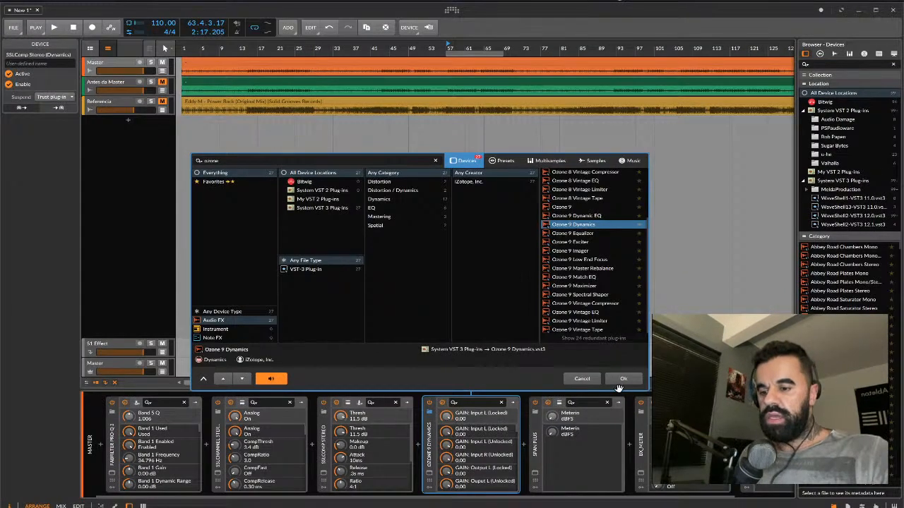
{"action": "left_click", "coordinate": [619, 379]}
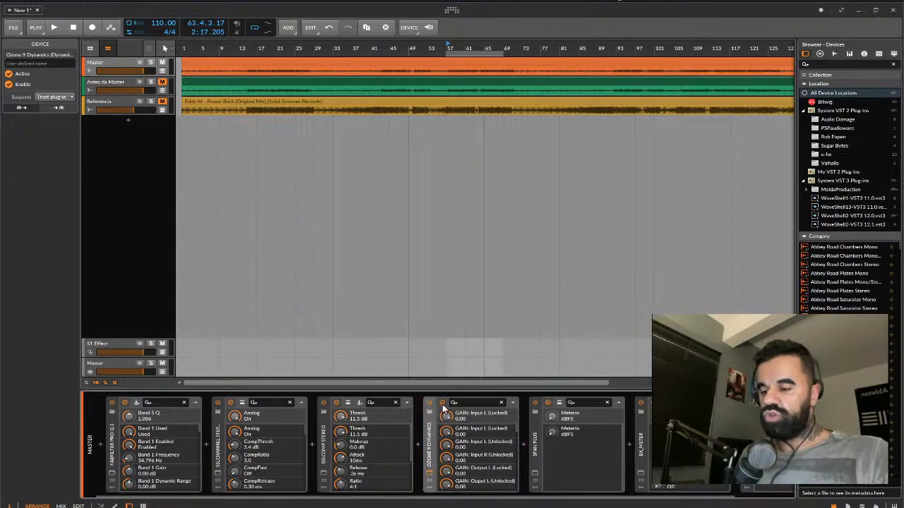
Open the Ozone 9 Dynamics window and split the spectrum into three bands with crossovers at about 383 Hz and 5.2 kHz.
{"action": "left_click", "coordinate": [430, 474]}
{"action": "left_click", "coordinate": [432, 473]}
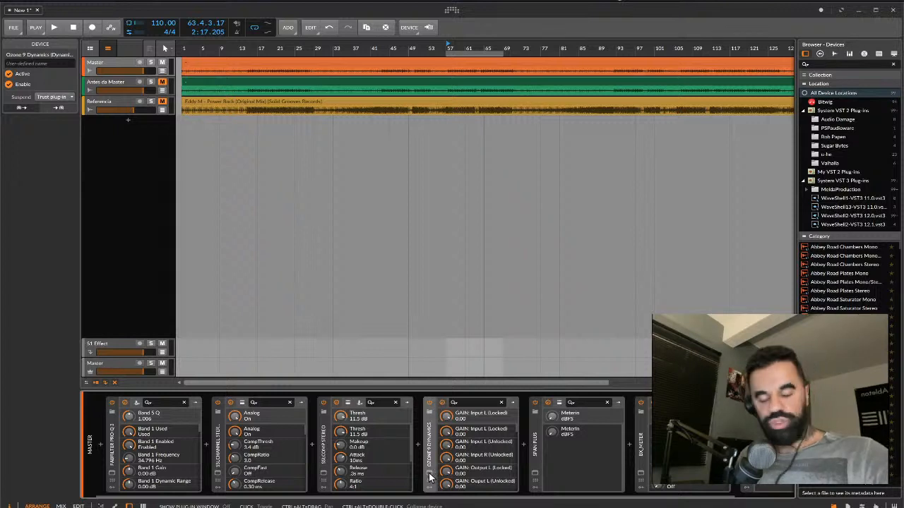
{"action": "left_click", "coordinate": [431, 479]}
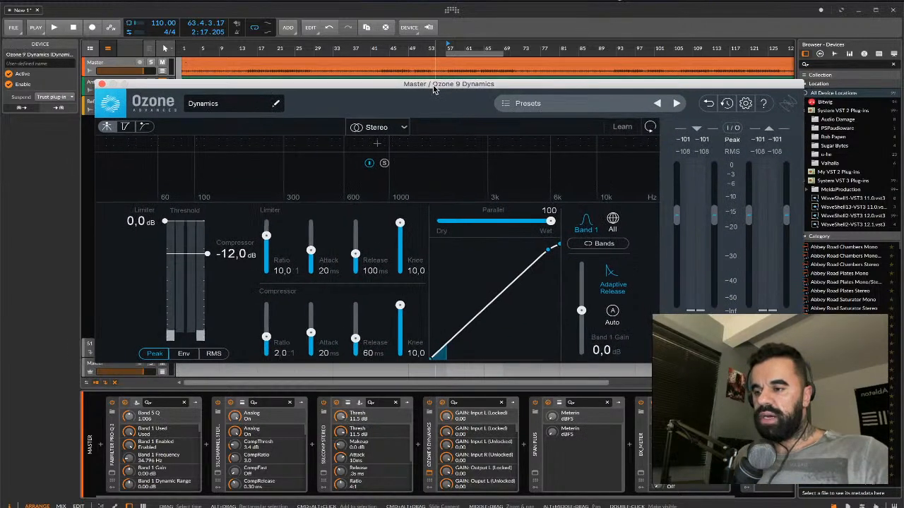
{"action": "left_click", "coordinate": [379, 144]}
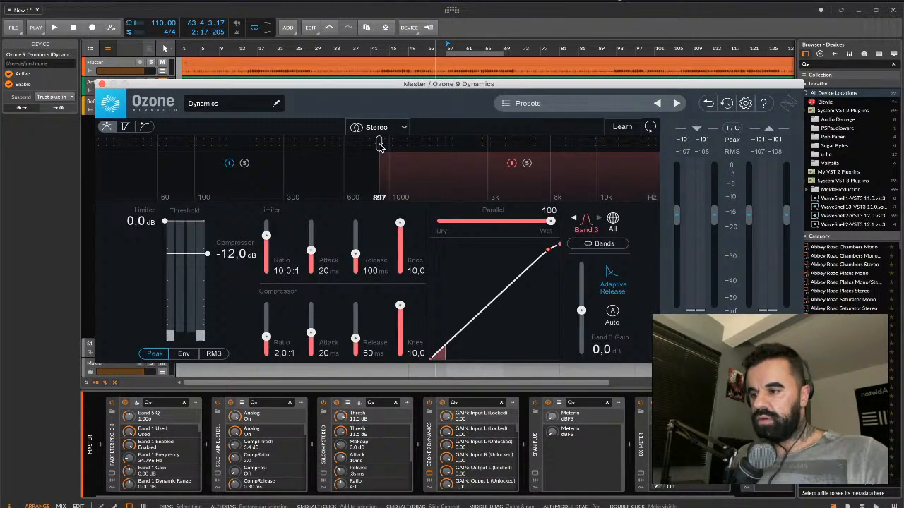
{"action": "left_click", "coordinate": [503, 144]}
{"action": "left_click_drag", "start_coordinate": [503, 143], "coordinate": [537, 143]}
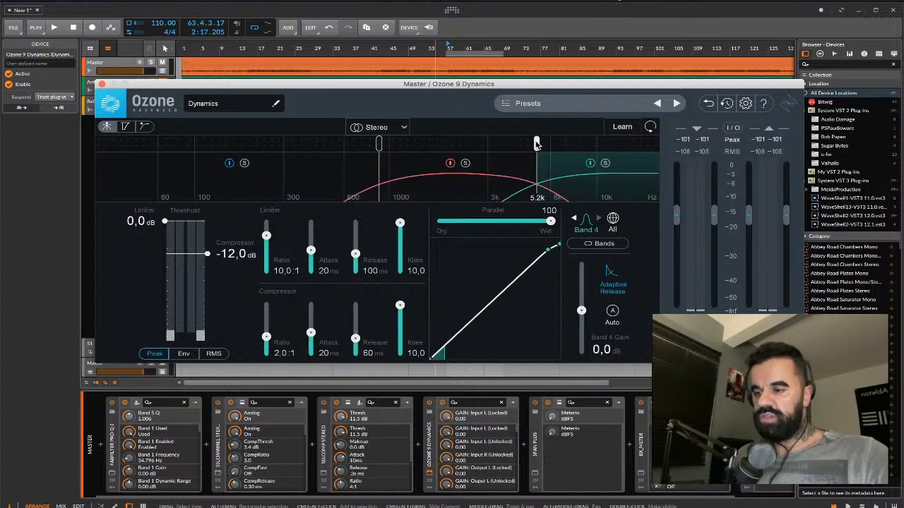
{"action": "left_click_drag", "start_coordinate": [379, 143], "coordinate": [306, 146]}
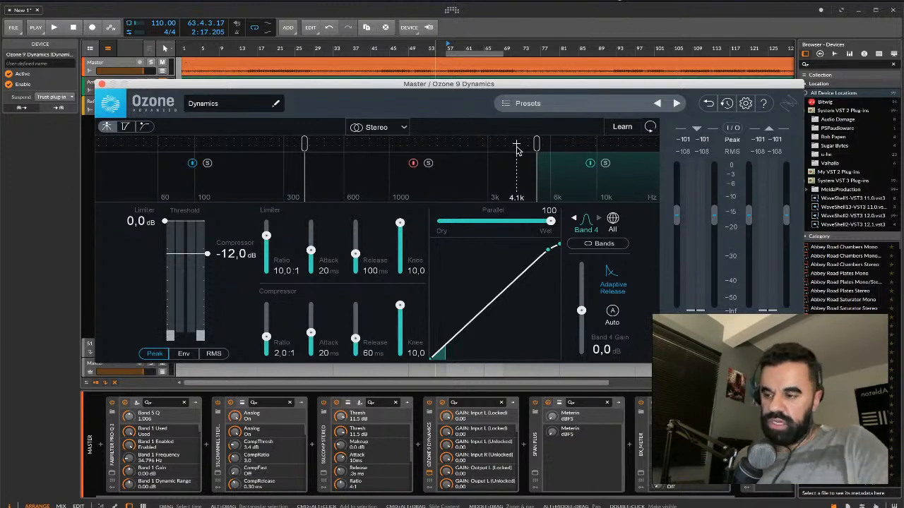
Start playback and set the compressor threshold of all three Ozone bands to 0.0 dB.
{"action": "key", "text": "space"}
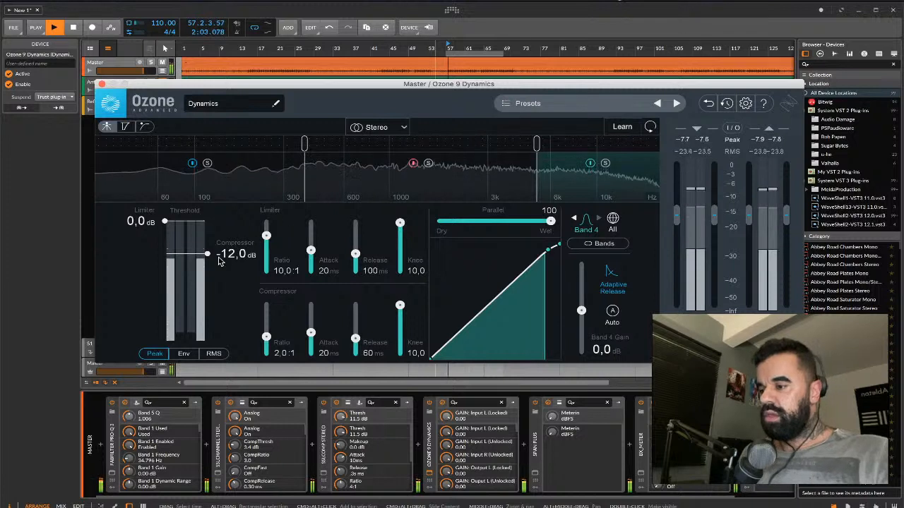
{"action": "left_click_drag", "start_coordinate": [226, 253], "coordinate": [228, 222]}
{"action": "left_click", "coordinate": [371, 190]}
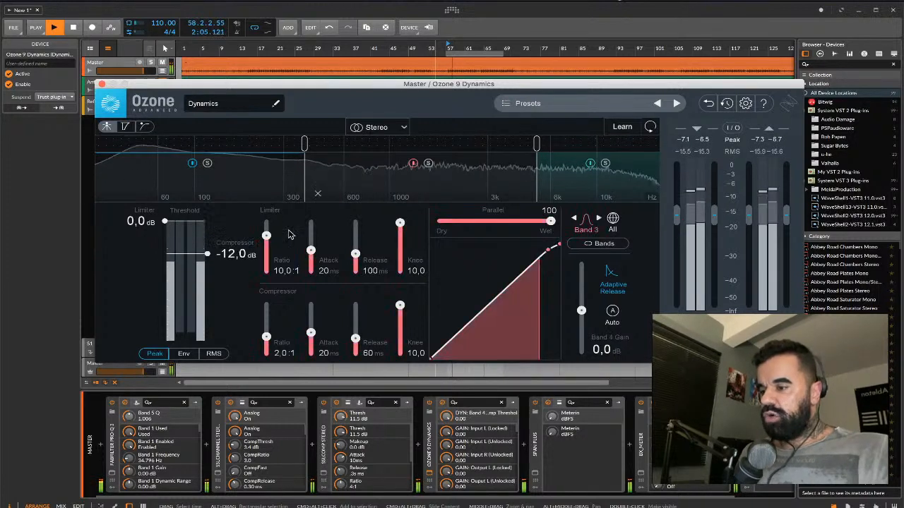
{"action": "left_click_drag", "start_coordinate": [232, 255], "coordinate": [232, 204]}
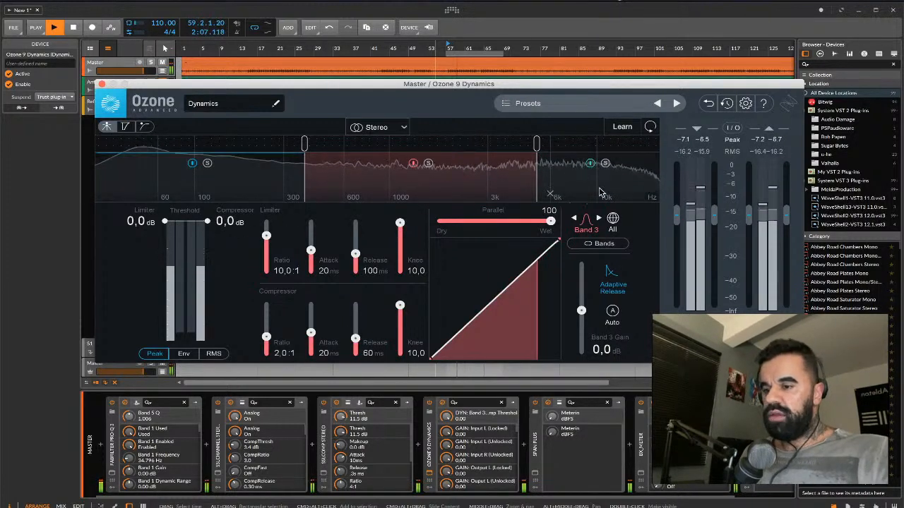
{"action": "left_click", "coordinate": [599, 218]}
{"action": "left_click", "coordinate": [426, 192]}
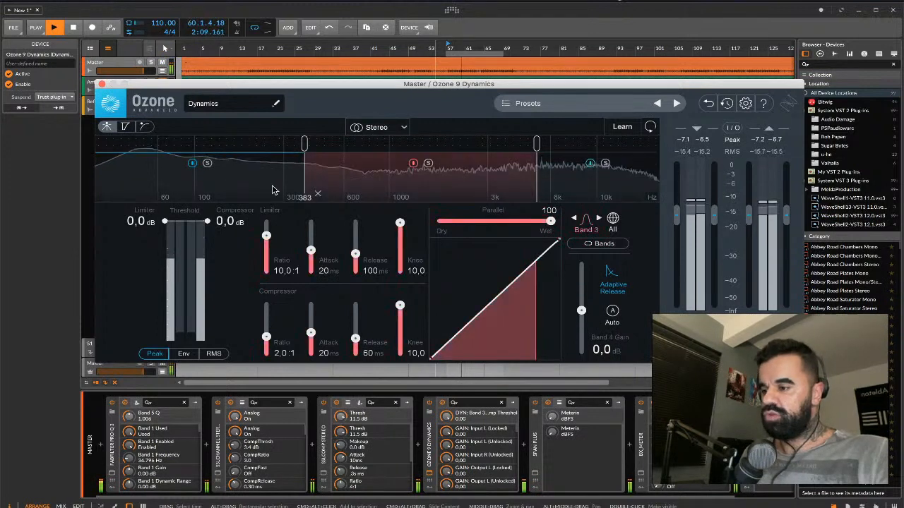
{"action": "left_click", "coordinate": [265, 188]}
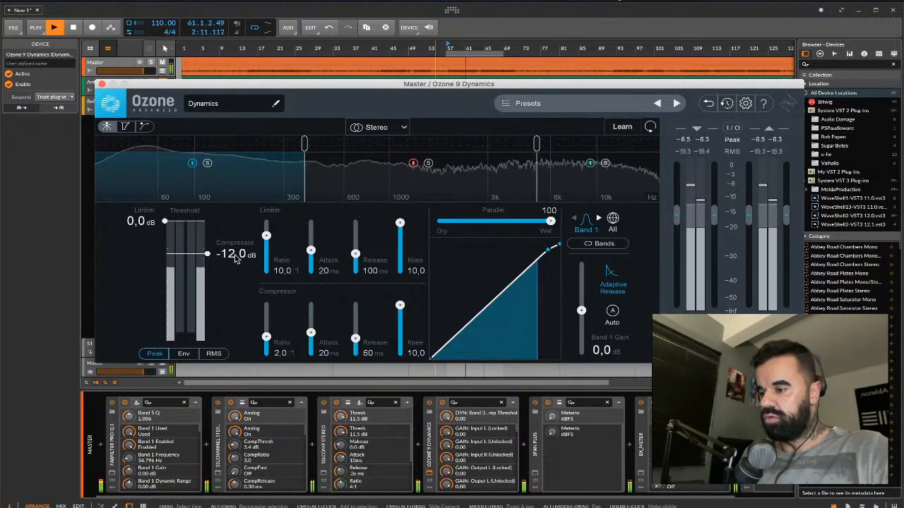
{"action": "left_click_drag", "start_coordinate": [235, 257], "coordinate": [234, 187]}
Lower the first crossover to between 100 and 300 Hz and the second to about 2 kHz, soloing the low and middle bands to check.
{"action": "left_click", "coordinate": [209, 164]}
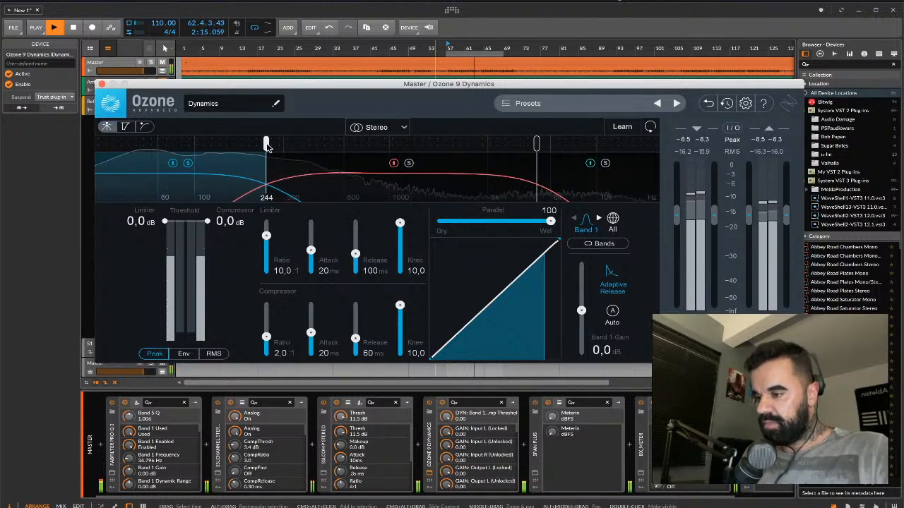
{"action": "left_click_drag", "start_coordinate": [235, 148], "coordinate": [234, 147]}
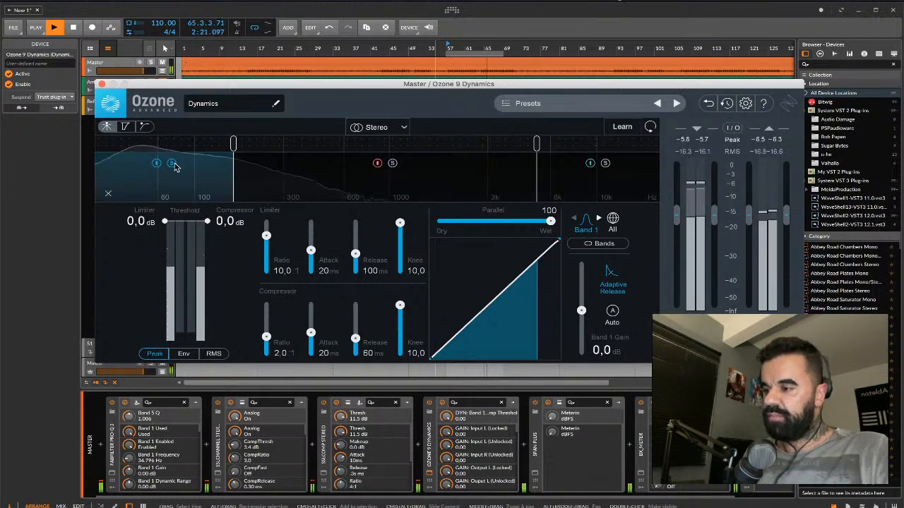
{"action": "left_click_drag", "start_coordinate": [536, 144], "coordinate": [531, 147]}
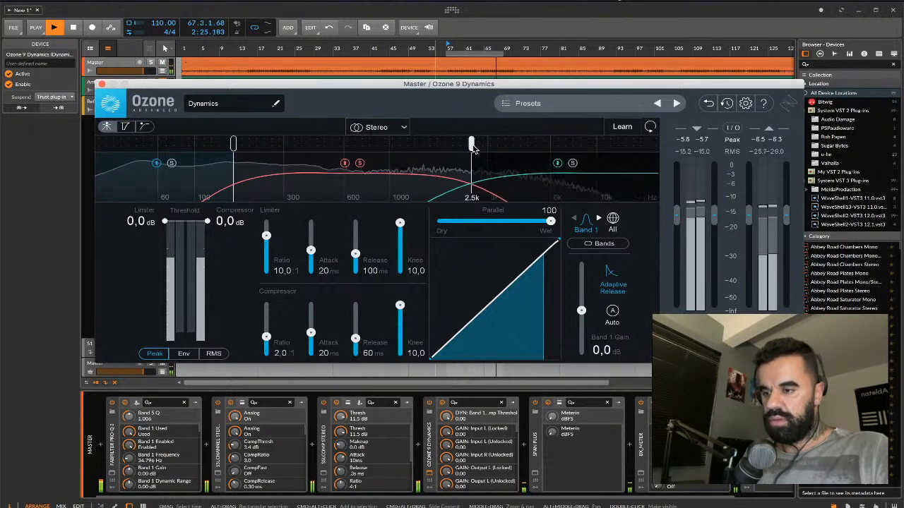
{"action": "left_click_drag", "start_coordinate": [457, 147], "coordinate": [454, 146]}
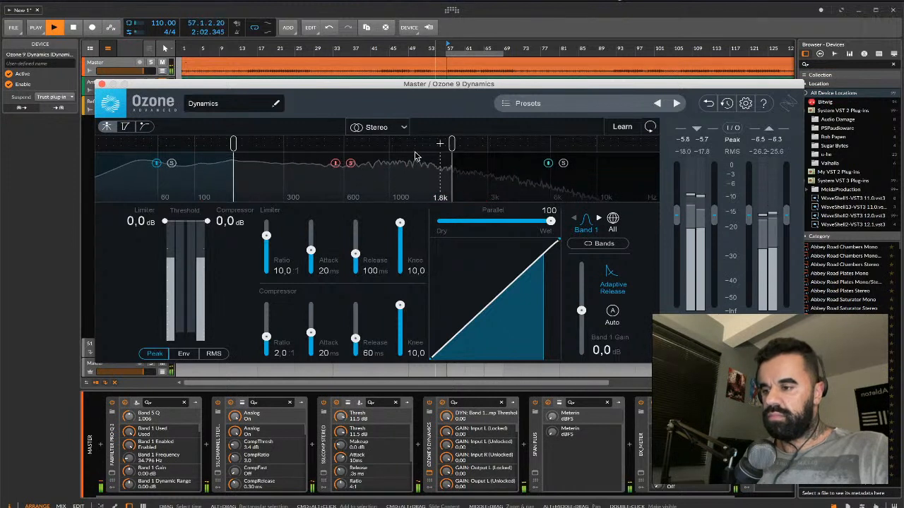
{"action": "left_click", "coordinate": [350, 165]}
{"action": "left_click", "coordinate": [611, 179]}
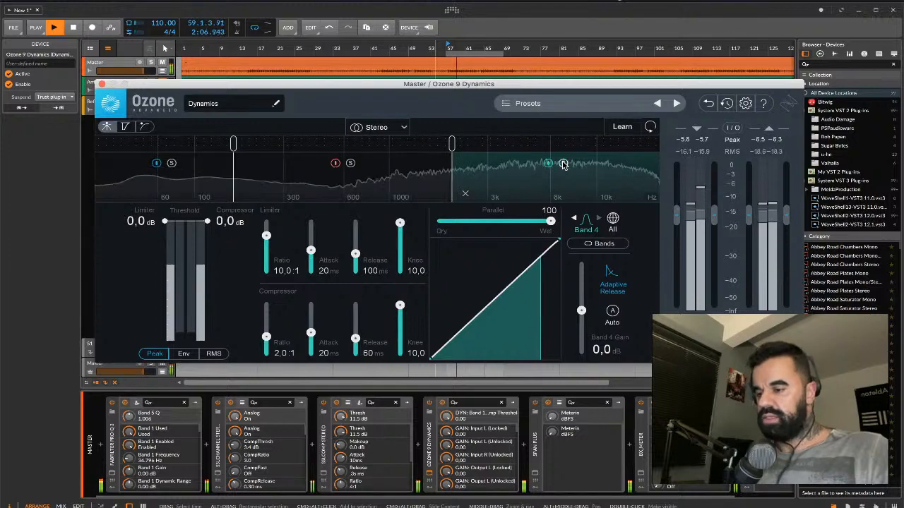
Set the compressor of the low band to ratio 4.1:1, attack 20 ms, release 88 ms and knee 0.
{"action": "left_click", "coordinate": [161, 185]}
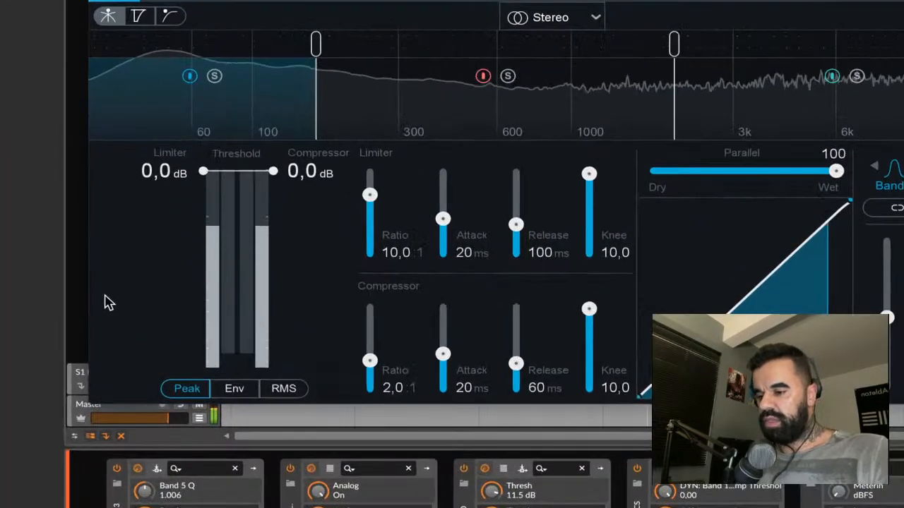
{"action": "left_click", "coordinate": [372, 361]}
{"action": "left_click_drag", "start_coordinate": [372, 361], "coordinate": [372, 361]}
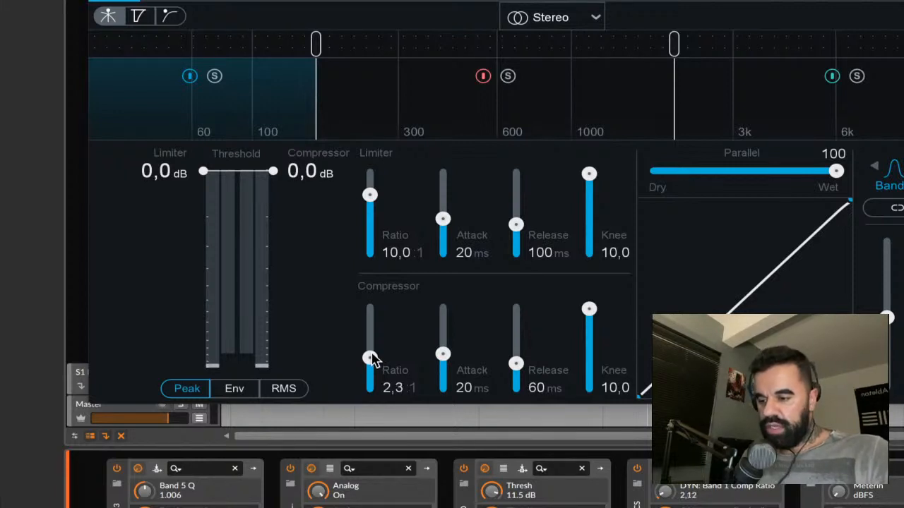
{"action": "left_click_drag", "start_coordinate": [372, 355], "coordinate": [372, 348]}
{"action": "left_click_drag", "start_coordinate": [444, 355], "coordinate": [445, 406]}
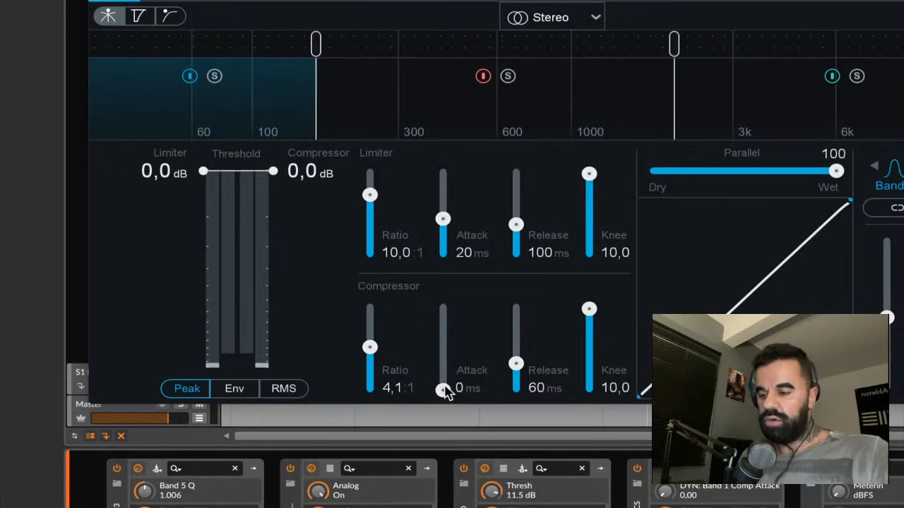
{"action": "left_click_drag", "start_coordinate": [443, 388], "coordinate": [443, 357]}
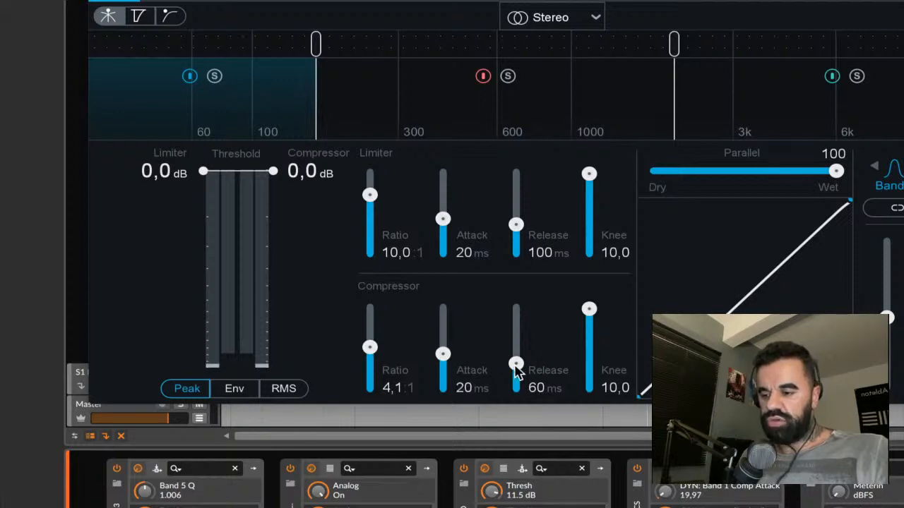
{"action": "left_click_drag", "start_coordinate": [517, 368], "coordinate": [518, 364]}
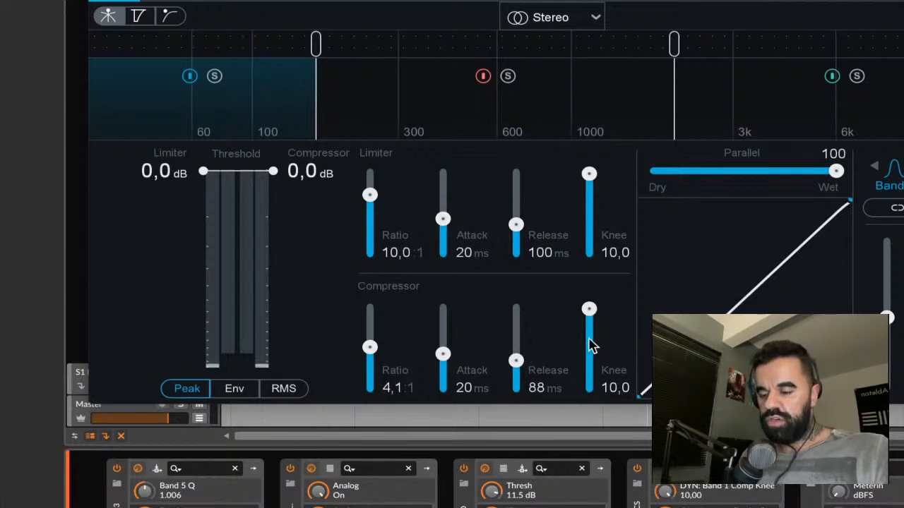
{"action": "left_click_drag", "start_coordinate": [589, 309], "coordinate": [593, 425]}
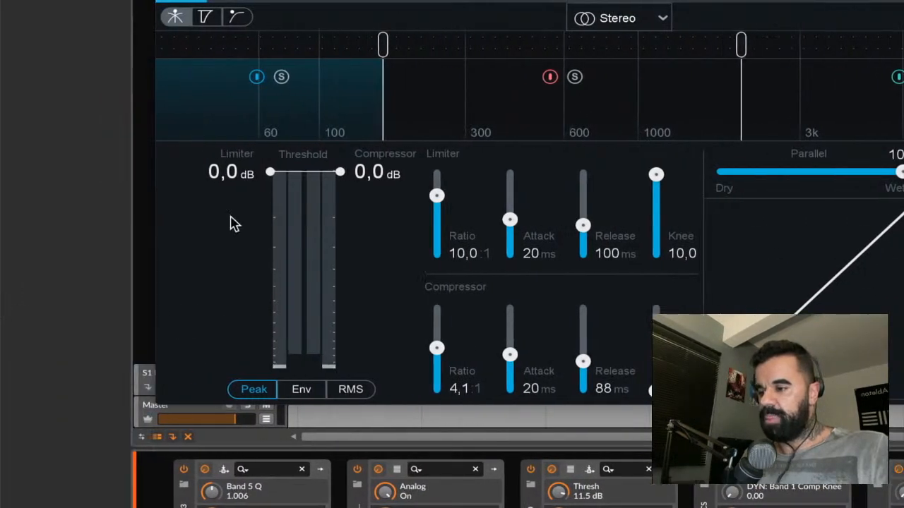
During playback, set band 1's compressor threshold to -22.8 dB, attack to 30 ms and gain to 1.0 dB, and stop with band 3 selected.
{"action": "key", "text": "space"}
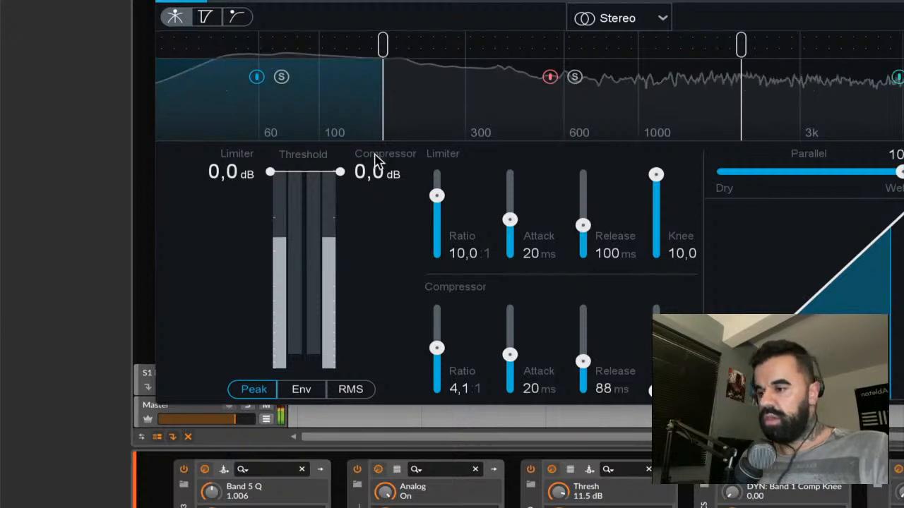
{"action": "left_click_drag", "start_coordinate": [369, 172], "coordinate": [375, 294]}
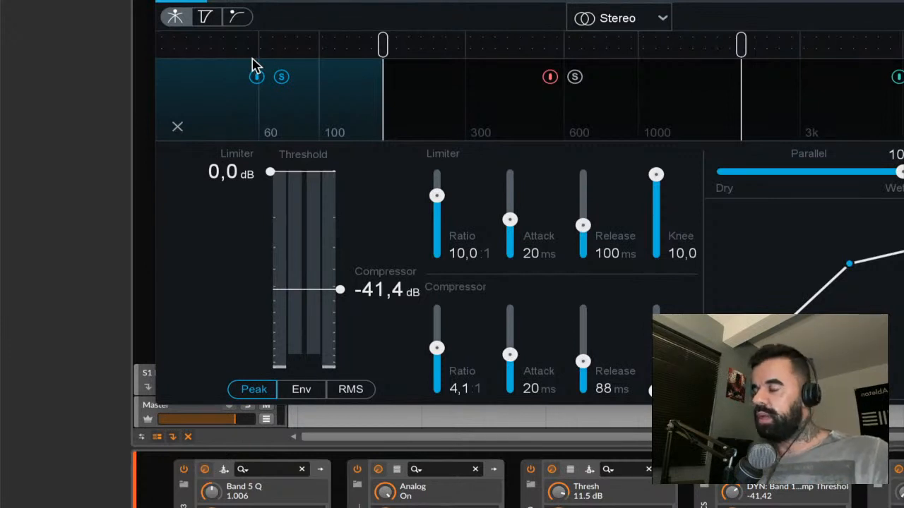
{"action": "key", "text": "space"}
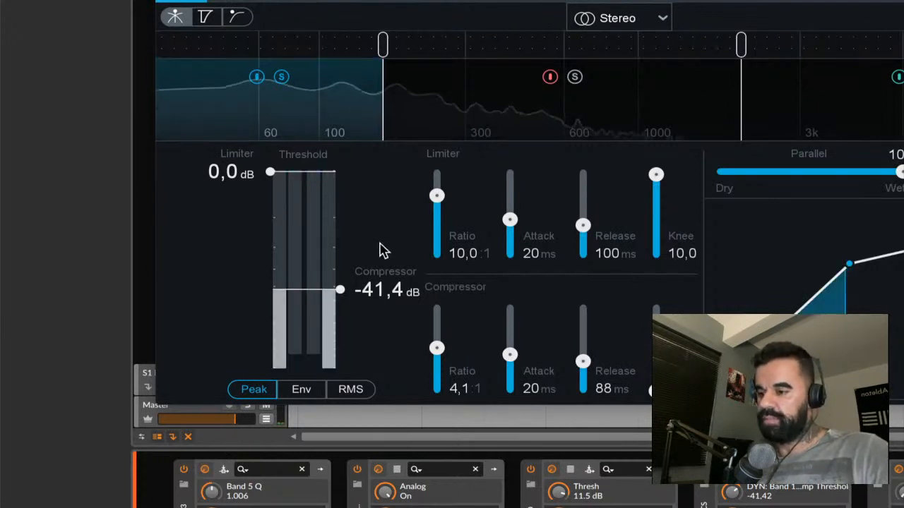
{"action": "left_click_drag", "start_coordinate": [374, 289], "coordinate": [382, 258]}
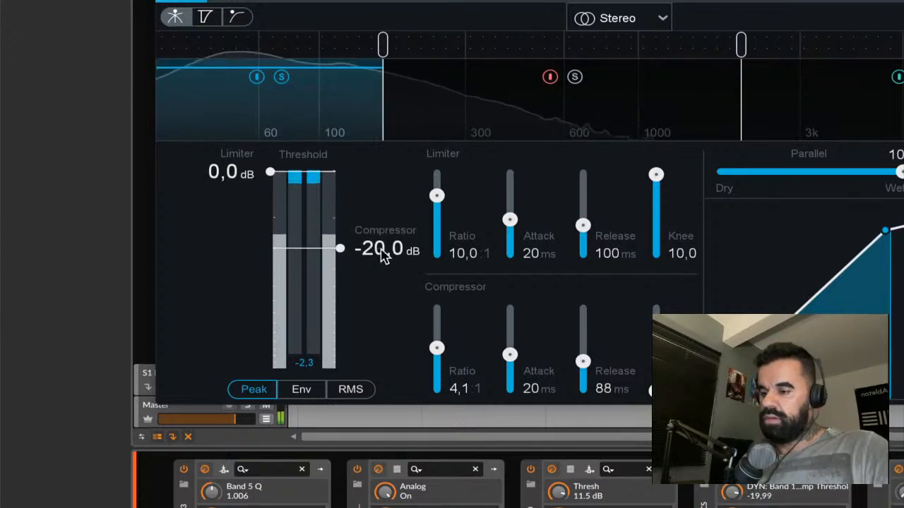
{"action": "left_click", "coordinate": [510, 356]}
{"action": "left_click_drag", "start_coordinate": [509, 355], "coordinate": [509, 350]}
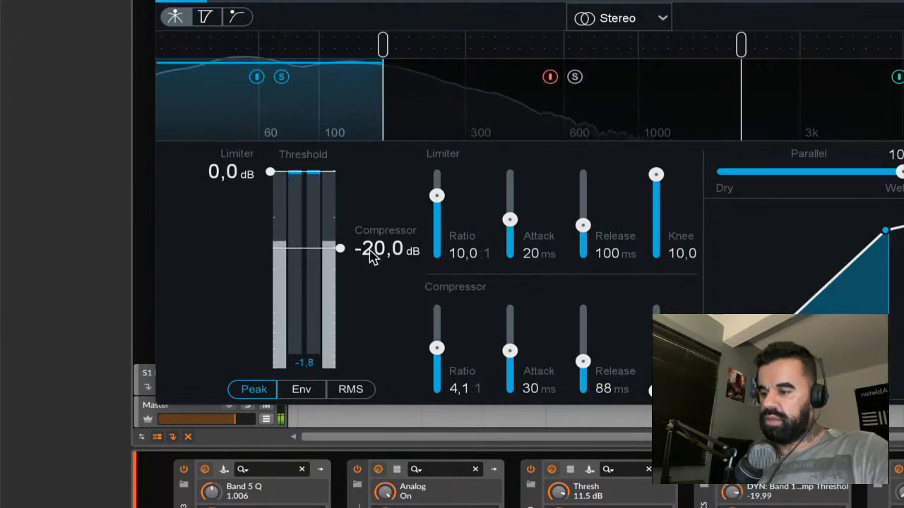
{"action": "left_click_drag", "start_coordinate": [370, 249], "coordinate": [372, 256]}
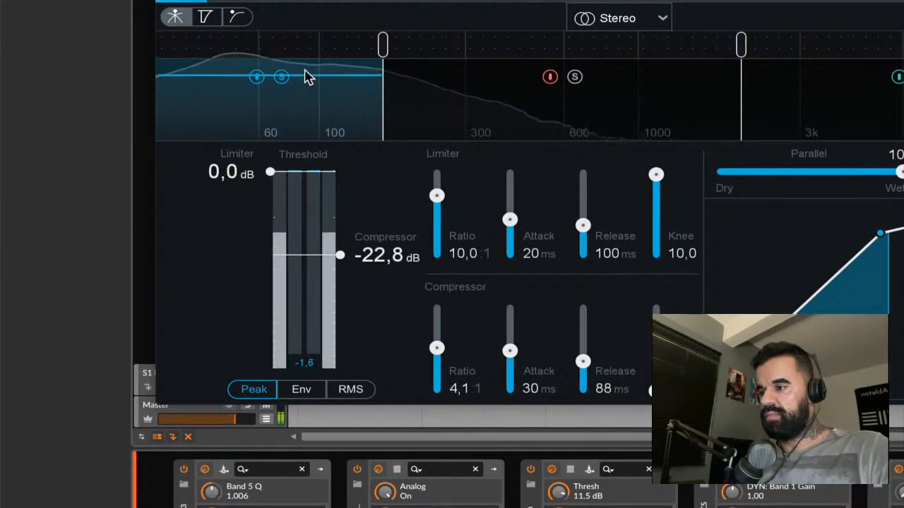
{"action": "left_click", "coordinate": [503, 108]}
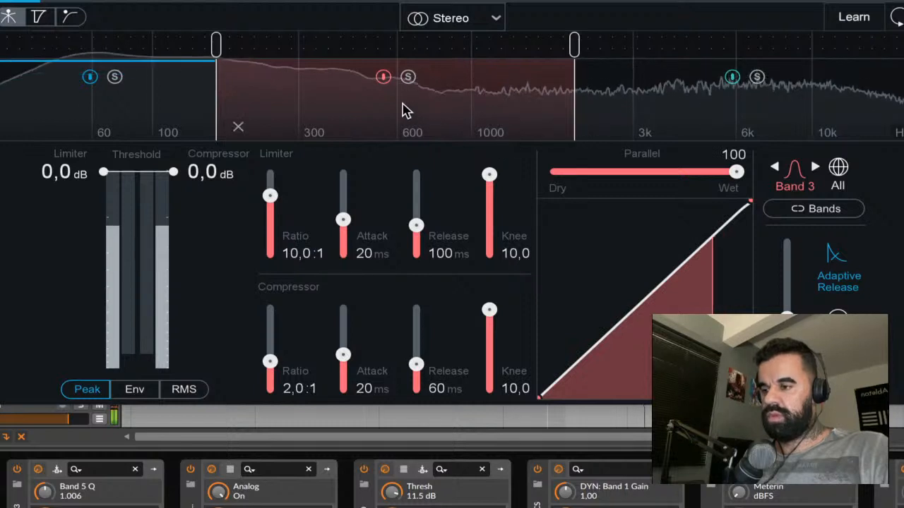
{"action": "key", "text": "space"}
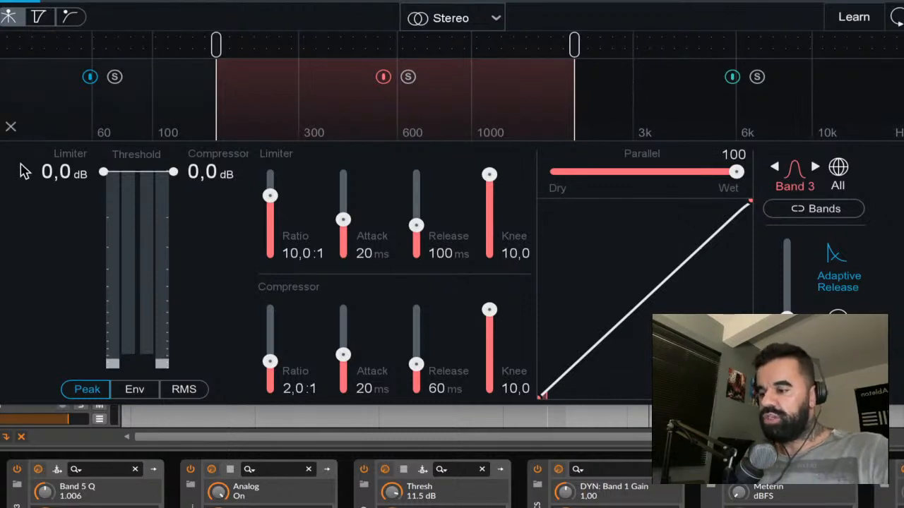
Set band 3's compressor to a ratio of 4.1:1, an attack of 5 ms and a release of 12 ms.
{"action": "key", "text": "space"}
{"action": "left_click", "coordinate": [271, 363]}
{"action": "left_click_drag", "start_coordinate": [271, 362], "coordinate": [271, 350]}
{"action": "left_click_drag", "start_coordinate": [343, 358], "coordinate": [343, 370]}
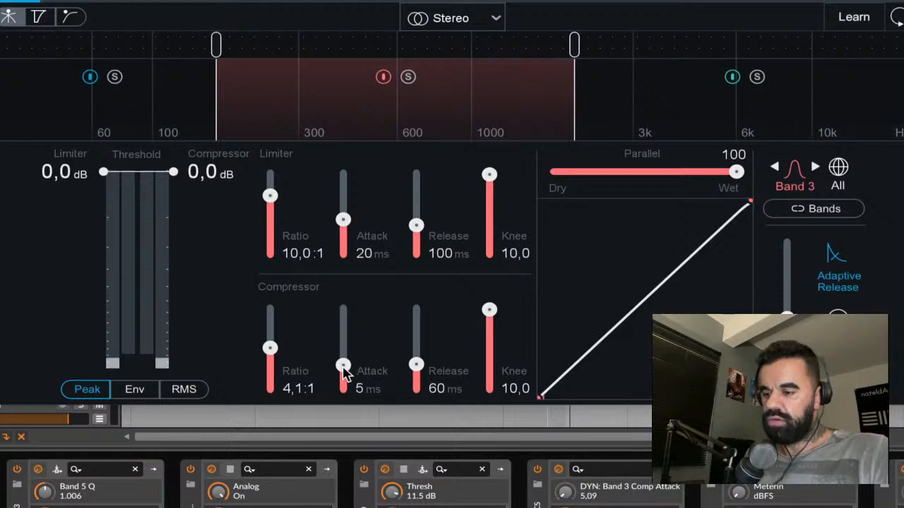
{"action": "left_click_drag", "start_coordinate": [413, 369], "coordinate": [414, 378]}
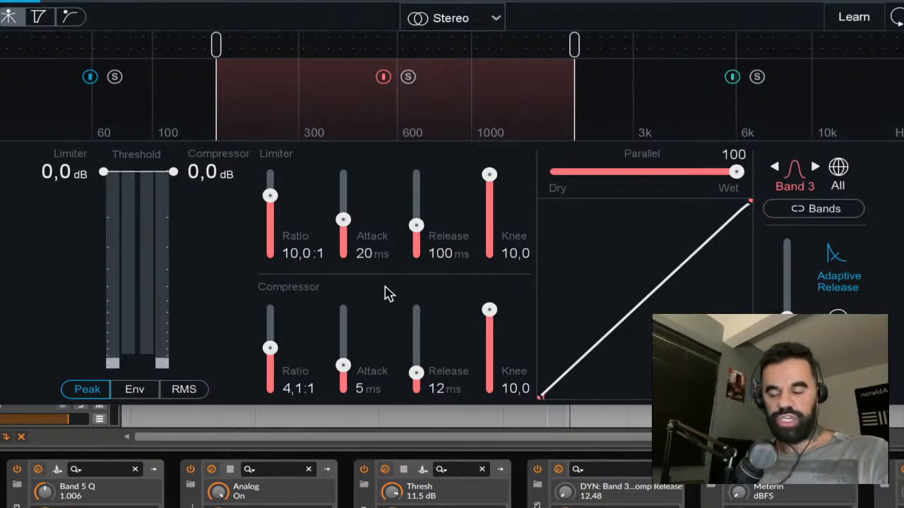
Lower band 3's compressor threshold to -34.3 dB and play the track with that band soloed.
{"action": "key", "text": "space"}
{"action": "left_click_drag", "start_coordinate": [196, 173], "coordinate": [210, 294]}
{"action": "left_click", "coordinate": [409, 77]}
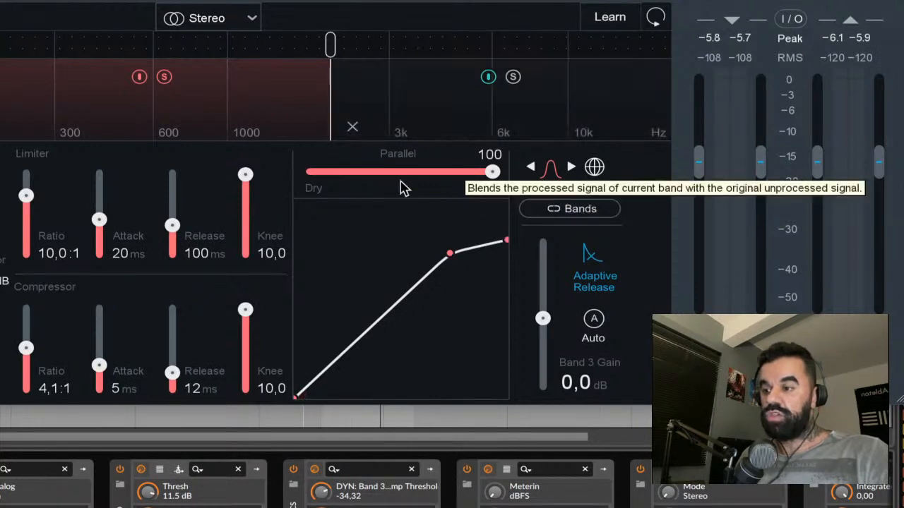
{"action": "key", "text": "space"}
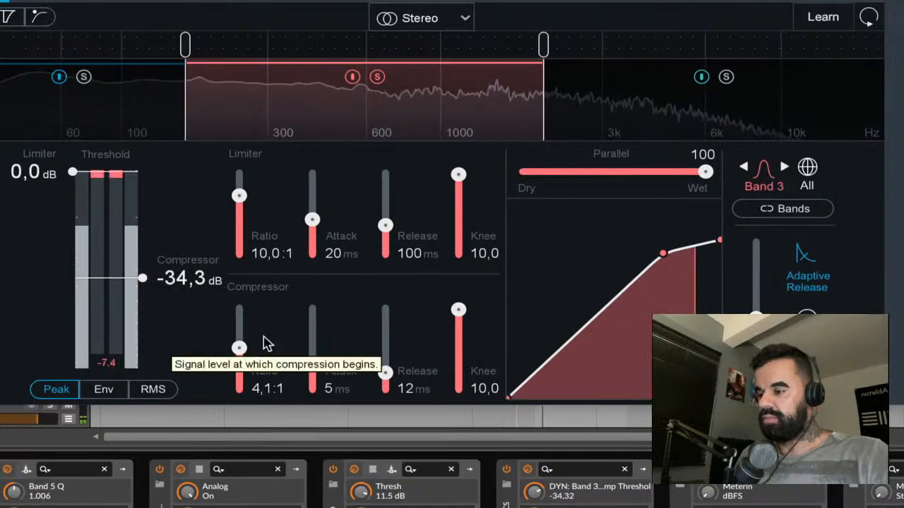
Reduce band 3's parallel mix to 40 and raise its gain to 8.0 dB.
{"action": "left_click_drag", "start_coordinate": [755, 318], "coordinate": [755, 303]}
{"action": "left_click_drag", "start_coordinate": [705, 172], "coordinate": [594, 177]}
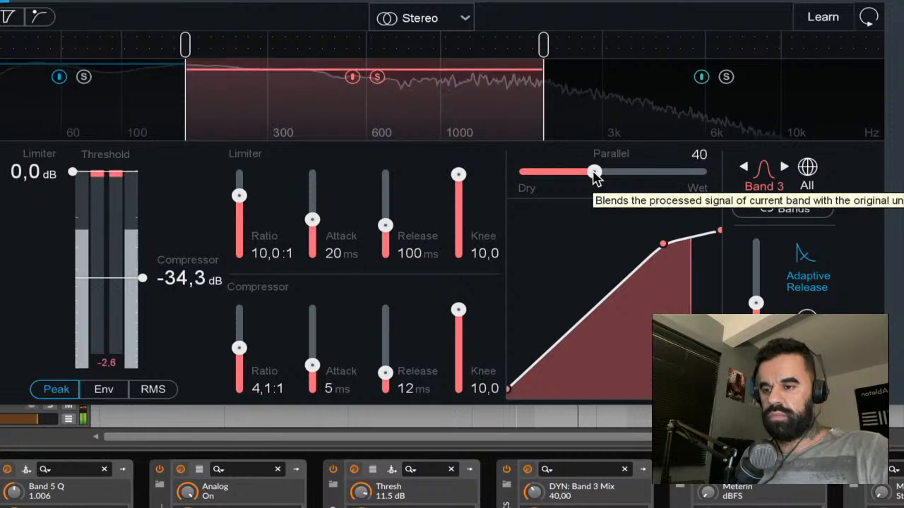
{"action": "left_click", "coordinate": [755, 318]}
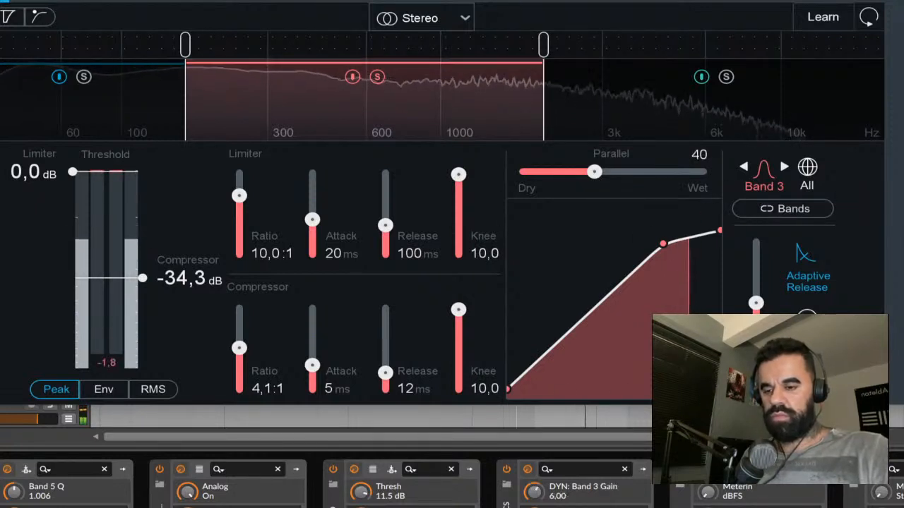
{"action": "type", "text": "8"}
{"action": "key", "text": "Return"}
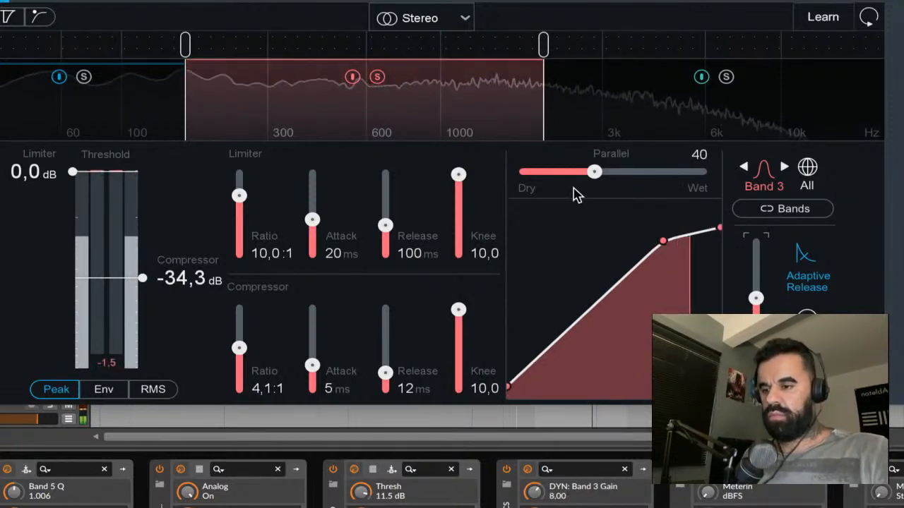
Compare band 3 with its processing switched off and on, and slightly lower its gain and parallel mix with the solo off.
{"action": "left_click", "coordinate": [352, 77]}
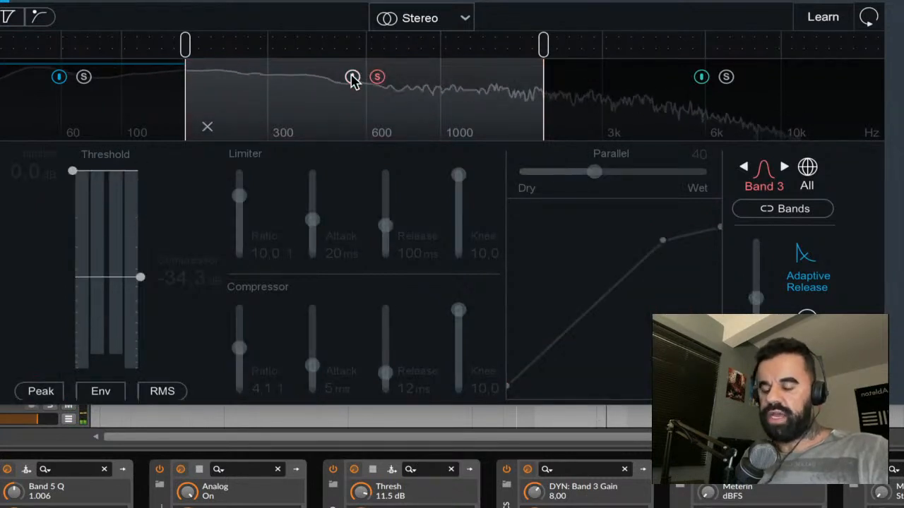
{"action": "left_click", "coordinate": [353, 77]}
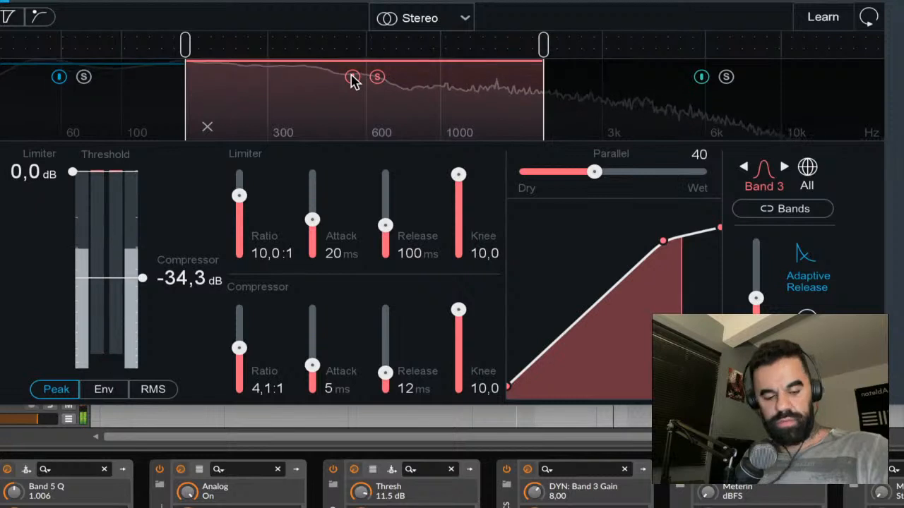
{"action": "left_click", "coordinate": [352, 77]}
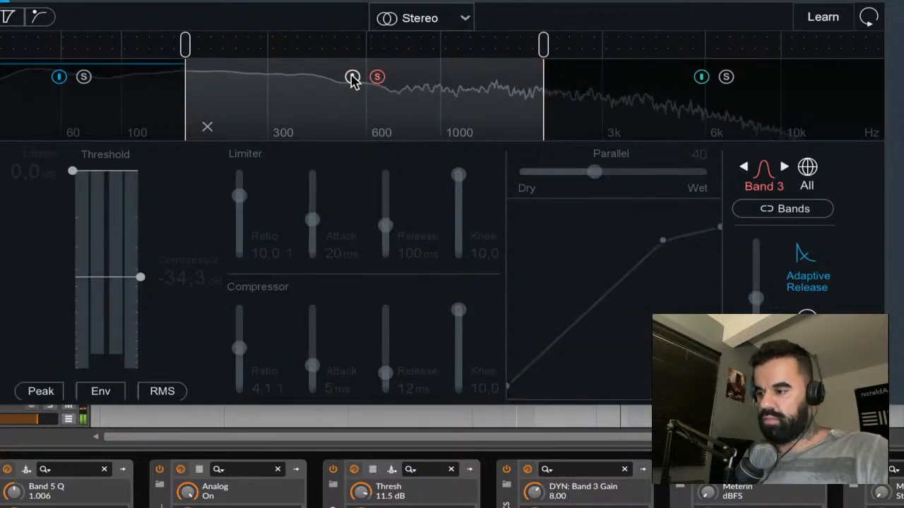
{"action": "left_click", "coordinate": [352, 77]}
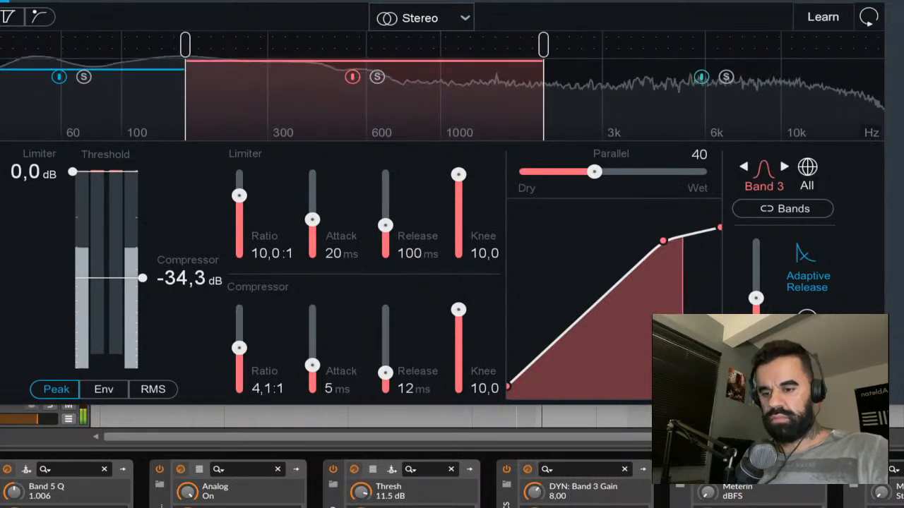
{"action": "left_click_drag", "start_coordinate": [755, 298], "coordinate": [755, 301]}
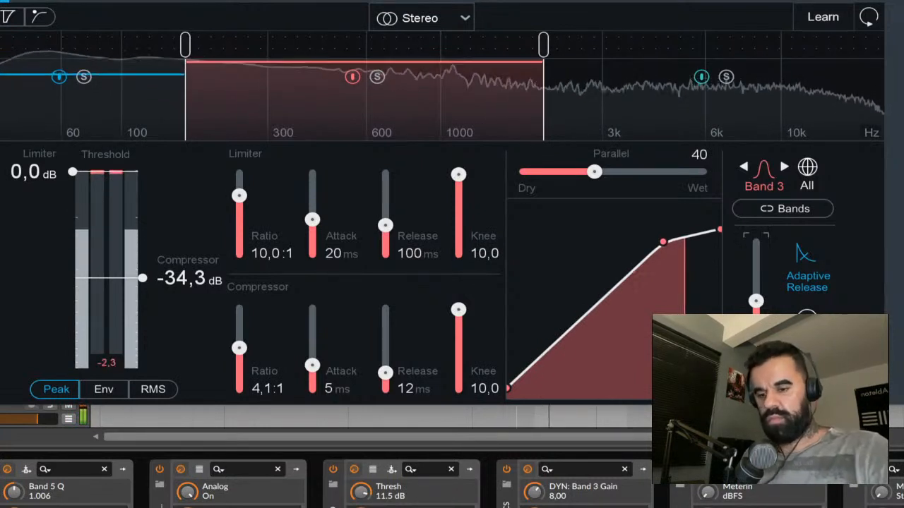
{"action": "left_click_drag", "start_coordinate": [593, 173], "coordinate": [586, 180]}
Set band 4's compressor to a ratio of 4.1:1, an attack of 1 ms and a release of 8 ms.
{"action": "left_click", "coordinate": [649, 117]}
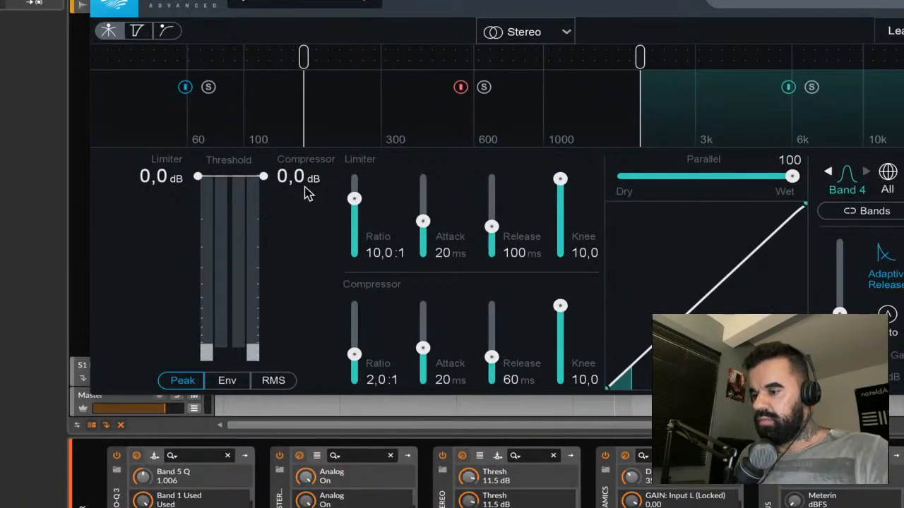
{"action": "left_click_drag", "start_coordinate": [355, 355], "coordinate": [355, 342]}
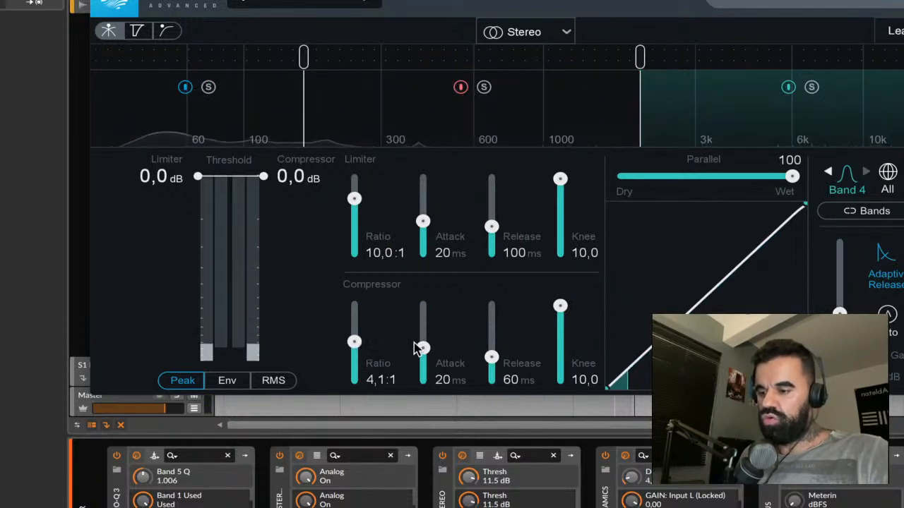
{"action": "left_click_drag", "start_coordinate": [423, 351], "coordinate": [424, 371]}
{"action": "mouse_move", "coordinate": [491, 358]}
{"action": "left_mouse_down"}
{"action": "mouse_move", "coordinate": [496, 379]}
{"action": "mouse_move", "coordinate": [492, 371]}
{"action": "left_mouse_up"}
During playback, lower band 4's compressor threshold to -15.0 dB and set its gain to 2.0 dB.
{"action": "key", "text": "space"}
{"action": "left_click_drag", "start_coordinate": [286, 182], "coordinate": [288, 238]}
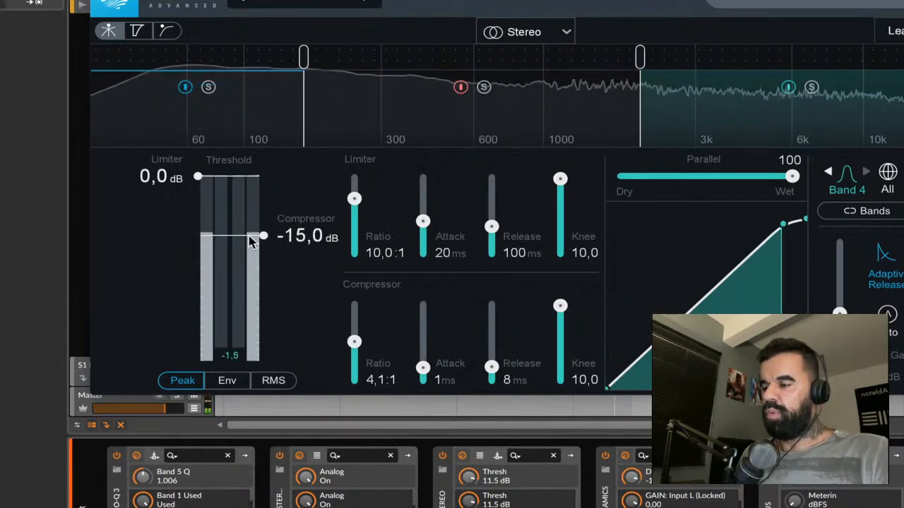
{"action": "key", "text": "space"}
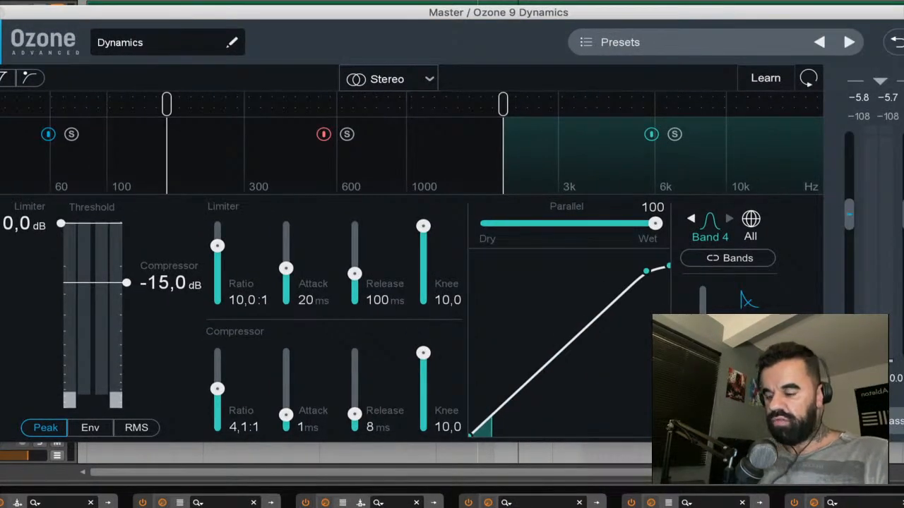
{"action": "key", "text": "space"}
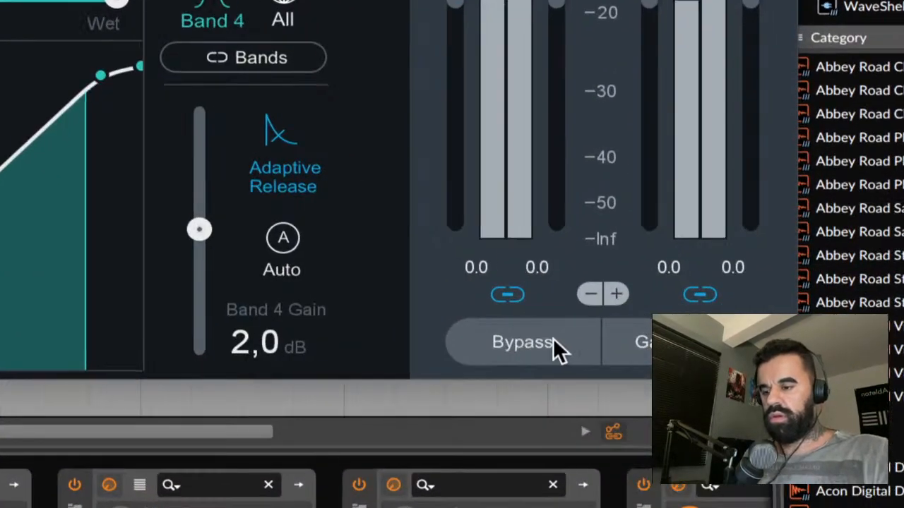
Compare the track with the Ozone 9 Dynamics processing bypassed and active, and close the plug-in window.
{"action": "left_click", "coordinate": [531, 337]}
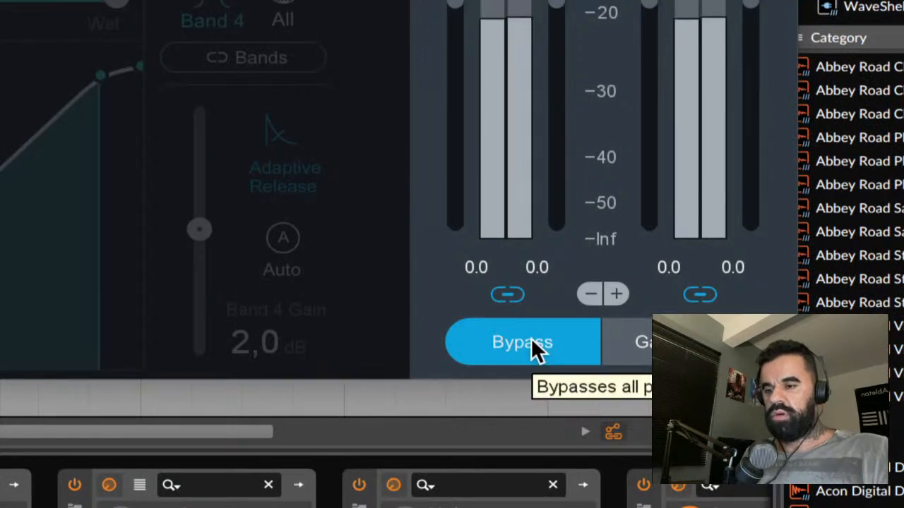
{"action": "left_click", "coordinate": [531, 338]}
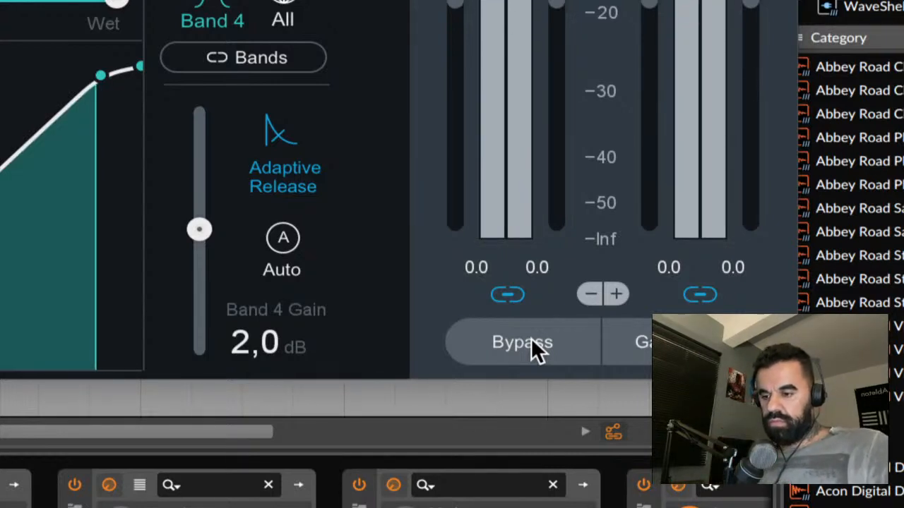
{"action": "left_click", "coordinate": [531, 338]}
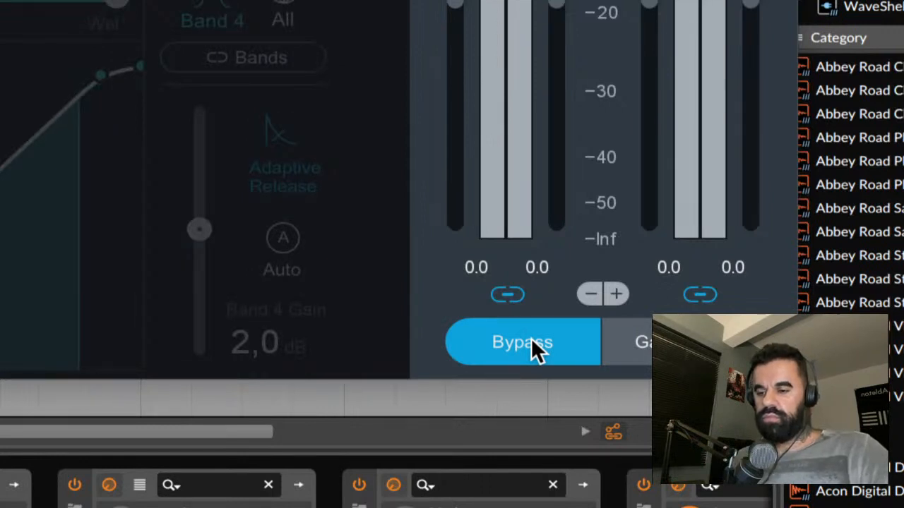
{"action": "left_click", "coordinate": [531, 337]}
{"action": "left_click", "coordinate": [531, 337]}
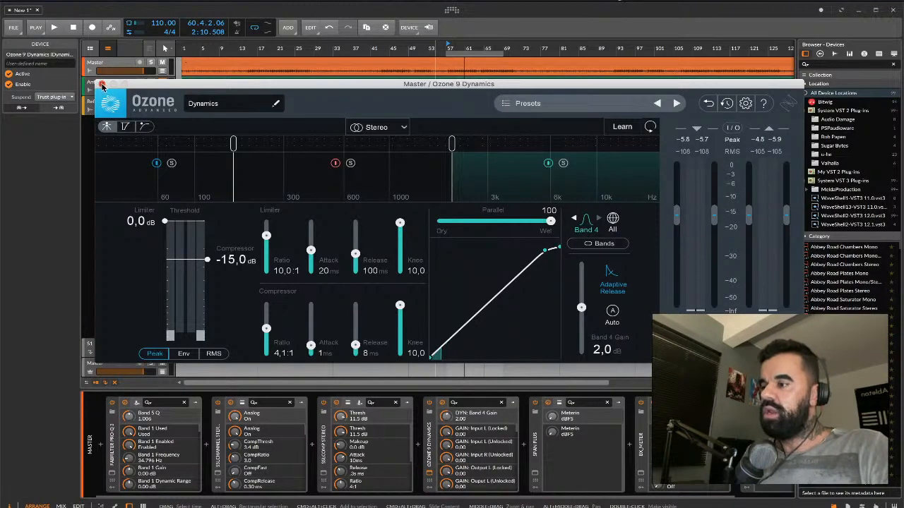
{"action": "left_click", "coordinate": [101, 84]}
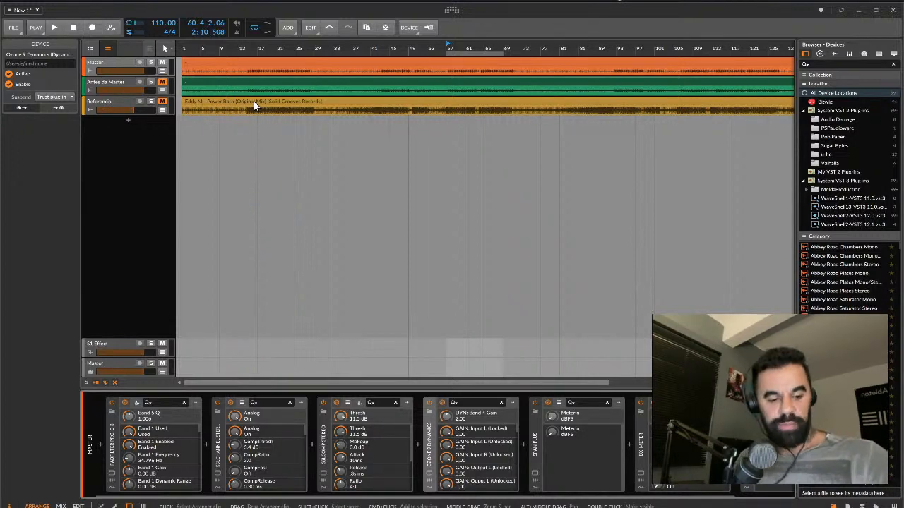
Insert the MaxxBass Stereo plug-in directly after Ozone 9 Dynamics in the Master chain.
{"action": "left_click", "coordinate": [525, 441]}
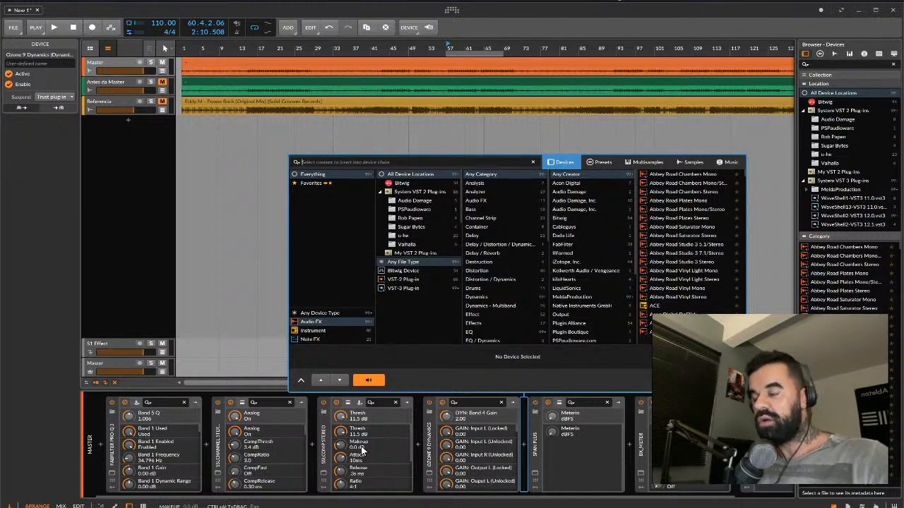
{"action": "type", "text": "maxx"}
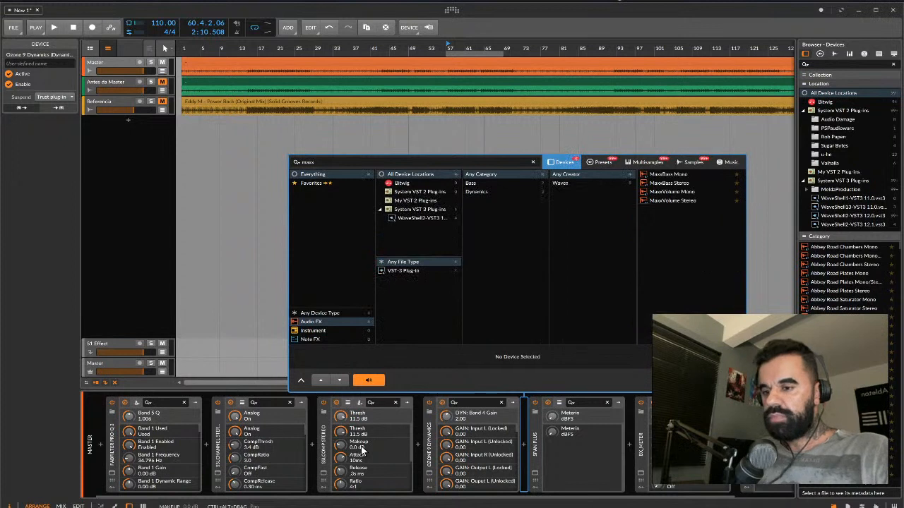
{"action": "left_click", "coordinate": [668, 182]}
{"action": "double_click", "coordinate": [660, 182]}
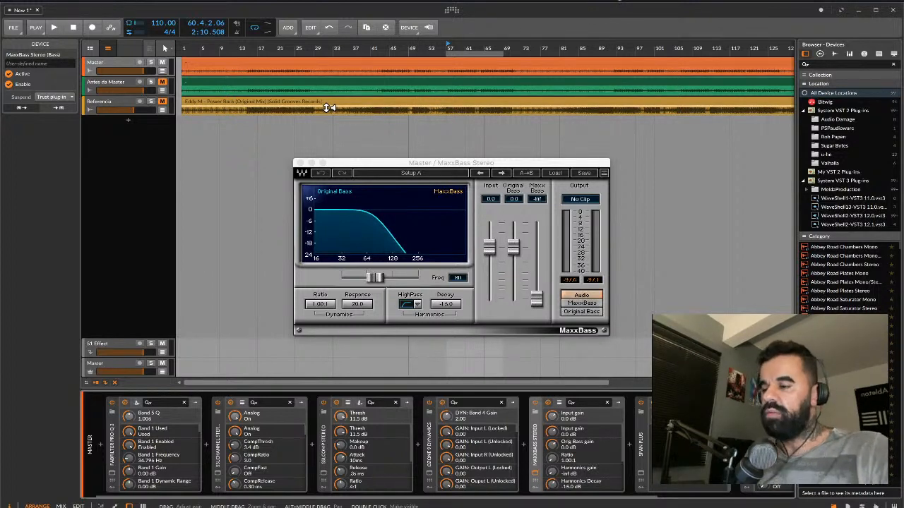
Start playback and set the MaxxBass dynamics ratio to 4.00:1.
{"action": "key", "text": "space"}
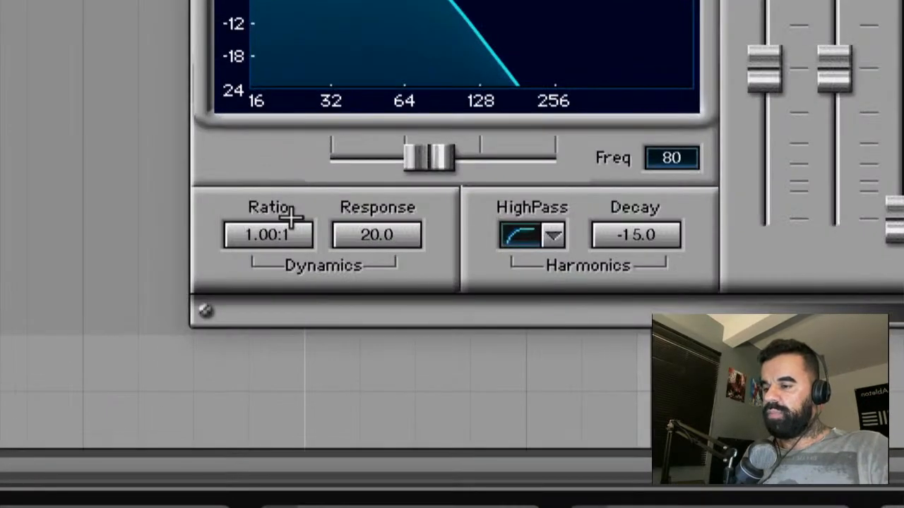
{"action": "left_click_drag", "start_coordinate": [290, 219], "coordinate": [289, 192]}
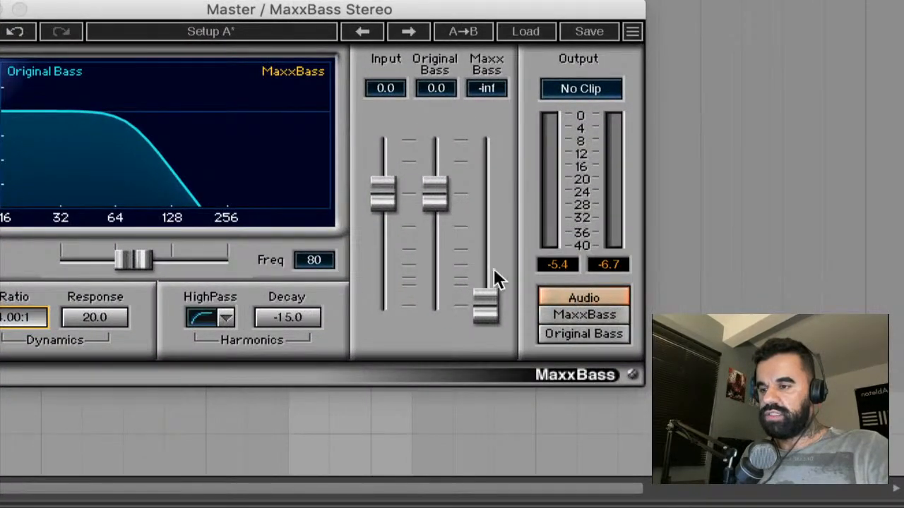
{"action": "left_click_drag", "start_coordinate": [488, 303], "coordinate": [487, 288]}
{"action": "left_click_drag", "start_coordinate": [485, 260], "coordinate": [484, 311]}
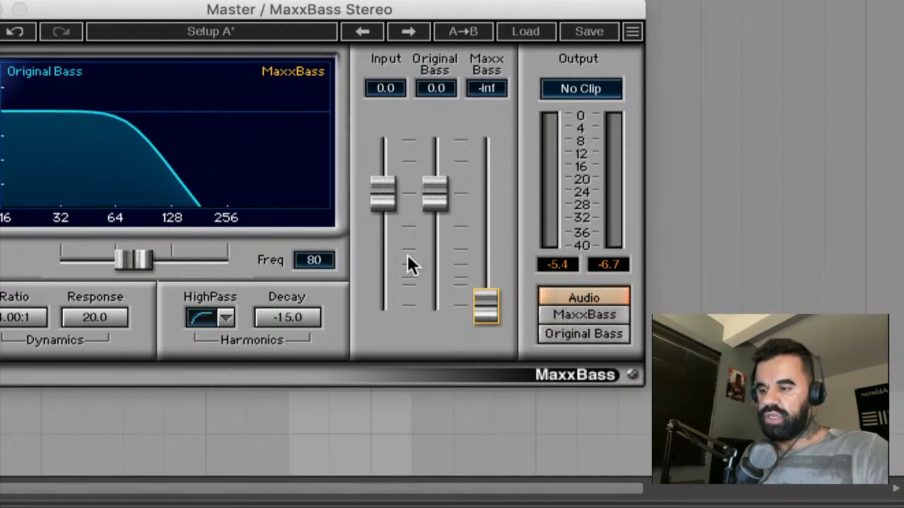
{"action": "mouse_move", "coordinate": [484, 304]}
{"action": "left_mouse_down"}
{"action": "mouse_move", "coordinate": [486, 237]}
{"action": "mouse_move", "coordinate": [478, 303]}
{"action": "left_mouse_up"}
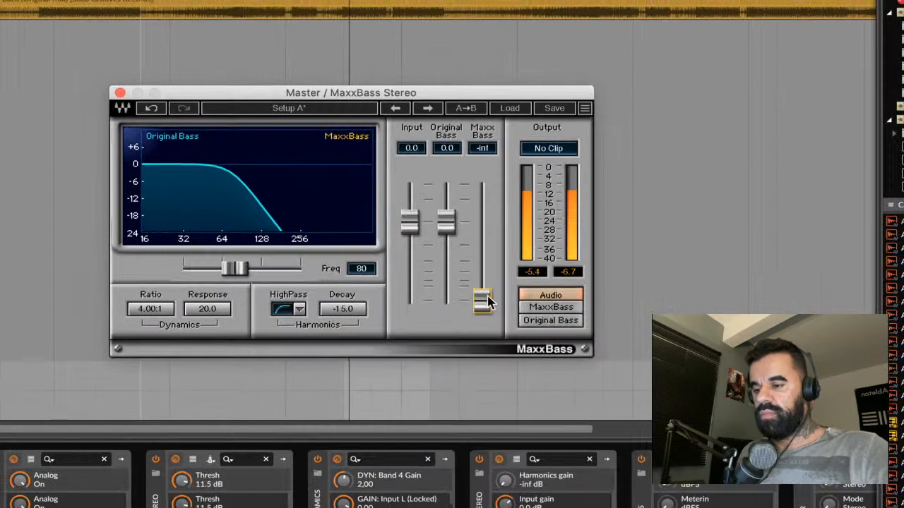
Raise the MaxxBass harmonics level to -18.0 while listening, and close the plug-in window.
{"action": "left_click_drag", "start_coordinate": [487, 301], "coordinate": [483, 272]}
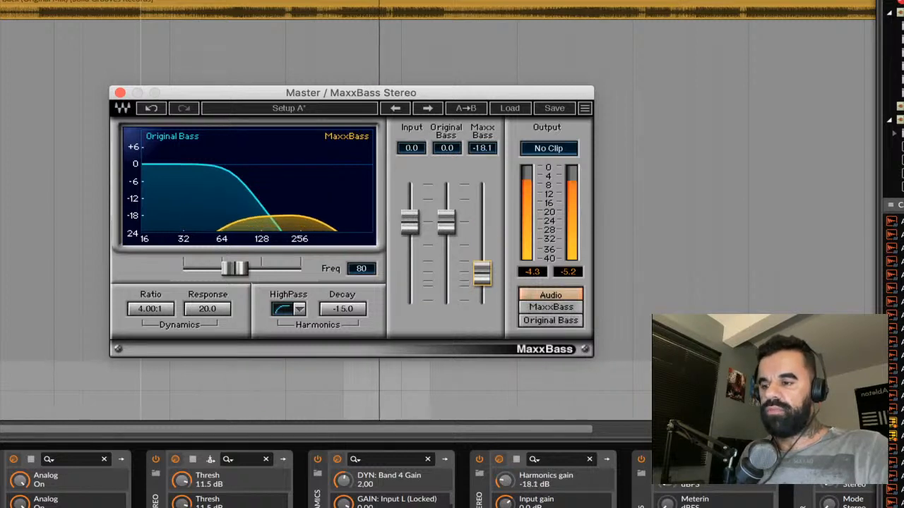
{"action": "key", "text": "space"}
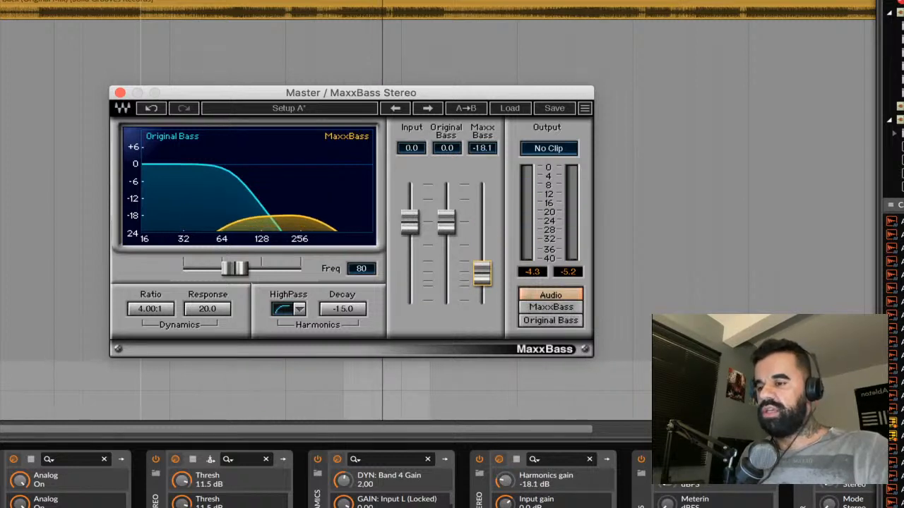
{"action": "left_click_drag", "start_coordinate": [482, 273], "coordinate": [482, 272]}
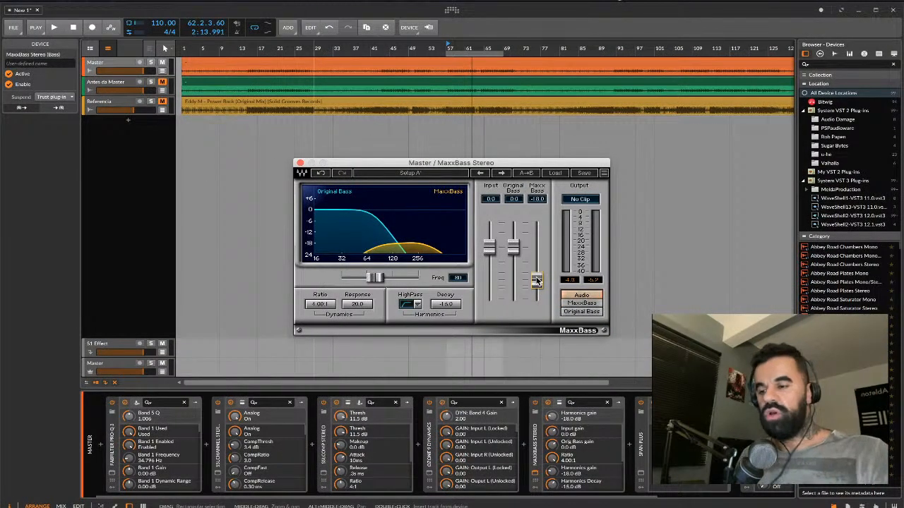
{"action": "left_click", "coordinate": [300, 163]}
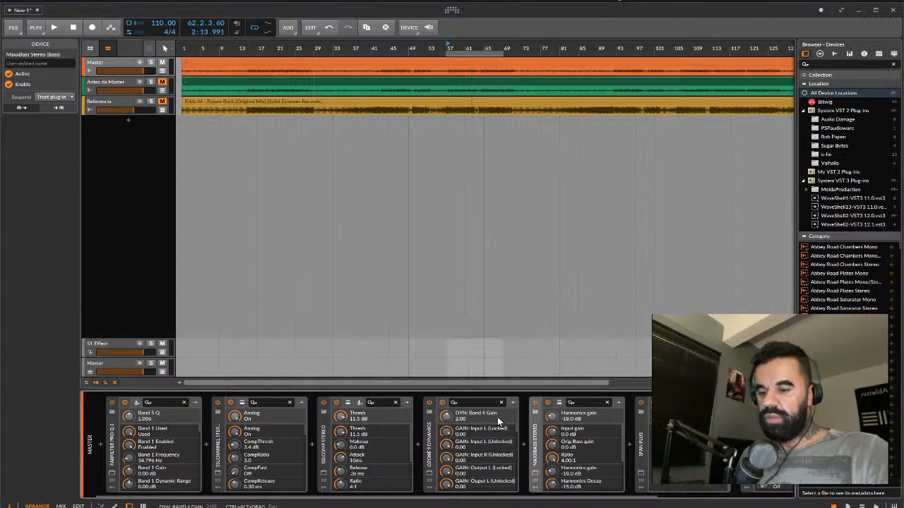
Open SPAN Plus from the Master chain and play the track to examine its spectrum and levels.
{"action": "scroll", "coordinate": [543, 473], "scroll_direction": "right", "scroll_amount": 5}
{"action": "left_click", "coordinate": [470, 469]}
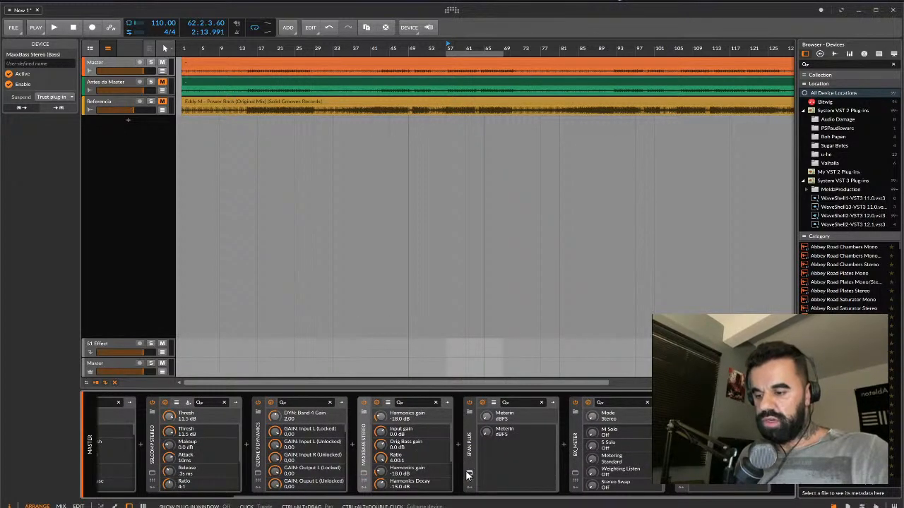
{"action": "key", "text": "space"}
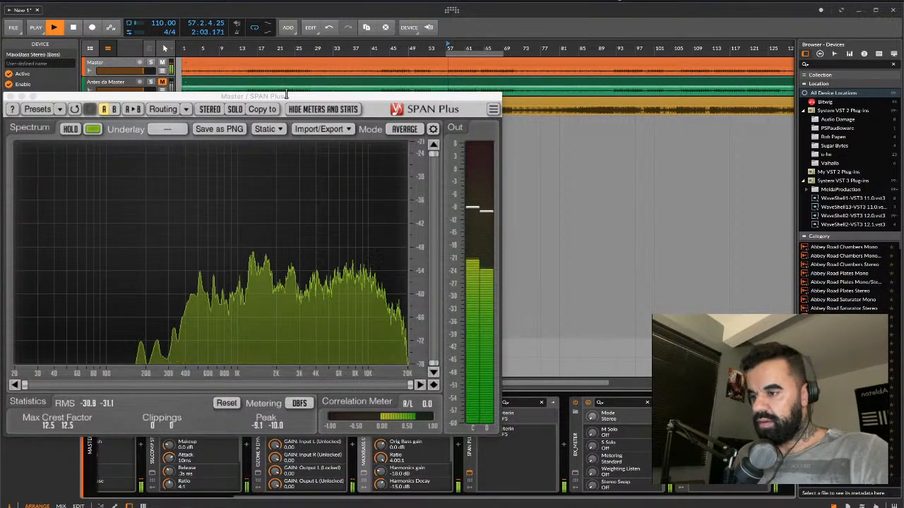
Move the SPAN Plus window off the track headers to check the spectrum, close it, and briefly play the track again.
{"action": "left_click_drag", "start_coordinate": [286, 95], "coordinate": [459, 73]}
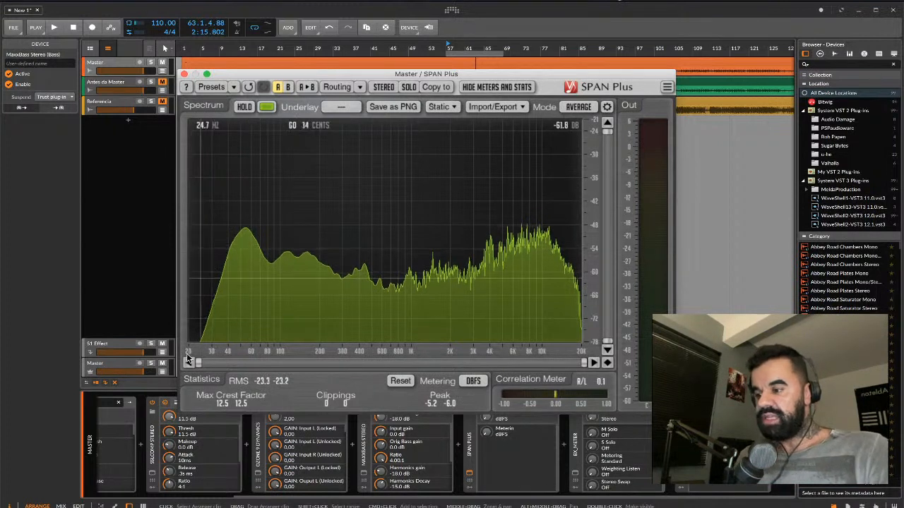
{"action": "left_click", "coordinate": [184, 75]}
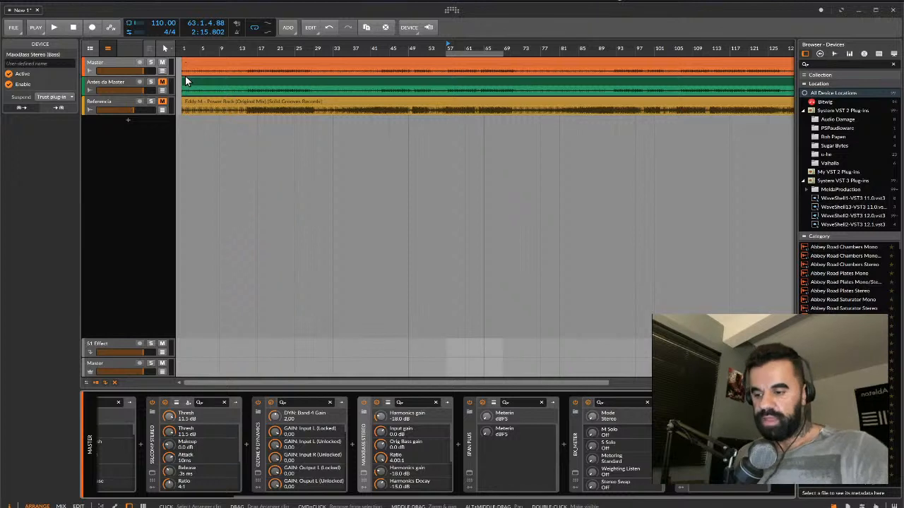
{"action": "key", "text": "space"}
{"action": "key", "text": "space"}
Insert the Ozone 9 Exciter between MaxxBass Stereo and SPAN Plus in the Master chain.
{"action": "left_click", "coordinate": [459, 442]}
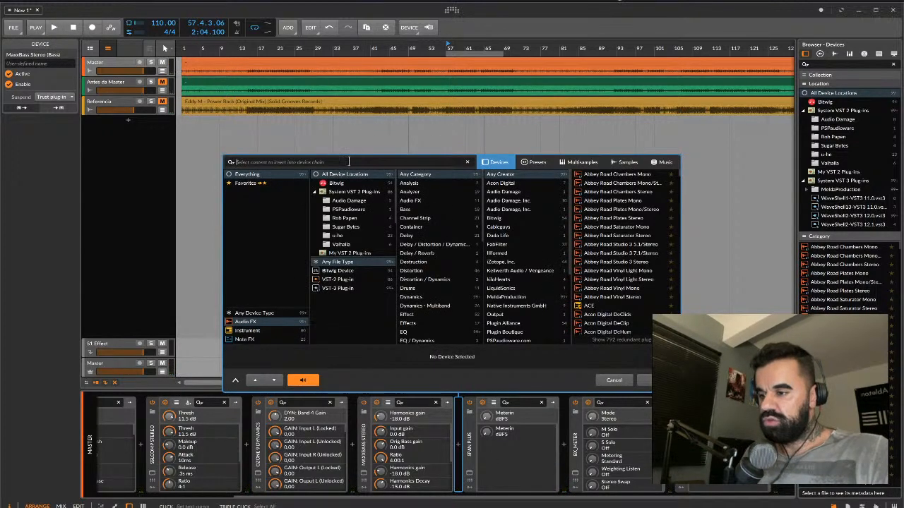
{"action": "type", "text": "exciter"}
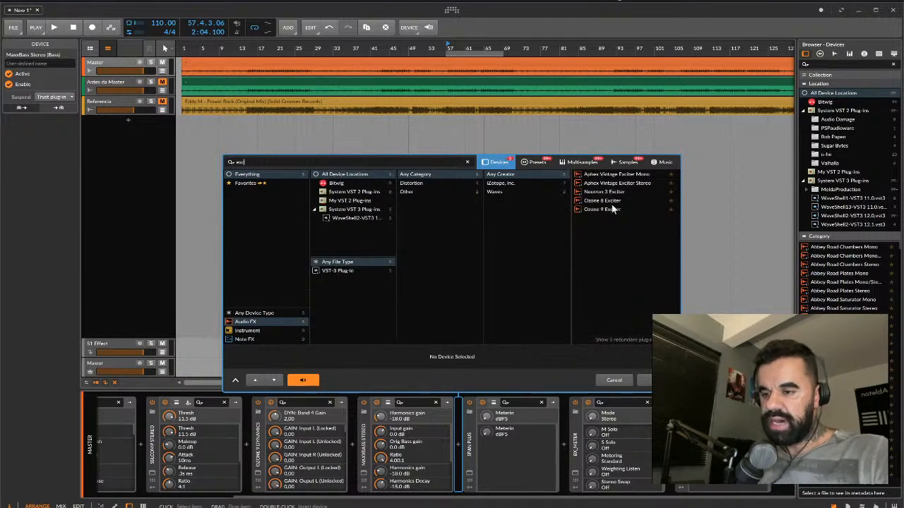
{"action": "left_click", "coordinate": [612, 210]}
{"action": "double_click", "coordinate": [611, 211]}
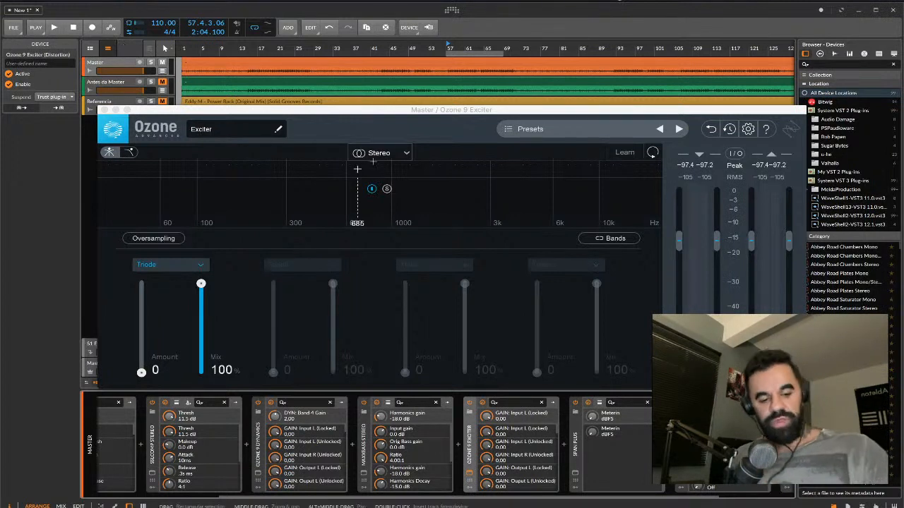
Split the Ozone 9 Exciter into four frequency bands by adding three crossovers, with the middle one at about 1.5 kHz.
{"action": "left_click", "coordinate": [331, 170]}
{"action": "left_click", "coordinate": [428, 170]}
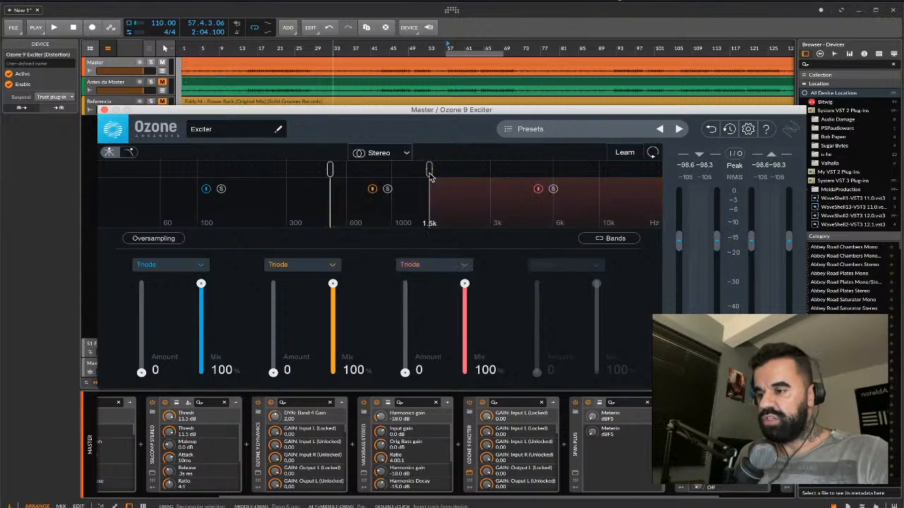
{"action": "left_click", "coordinate": [530, 171]}
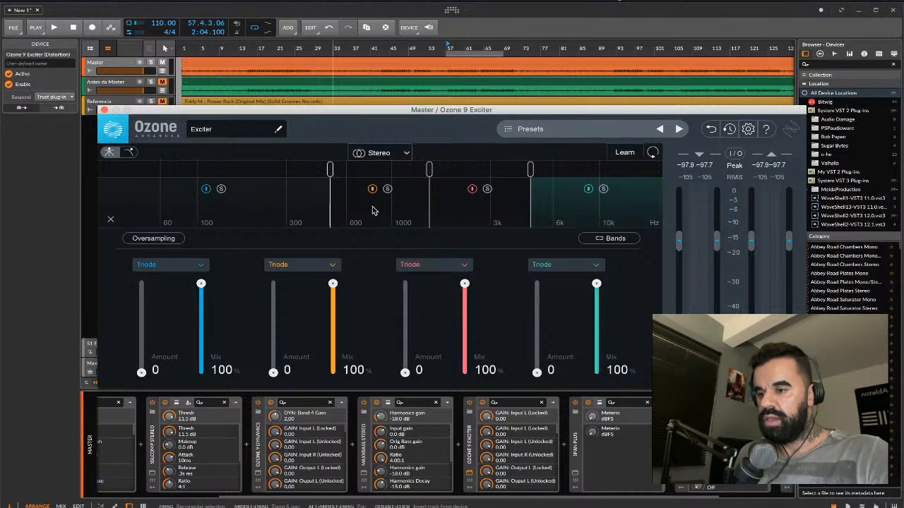
Let the Exciter learn its crossovers during playback, and lower the three splits to just above 100 Hz, 1 kHz and 6 kHz.
{"action": "key", "text": "space"}
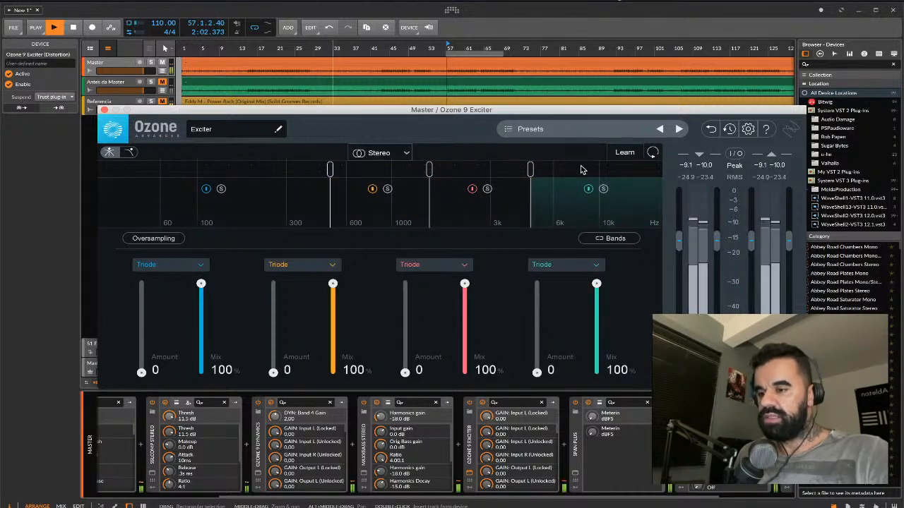
{"action": "left_click", "coordinate": [624, 152]}
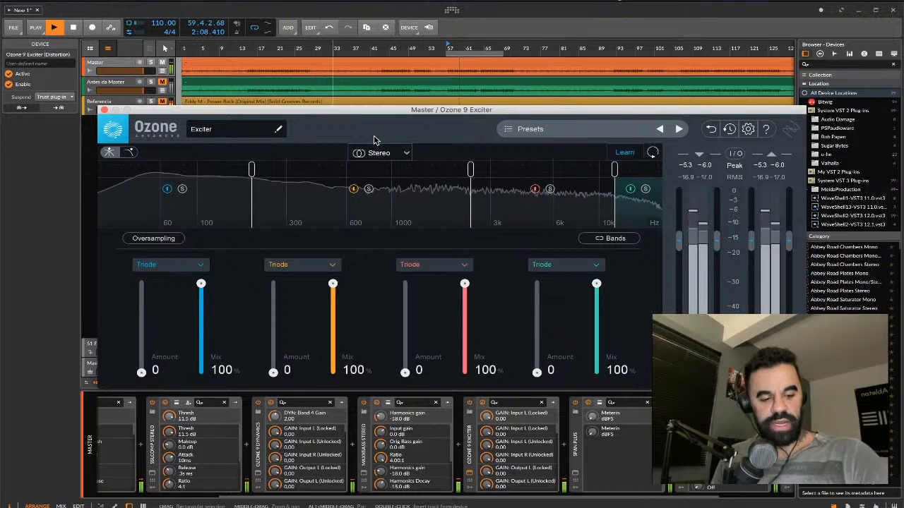
{"action": "left_click", "coordinate": [251, 169]}
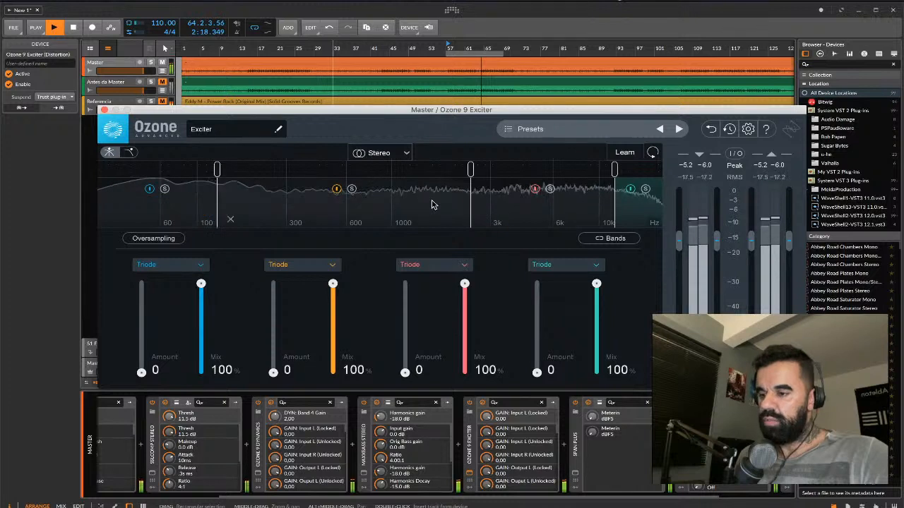
{"action": "left_click", "coordinate": [470, 169]}
{"action": "left_click_drag", "start_coordinate": [432, 173], "coordinate": [407, 176]}
{"action": "left_click", "coordinate": [614, 170]}
{"action": "left_click_drag", "start_coordinate": [613, 175], "coordinate": [564, 176]}
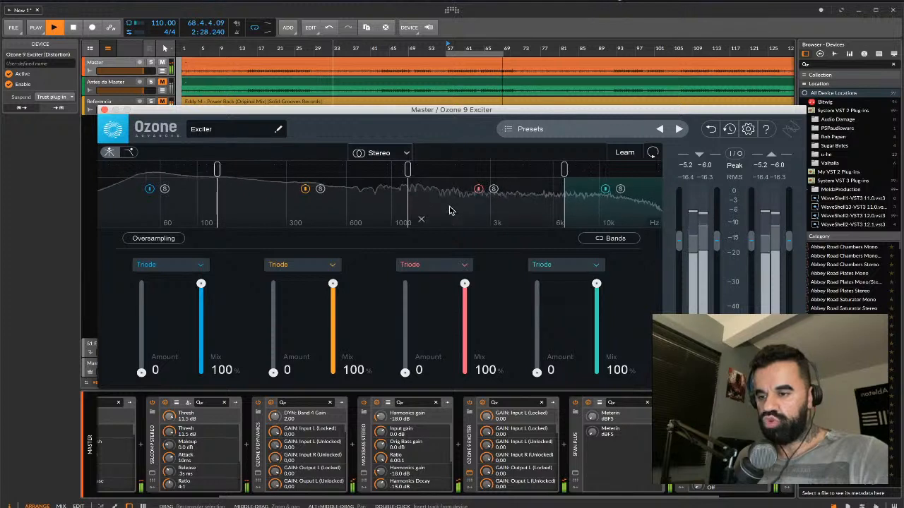
{"action": "key", "text": "space"}
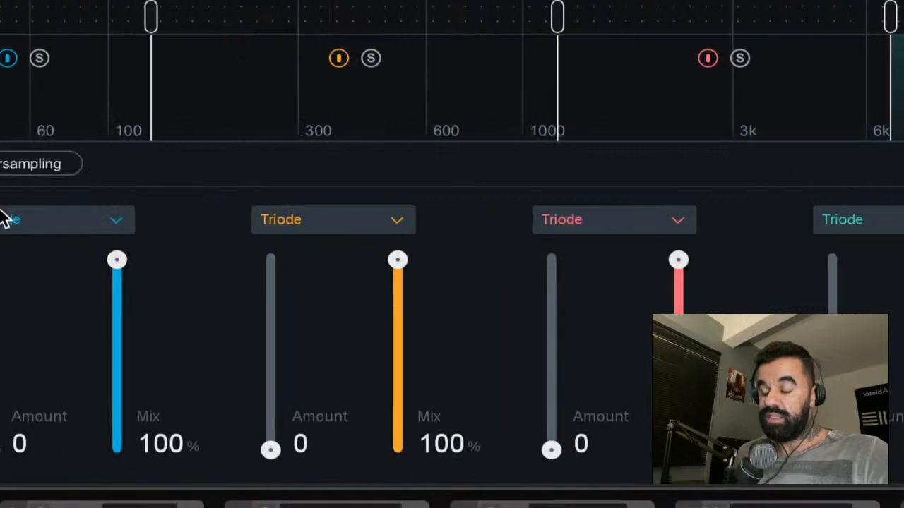
Change the saturation mode of all four Exciter bands to Tape.
{"action": "left_click", "coordinate": [683, 225]}
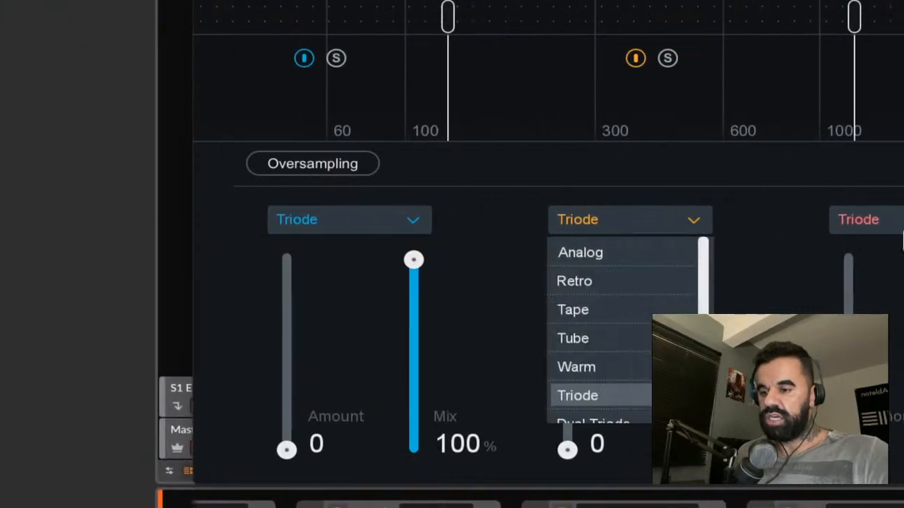
{"action": "left_click", "coordinate": [642, 319]}
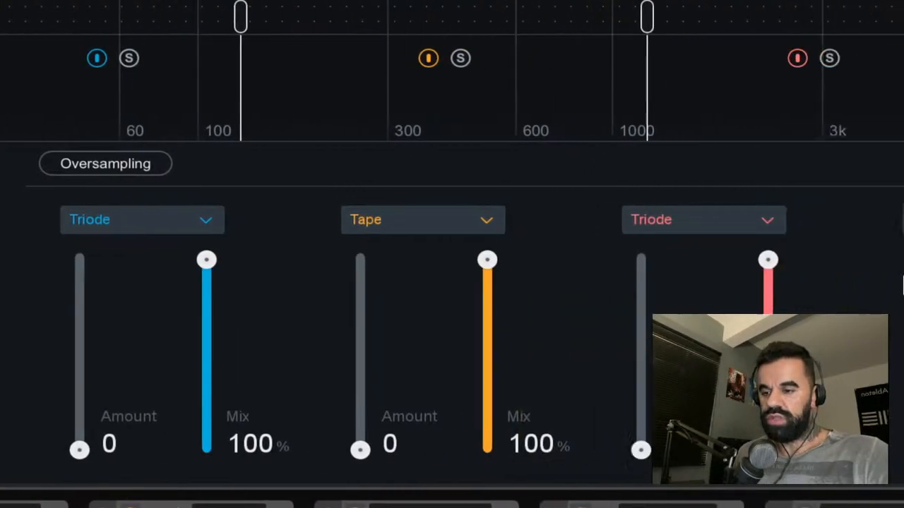
{"action": "left_click", "coordinate": [829, 221]}
{"action": "left_click", "coordinate": [813, 315]}
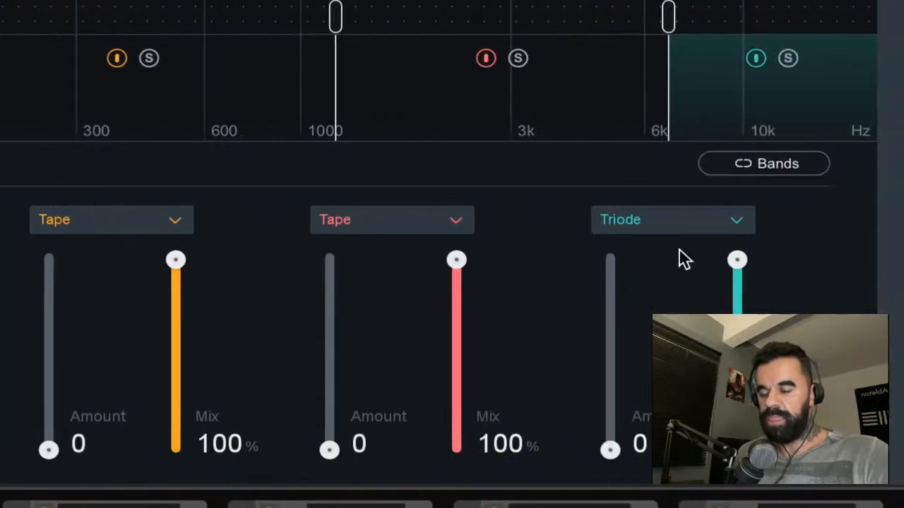
{"action": "left_click", "coordinate": [849, 233]}
{"action": "left_click", "coordinate": [810, 309]}
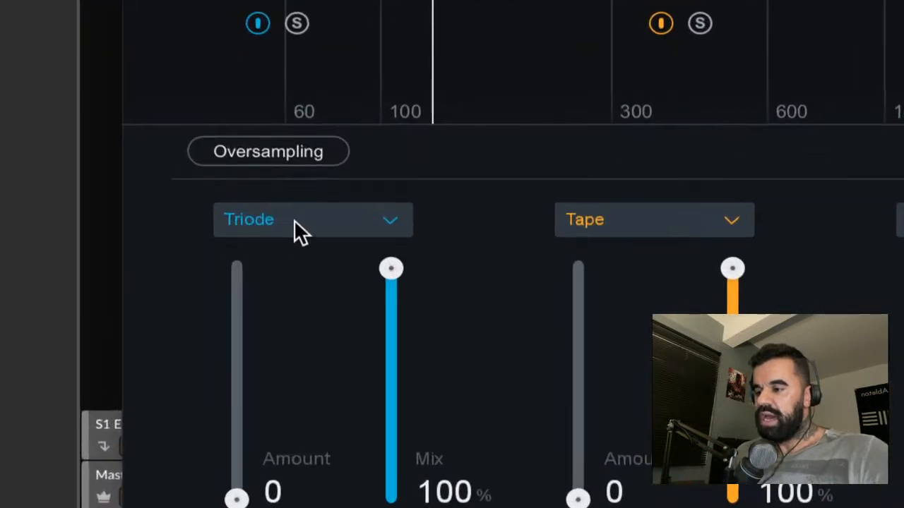
{"action": "left_click", "coordinate": [164, 264]}
{"action": "left_click", "coordinate": [297, 330]}
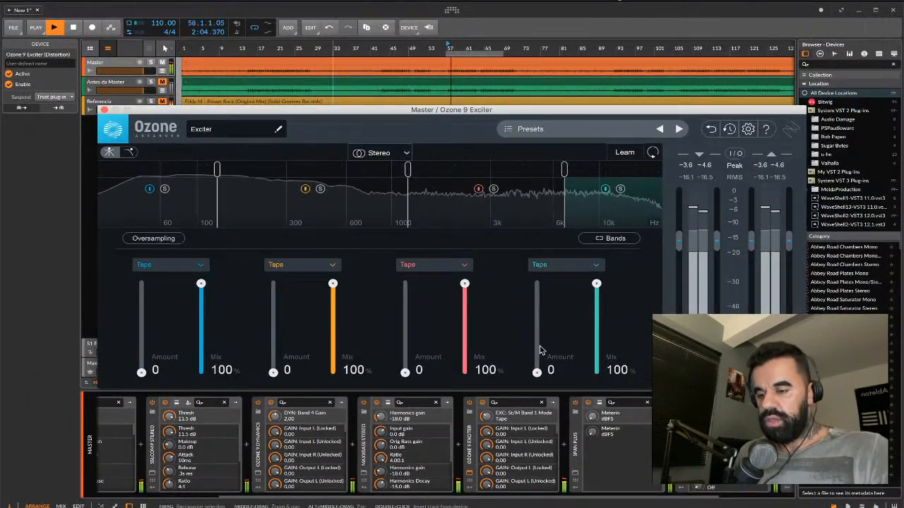
While listening, set the Amount to 11.1 on the second band, 12.1 on the third and 9.3 on the fourth.
{"action": "left_click_drag", "start_coordinate": [536, 372], "coordinate": [531, 394]}
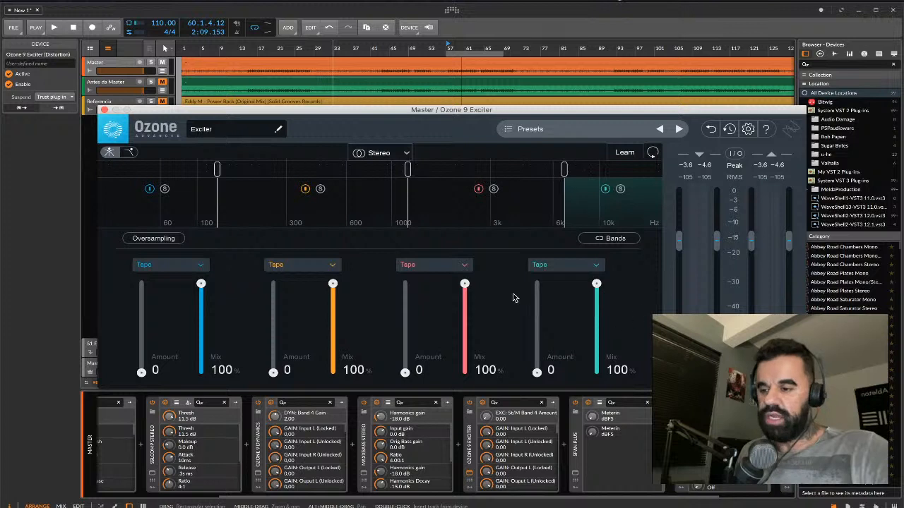
{"action": "key", "text": "space"}
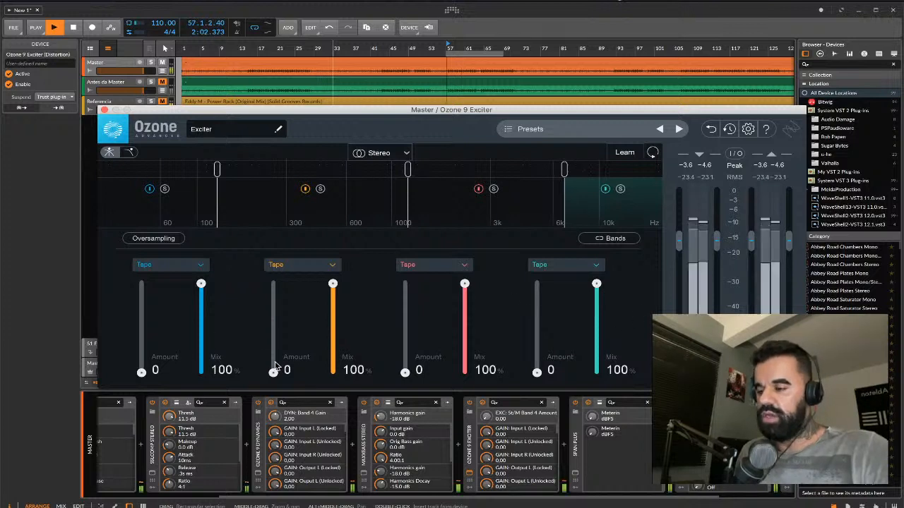
{"action": "left_click_drag", "start_coordinate": [274, 372], "coordinate": [274, 315]}
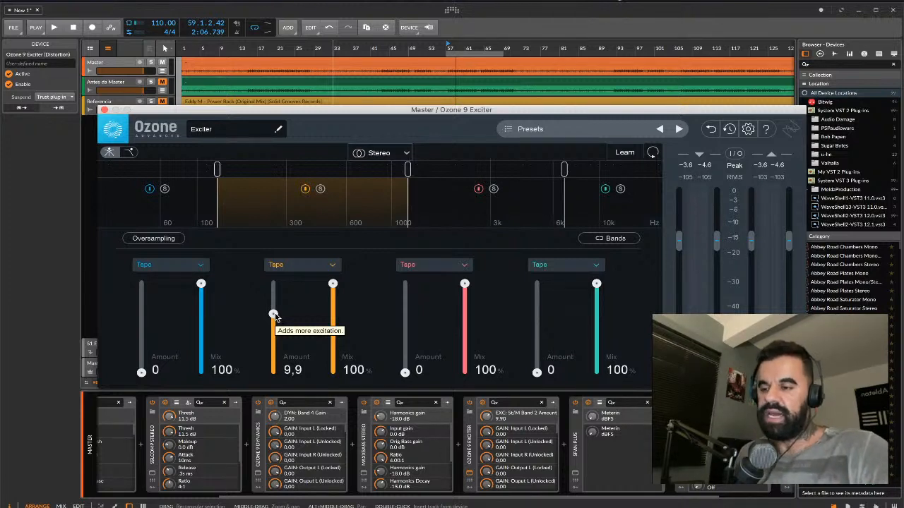
{"action": "key", "text": "space"}
{"action": "left_click_drag", "start_coordinate": [274, 314], "coordinate": [274, 306]}
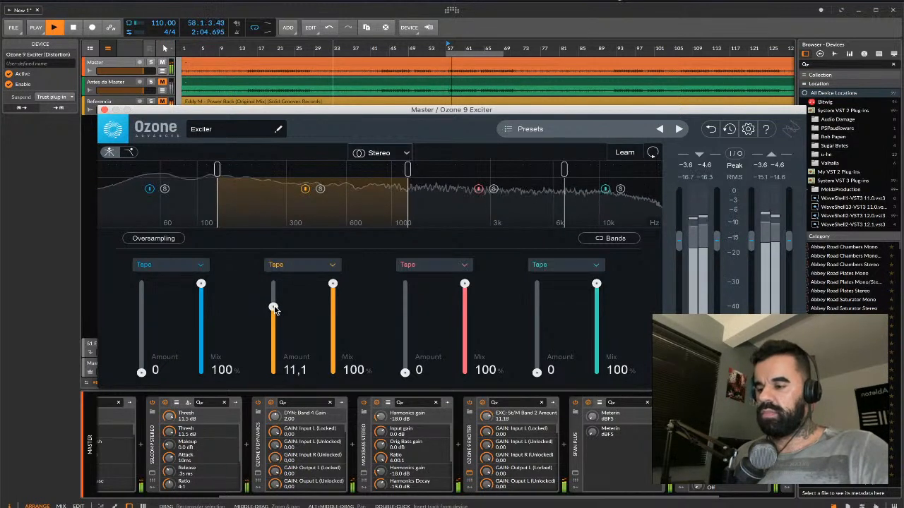
{"action": "left_click_drag", "start_coordinate": [405, 372], "coordinate": [405, 301]}
{"action": "left_click_drag", "start_coordinate": [537, 375], "coordinate": [536, 322]}
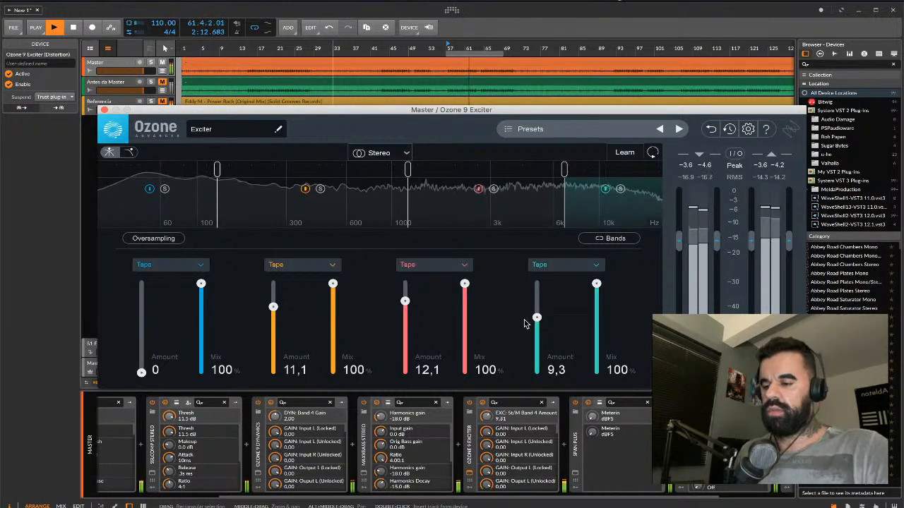
{"action": "key", "text": "space"}
Lower the Mix of all four Exciter bands to 0% and set the lowest band's Amount to 4.4.
{"action": "left_click_drag", "start_coordinate": [332, 285], "coordinate": [334, 376]}
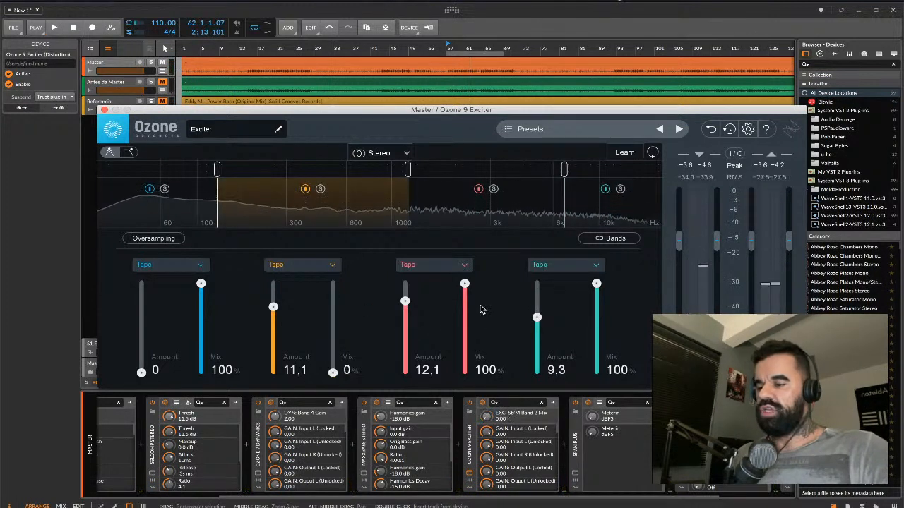
{"action": "left_click_drag", "start_coordinate": [465, 284], "coordinate": [464, 374]}
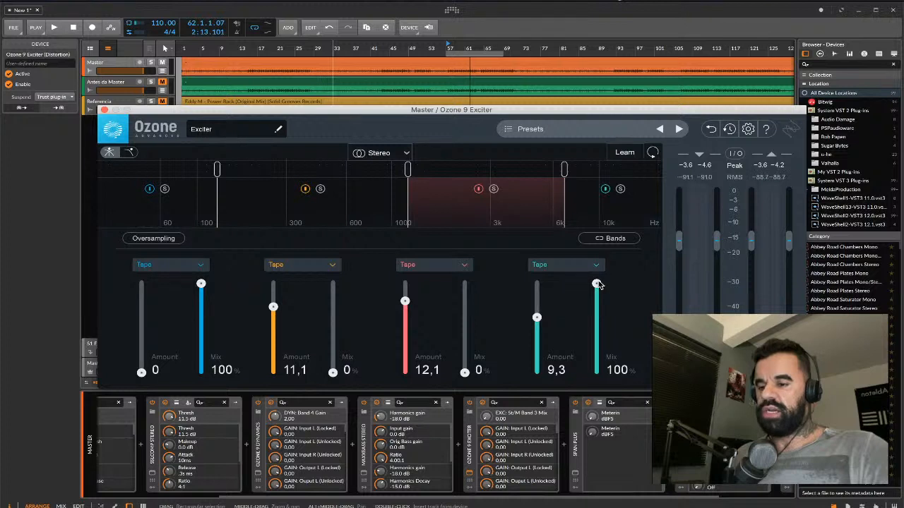
{"action": "left_click_drag", "start_coordinate": [597, 284], "coordinate": [605, 404]}
{"action": "key", "text": "space"}
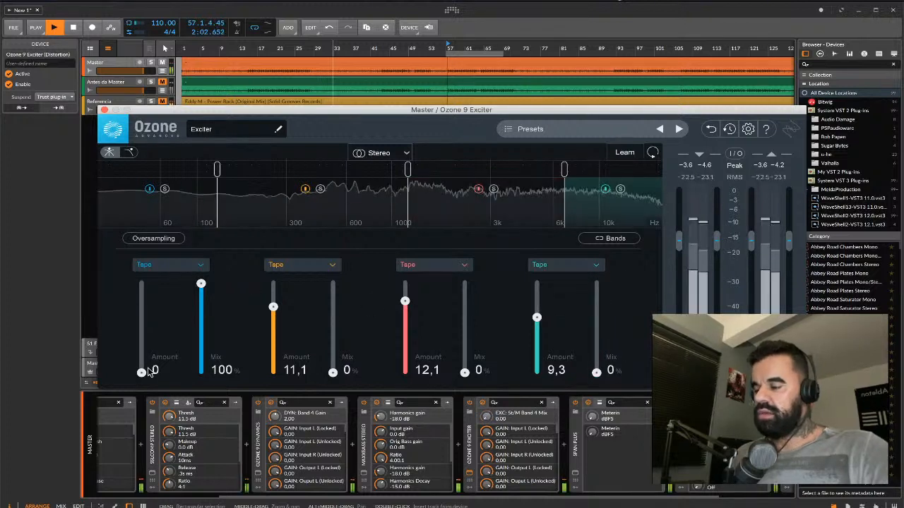
{"action": "left_click_drag", "start_coordinate": [142, 372], "coordinate": [141, 347]}
{"action": "left_click_drag", "start_coordinate": [201, 284], "coordinate": [209, 424]}
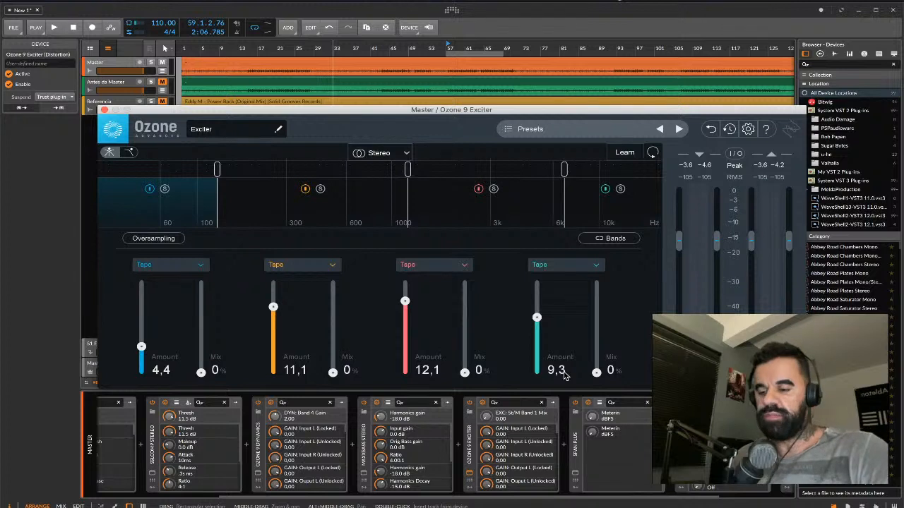
While listening, raise the Mix to 30.1% on the second band, 32.0% on the third and 32.7% on the fourth, and close the Exciter.
{"action": "left_click_drag", "start_coordinate": [145, 110], "coordinate": [145, 153]}
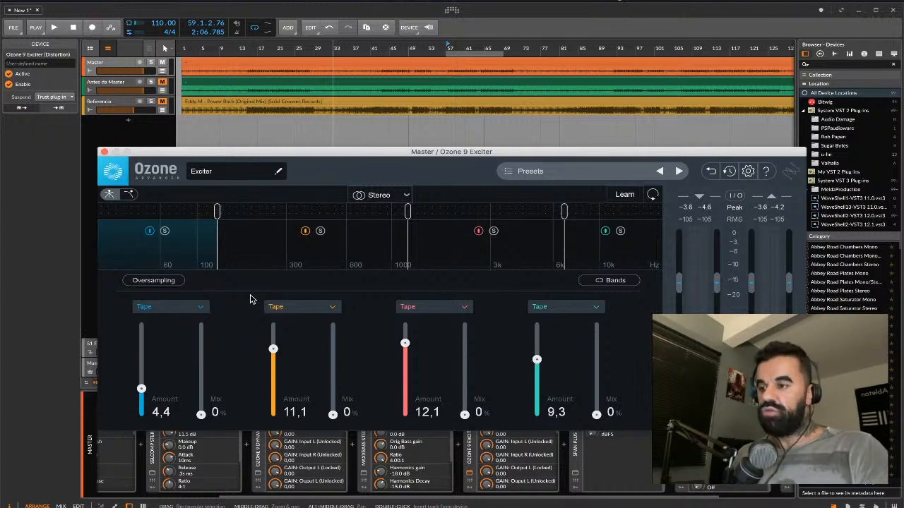
{"action": "key", "text": "space"}
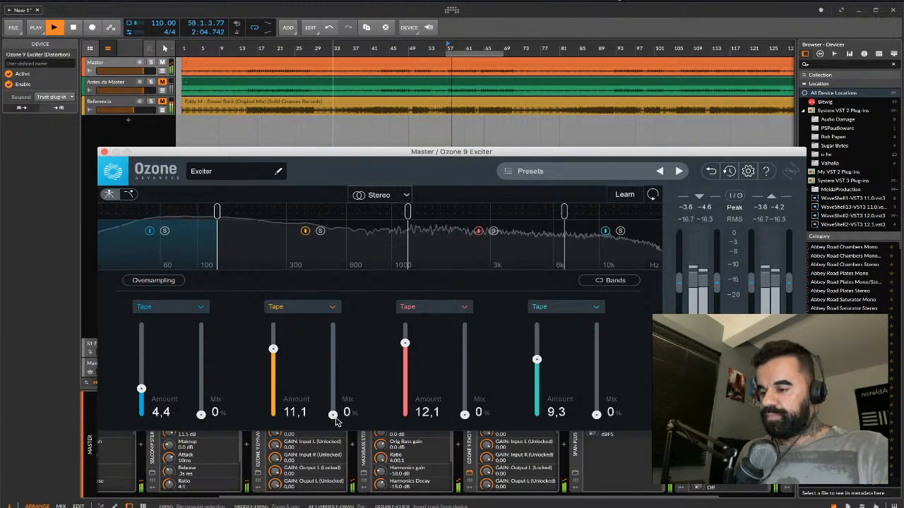
{"action": "left_click_drag", "start_coordinate": [332, 414], "coordinate": [332, 387]}
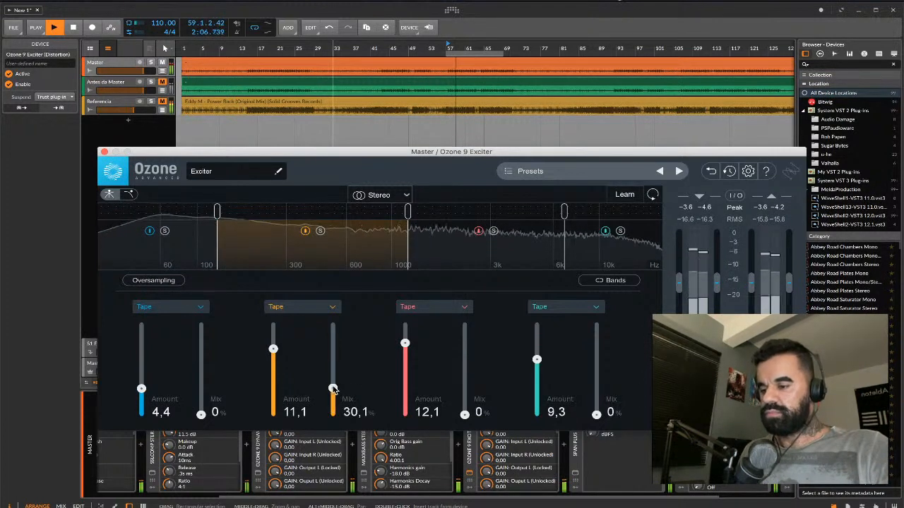
{"action": "left_click_drag", "start_coordinate": [465, 414], "coordinate": [464, 388]}
{"action": "left_click_drag", "start_coordinate": [597, 414], "coordinate": [596, 388]}
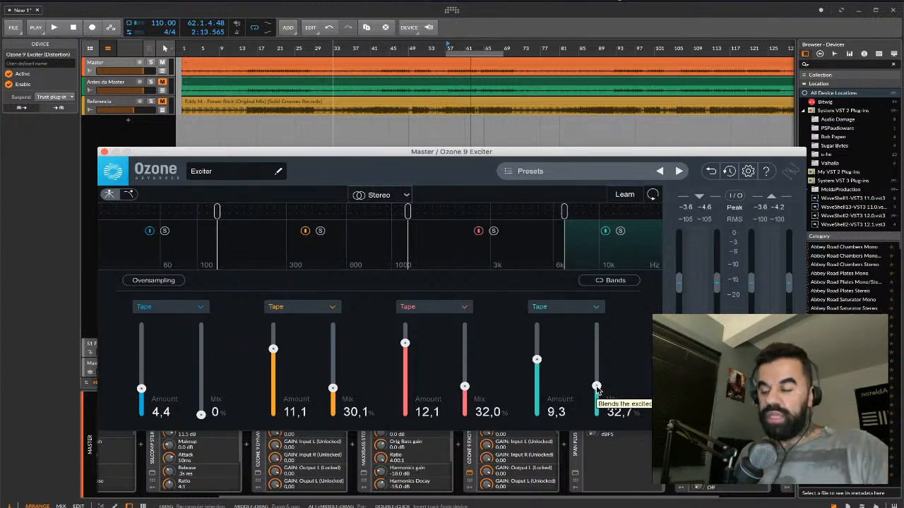
{"action": "left_click", "coordinate": [104, 152]}
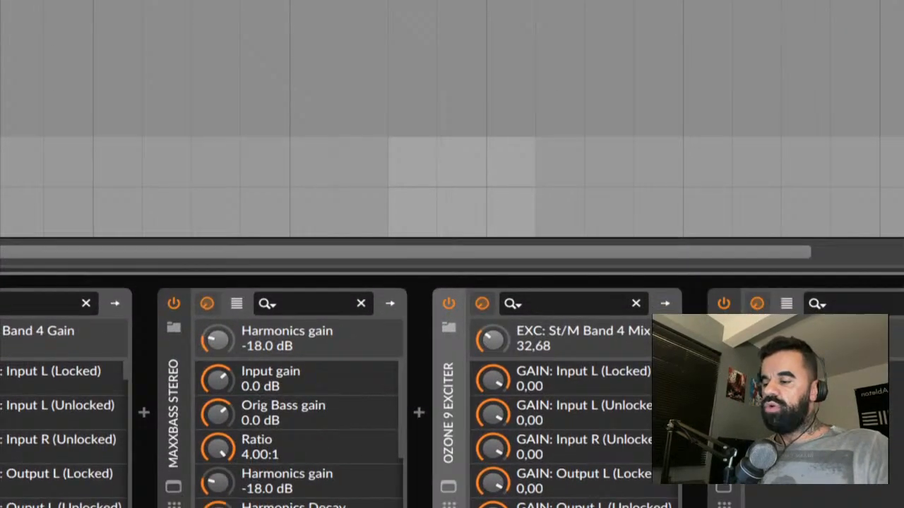
Compare the master during playback with the Ozone 9 Exciter bypassed and active, and review its settings.
{"action": "key", "text": "space"}
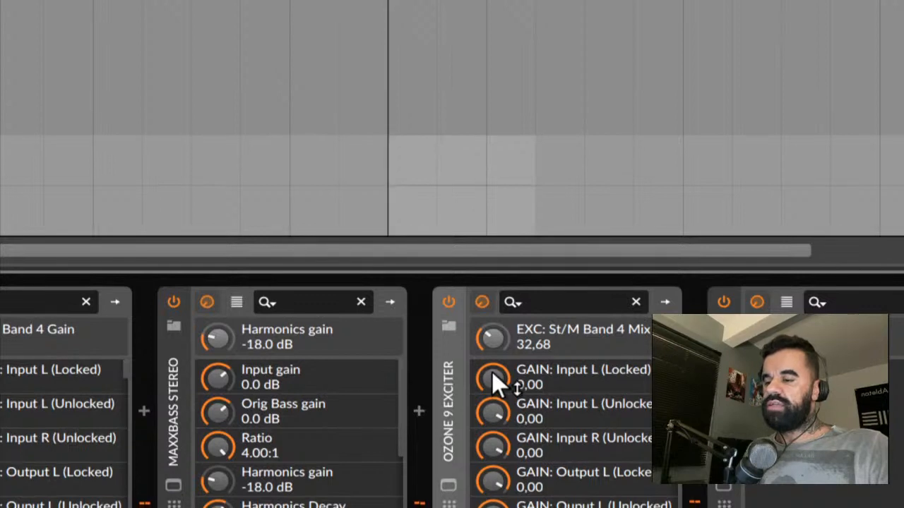
{"action": "left_click", "coordinate": [449, 300]}
{"action": "left_click", "coordinate": [450, 299]}
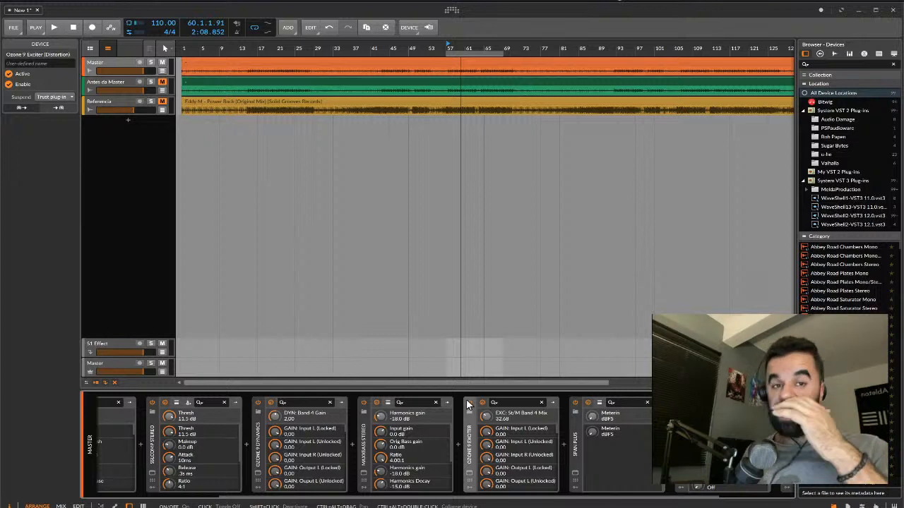
{"action": "left_click", "coordinate": [469, 478]}
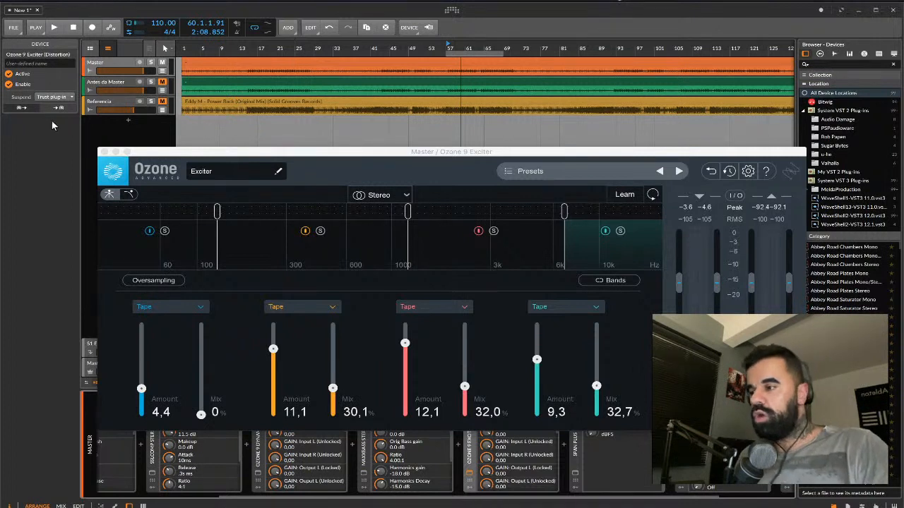
{"action": "left_click", "coordinate": [105, 152]}
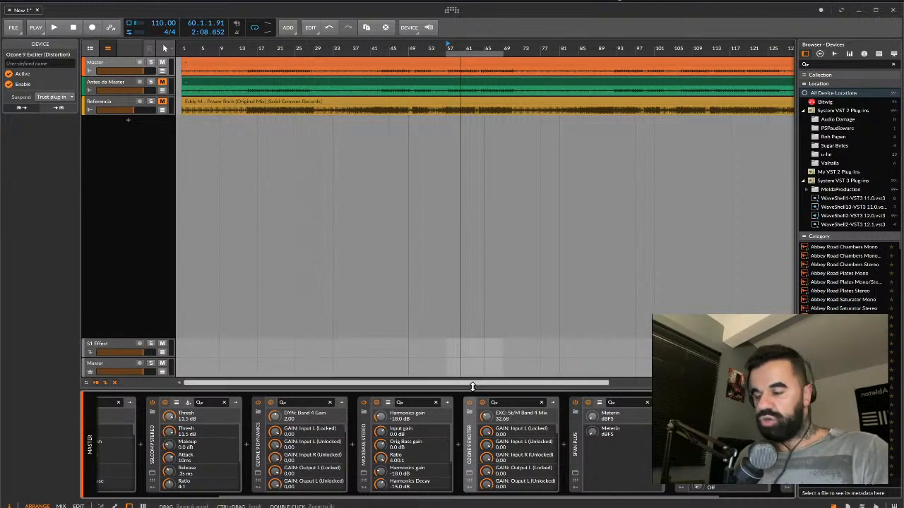
Examine the master's frequency spectrum in SPAN Plus during playback, and close the analyzer.
{"action": "scroll", "coordinate": [671, 459], "scroll_direction": "right", "scroll_amount": 2}
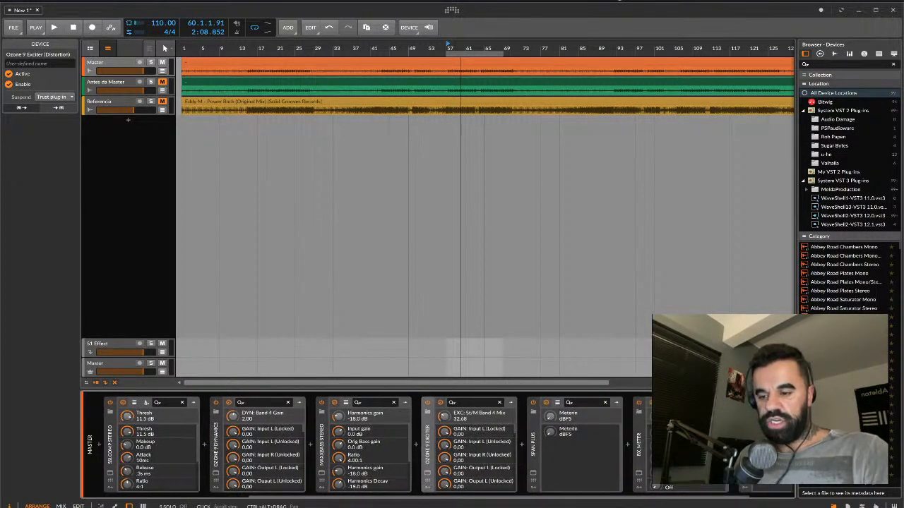
{"action": "left_click", "coordinate": [533, 475]}
{"action": "key", "text": "space"}
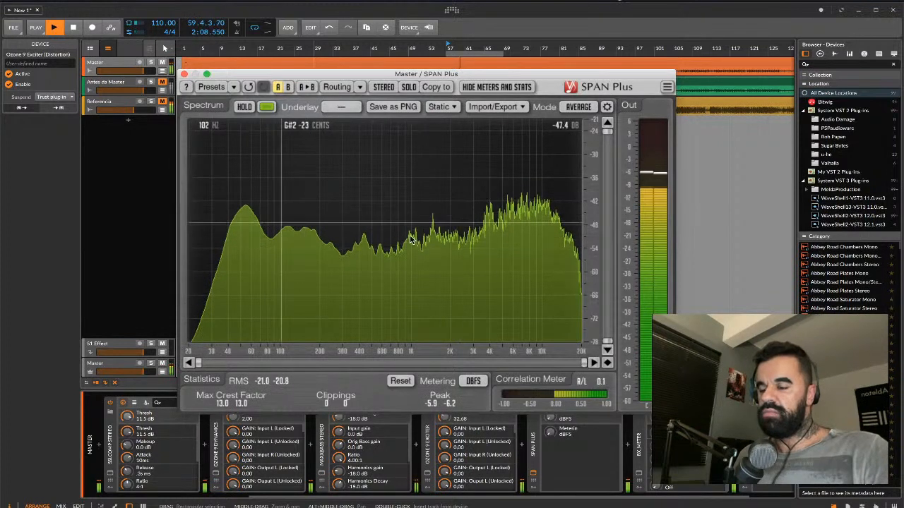
{"action": "key", "text": "space"}
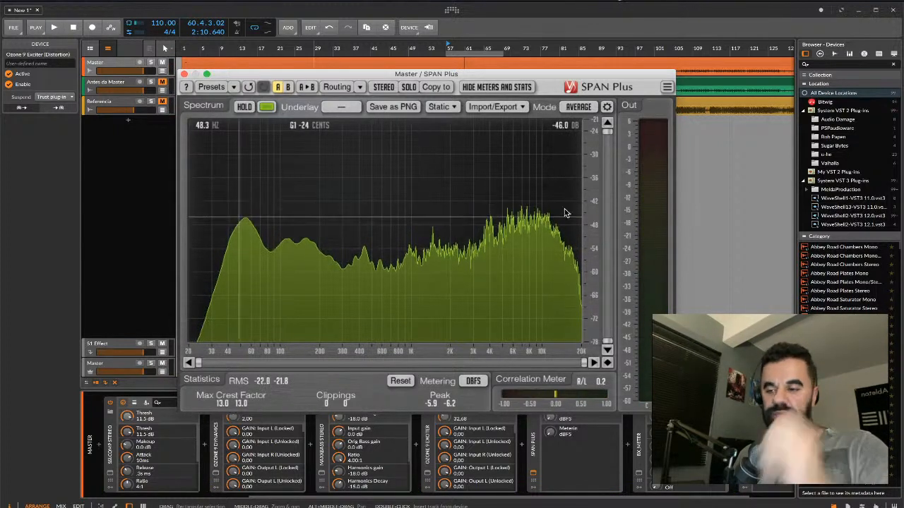
{"action": "left_click", "coordinate": [184, 74]}
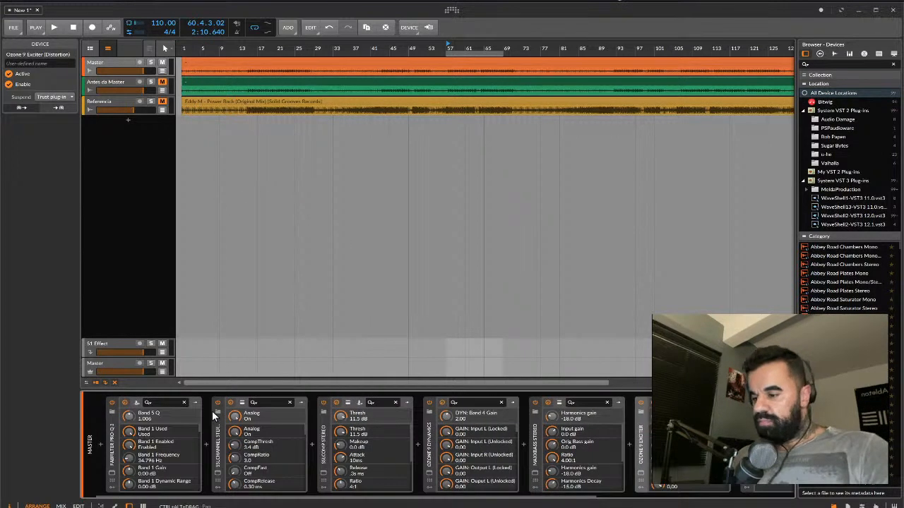
Insert PSP BussPressor into the Master chain between Ozone 9 Exciter and SPAN Plus, searching for "buss".
{"action": "scroll", "coordinate": [212, 415], "scroll_direction": "right", "scroll_amount": 3}
{"action": "left_click", "coordinate": [457, 445]}
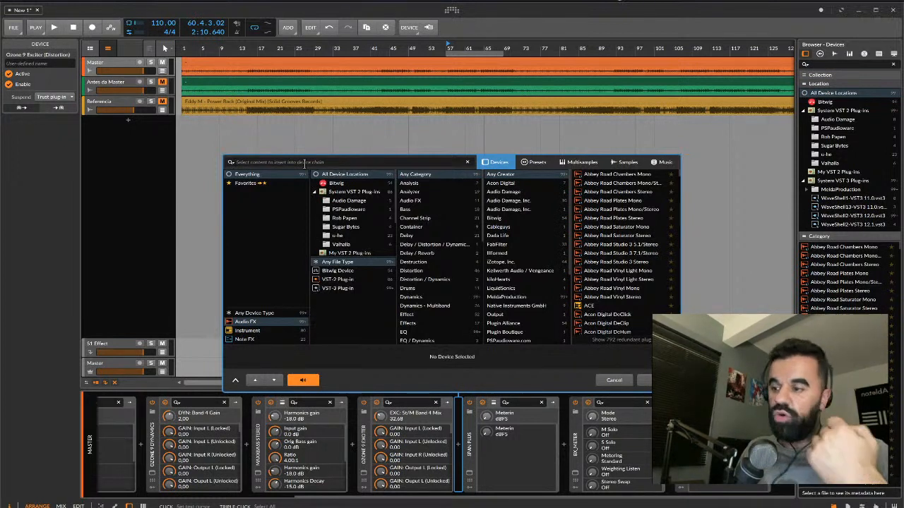
{"action": "type", "text": "buss"}
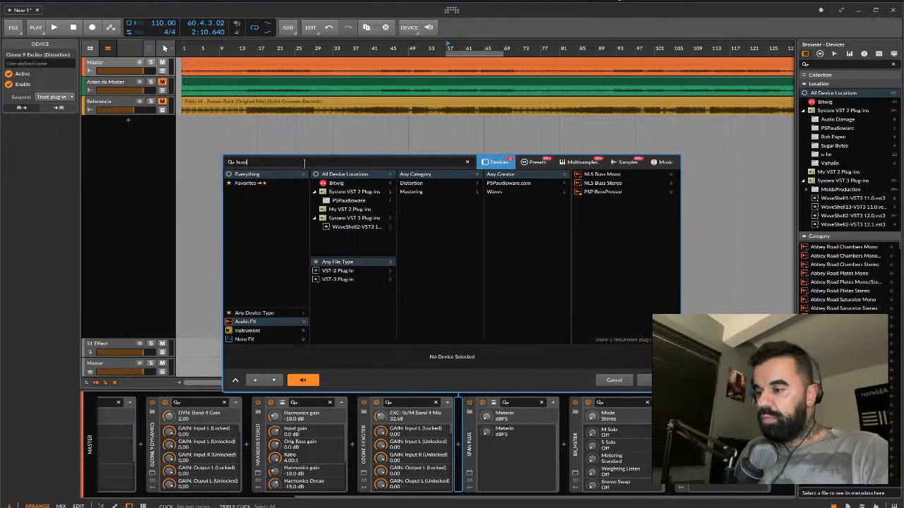
{"action": "double_click", "coordinate": [604, 191]}
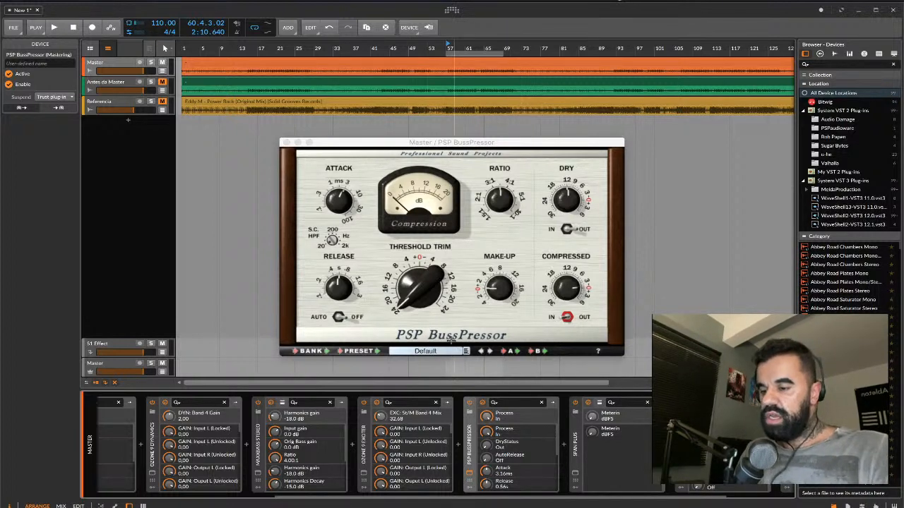
Load the BussPressor's Pumping preset, and set Attack to 3.16 ms, Make-up to 0 and Threshold Trim to 24.0.
{"action": "left_click", "coordinate": [465, 351]}
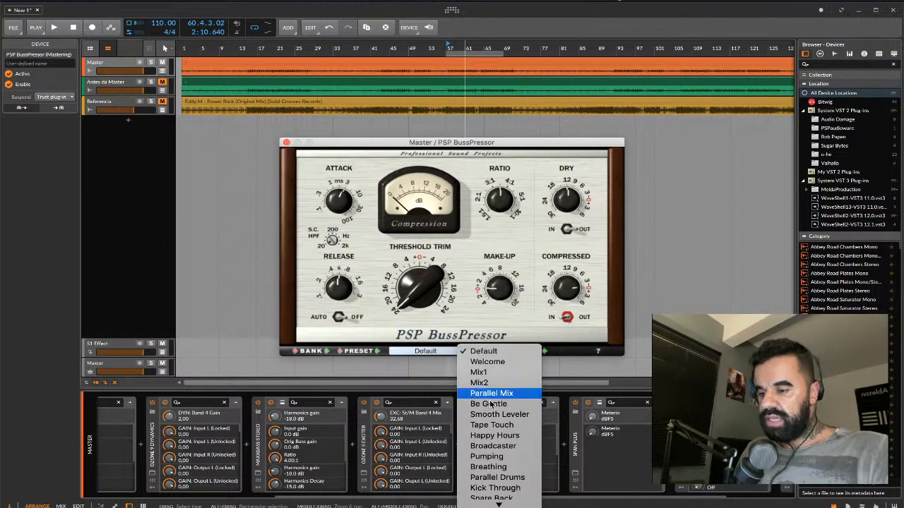
{"action": "left_click", "coordinate": [486, 451]}
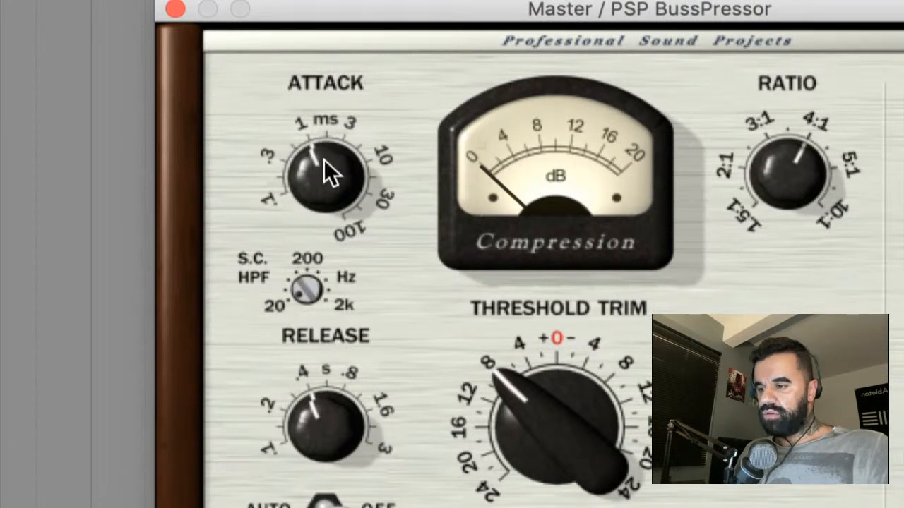
{"action": "left_click_drag", "start_coordinate": [323, 180], "coordinate": [335, 147]}
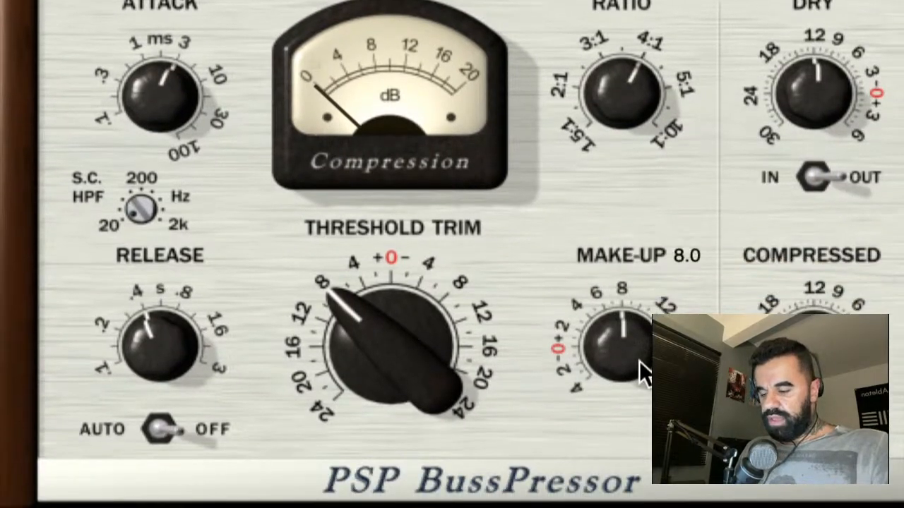
{"action": "left_click_drag", "start_coordinate": [624, 351], "coordinate": [605, 379]}
{"action": "left_click_drag", "start_coordinate": [364, 312], "coordinate": [362, 259]}
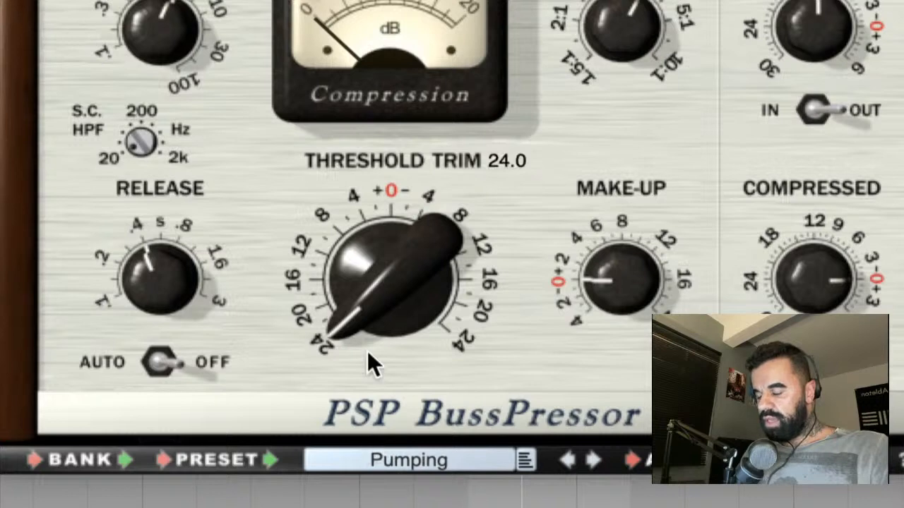
While listening, adjust the BussPressor's Threshold Trim to the parameter value -36.3, and close the compressor.
{"action": "key", "text": "space"}
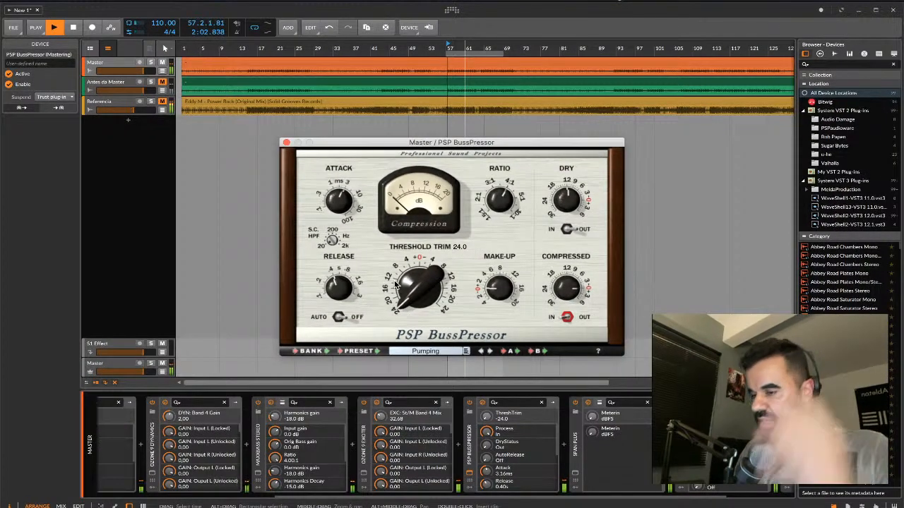
{"action": "left_click_drag", "start_coordinate": [397, 285], "coordinate": [419, 249]}
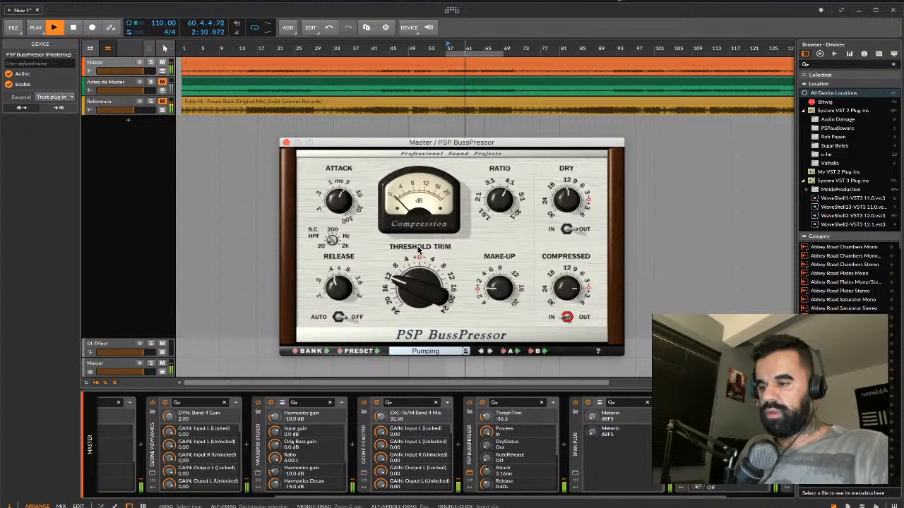
{"action": "key", "text": "space"}
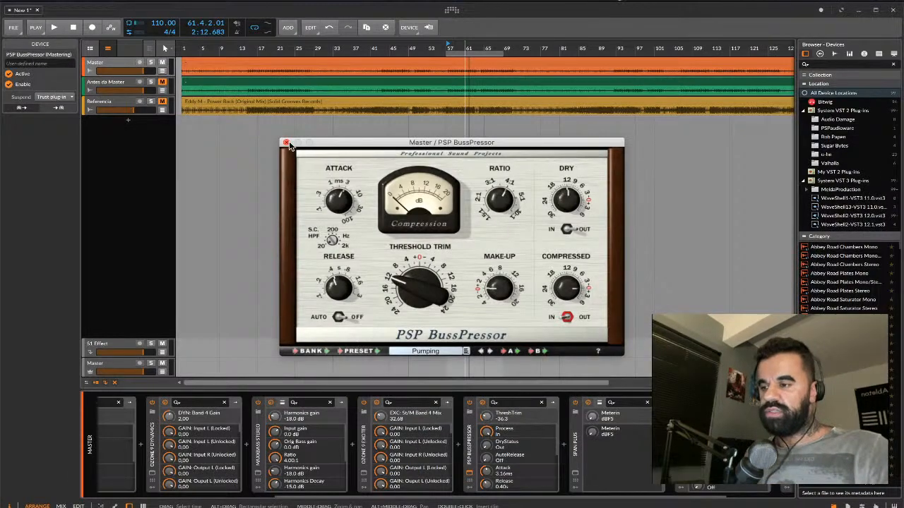
{"action": "left_click", "coordinate": [286, 143]}
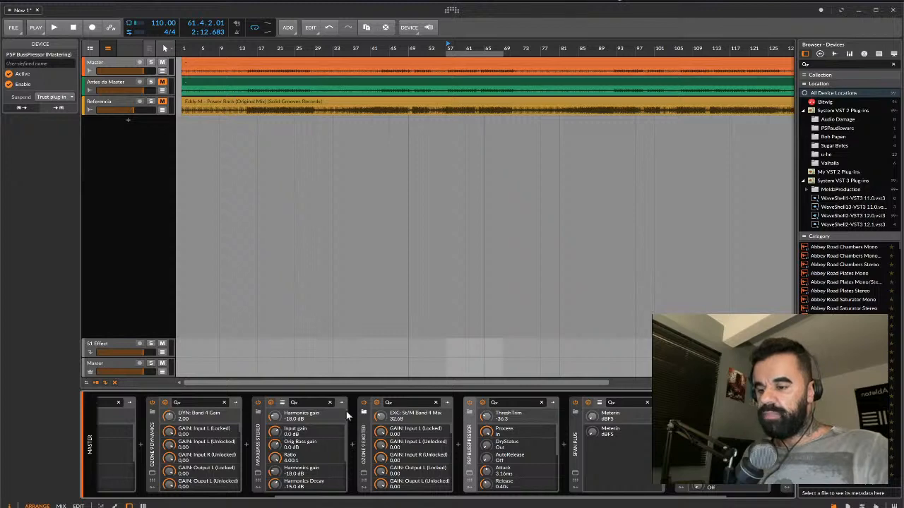
Insert SPL TwinTube into the Master chain between PSP BussPressor and SPAN Plus, searching for "twin".
{"action": "left_click", "coordinate": [561, 444]}
{"action": "type", "text": "twin"}
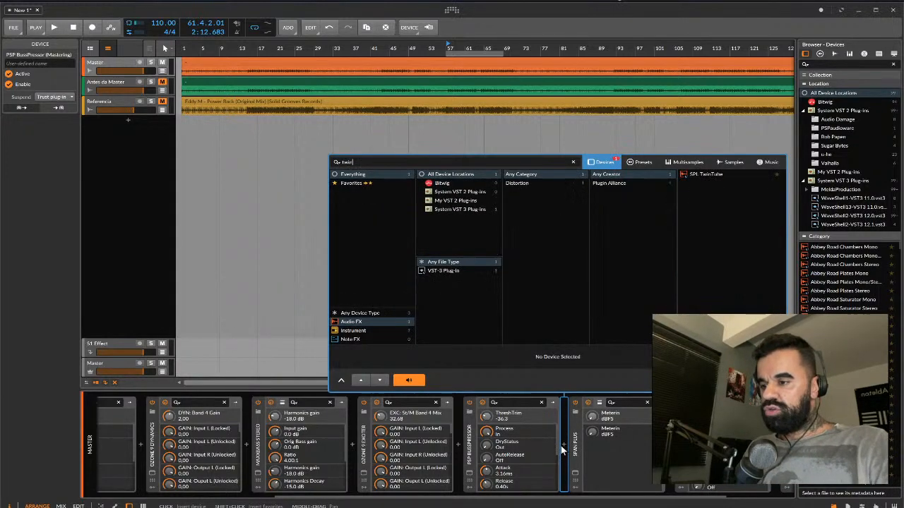
{"action": "double_click", "coordinate": [705, 173]}
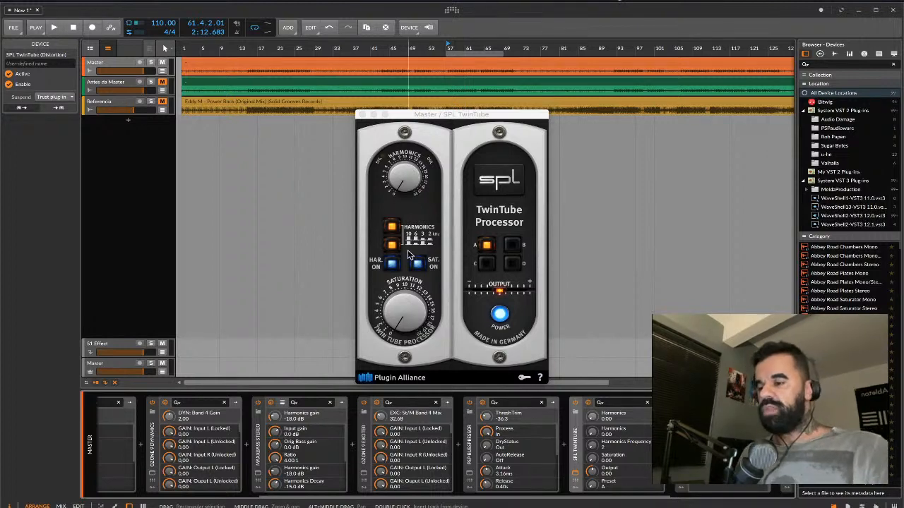
{"action": "left_click_drag", "start_coordinate": [434, 118], "coordinate": [418, 79]}
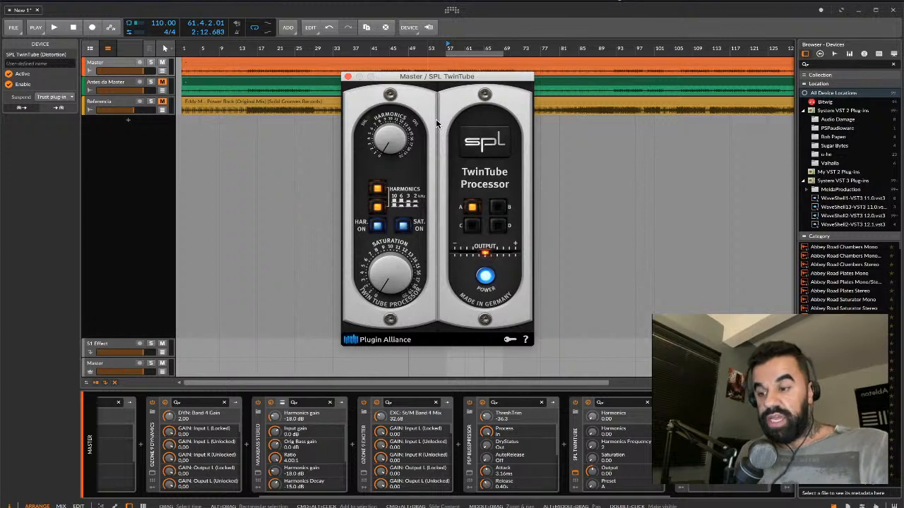
During playback, set TwinTube's Saturation to 1.44 and Harmonics to 3.36, and close the plug-in.
{"action": "key", "text": "space"}
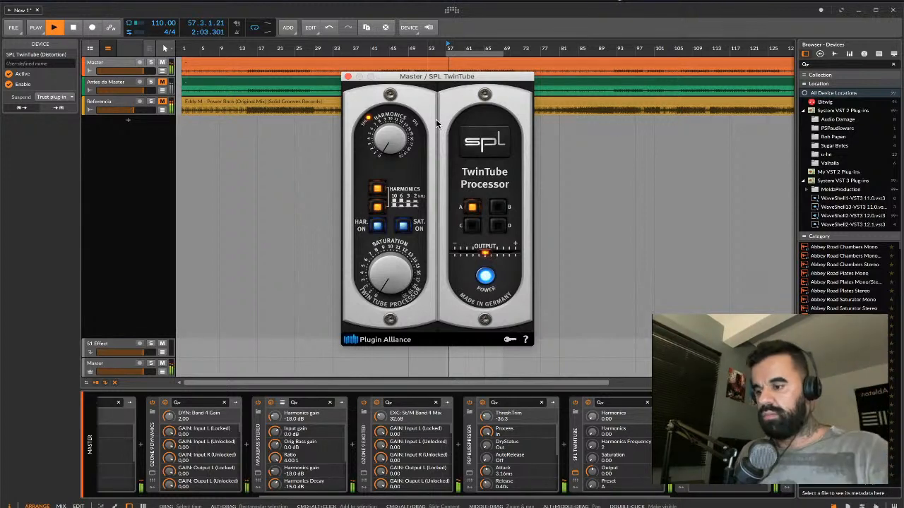
{"action": "left_click_drag", "start_coordinate": [386, 280], "coordinate": [384, 269]}
{"action": "mouse_move", "coordinate": [385, 139]}
{"action": "left_mouse_down"}
{"action": "mouse_move", "coordinate": [396, 79]}
{"action": "mouse_move", "coordinate": [395, 129]}
{"action": "left_mouse_up"}
{"action": "mouse_move", "coordinate": [403, 273]}
{"action": "left_mouse_down"}
{"action": "mouse_move", "coordinate": [406, 203]}
{"action": "mouse_move", "coordinate": [406, 273]}
{"action": "mouse_move", "coordinate": [394, 284]}
{"action": "left_mouse_up"}
{"action": "key", "text": "space"}
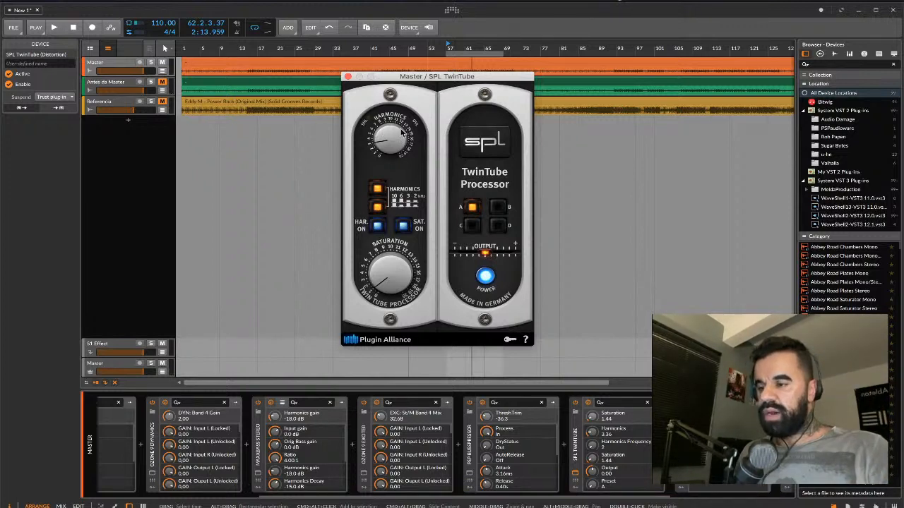
{"action": "left_click", "coordinate": [344, 76]}
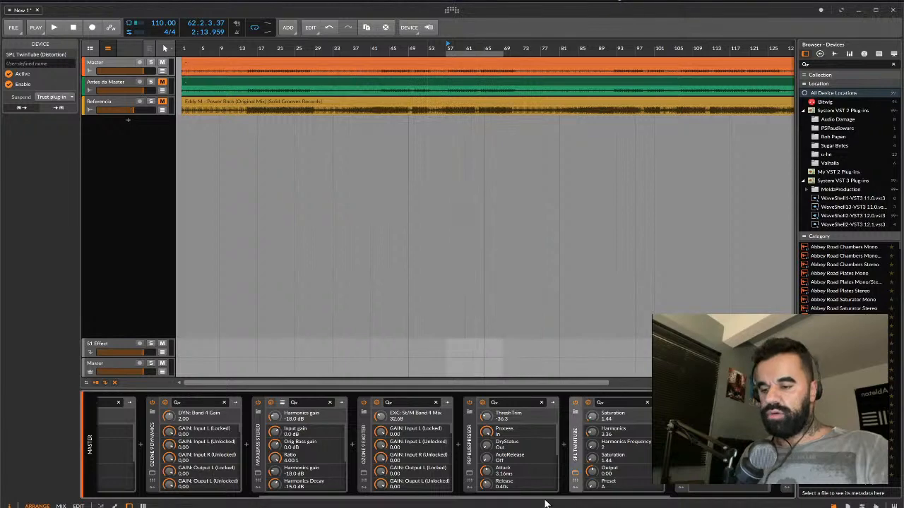
Insert SPL Vitalizer MK2-T into the Master chain between SPL TwinTube and SPAN Plus, searching for "vit".
{"action": "scroll", "coordinate": [625, 436], "scroll_direction": "right", "scroll_amount": 3}
{"action": "scroll", "coordinate": [645, 417], "scroll_direction": "right", "scroll_amount": 3}
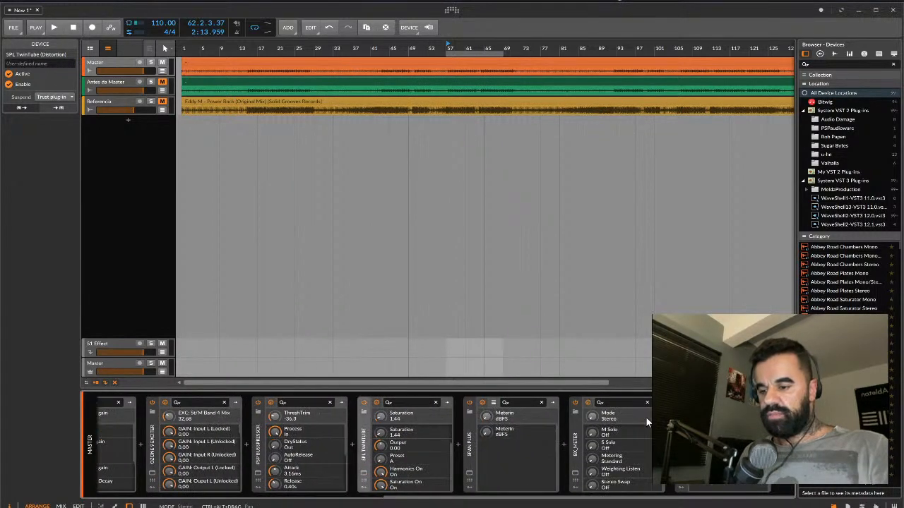
{"action": "left_click", "coordinate": [458, 446]}
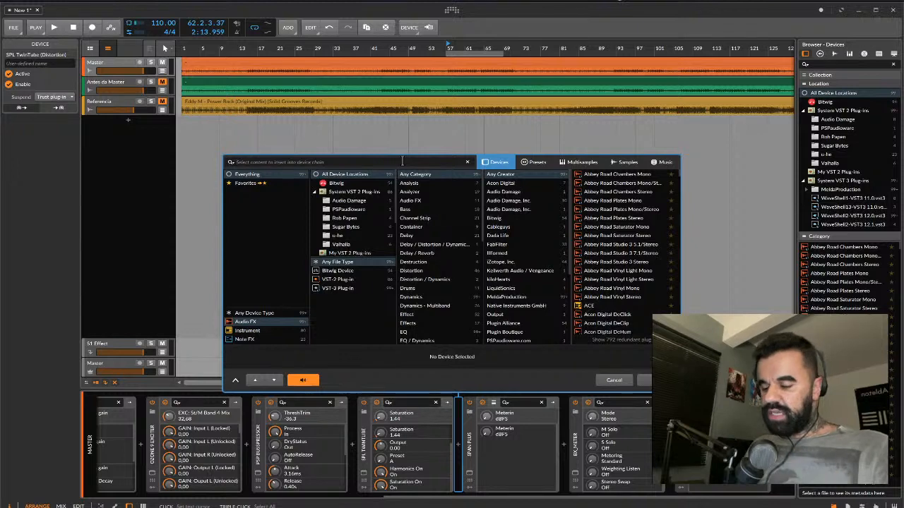
{"action": "type", "text": "vit"}
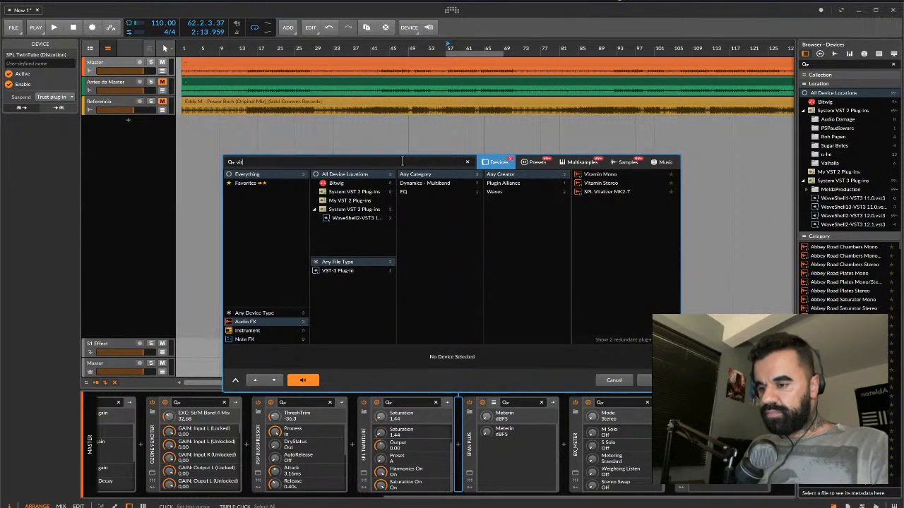
{"action": "double_click", "coordinate": [606, 190]}
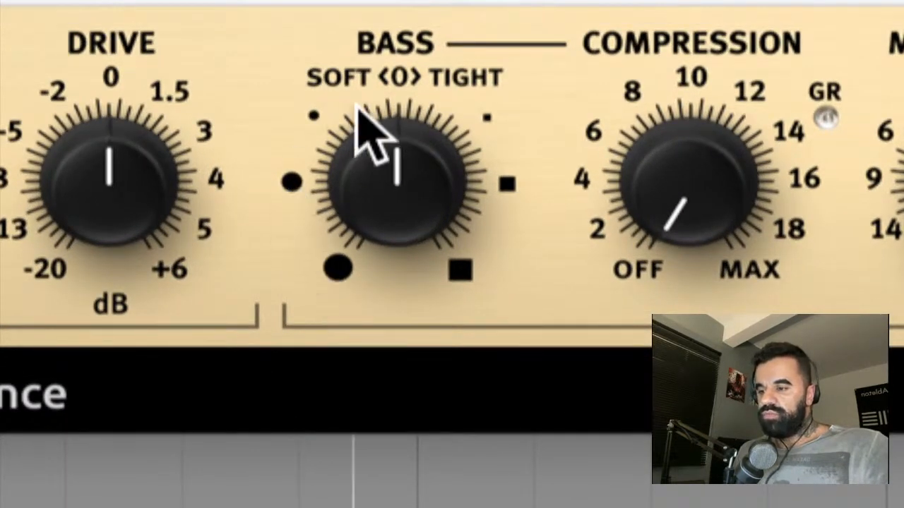
Set the Vitalizer's Bass to -6.36 on the soft side, and try out the Stereo Expander.
{"action": "left_click_drag", "start_coordinate": [396, 150], "coordinate": [383, 273]}
{"action": "left_click_drag", "start_coordinate": [383, 191], "coordinate": [363, 172]}
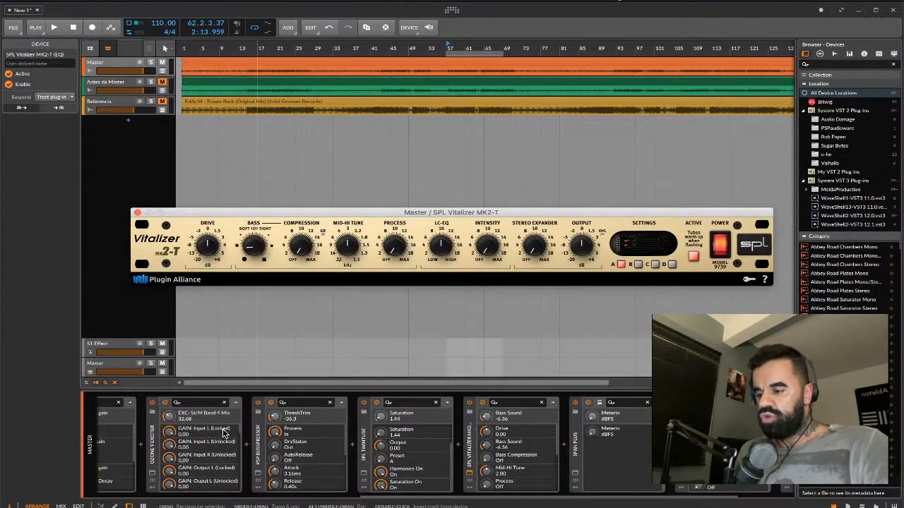
{"action": "scroll", "coordinate": [225, 434], "scroll_direction": "left", "scroll_amount": 3}
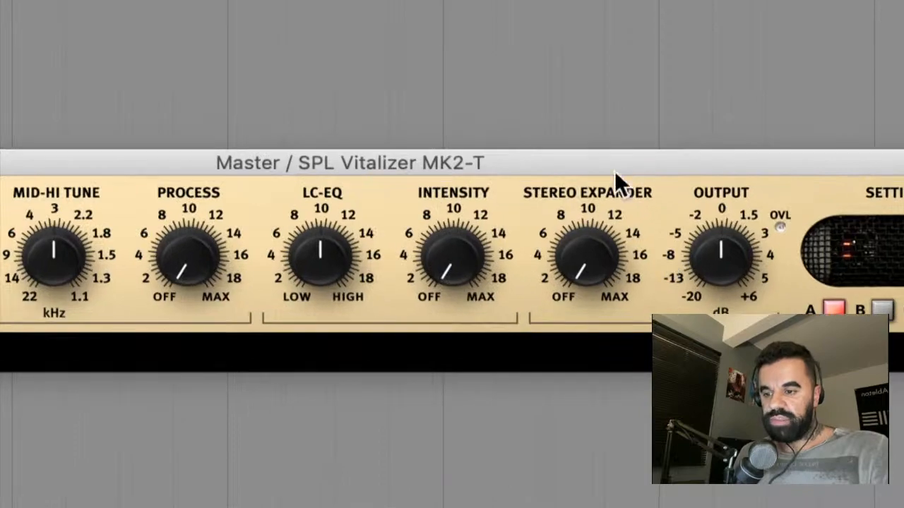
{"action": "left_click_drag", "start_coordinate": [588, 256], "coordinate": [600, 145]}
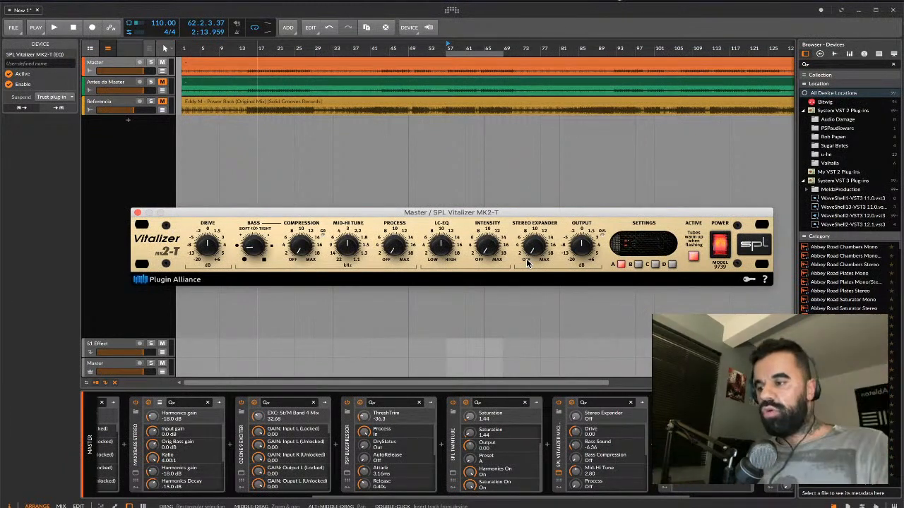
During playback, set the Vitalizer's Process to 3.00, Bass Compression to 5.16 and Drive to +0.78, raise the Stereo Expander, and close it.
{"action": "key", "text": "space"}
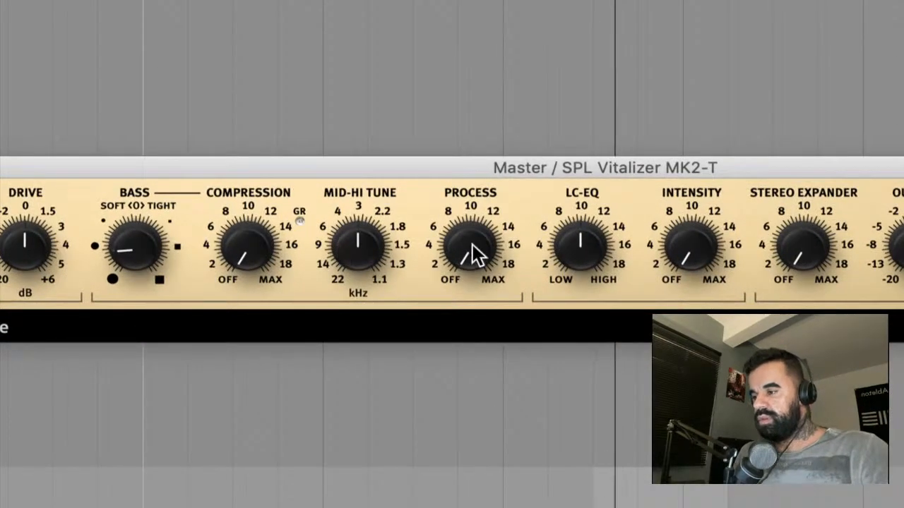
{"action": "left_click_drag", "start_coordinate": [478, 247], "coordinate": [479, 216]}
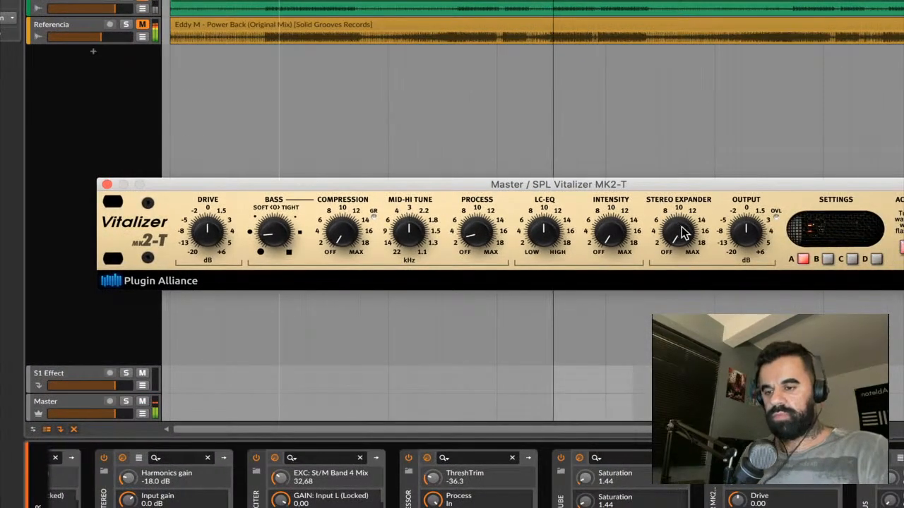
{"action": "left_click_drag", "start_coordinate": [682, 233], "coordinate": [688, 204]}
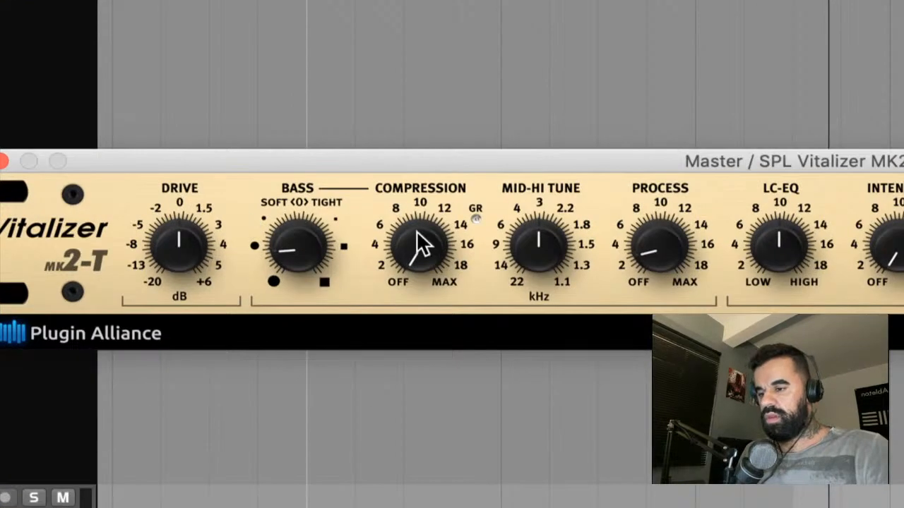
{"action": "left_click_drag", "start_coordinate": [427, 249], "coordinate": [430, 186]}
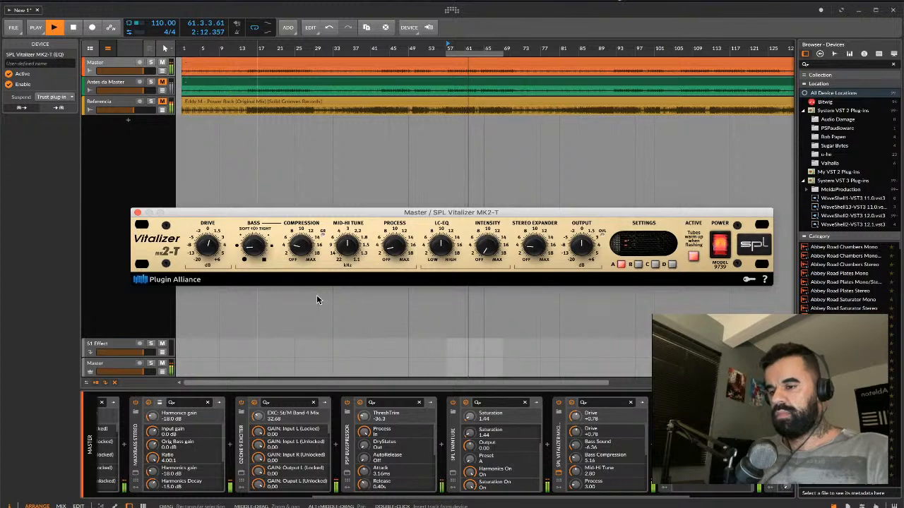
{"action": "left_click", "coordinate": [137, 212]}
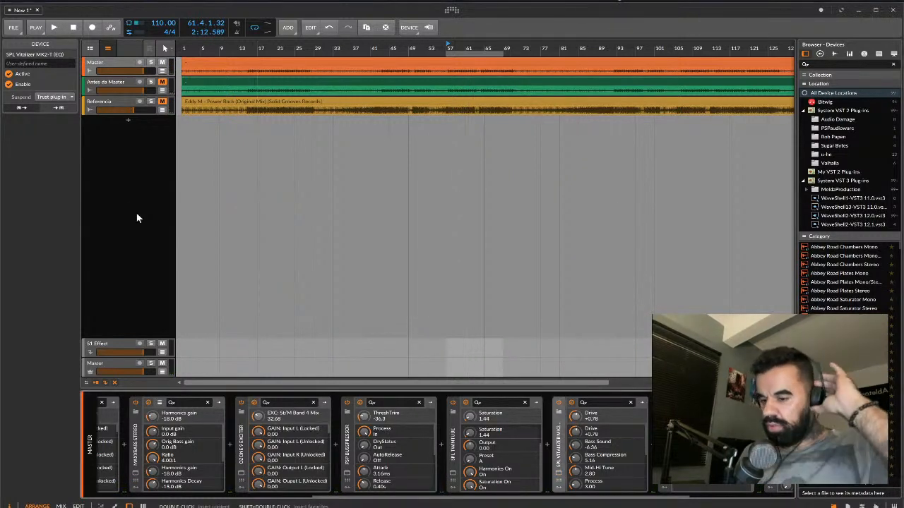
Insert SPL Passeq Single into the Master chain between SPL Vitalizer MK2-T and SPAN Plus, searching for "pass".
{"action": "scroll", "coordinate": [553, 422], "scroll_direction": "down", "scroll_amount": 3}
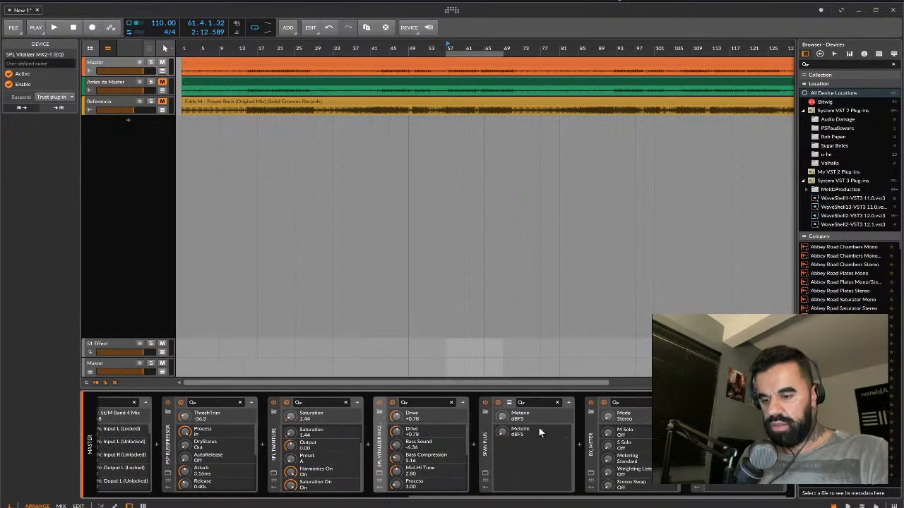
{"action": "left_click", "coordinate": [472, 443]}
{"action": "type", "text": "pass"}
{"action": "left_click", "coordinate": [623, 190]}
{"action": "double_click", "coordinate": [631, 189]}
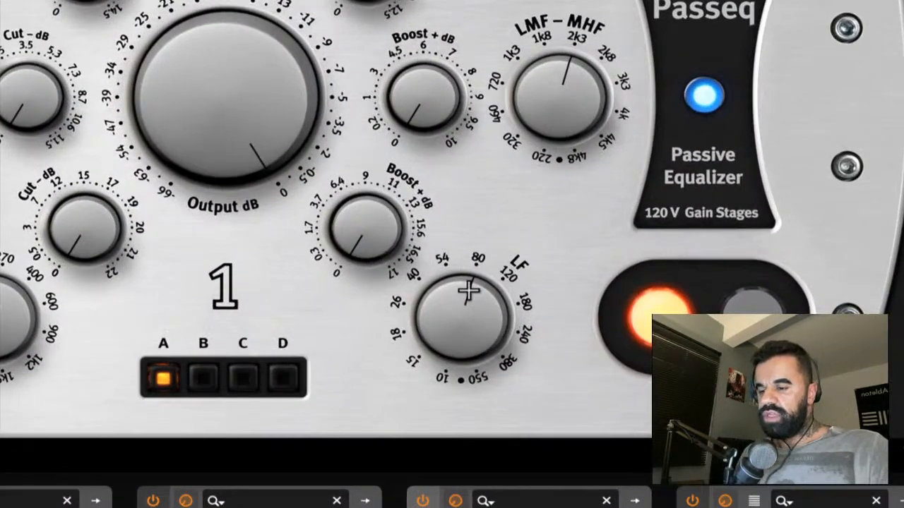
While listening, set the Passeq's LF frequency to 80 and its LF Boost to +3.22 dB.
{"action": "left_click_drag", "start_coordinate": [468, 288], "coordinate": [457, 308]}
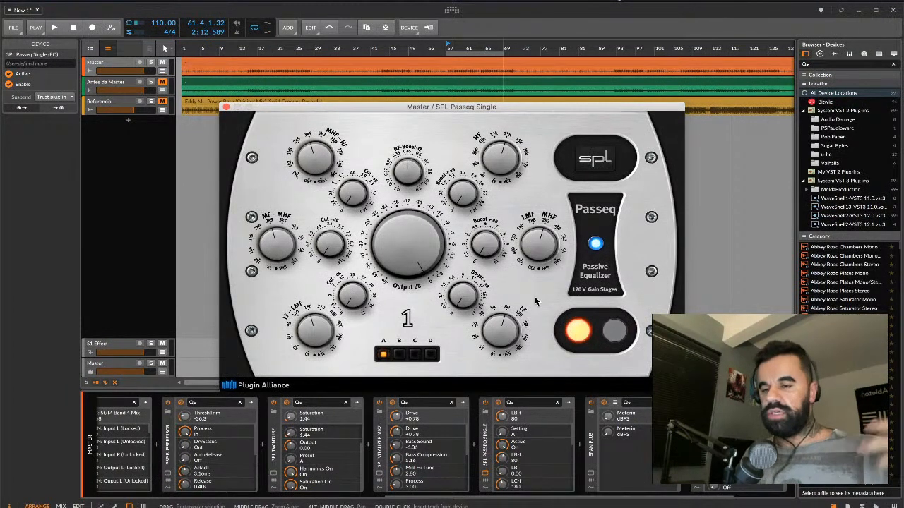
{"action": "key", "text": "space"}
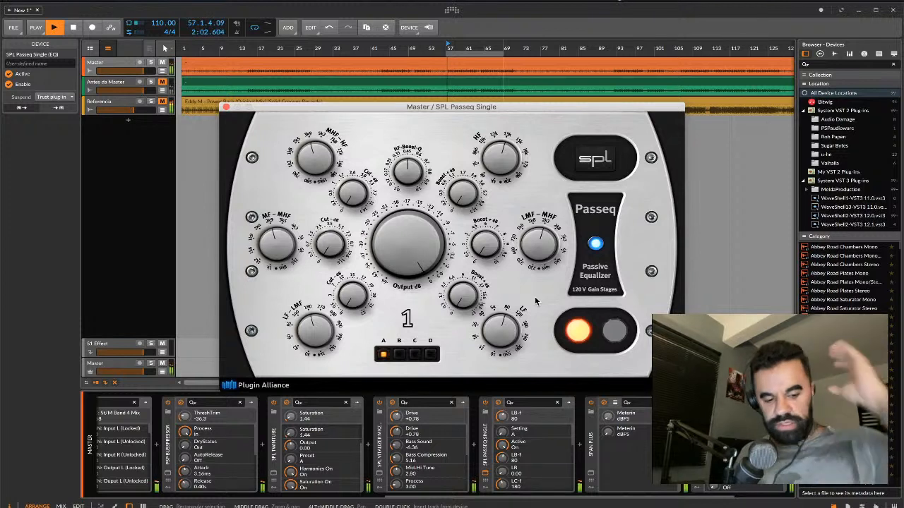
{"action": "left_click_drag", "start_coordinate": [466, 302], "coordinate": [468, 278]}
{"action": "left_click_drag", "start_coordinate": [490, 321], "coordinate": [493, 336]}
{"action": "left_click_drag", "start_coordinate": [460, 295], "coordinate": [461, 289]}
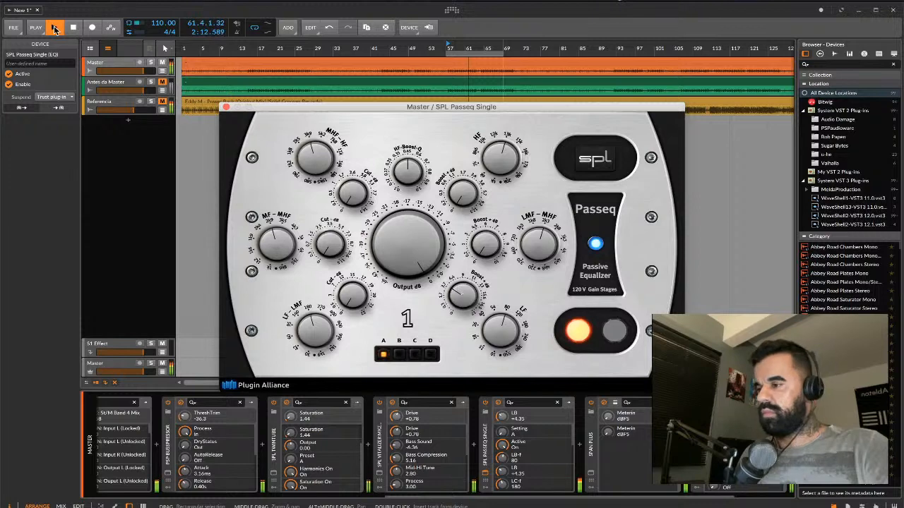
{"action": "left_click", "coordinate": [93, 62]}
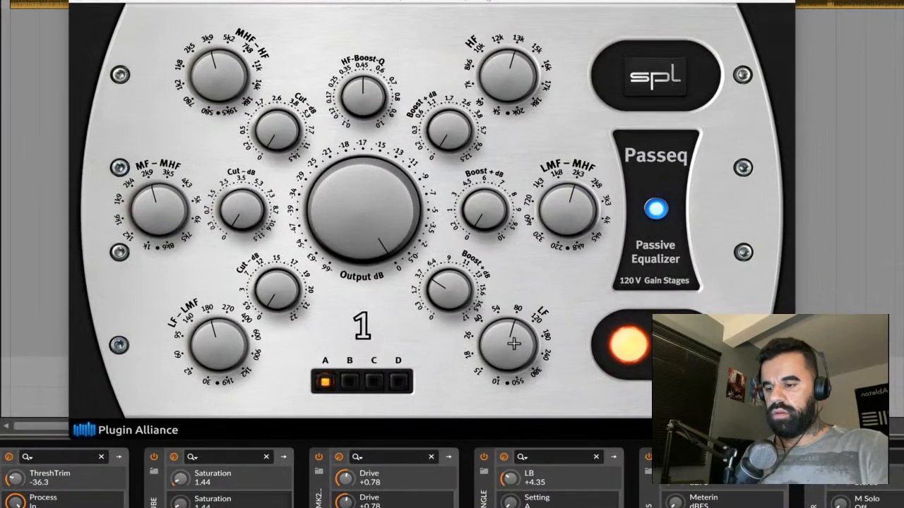
{"action": "left_click", "coordinate": [501, 351]}
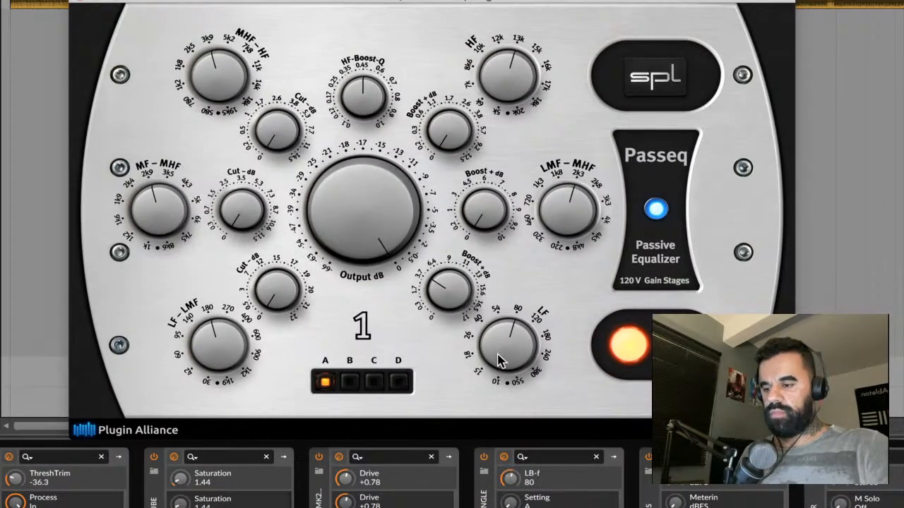
{"action": "left_click_drag", "start_coordinate": [447, 294], "coordinate": [446, 301]}
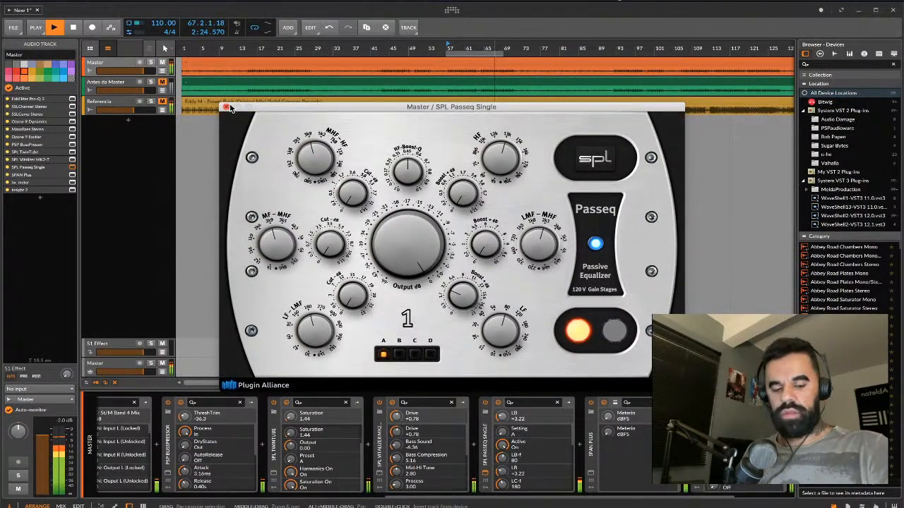
{"action": "key", "text": "space"}
During playback, lower the Passeq's LMF-MHF frequency, set MF-MHF to 2k4 and LF-LMF to 400, and close it with playback stopped.
{"action": "left_click", "coordinate": [537, 242]}
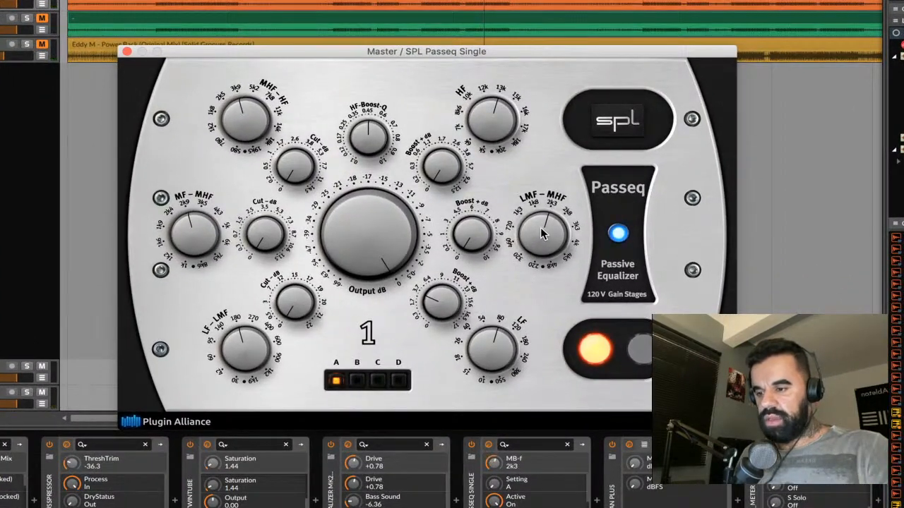
{"action": "mouse_move", "coordinate": [536, 230]}
{"action": "left_mouse_down"}
{"action": "mouse_move", "coordinate": [531, 275]}
{"action": "mouse_move", "coordinate": [531, 245]}
{"action": "left_mouse_up"}
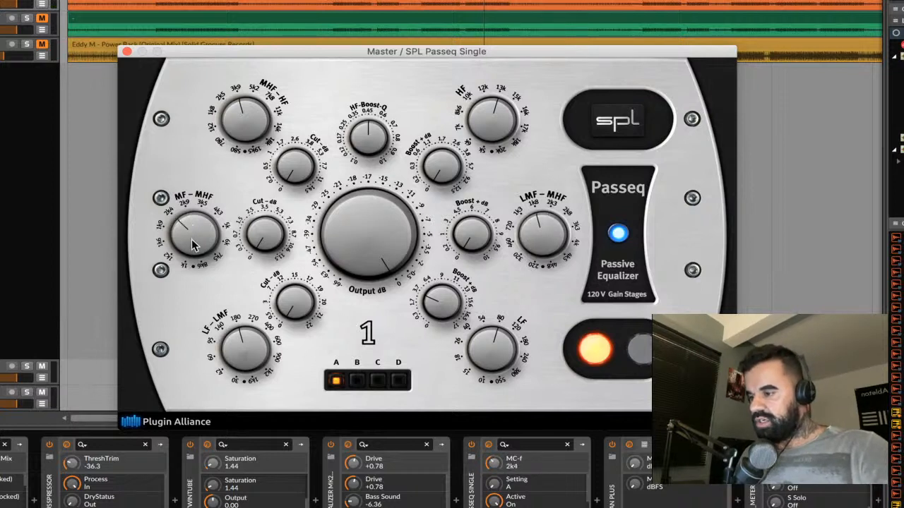
{"action": "left_click_drag", "start_coordinate": [246, 358], "coordinate": [249, 339]}
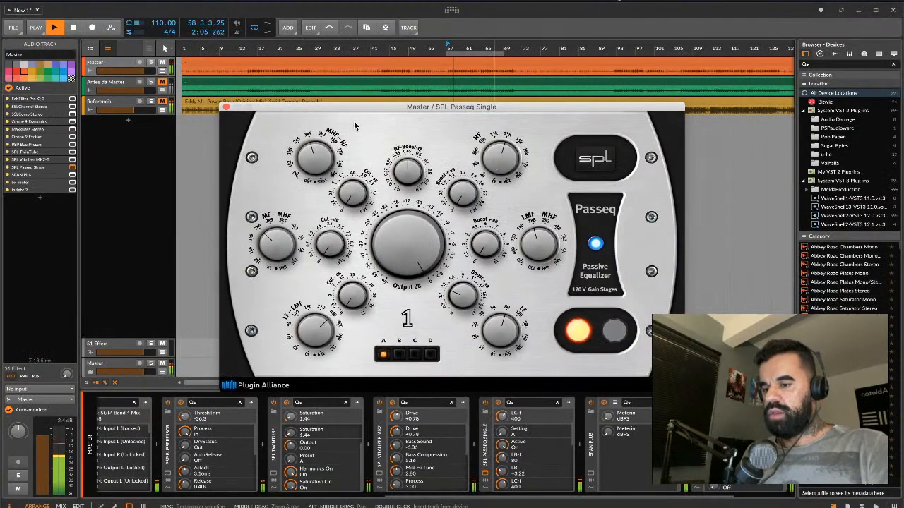
{"action": "key", "text": "space"}
{"action": "left_click", "coordinate": [225, 107]}
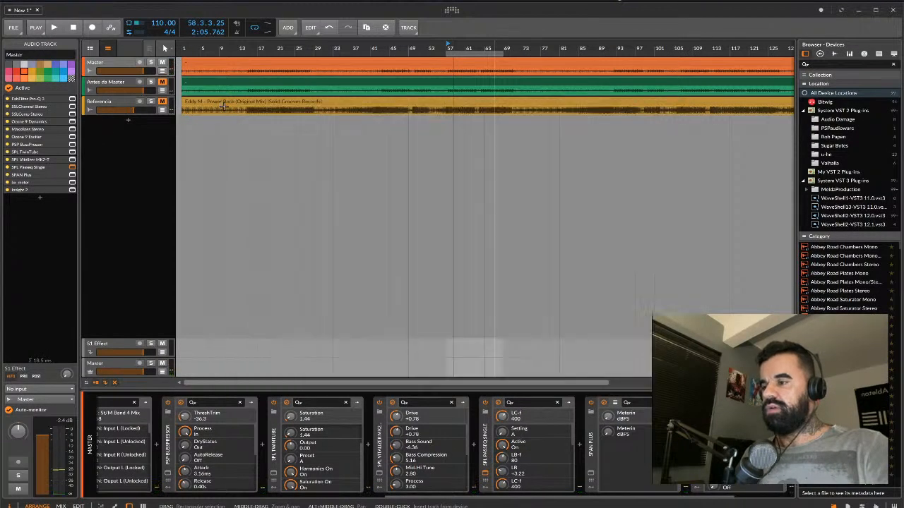
Insert Maag EQ4 between SPL Passeq Single and SPAN Plus, searching for "maag", and raise its Sub to +0.7 and 40 Hz to +0.4.
{"action": "left_click", "coordinate": [579, 444]}
{"action": "type", "text": "maag"}
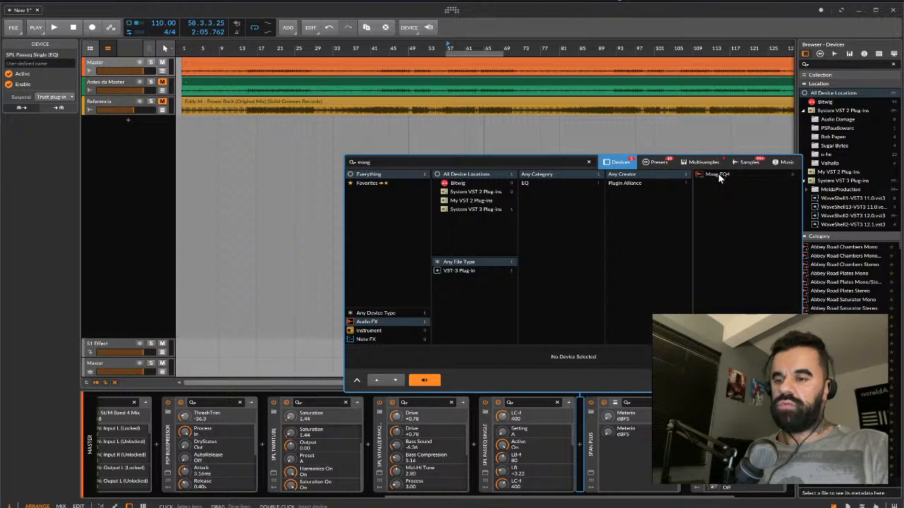
{"action": "double_click", "coordinate": [718, 174]}
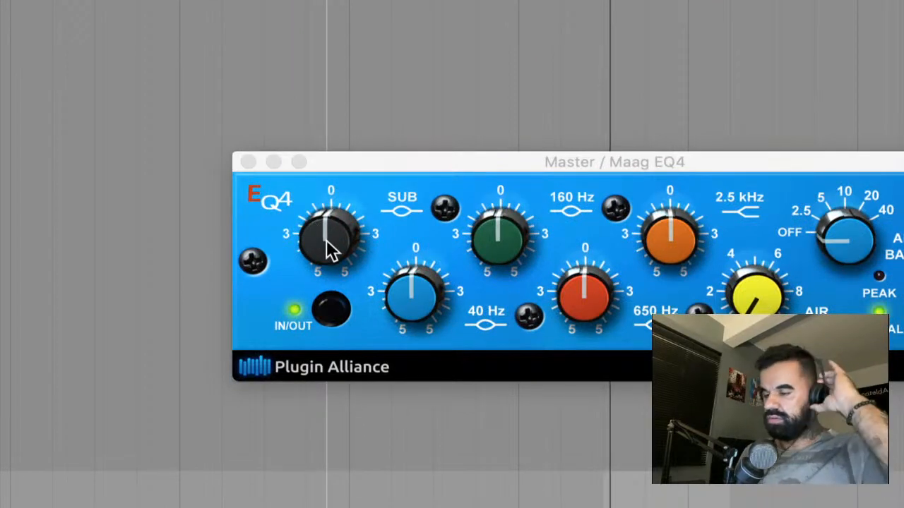
{"action": "left_click_drag", "start_coordinate": [326, 242], "coordinate": [327, 237]}
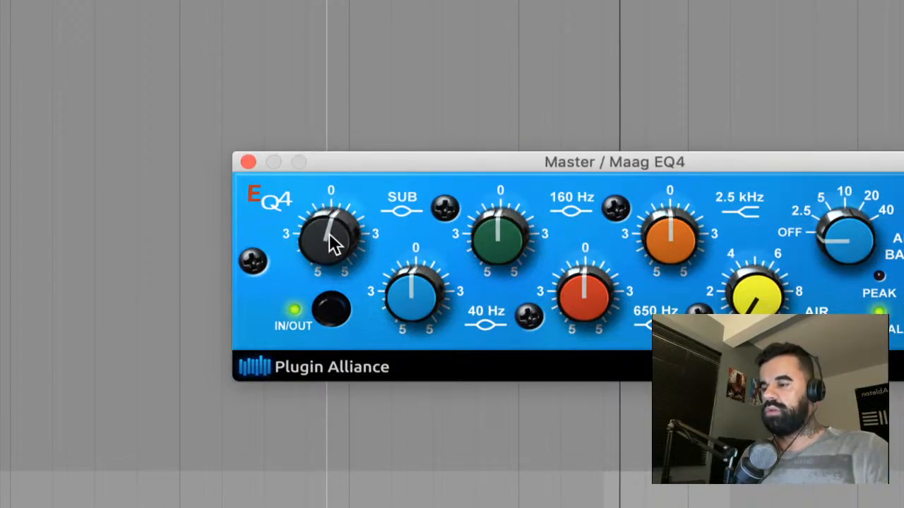
{"action": "left_click_drag", "start_coordinate": [414, 286], "coordinate": [422, 283]}
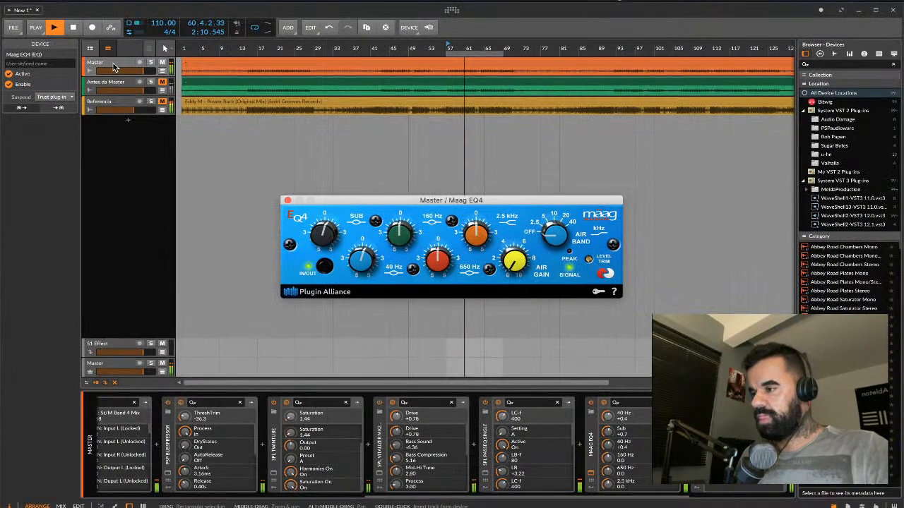
Check the Master track's peak level and inspect its frequency spectrum in SPAN Plus during playback, closing the analyzer when done.
{"action": "left_click", "coordinate": [45, 431]}
{"action": "left_click", "coordinate": [45, 432]}
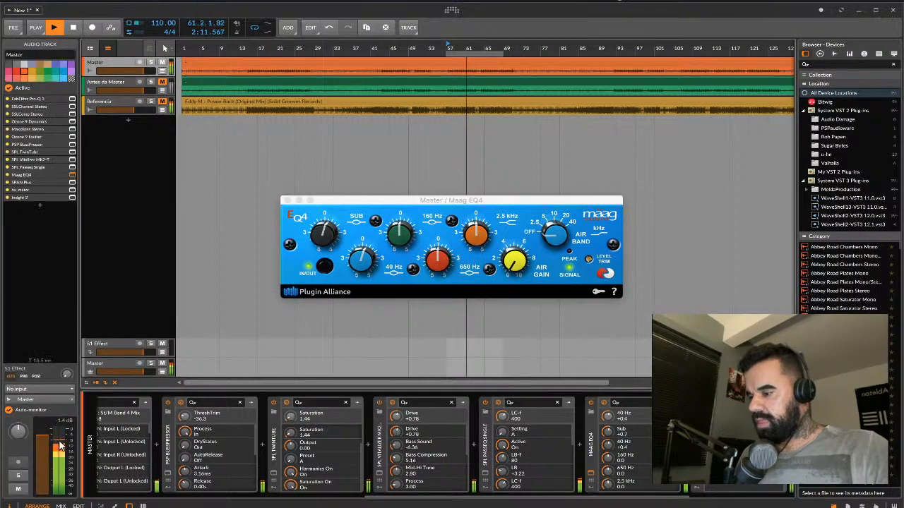
{"action": "scroll", "coordinate": [467, 481], "scroll_direction": "right", "scroll_amount": 5}
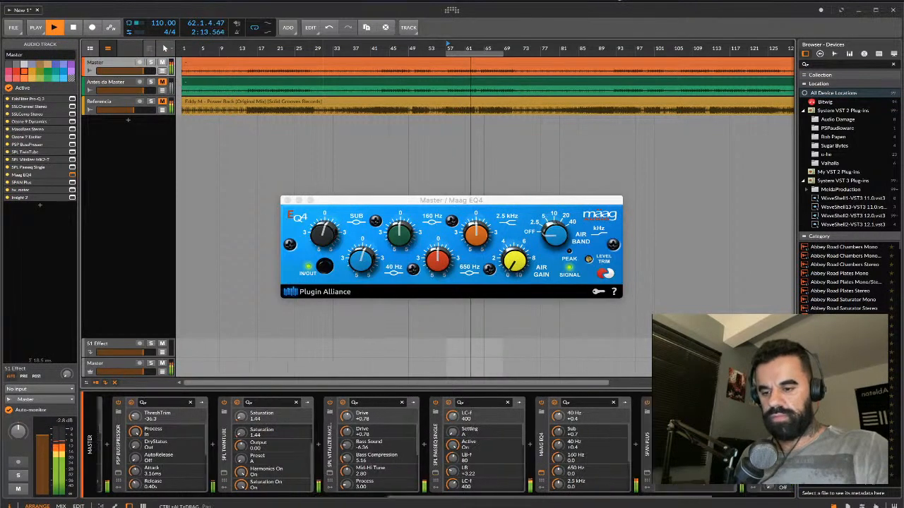
{"action": "left_click", "coordinate": [467, 478]}
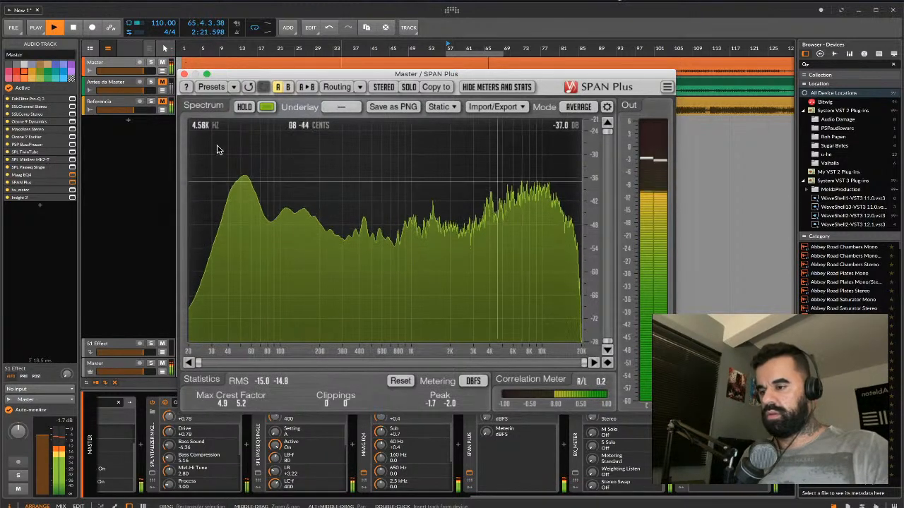
{"action": "left_click", "coordinate": [206, 74]}
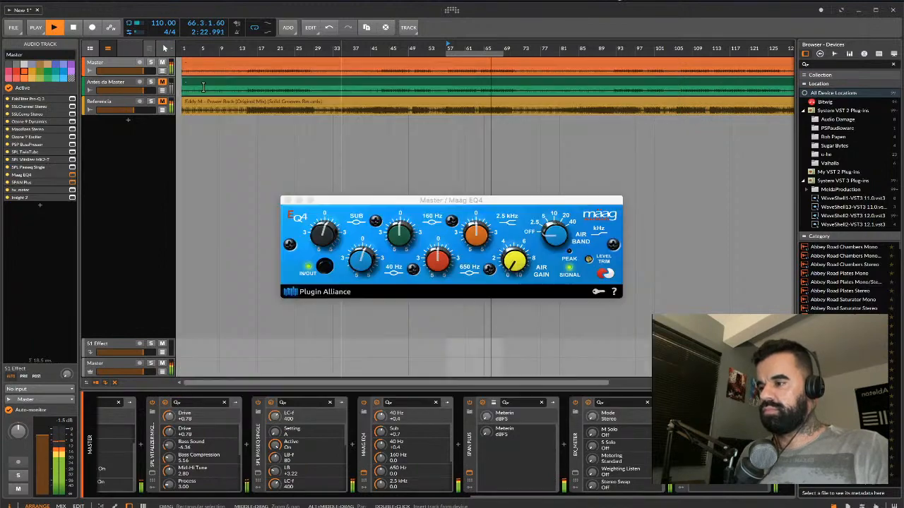
Compare the Master with the Referencia track by toggling the reference's solo, raising the reference's volume and trimming it slightly to match levels.
{"action": "left_click", "coordinate": [151, 102]}
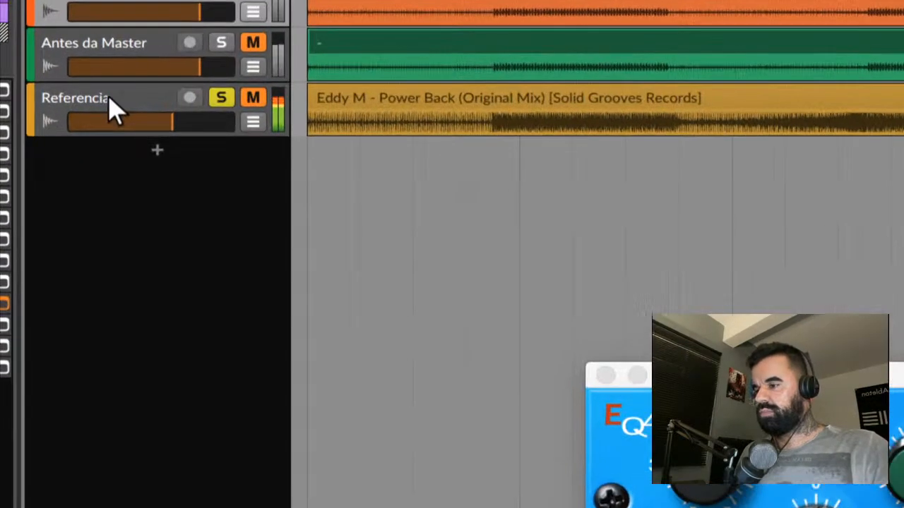
{"action": "left_click_drag", "start_coordinate": [175, 128], "coordinate": [192, 129]}
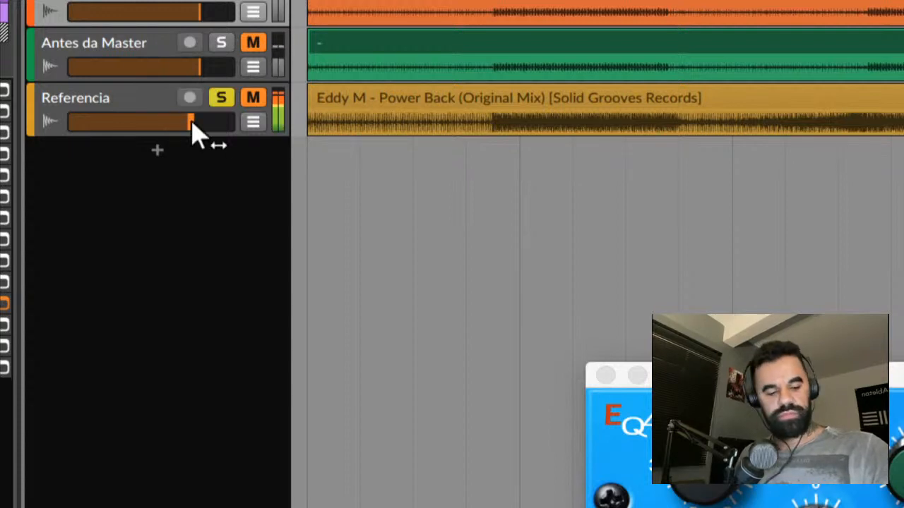
{"action": "left_click", "coordinate": [219, 99]}
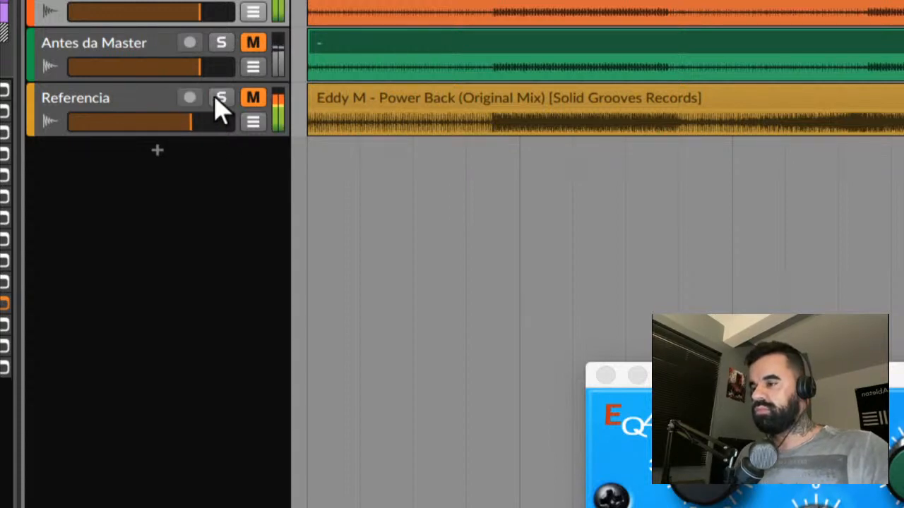
{"action": "left_click_drag", "start_coordinate": [190, 124], "coordinate": [188, 123]}
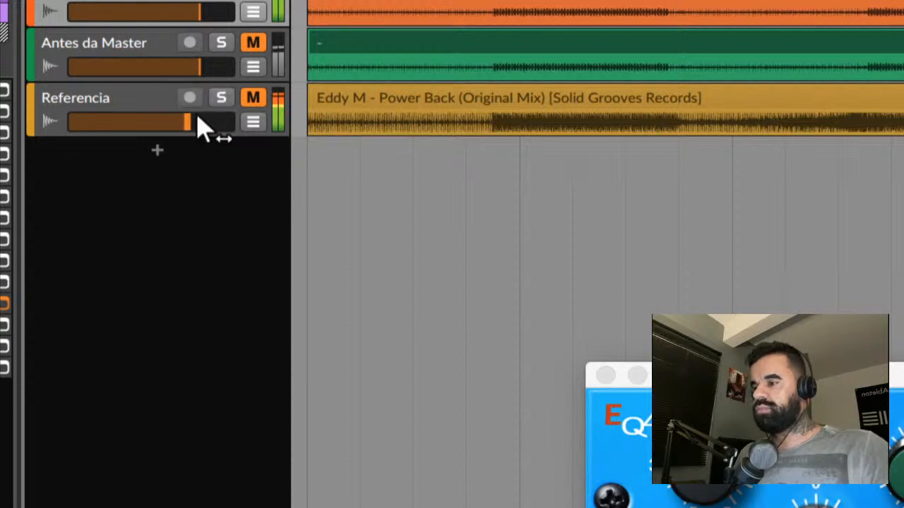
{"action": "left_click", "coordinate": [221, 106]}
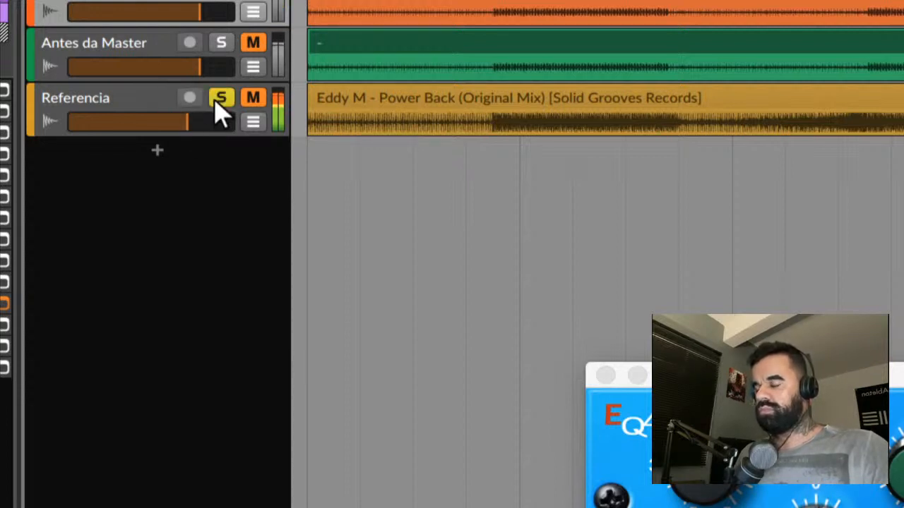
{"action": "left_click", "coordinate": [216, 102]}
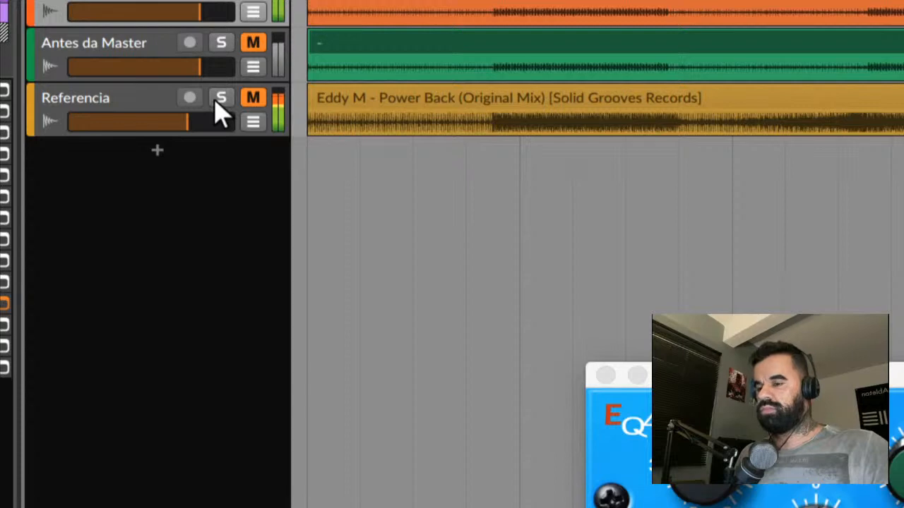
{"action": "left_click", "coordinate": [219, 102]}
{"action": "left_click", "coordinate": [219, 102]}
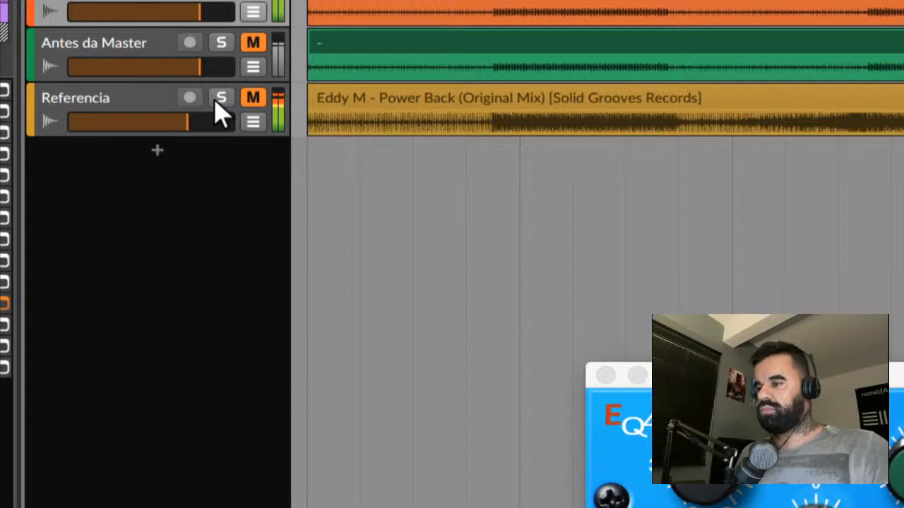
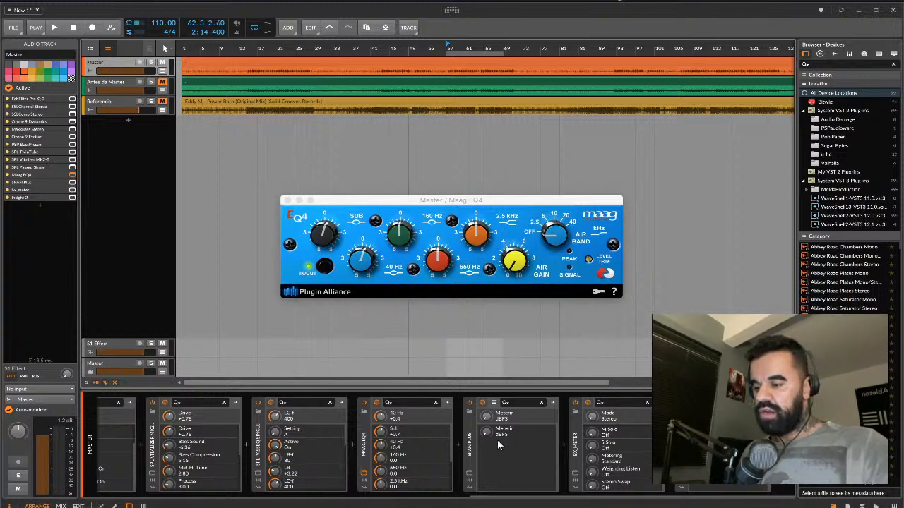
Insert FabFilter Pro-Q 3 into the Master chain between Maag EQ4 and SPAN Plus, searching for "pro q".
{"action": "left_click", "coordinate": [458, 443]}
{"action": "type", "text": "pro q"}
{"action": "double_click", "coordinate": [607, 210]}
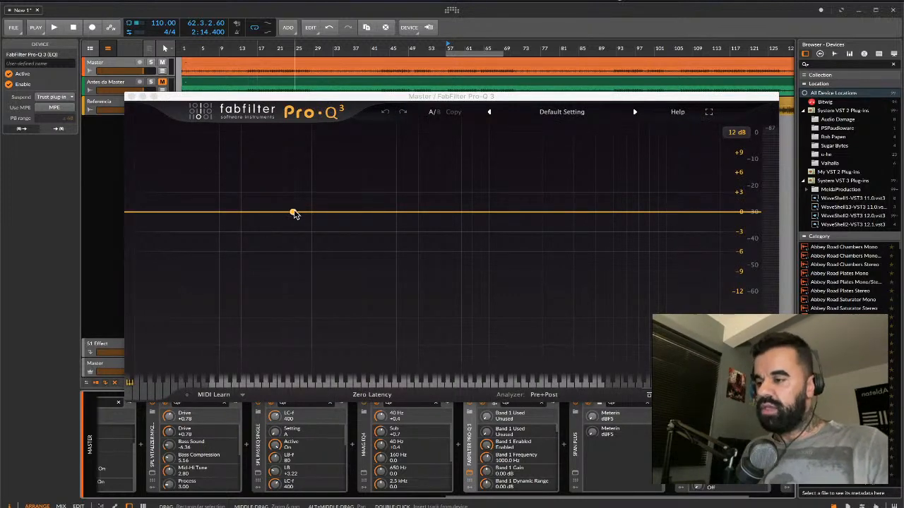
While listening, add Pro-Q 3 bell cuts of -2.19 dB at 371.07 Hz and -1.55 dB at 1323.1 Hz.
{"action": "key", "text": "space"}
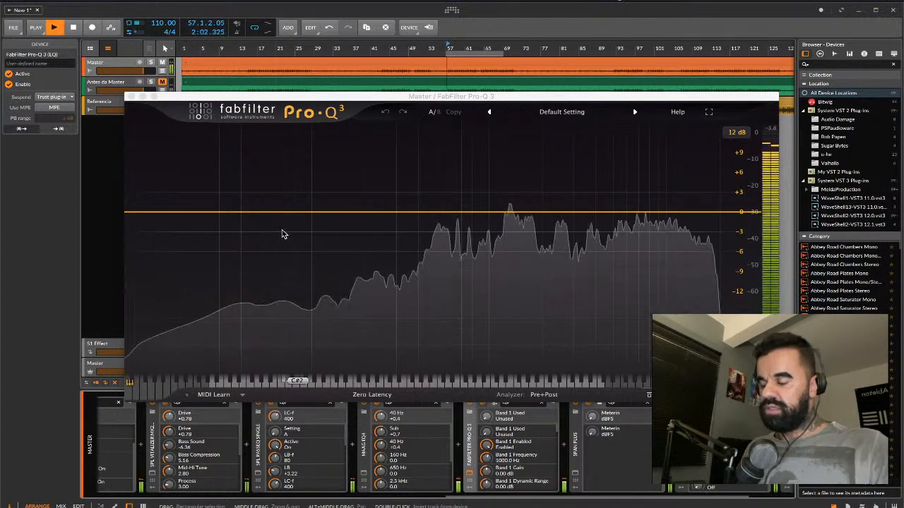
{"action": "left_click", "coordinate": [391, 212]}
{"action": "left_click_drag", "start_coordinate": [391, 212], "coordinate": [412, 226]}
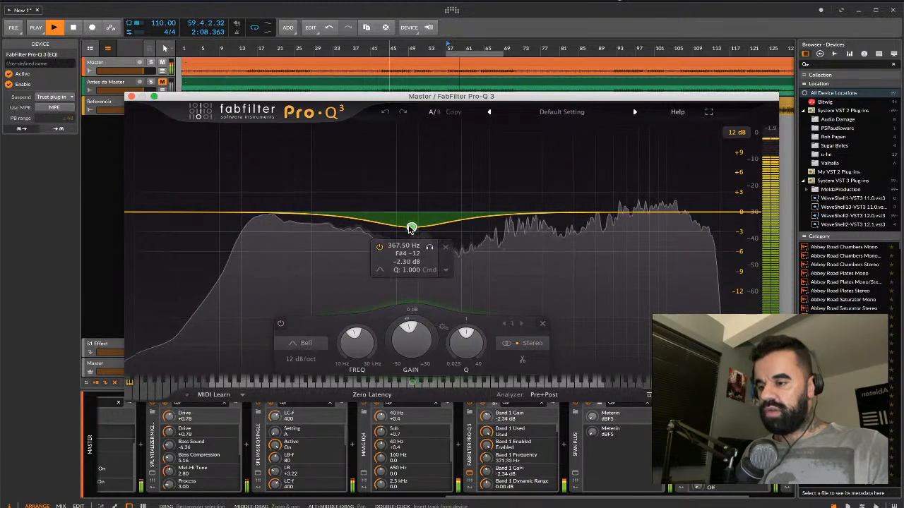
{"action": "left_click", "coordinate": [506, 214]}
{"action": "left_click_drag", "start_coordinate": [506, 214], "coordinate": [511, 224]}
{"action": "key", "text": "space"}
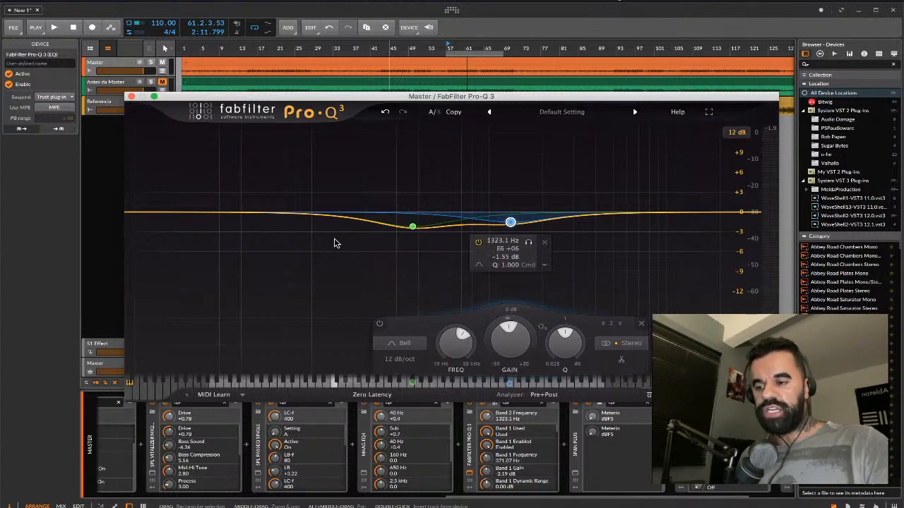
Resume playback, add a gentle Pro-Q 3 bell cut of -0.50 dB at about 9.3 kHz, and review the 371.07 Hz band.
{"action": "key", "text": "space"}
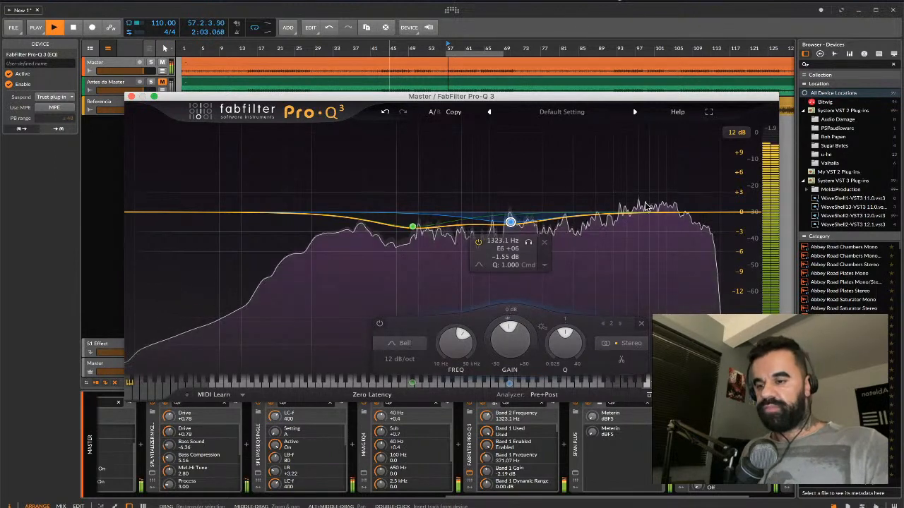
{"action": "left_click_drag", "start_coordinate": [626, 214], "coordinate": [643, 218]}
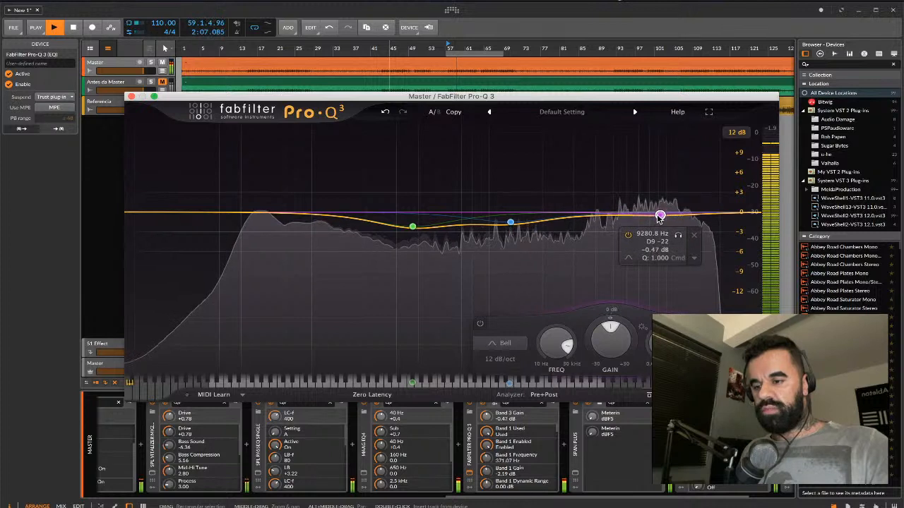
{"action": "left_click", "coordinate": [414, 228]}
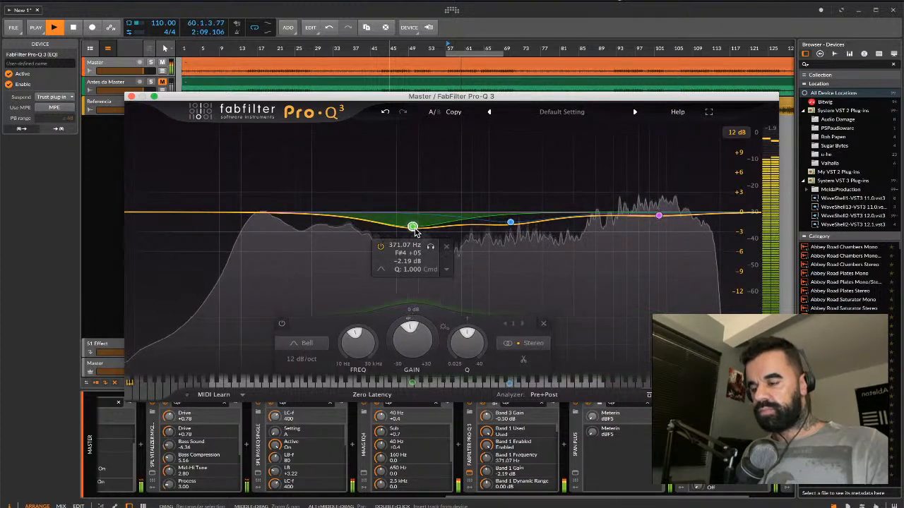
Add Pro-Q 3 bells of -1.67 dB at 178.65 Hz with Q 1.256 and +0.91 dB at 50.277 Hz, then close it and stop playback.
{"action": "left_click_drag", "start_coordinate": [347, 219], "coordinate": [354, 227]}
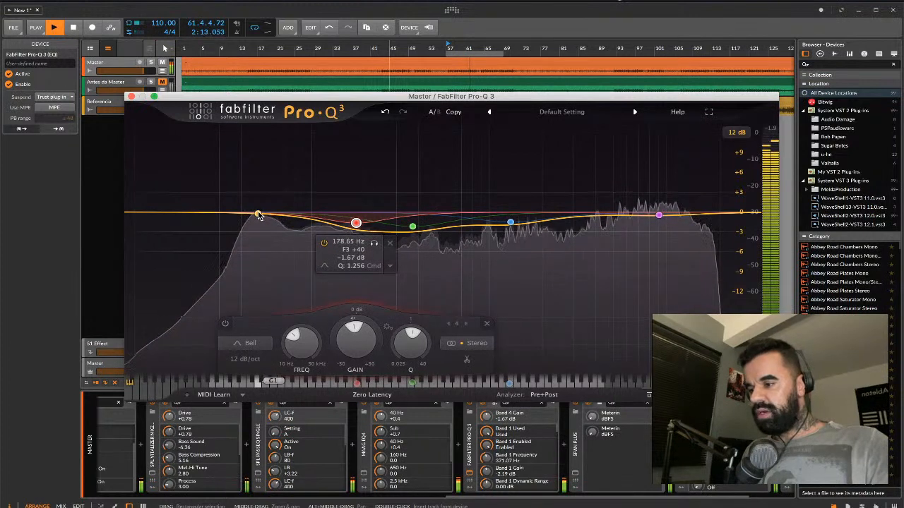
{"action": "left_click_drag", "start_coordinate": [259, 213], "coordinate": [259, 211]}
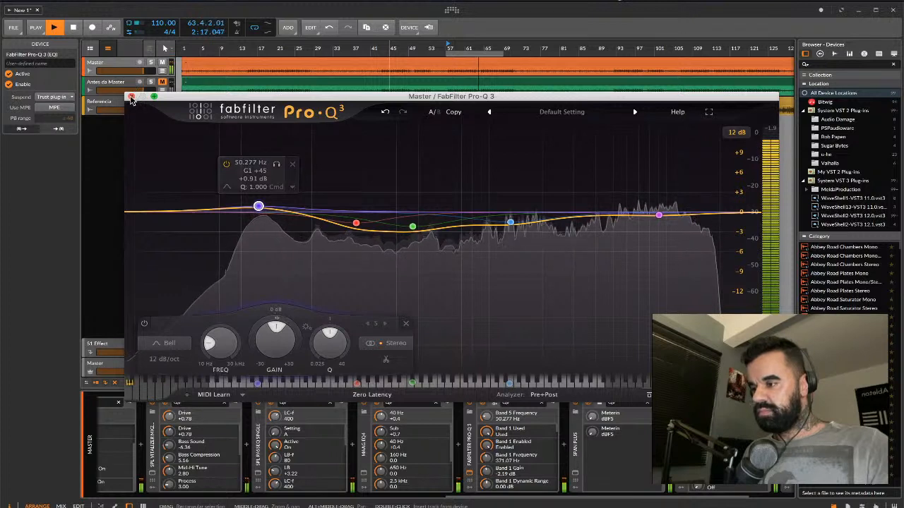
{"action": "left_click", "coordinate": [132, 97]}
{"action": "left_click", "coordinate": [124, 66]}
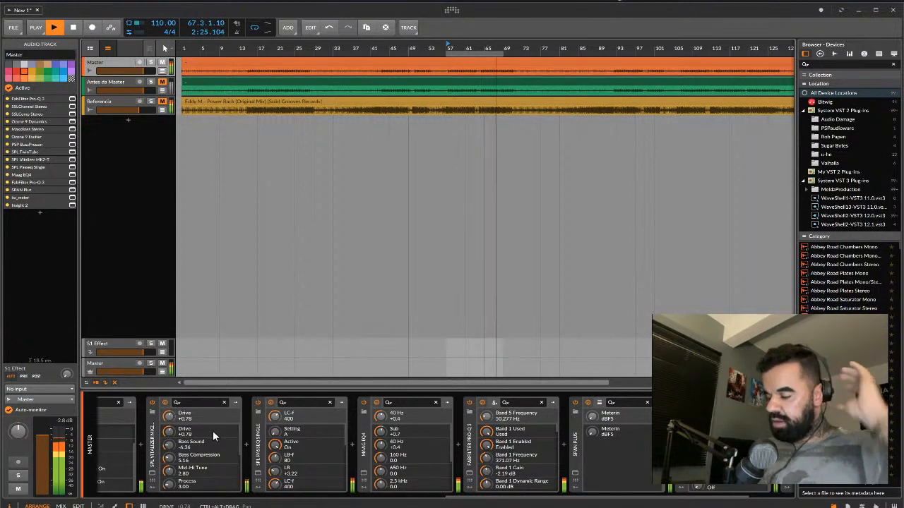
{"action": "key", "text": "space"}
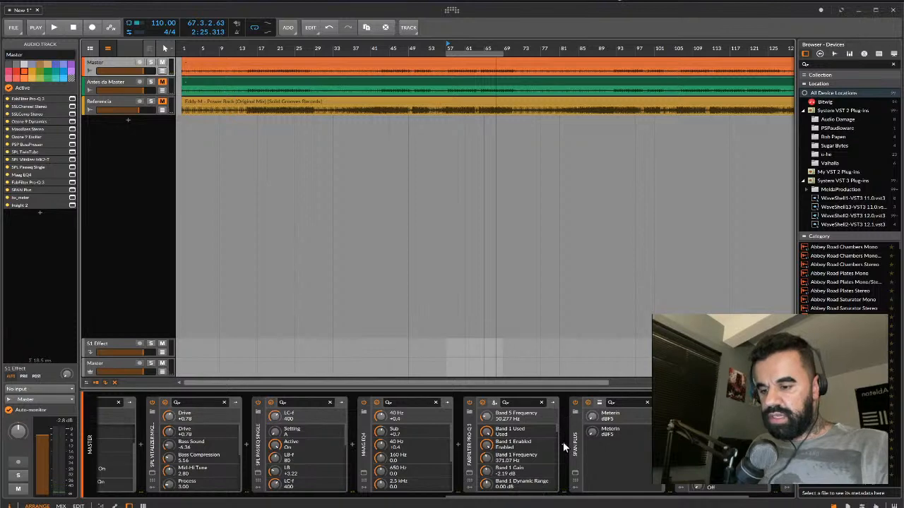
Insert Ozone 9 Dynamic EQ into the Master chain between Pro-Q 3 and SPAN Plus, searching for "dyn".
{"action": "left_click", "coordinate": [563, 445]}
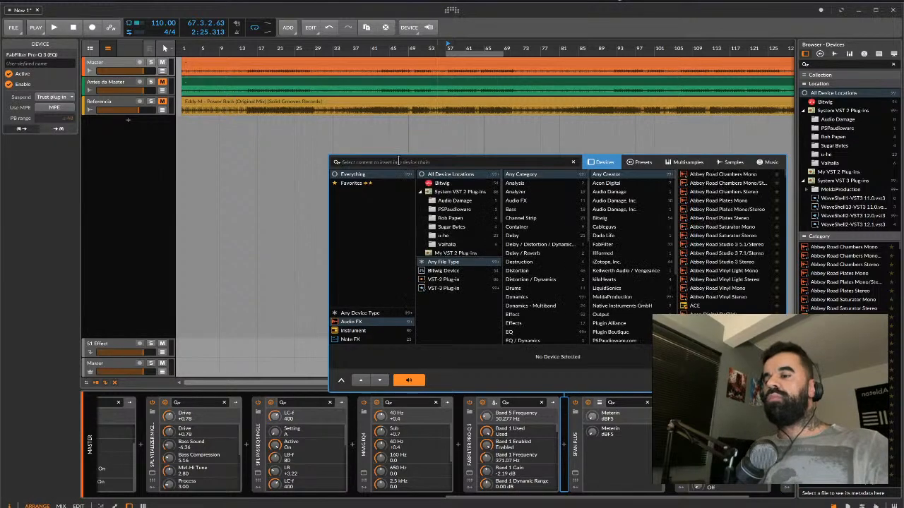
{"action": "type", "text": "equa"}
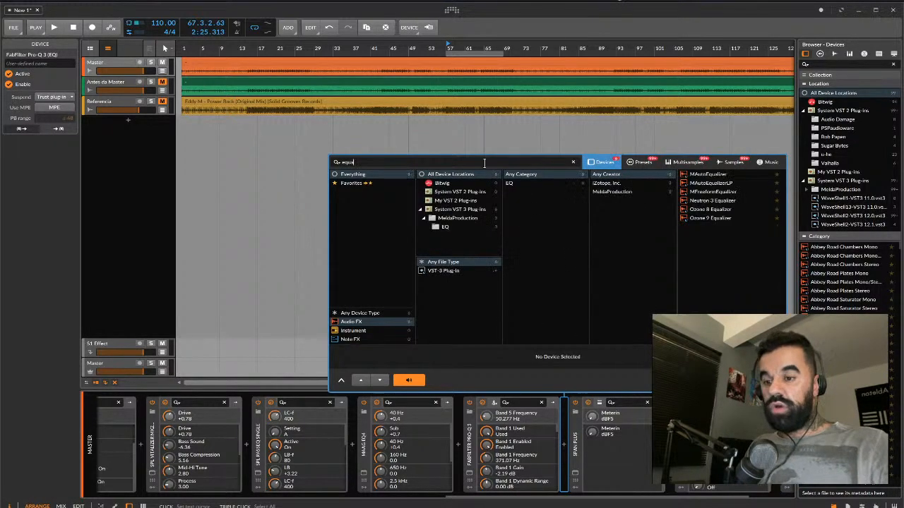
{"action": "key", "text": "BackSpace"}
{"action": "key", "text": "BackSpace"}
{"action": "key", "text": "BackSpace"}
{"action": "key", "text": "BackSpace"}
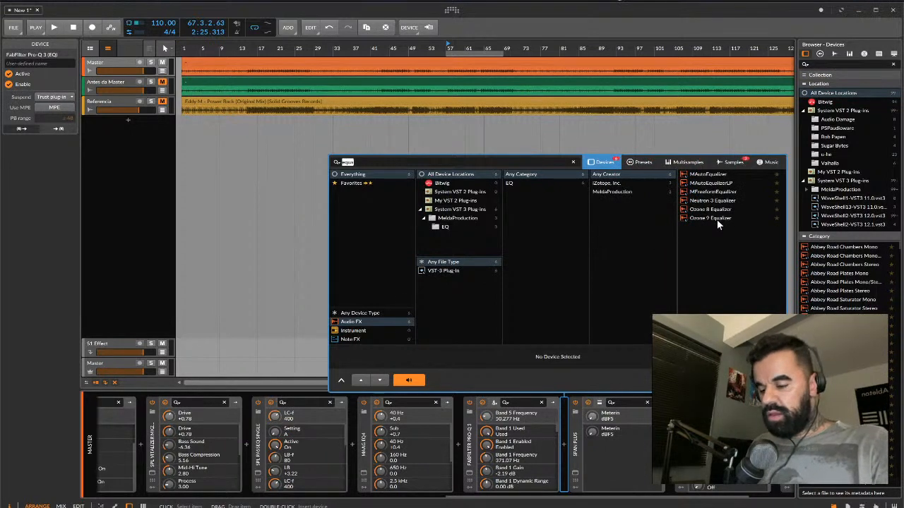
{"action": "type", "text": "dyn"}
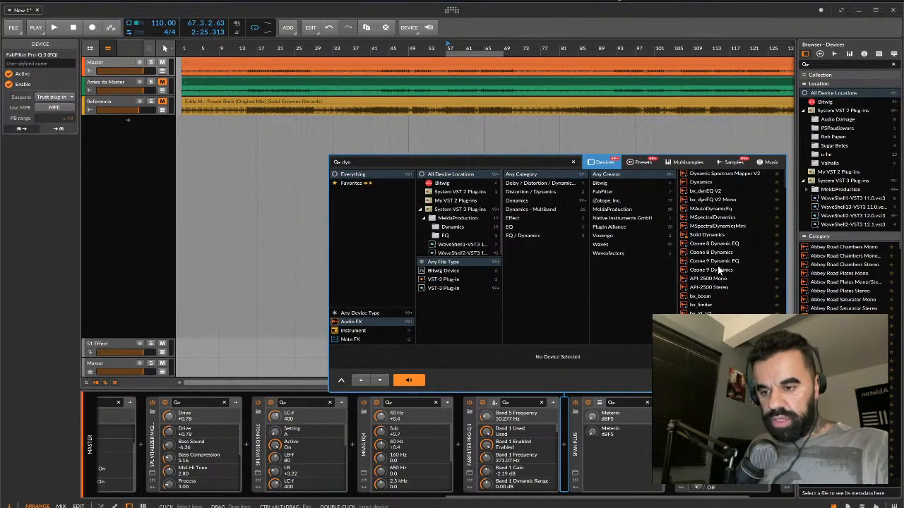
{"action": "left_click", "coordinate": [717, 262]}
{"action": "double_click", "coordinate": [718, 262]}
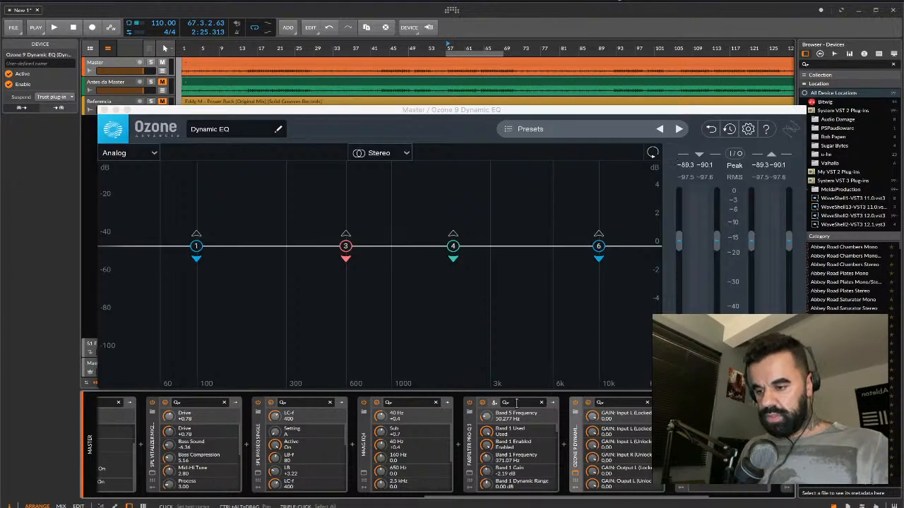
During playback, set Dynamic EQ band 3 to a -2.2 dB Proportional Q cut at 753 Hz with a -17.7 dB threshold.
{"action": "key", "text": "space"}
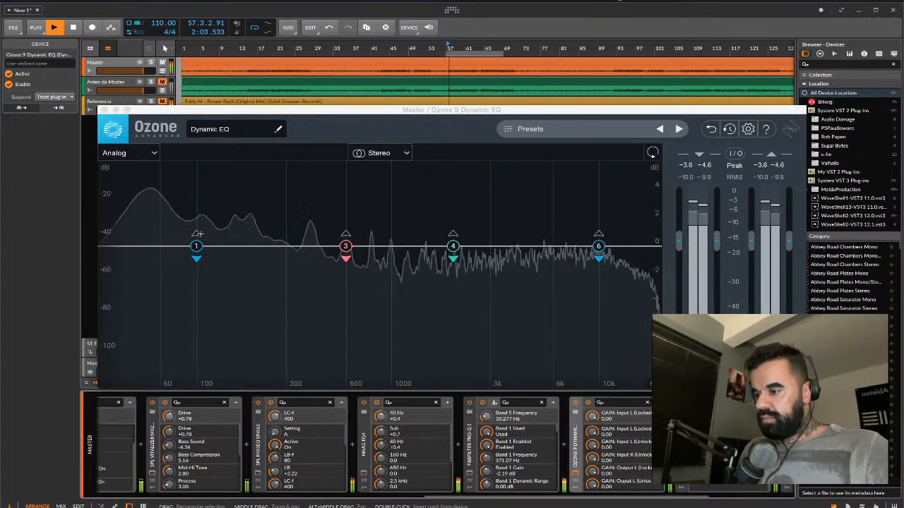
{"action": "left_click", "coordinate": [347, 251]}
{"action": "left_click_drag", "start_coordinate": [347, 251], "coordinate": [367, 270]}
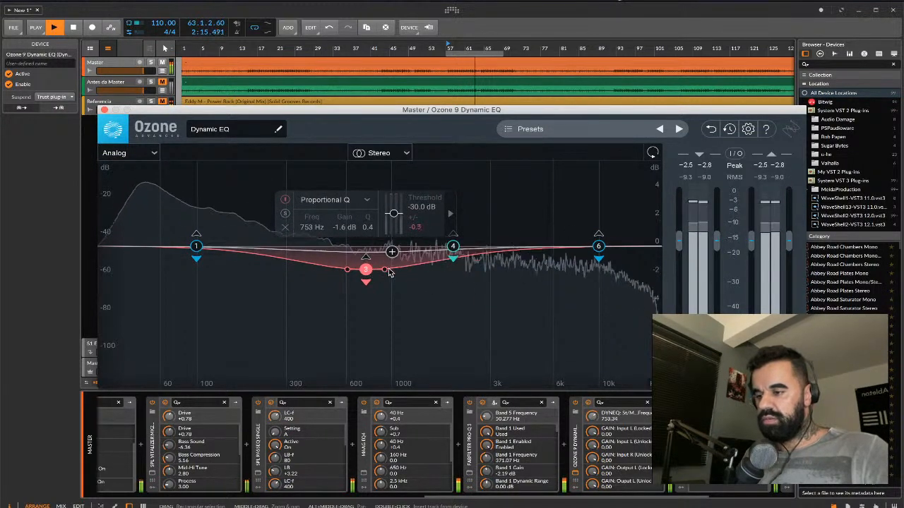
{"action": "left_click_drag", "start_coordinate": [394, 214], "coordinate": [393, 194]}
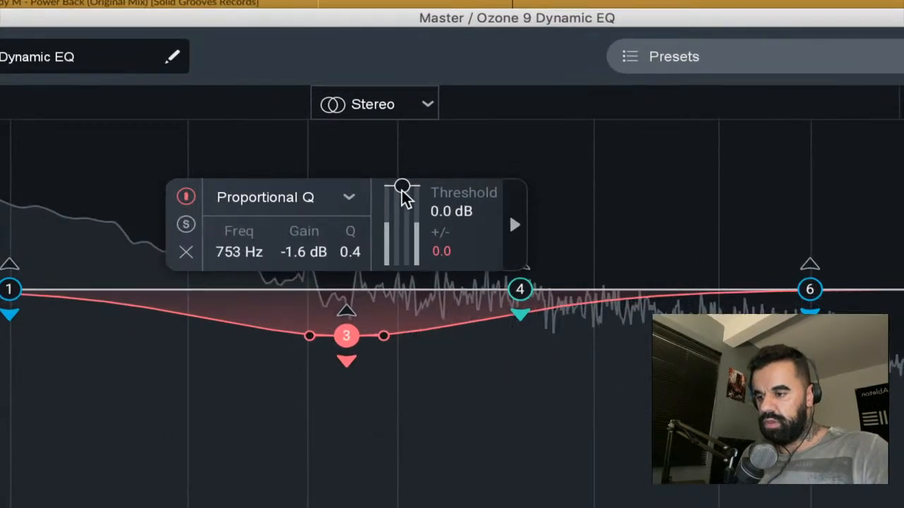
{"action": "left_click_drag", "start_coordinate": [394, 196], "coordinate": [408, 219]}
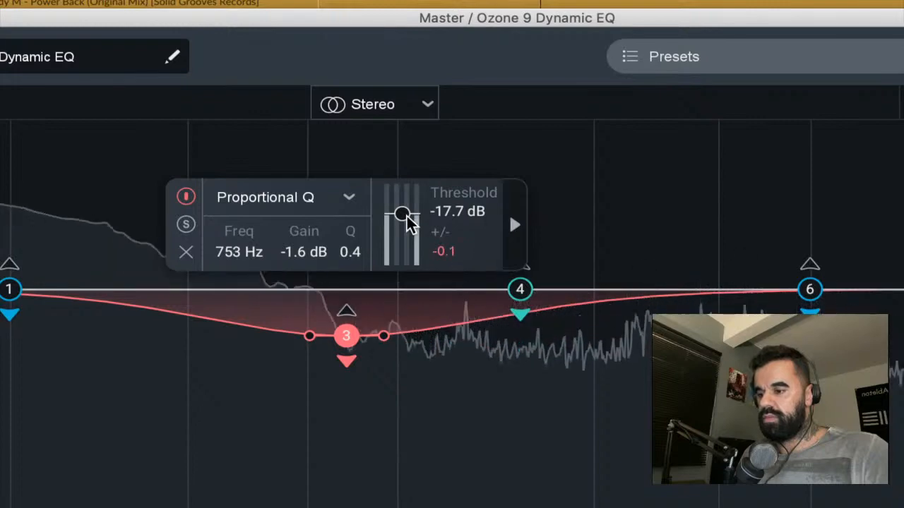
{"action": "scroll", "coordinate": [298, 261], "scroll_direction": "down", "scroll_amount": 6}
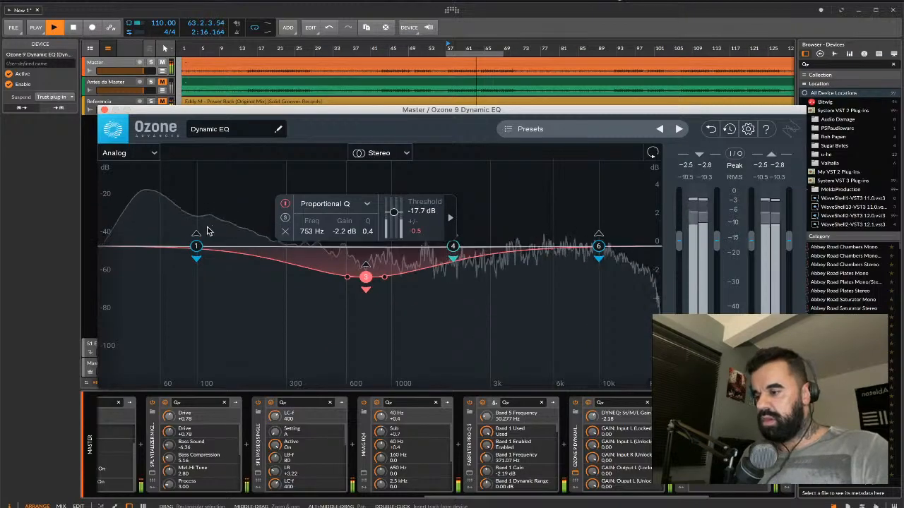
Set Dynamic EQ band 1 to an upward-acting Bell of 2.7 dB at 54 Hz with a -14.6 dB threshold, then close the plug-in.
{"action": "left_click_drag", "start_coordinate": [196, 246], "coordinate": [183, 241]}
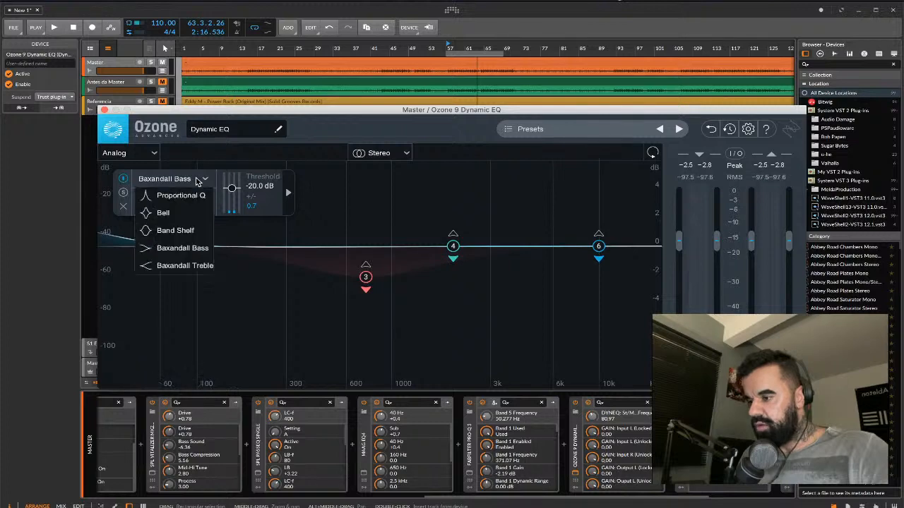
{"action": "left_click", "coordinate": [189, 212]}
{"action": "left_click_drag", "start_coordinate": [181, 240], "coordinate": [152, 210]}
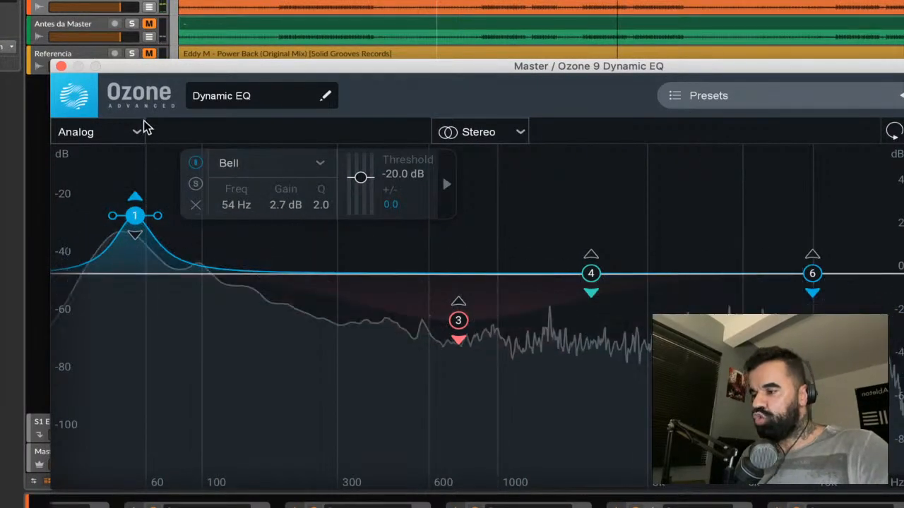
{"action": "mouse_move", "coordinate": [360, 177]}
{"action": "left_mouse_down"}
{"action": "mouse_move", "coordinate": [358, 151]}
{"action": "mouse_move", "coordinate": [359, 178]}
{"action": "left_mouse_up"}
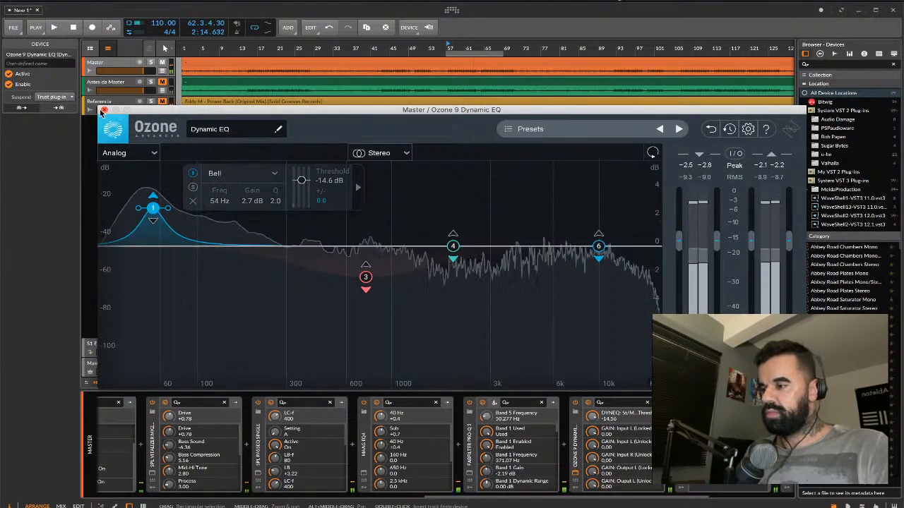
{"action": "left_click", "coordinate": [103, 111]}
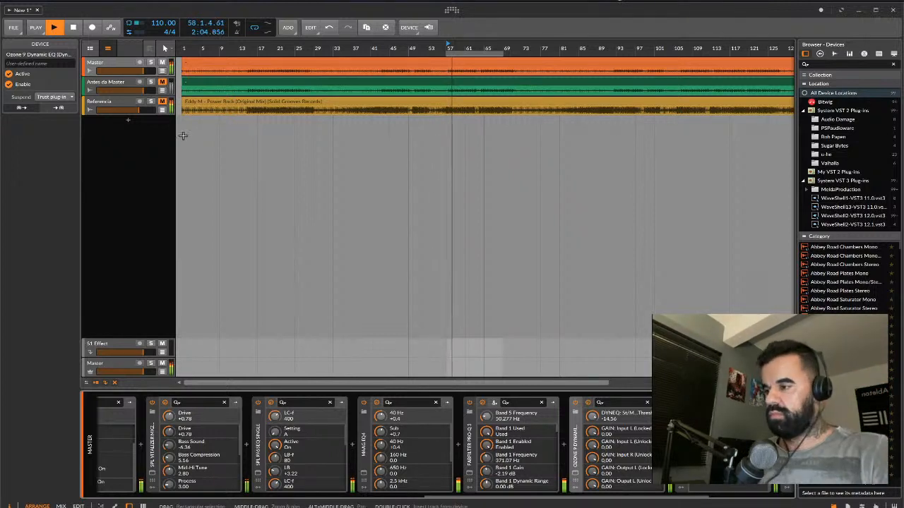
Play the Master track and examine its frequency spectrum in SPAN Plus, particularly the lows and highs, then close the analyzer.
{"action": "left_click", "coordinate": [110, 66]}
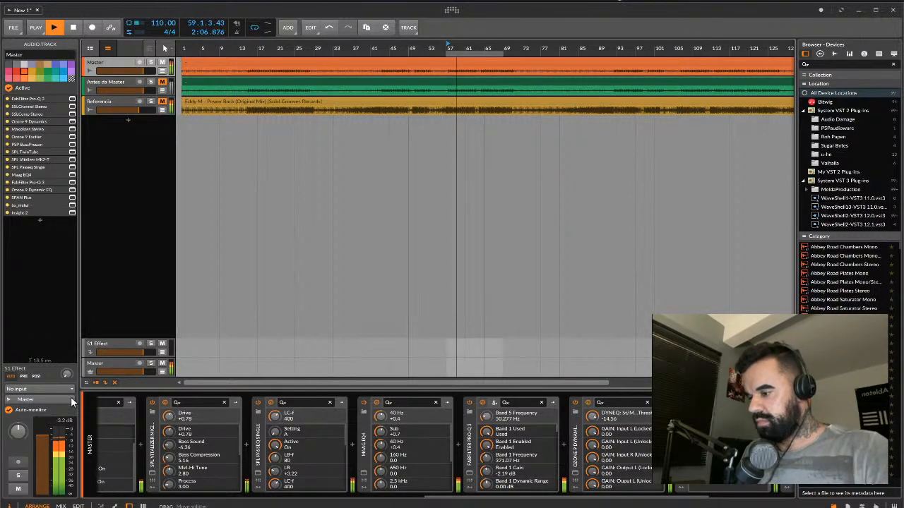
{"action": "key", "text": "space"}
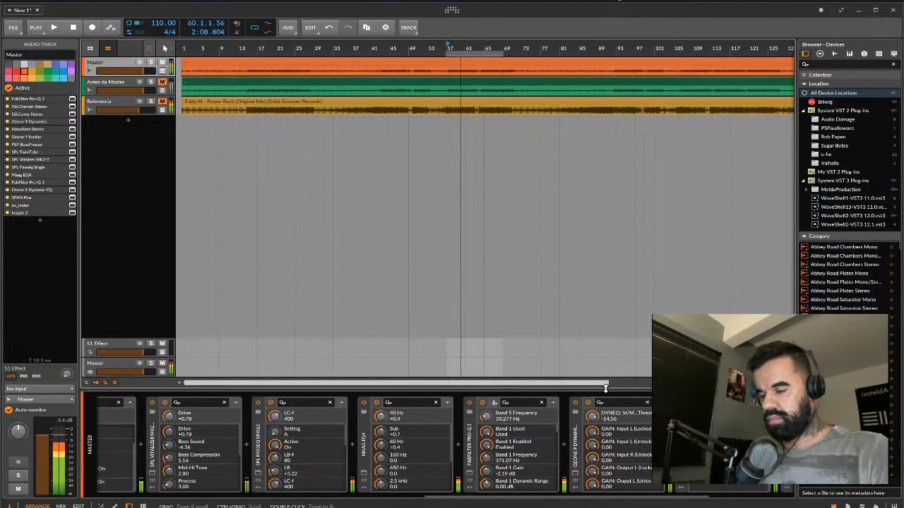
{"action": "scroll", "coordinate": [446, 445], "scroll_direction": "right", "scroll_amount": 1}
{"action": "scroll", "coordinate": [461, 462], "scroll_direction": "right", "scroll_amount": 3}
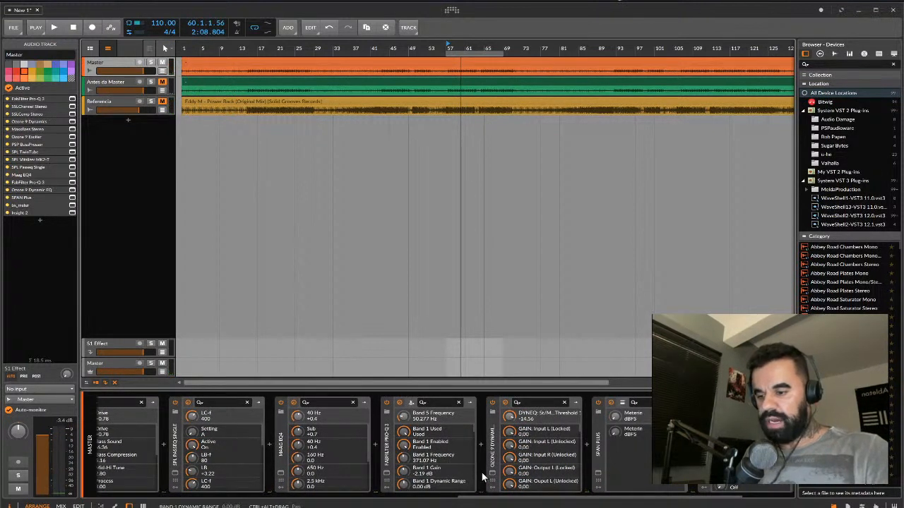
{"action": "left_click", "coordinate": [598, 475]}
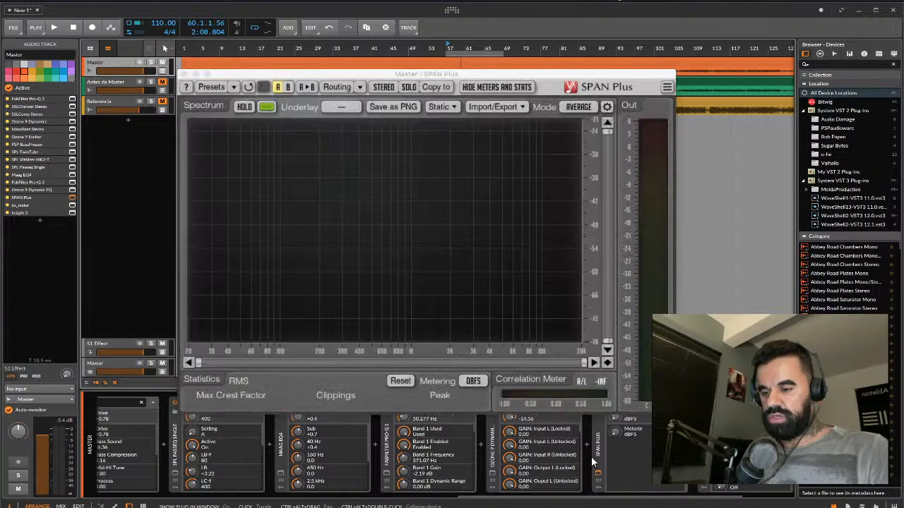
{"action": "key", "text": "space"}
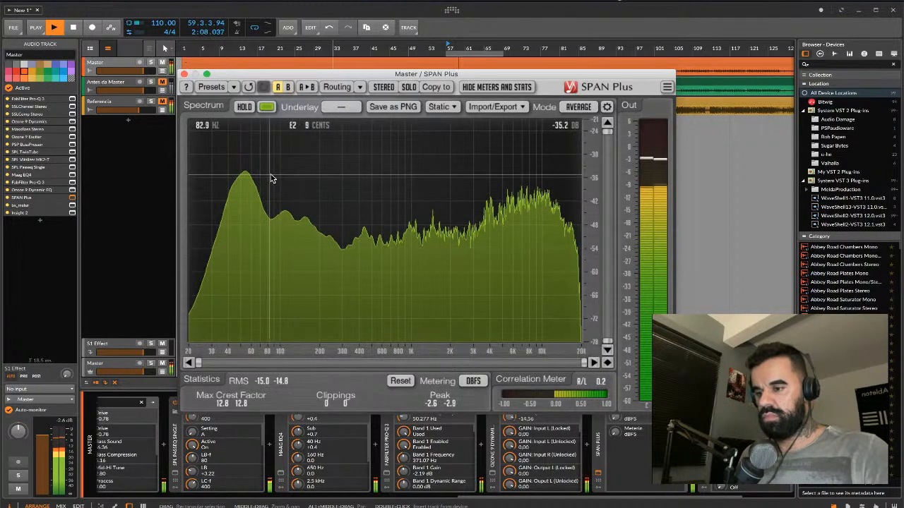
{"action": "left_click", "coordinate": [183, 74]}
{"action": "key", "text": "space"}
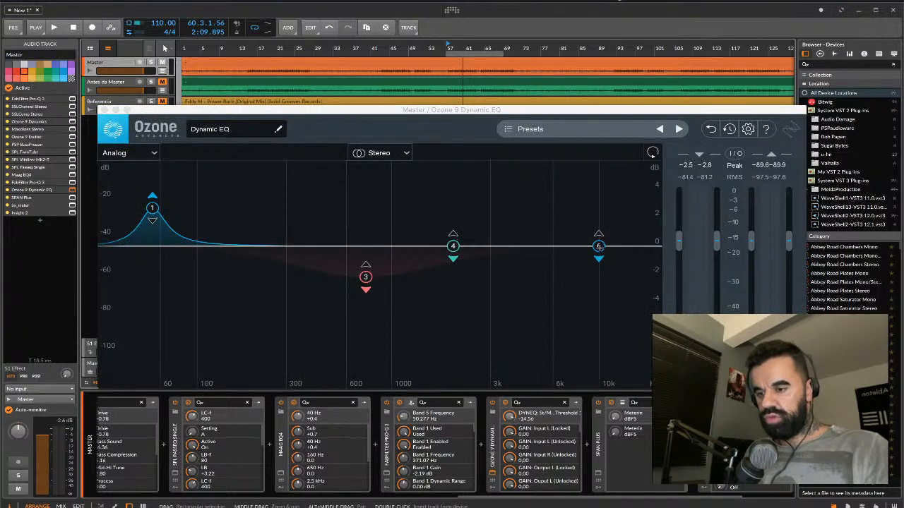
While listening, set Dynamic EQ band 6 to an upward-acting Baxandall Treble boost of 1.7 dB at 8298 Hz, threshold -29.4 dB, and close it.
{"action": "key", "text": "space"}
{"action": "left_click_drag", "start_coordinate": [599, 246], "coordinate": [596, 226]}
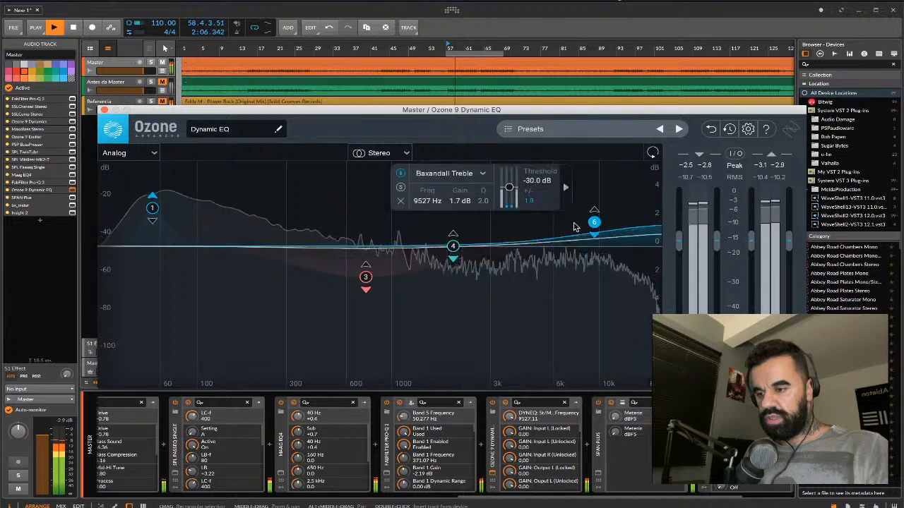
{"action": "left_click", "coordinate": [509, 187]}
{"action": "left_click_drag", "start_coordinate": [507, 171], "coordinate": [509, 183]}
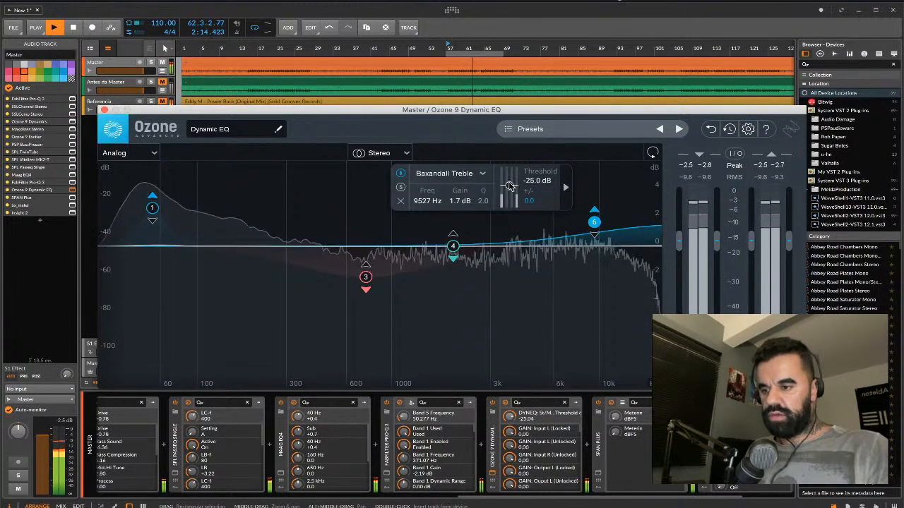
{"action": "left_click_drag", "start_coordinate": [510, 186], "coordinate": [509, 187]}
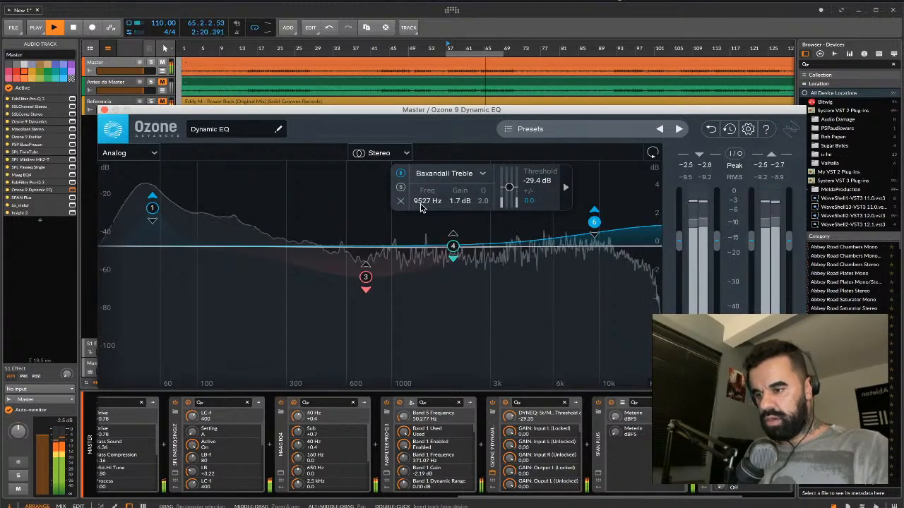
{"action": "left_click_drag", "start_coordinate": [419, 201], "coordinate": [417, 207]}
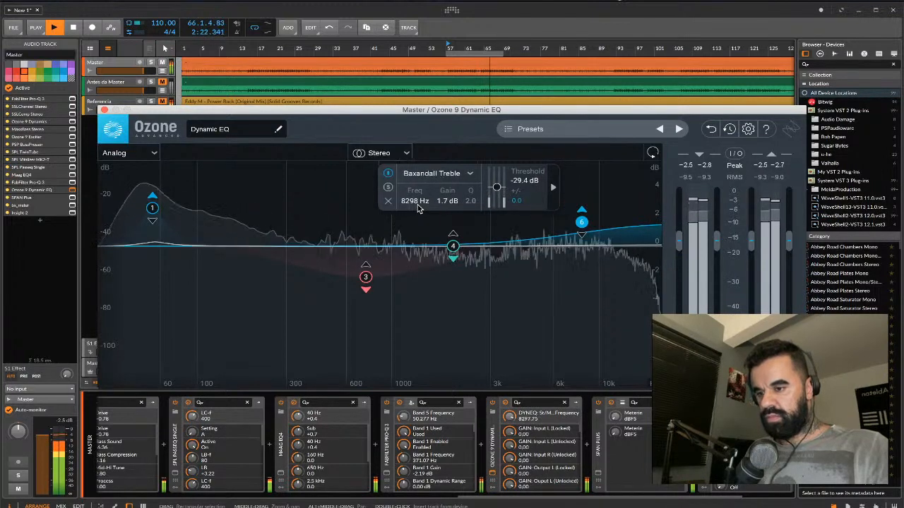
{"action": "left_click", "coordinate": [104, 111]}
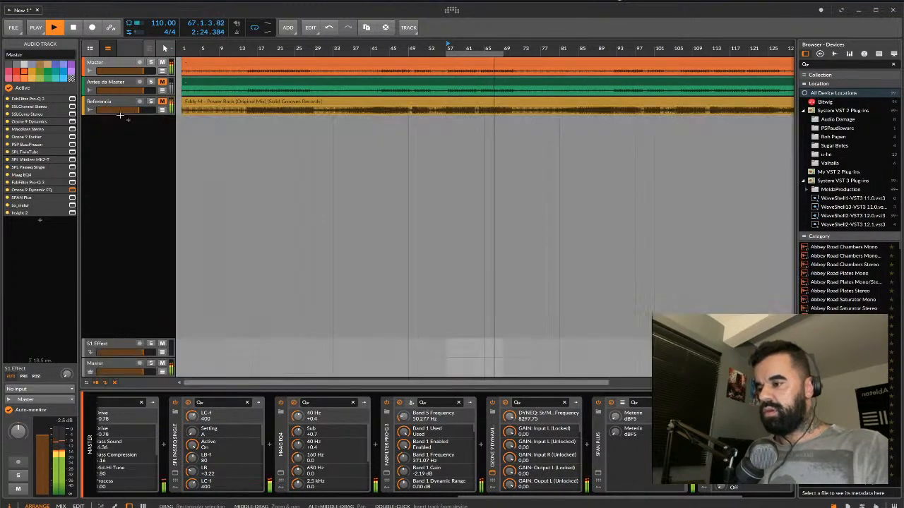
Stop playback and insert Vertigo VSC-2 after Ozone 9 Dynamic EQ in the Master chain, searching for "vert".
{"action": "key", "text": "space"}
{"action": "left_click", "coordinate": [585, 445]}
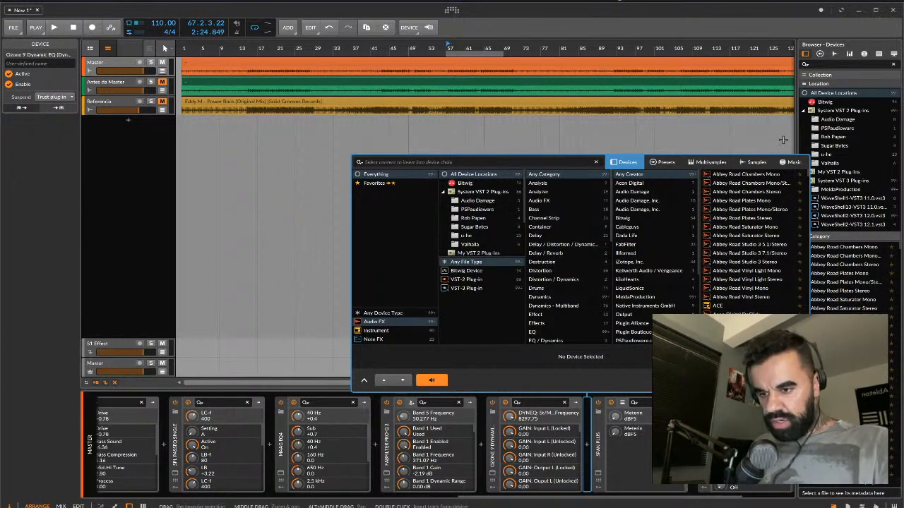
{"action": "type", "text": "verb"}
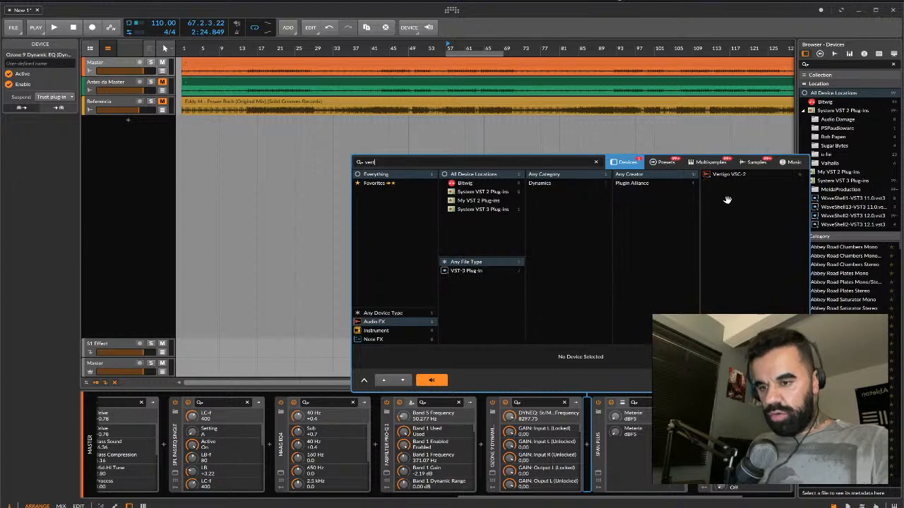
{"action": "double_click", "coordinate": [734, 174]}
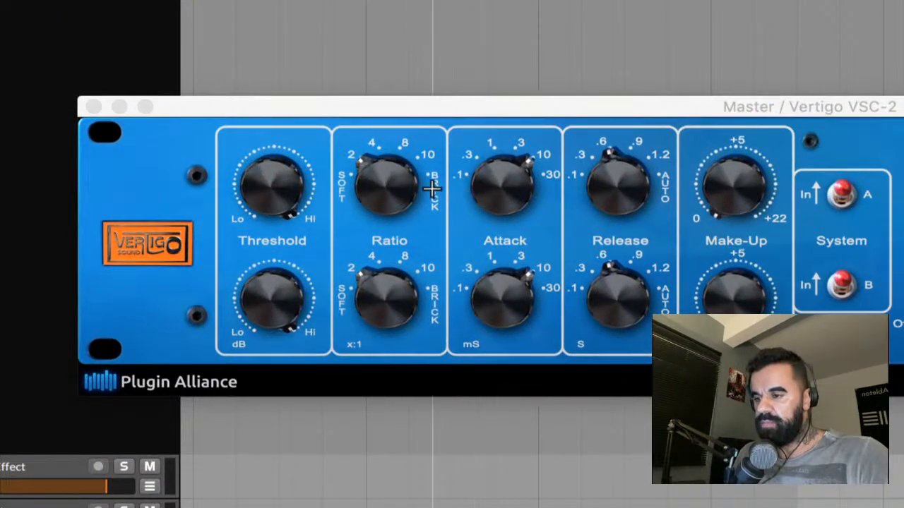
Set the Vertigo VSC-2 ratio to 4:1, attack to 1 ms and release to 0.3 s.
{"action": "left_click_drag", "start_coordinate": [390, 186], "coordinate": [436, 187]}
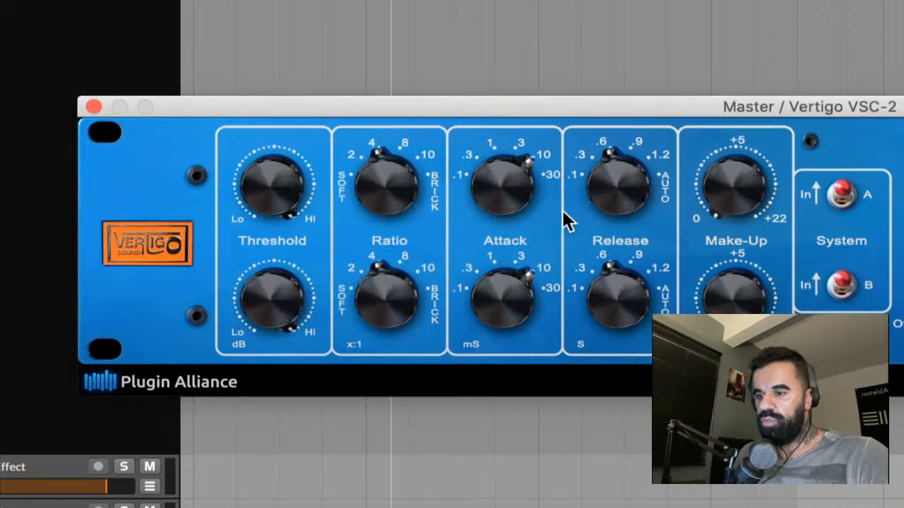
{"action": "left_click_drag", "start_coordinate": [506, 190], "coordinate": [502, 223]}
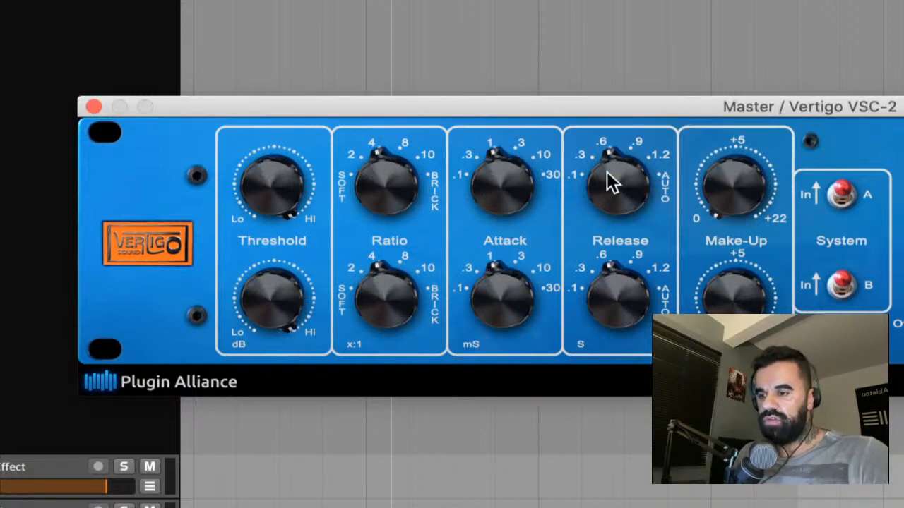
{"action": "left_click_drag", "start_coordinate": [612, 182], "coordinate": [617, 201]}
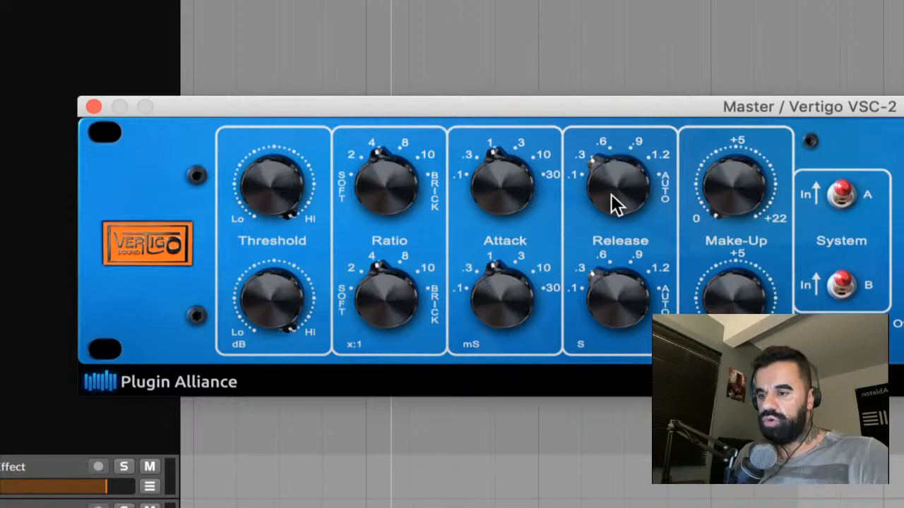
While listening, set the VSC-2 threshold to -5.1 and make-up gain to +0.8, then close it and stop playback.
{"action": "left_click_drag", "start_coordinate": [265, 185], "coordinate": [259, 166]}
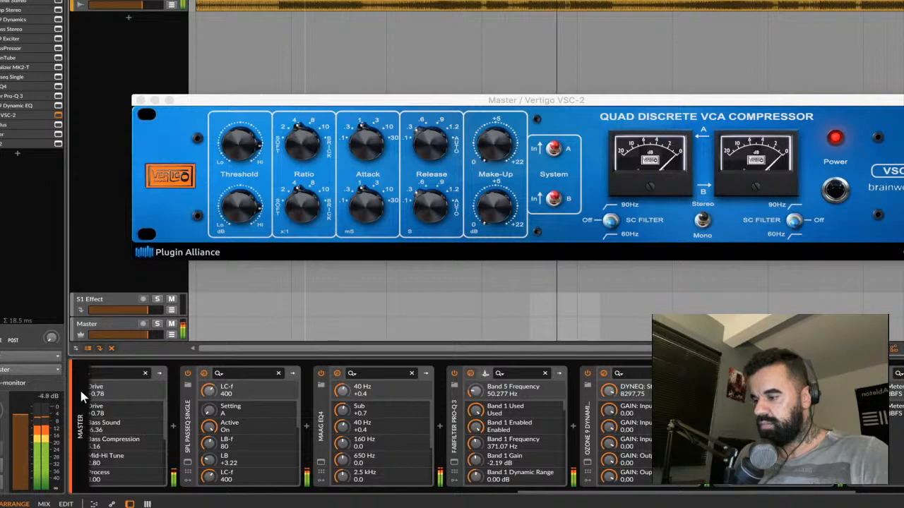
{"action": "left_click", "coordinate": [500, 147]}
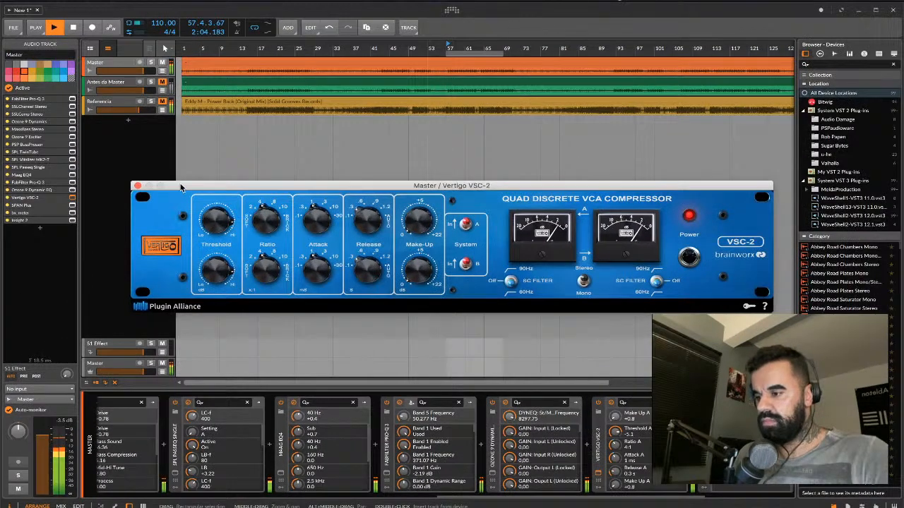
{"action": "left_click", "coordinate": [137, 186]}
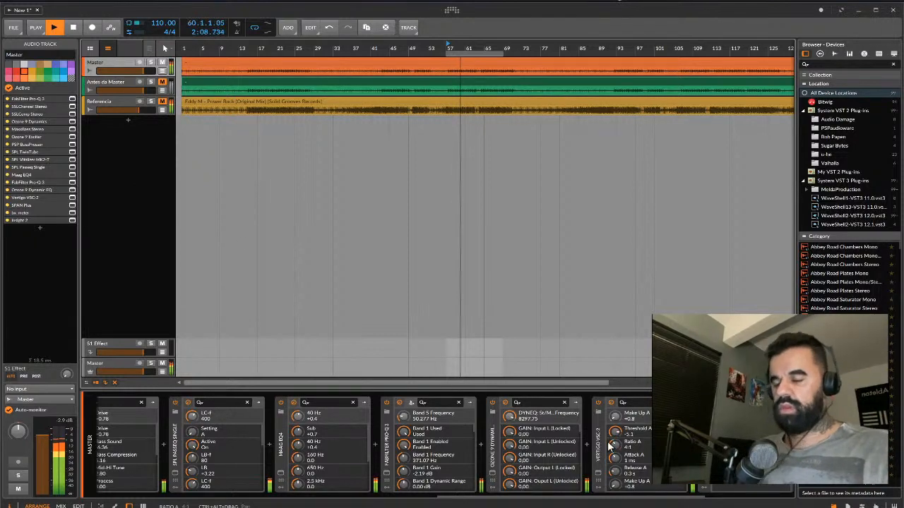
{"action": "key", "text": "space"}
{"action": "scroll", "coordinate": [609, 444], "scroll_direction": "right", "scroll_amount": 2}
{"action": "scroll", "coordinate": [607, 443], "scroll_direction": "right", "scroll_amount": 2}
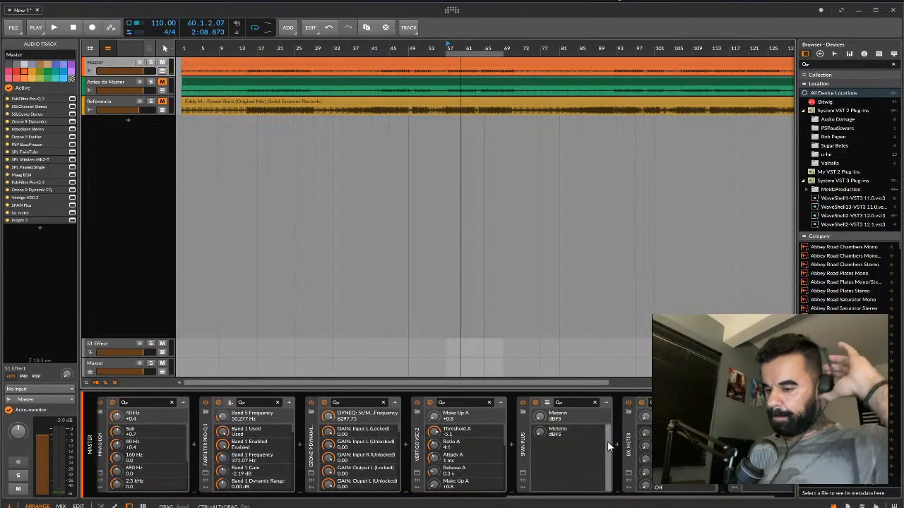
Insert TransX Multi Stereo after Vertigo VSC-2 in the Master chain, searching for "trans", and load its Full Reset preset.
{"action": "left_click", "coordinate": [511, 444]}
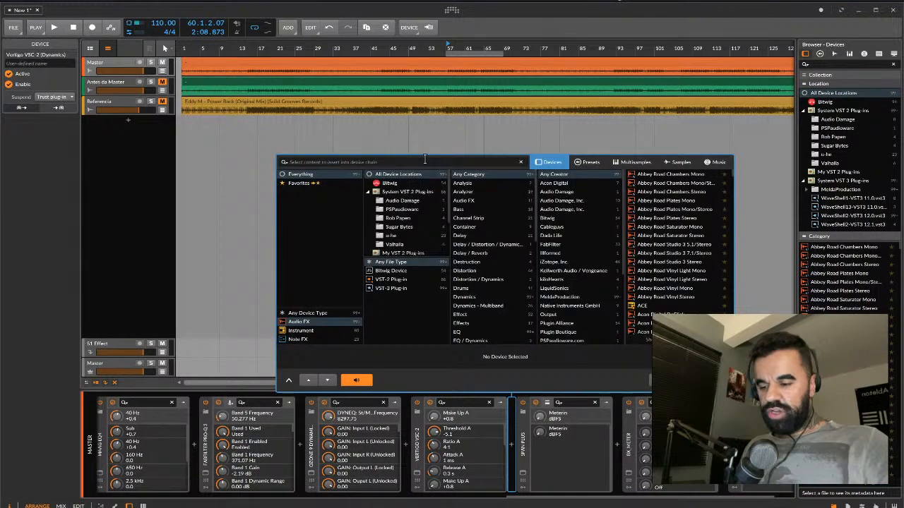
{"action": "type", "text": "trans"}
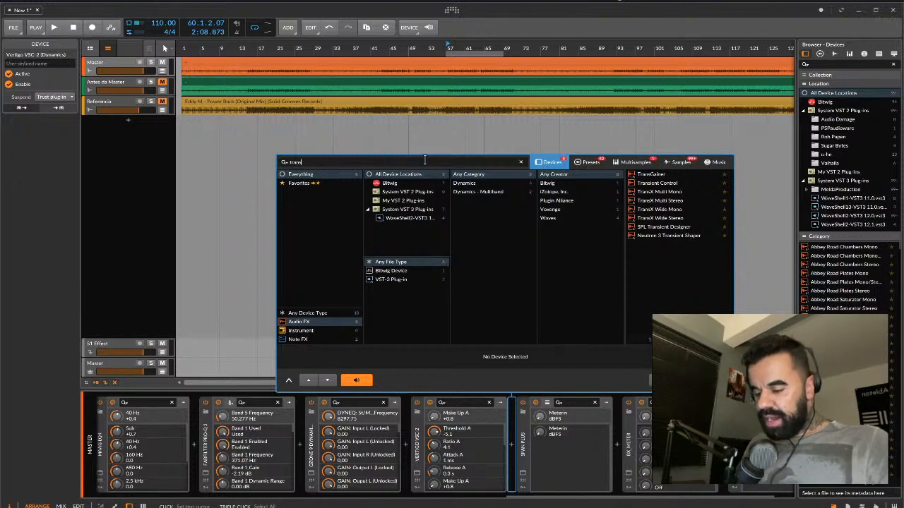
{"action": "left_click", "coordinate": [662, 200]}
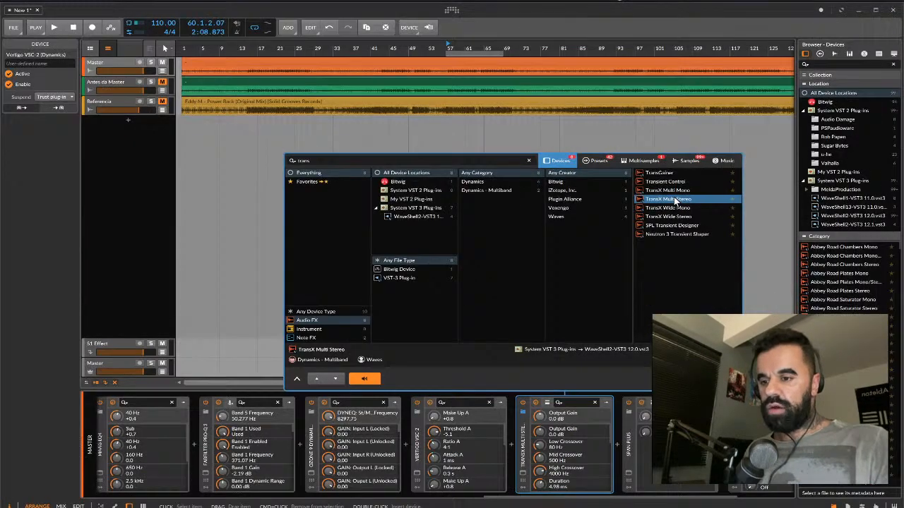
{"action": "double_click", "coordinate": [674, 197]}
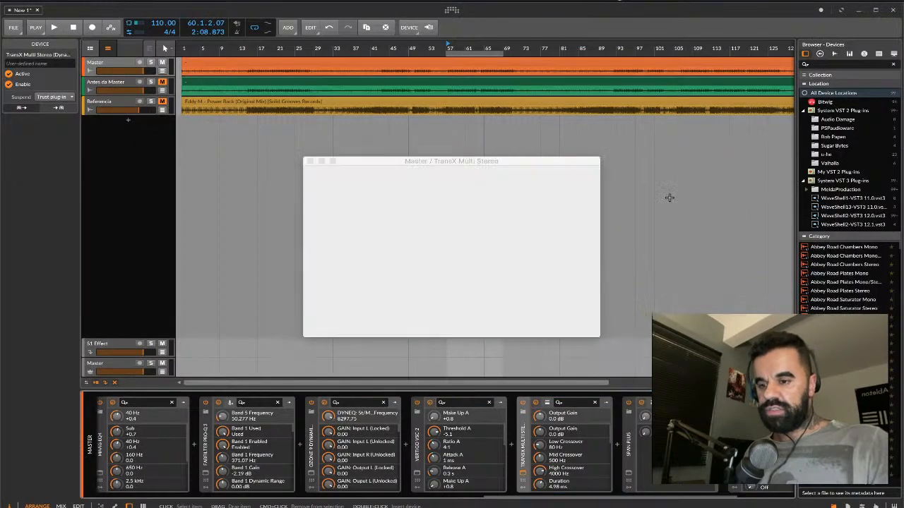
{"action": "left_click", "coordinate": [544, 171]}
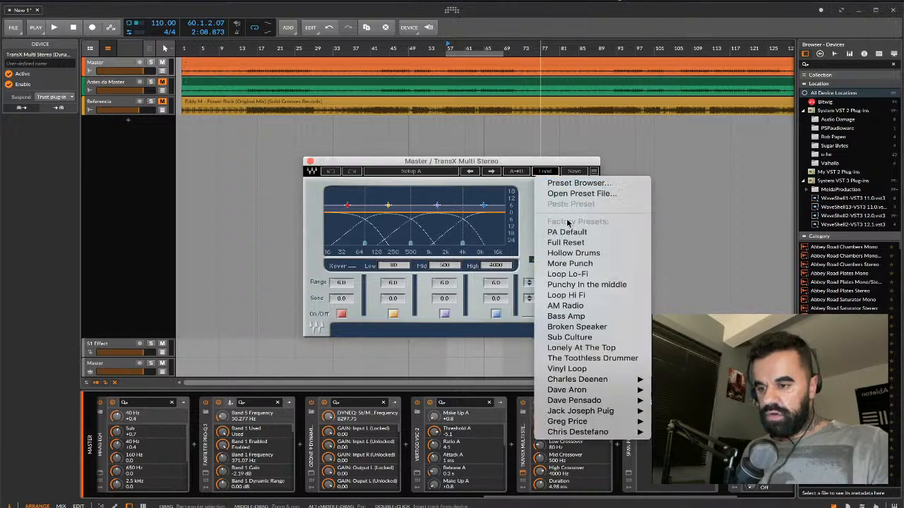
{"action": "left_click", "coordinate": [572, 242]}
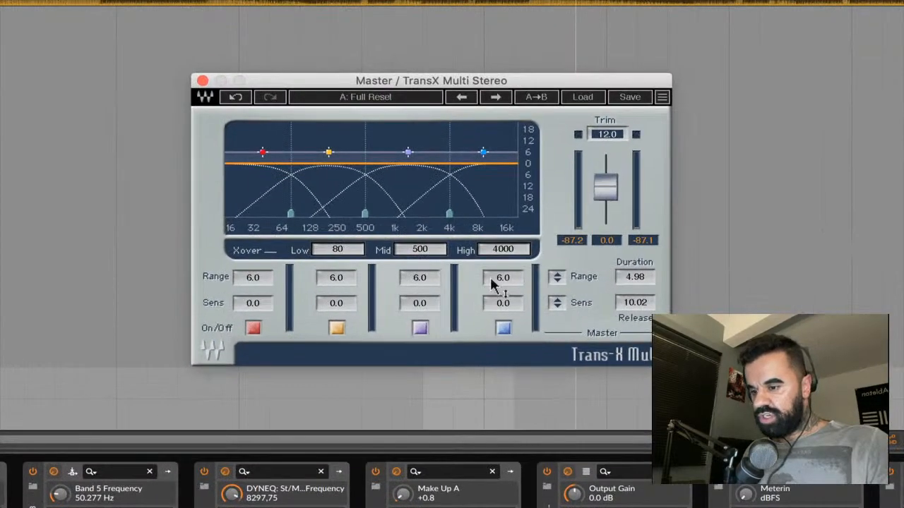
{"action": "left_click", "coordinate": [498, 277]}
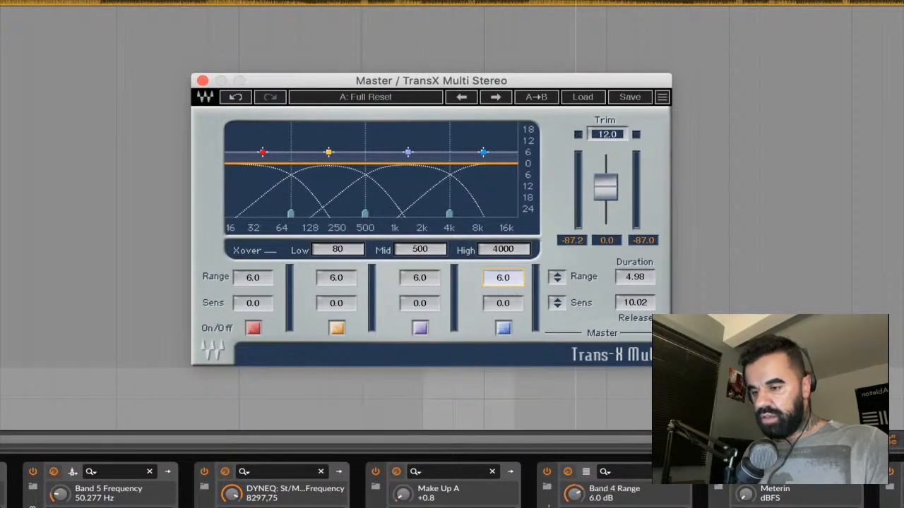
{"action": "type", "text": "0"}
{"action": "key", "text": "Return"}
{"action": "left_click", "coordinate": [431, 278]}
{"action": "left_click", "coordinate": [496, 279]}
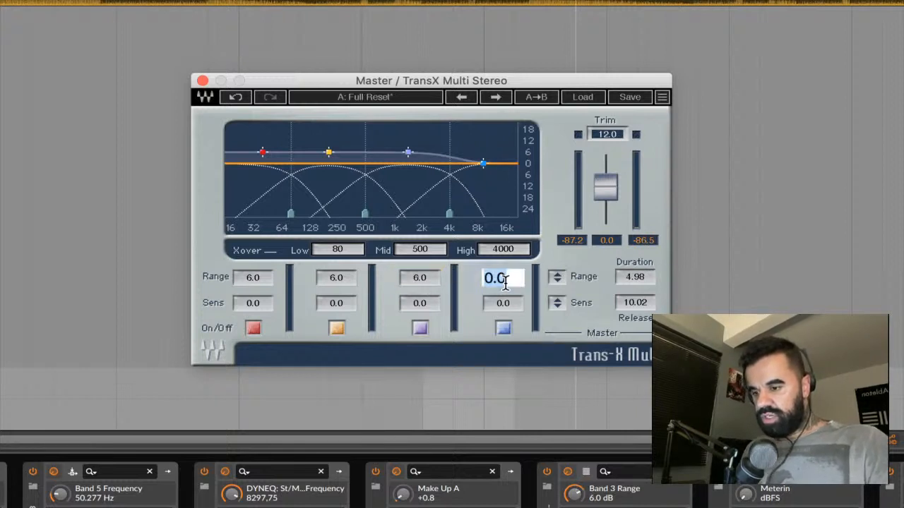
{"action": "type", "text": "6"}
{"action": "key", "text": "Return"}
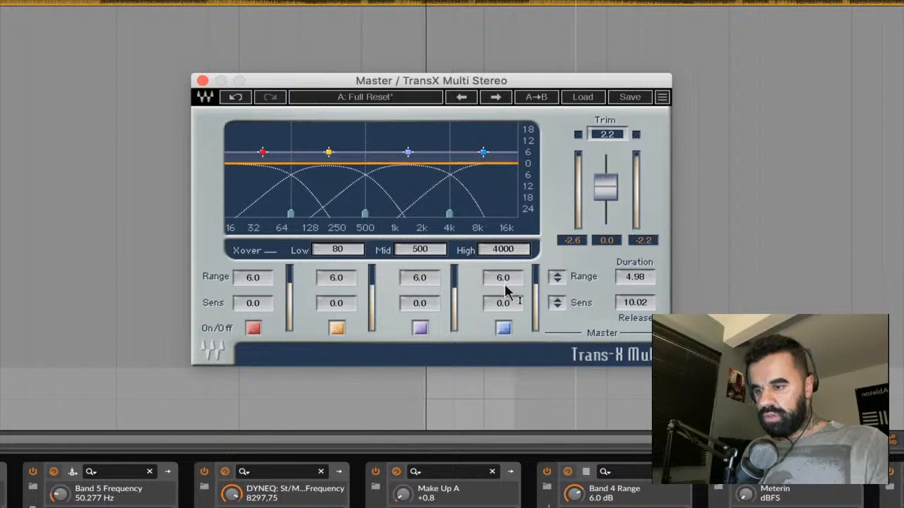
Set the Range of all four TransX Multi bands to 0.
{"action": "left_click", "coordinate": [512, 278]}
{"action": "type", "text": "0"}
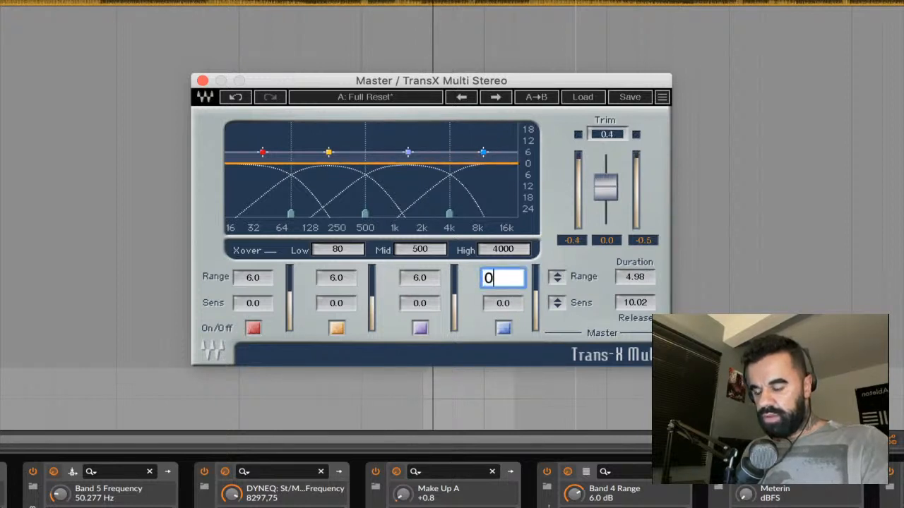
{"action": "key", "text": "Return"}
{"action": "left_click", "coordinate": [413, 279]}
{"action": "type", "text": "0"}
{"action": "key", "text": "Return"}
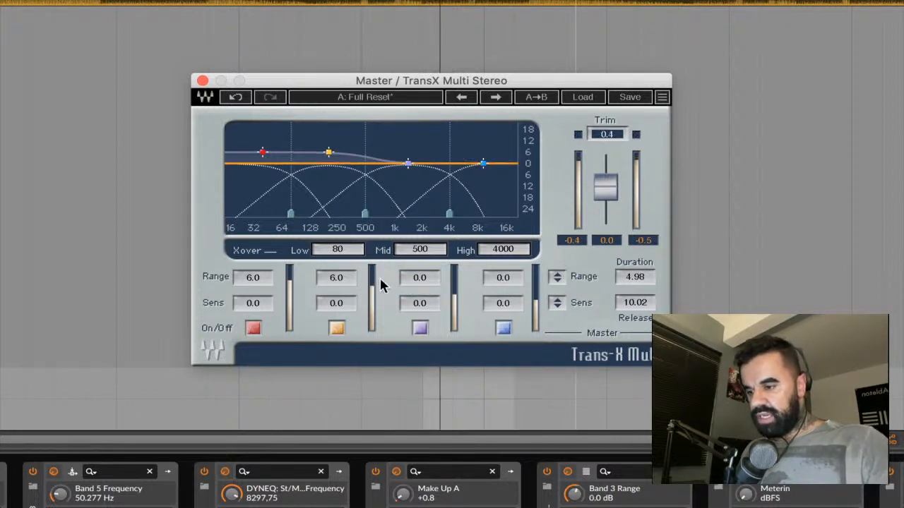
{"action": "left_click", "coordinate": [340, 279]}
{"action": "type", "text": "0"}
{"action": "key", "text": "Return"}
{"action": "left_click", "coordinate": [277, 281]}
{"action": "type", "text": "0"}
{"action": "key", "text": "Return"}
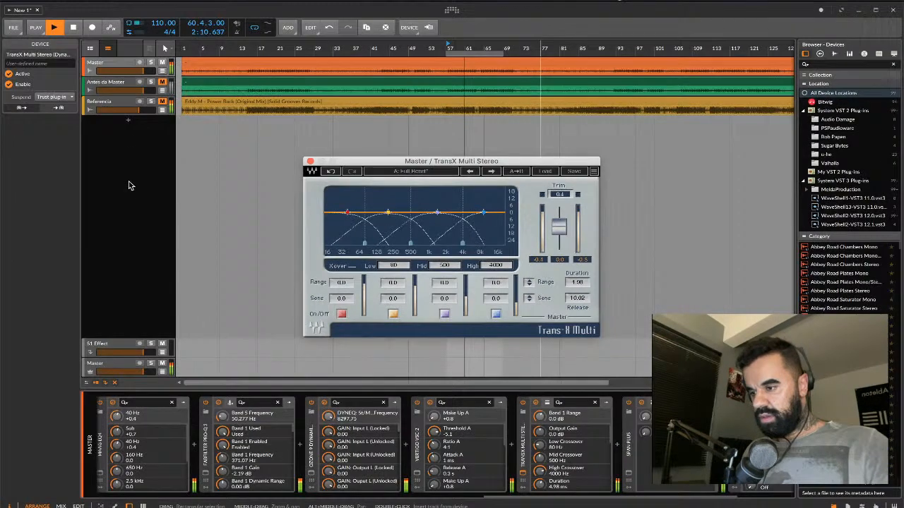
While listening to the Master track, set the TransX Multi band 3 Range to 4 and band 4 Range to 5, then close its window.
{"action": "left_click", "coordinate": [105, 63]}
{"action": "left_click", "coordinate": [130, 90]}
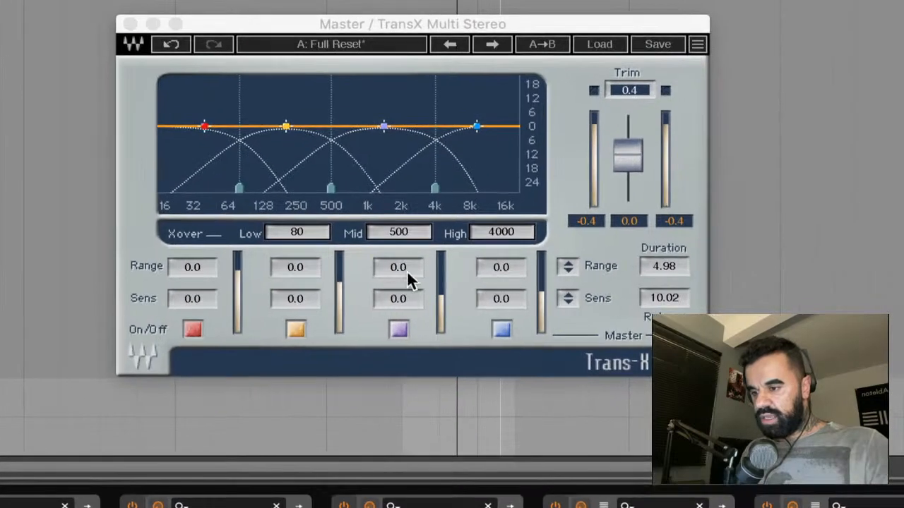
{"action": "left_click_drag", "start_coordinate": [448, 285], "coordinate": [407, 271]}
{"action": "double_click", "coordinate": [407, 270]}
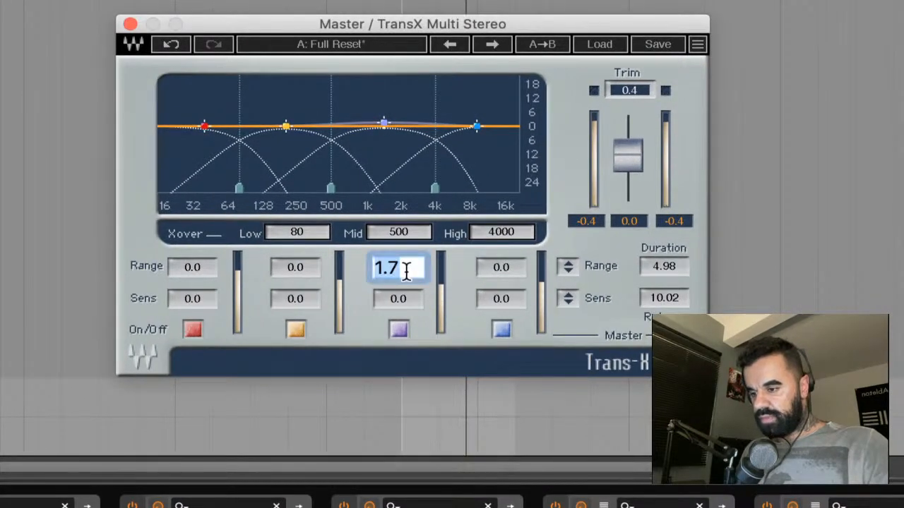
{"action": "type", "text": "4"}
{"action": "key", "text": "Return"}
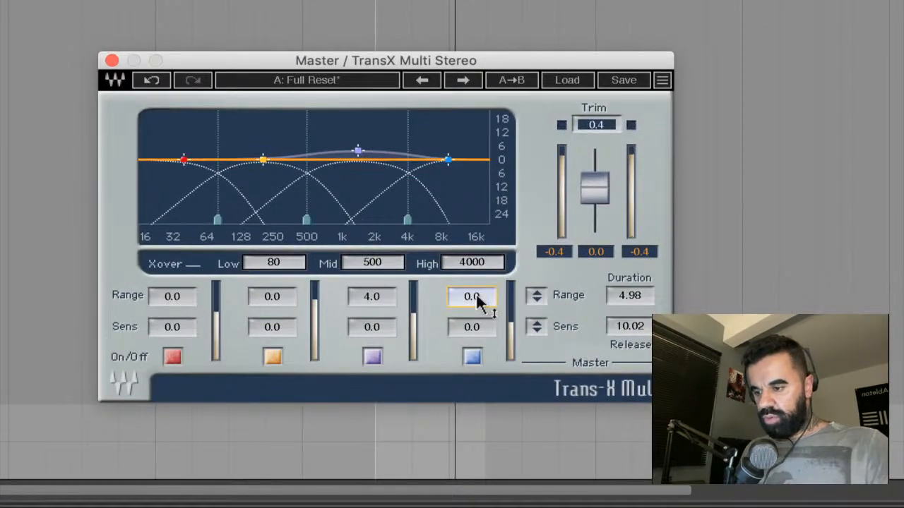
{"action": "double_click", "coordinate": [497, 282]}
{"action": "type", "text": "5"}
{"action": "key", "text": "Return"}
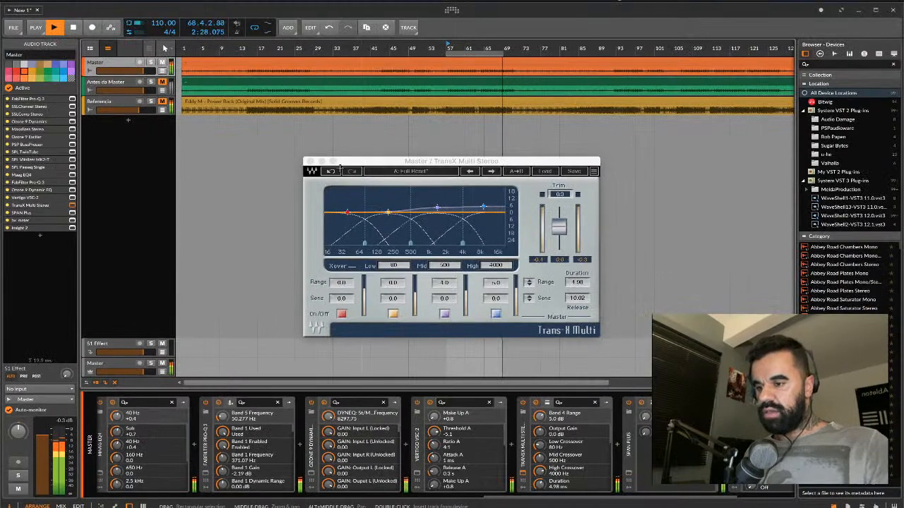
{"action": "left_click", "coordinate": [313, 162]}
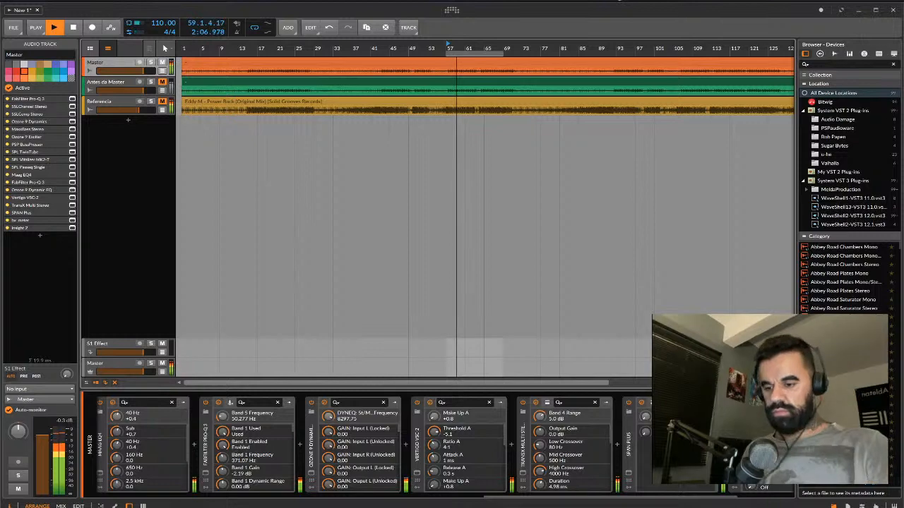
Stop playback, insert Voxengo Elephant after TransX Multi Stereo in the Master chain, searching for "elep", and close its window.
{"action": "scroll", "coordinate": [735, 474], "scroll_direction": "right", "scroll_amount": 1}
{"action": "scroll", "coordinate": [712, 424], "scroll_direction": "right", "scroll_amount": 4}
{"action": "key", "text": "space"}
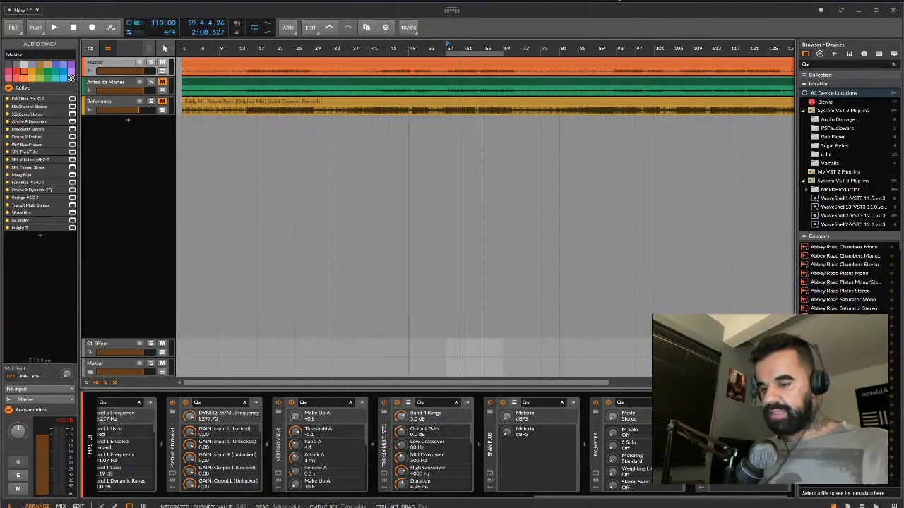
{"action": "key", "text": "space"}
{"action": "key", "text": "space"}
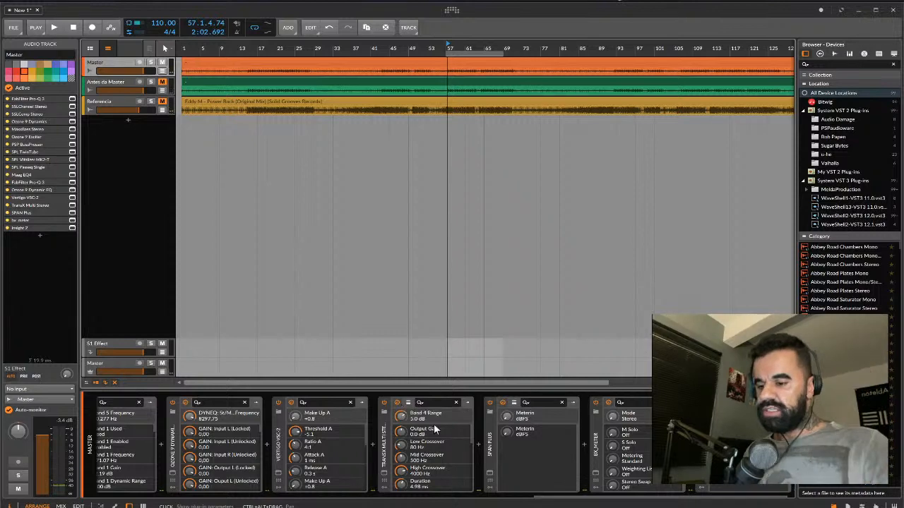
{"action": "left_click", "coordinate": [477, 440]}
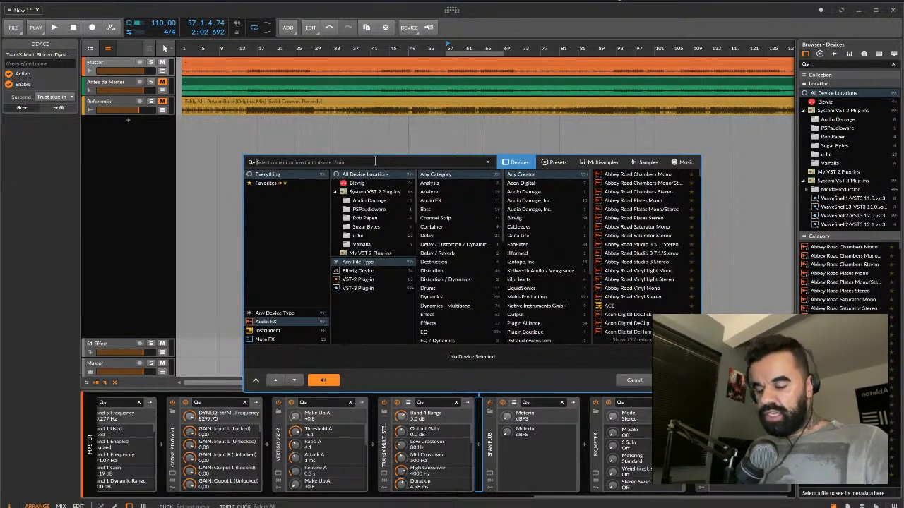
{"action": "type", "text": "l3"}
{"action": "key", "text": "BackSpace"}
{"action": "type", "text": "elep"}
{"action": "double_click", "coordinate": [604, 175]}
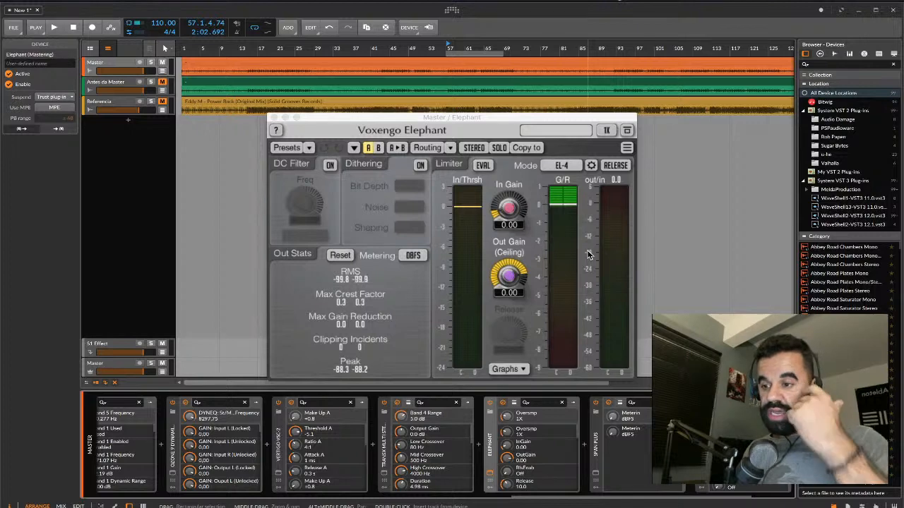
{"action": "left_click", "coordinate": [491, 473]}
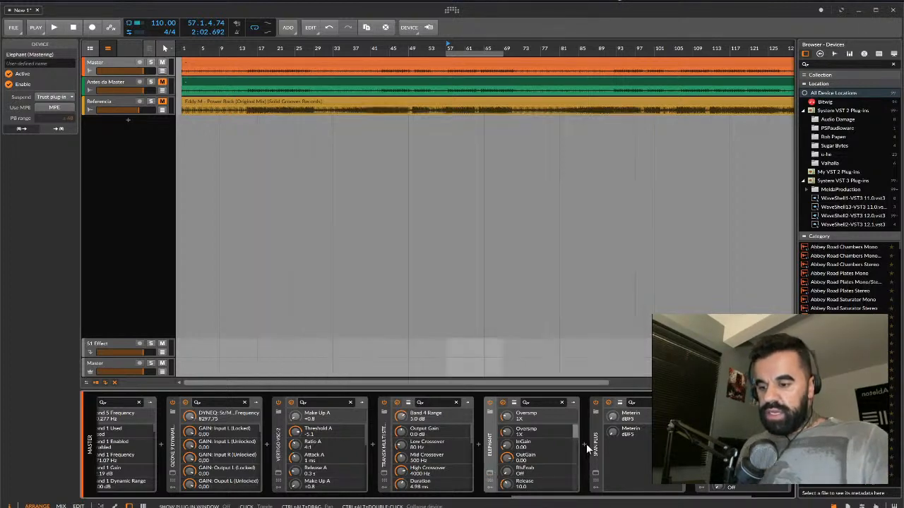
Insert L3 MultiMaximizer Stereo after Elephant in the Master chain, searching for "l3", and close its window.
{"action": "left_click", "coordinate": [583, 445]}
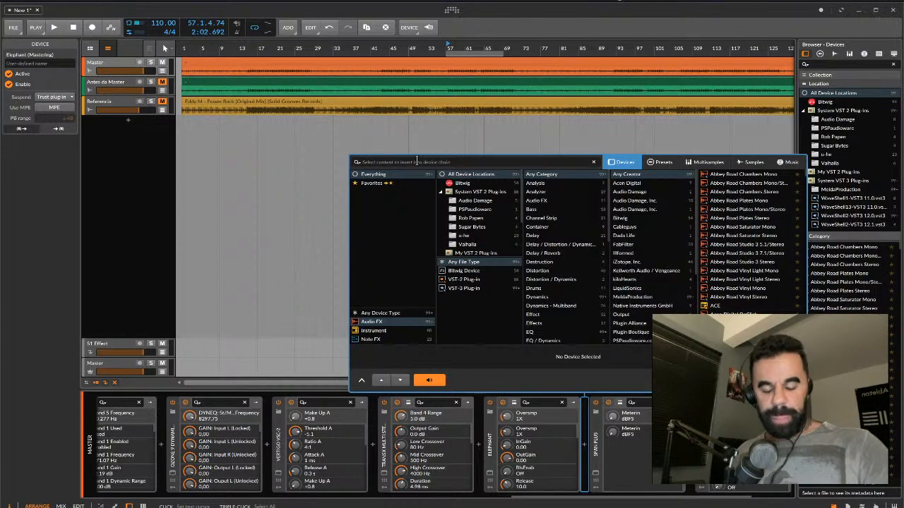
{"action": "type", "text": "l3"}
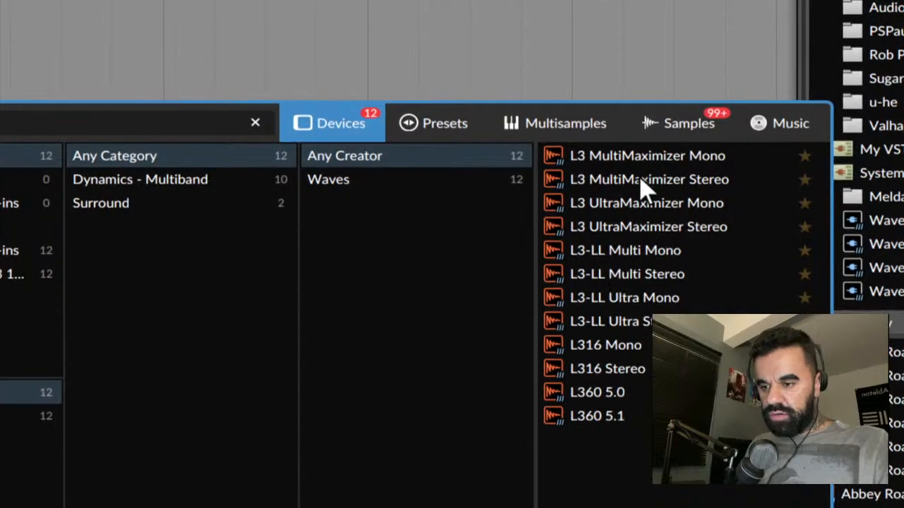
{"action": "left_click", "coordinate": [733, 182]}
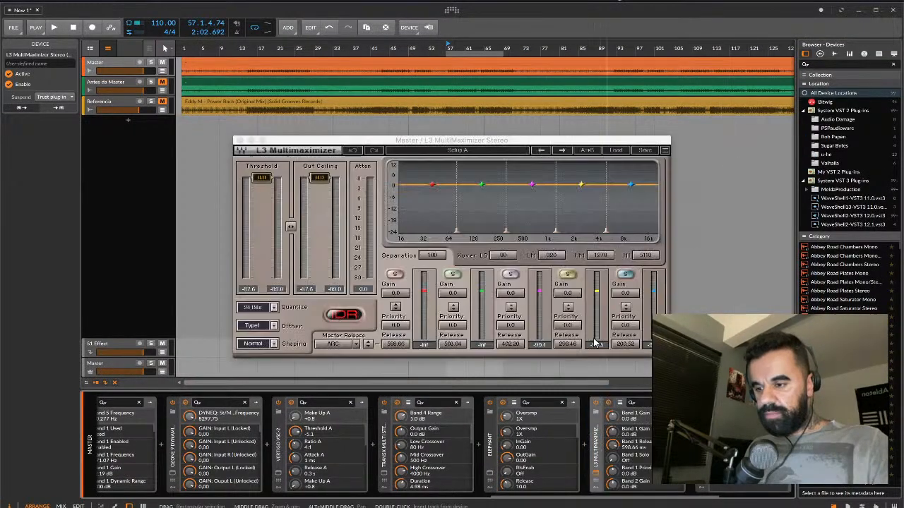
{"action": "left_click", "coordinate": [596, 473]}
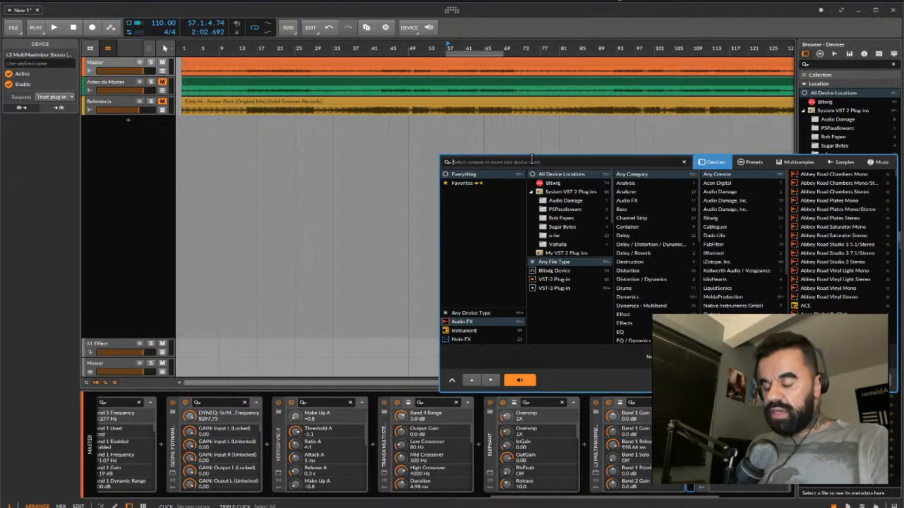
Insert Ozone 9 Maximizer after L3 MultiMaximizer in the Master chain, searching for "maxi", then view its interface and close it.
{"action": "type", "text": "m"}
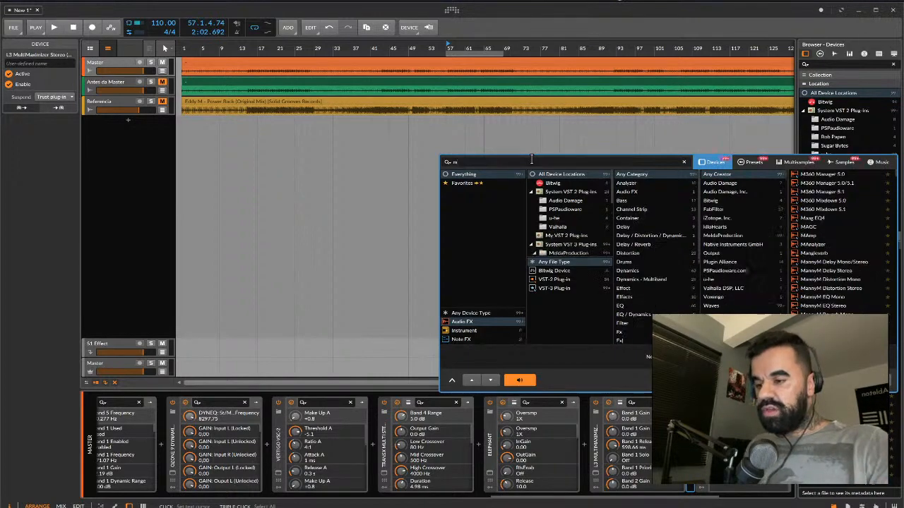
{"action": "type", "text": "axi"}
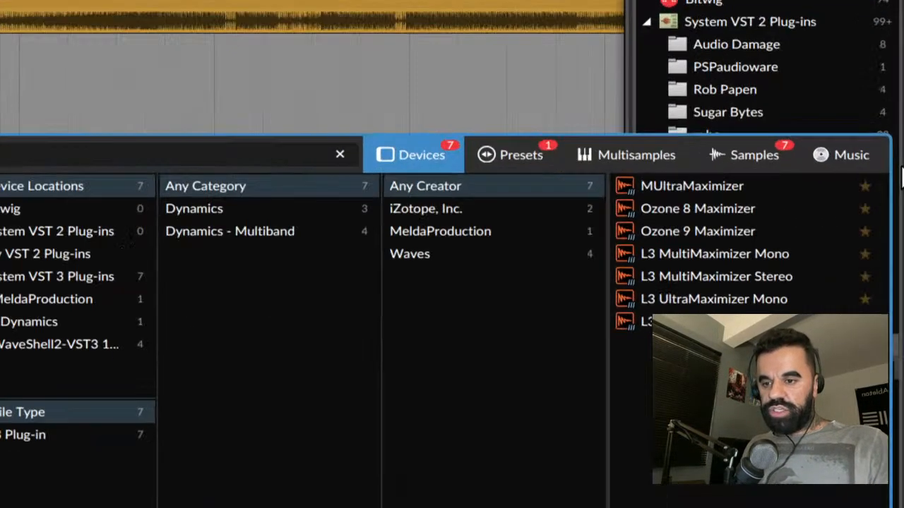
{"action": "left_click", "coordinate": [739, 230]}
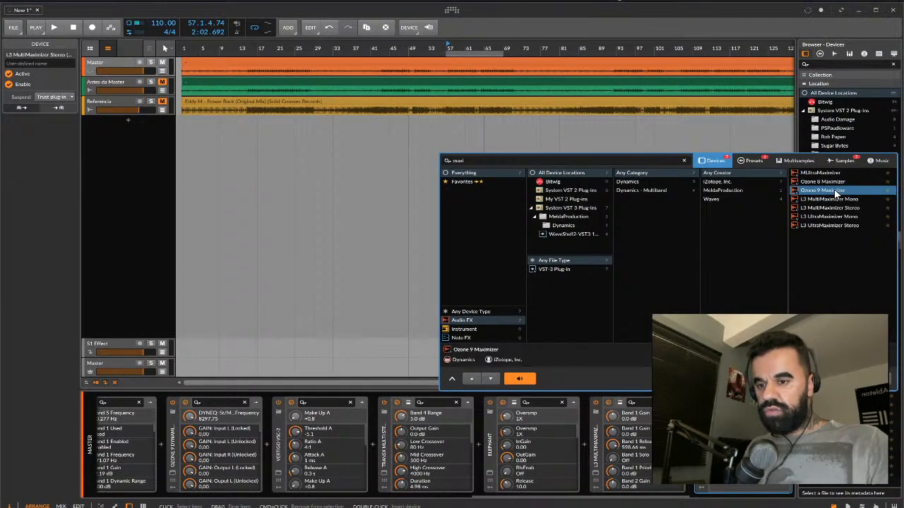
{"action": "double_click", "coordinate": [834, 188]}
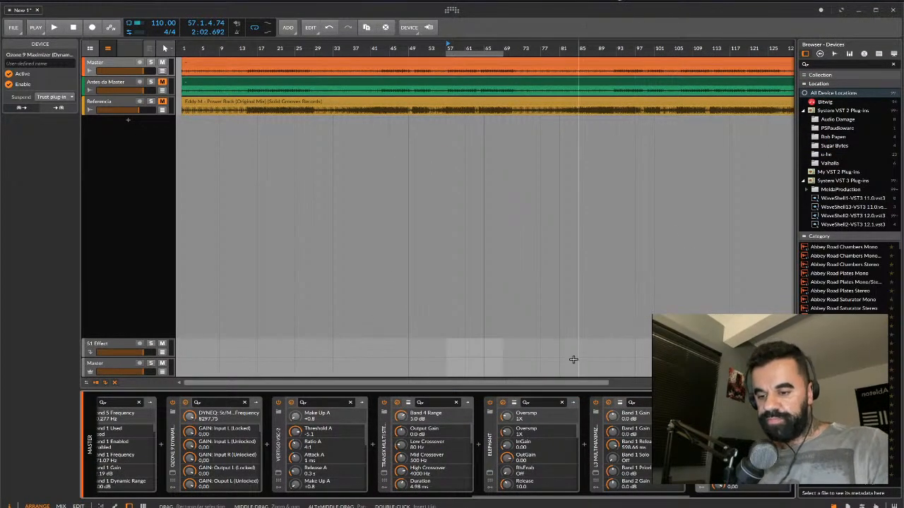
{"action": "left_click_drag", "start_coordinate": [634, 416], "coordinate": [631, 417]}
{"action": "scroll", "coordinate": [631, 423], "scroll_direction": "right", "scroll_amount": 1}
{"action": "scroll", "coordinate": [621, 452], "scroll_direction": "down", "scroll_amount": 5}
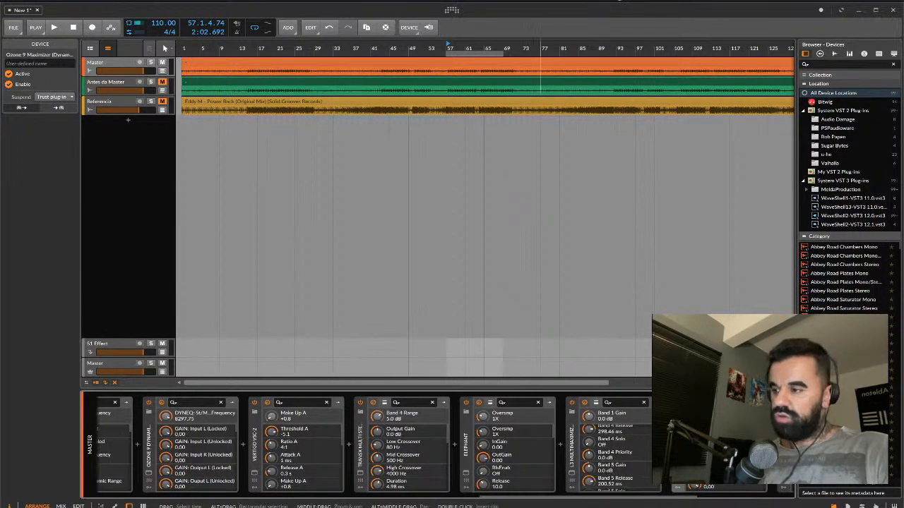
{"action": "left_click", "coordinate": [678, 473]}
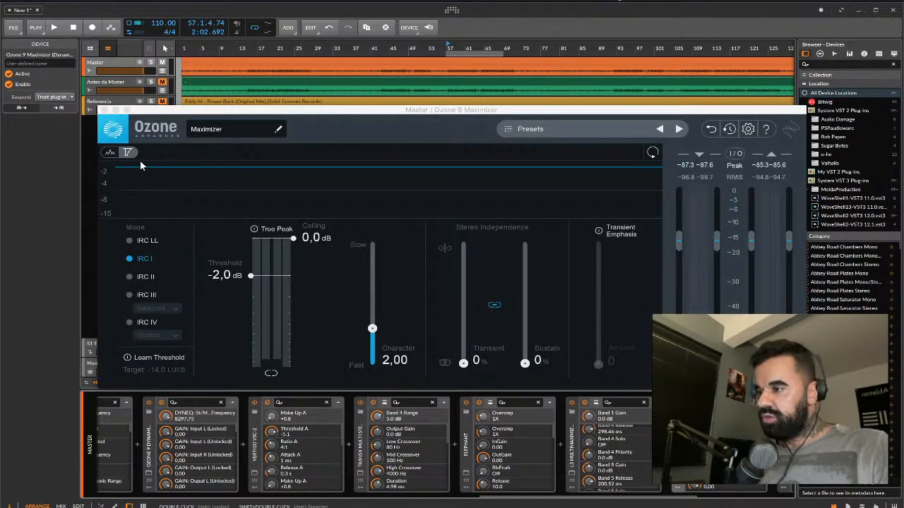
{"action": "left_click", "coordinate": [106, 111]}
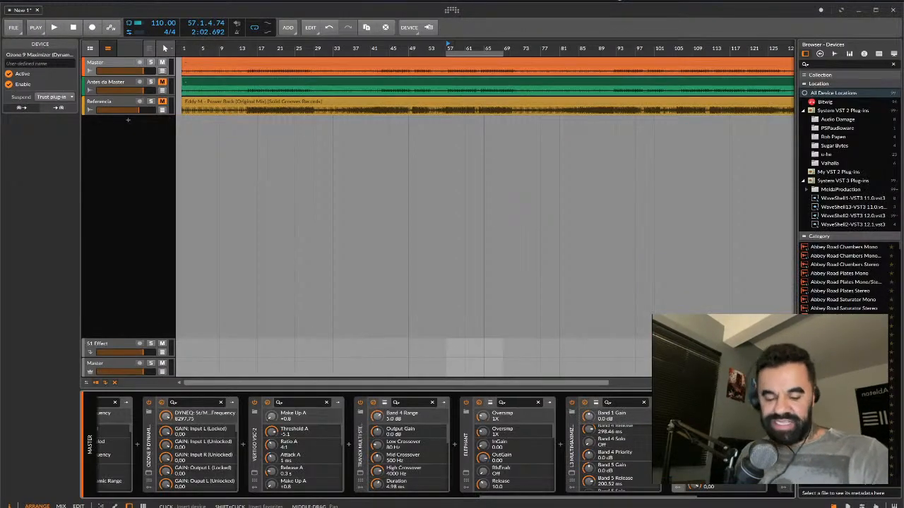
{"action": "scroll", "coordinate": [402, 445], "scroll_direction": "right", "scroll_amount": 3}
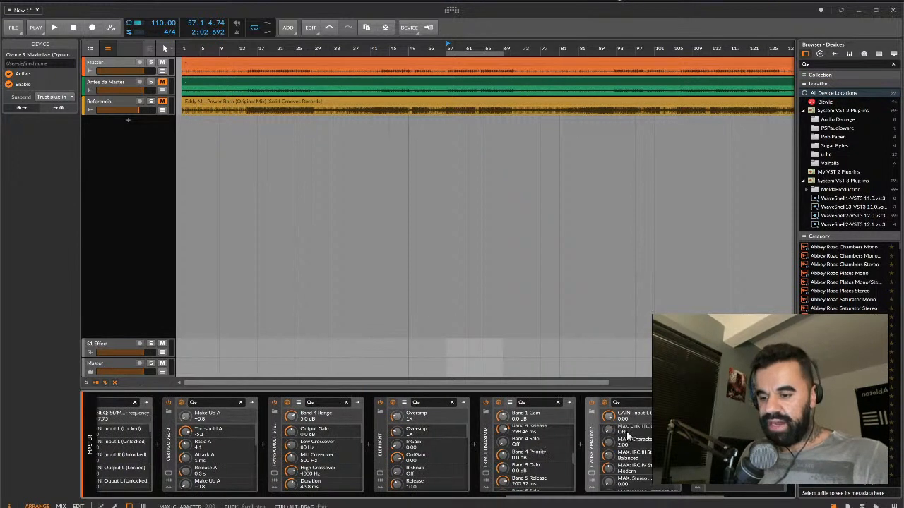
{"action": "scroll", "coordinate": [586, 438], "scroll_direction": "right", "scroll_amount": 2}
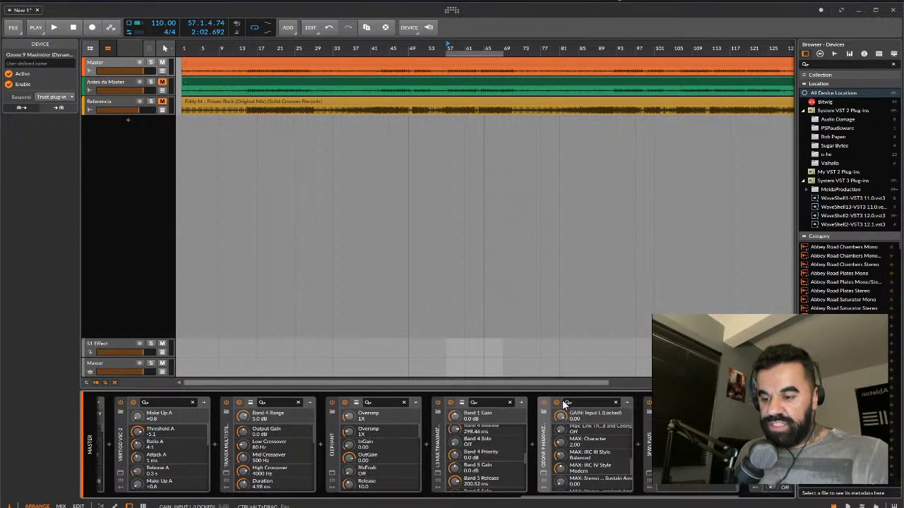
Disable Ozone 9 Maximizer and L3 MultiMaximizer in the Master chain, leaving Elephant as the only active limiter.
{"action": "left_click", "coordinate": [541, 400]}
{"action": "scroll", "coordinate": [699, 444], "scroll_direction": "right", "scroll_amount": 2}
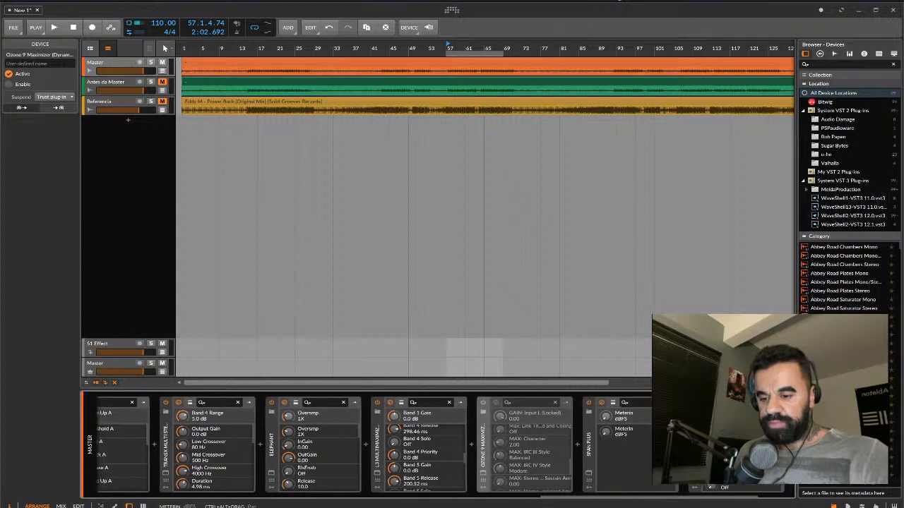
{"action": "scroll", "coordinate": [699, 445], "scroll_direction": "left", "scroll_amount": 2}
{"action": "scroll", "coordinate": [365, 416], "scroll_direction": "left", "scroll_amount": 4}
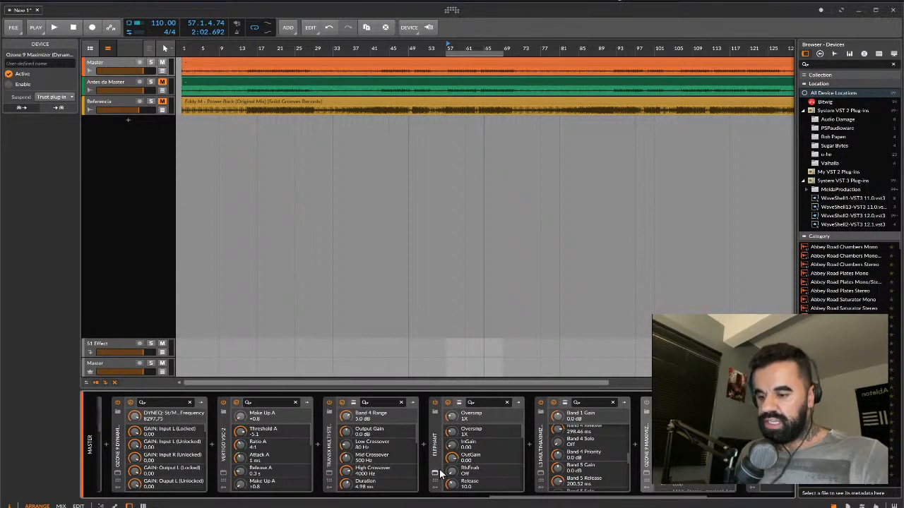
{"action": "left_click", "coordinate": [540, 403]}
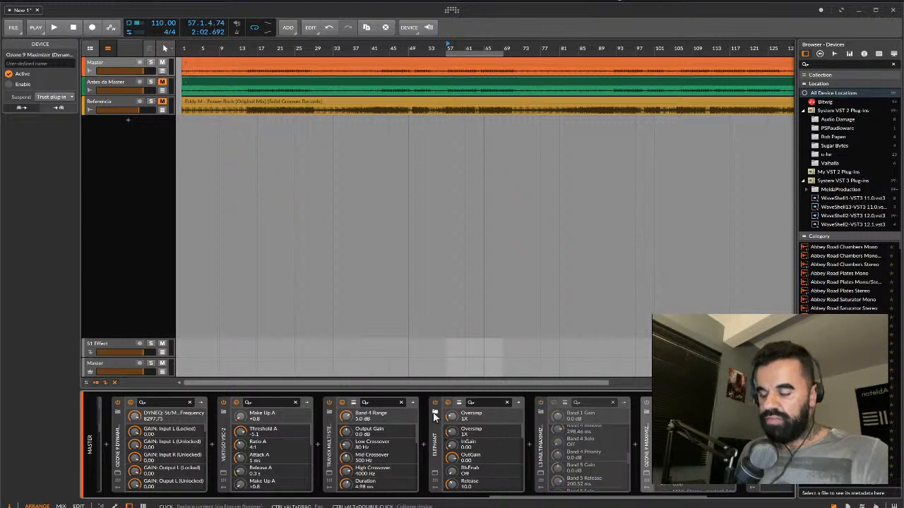
During playback, set Elephant's limiter Mode to INFLATED and its In Gain to 5.26, and close its window.
{"action": "key", "text": "space"}
{"action": "left_click", "coordinate": [433, 463]}
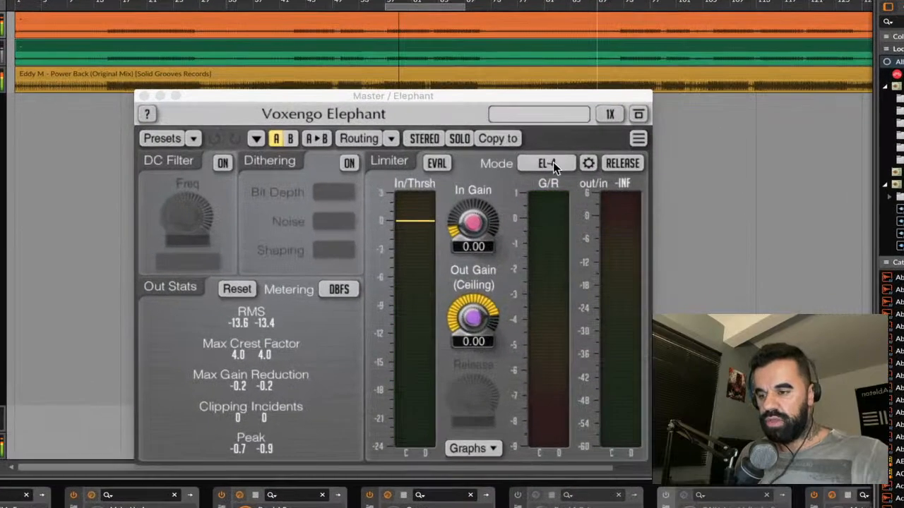
{"action": "left_click", "coordinate": [550, 164]}
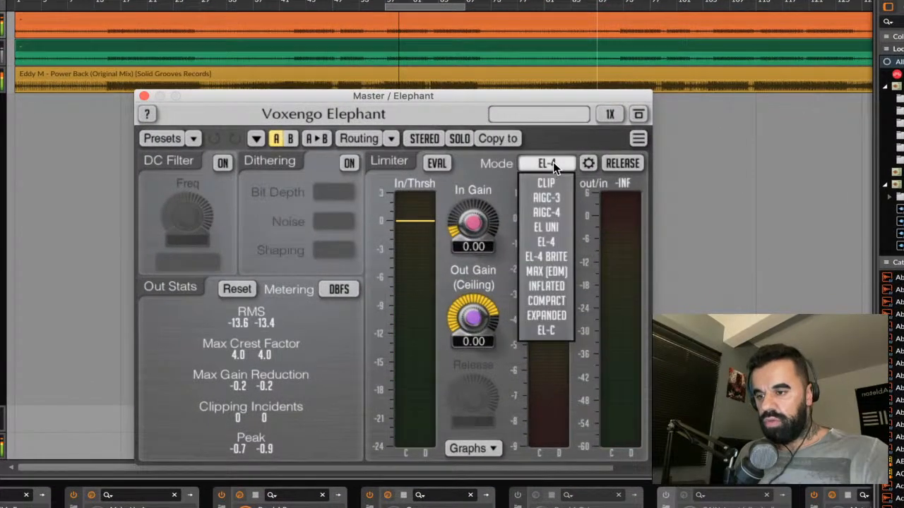
{"action": "left_click", "coordinate": [550, 285]}
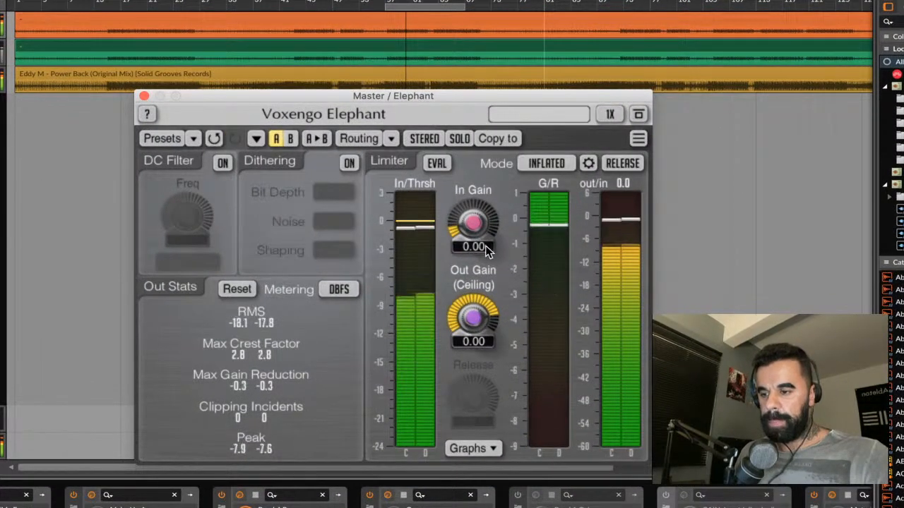
{"action": "left_click_drag", "start_coordinate": [474, 227], "coordinate": [474, 204]}
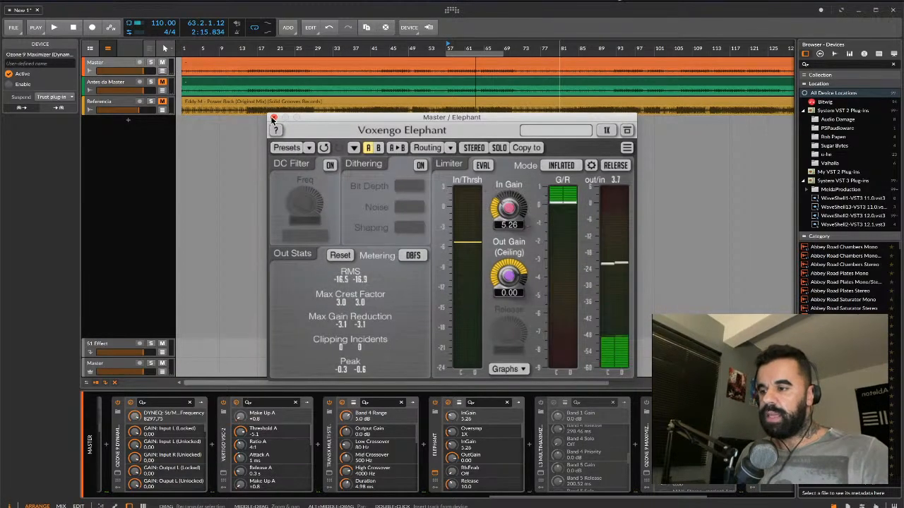
{"action": "left_click", "coordinate": [274, 119]}
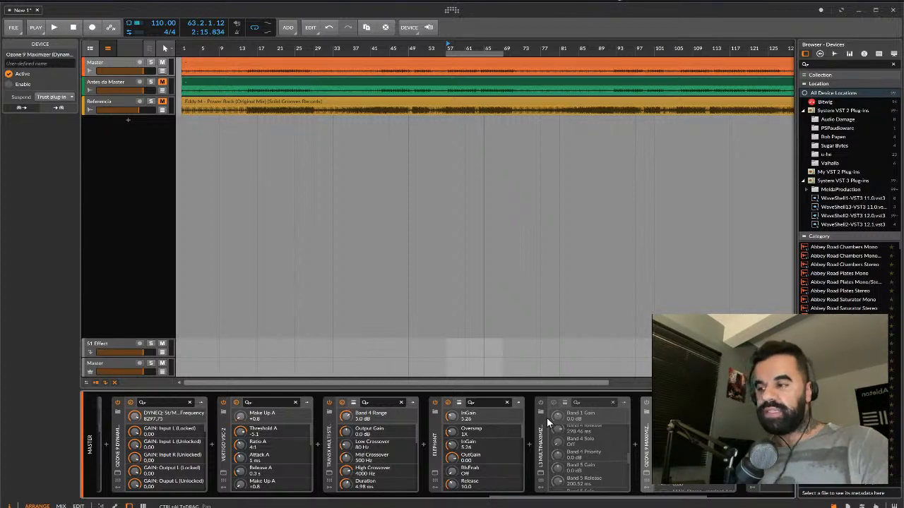
Solo the Referencia track, play it while reading its levels in its bx_meter, and close the meter.
{"action": "left_click", "coordinate": [109, 102]}
{"action": "left_click", "coordinate": [150, 101]}
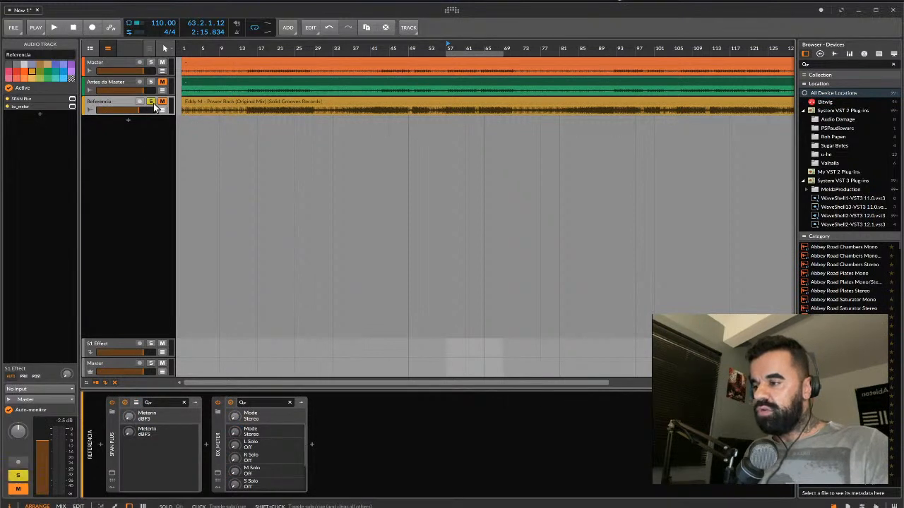
{"action": "key", "text": "space"}
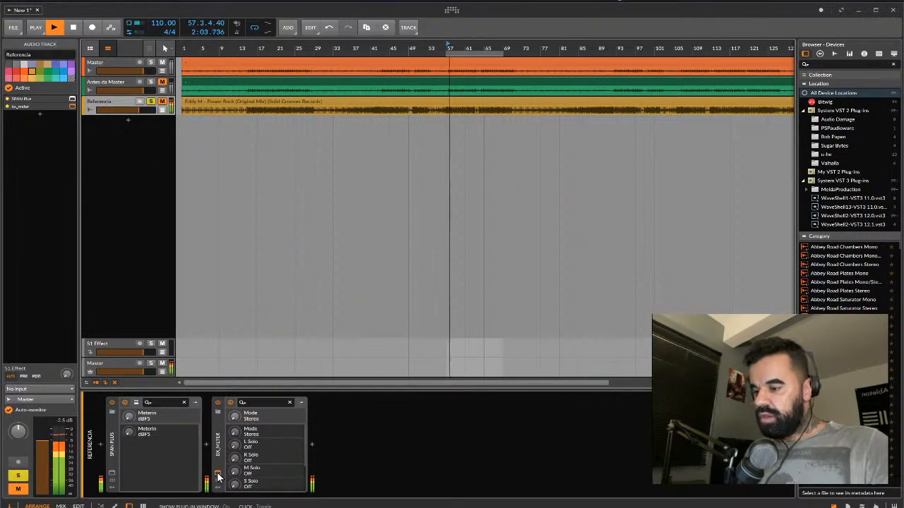
{"action": "left_click", "coordinate": [71, 106]}
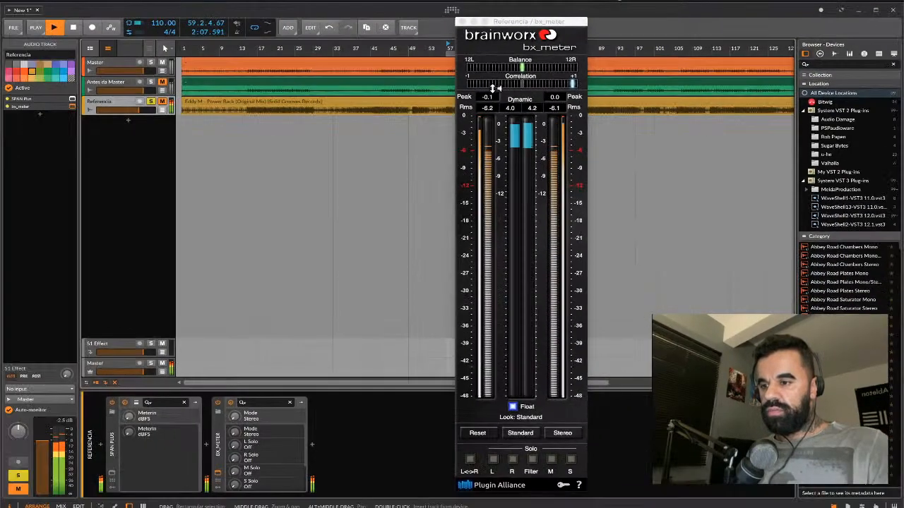
{"action": "key", "text": "space"}
{"action": "left_click", "coordinate": [462, 21]}
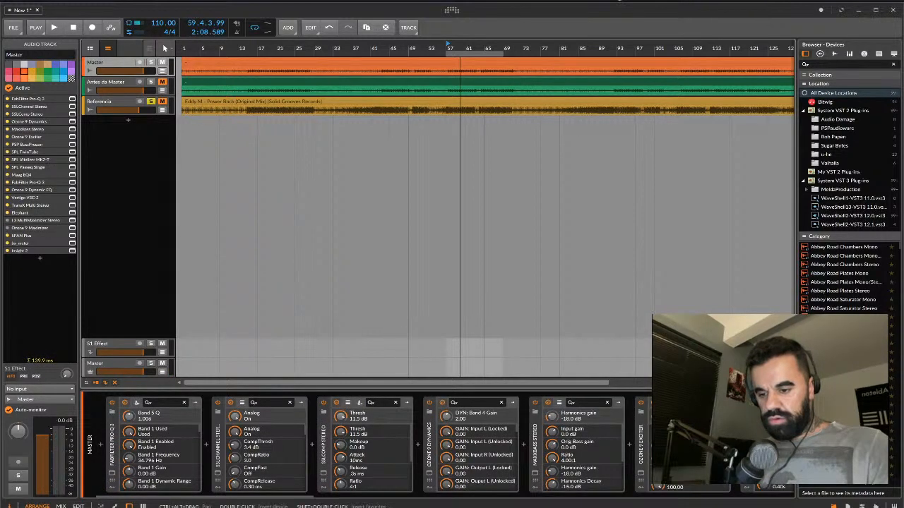
Move Insight 2 from the Master audio track's chain to the main Master output track and open its window during playback.
{"action": "scroll", "coordinate": [444, 446], "scroll_direction": "right", "scroll_amount": 20}
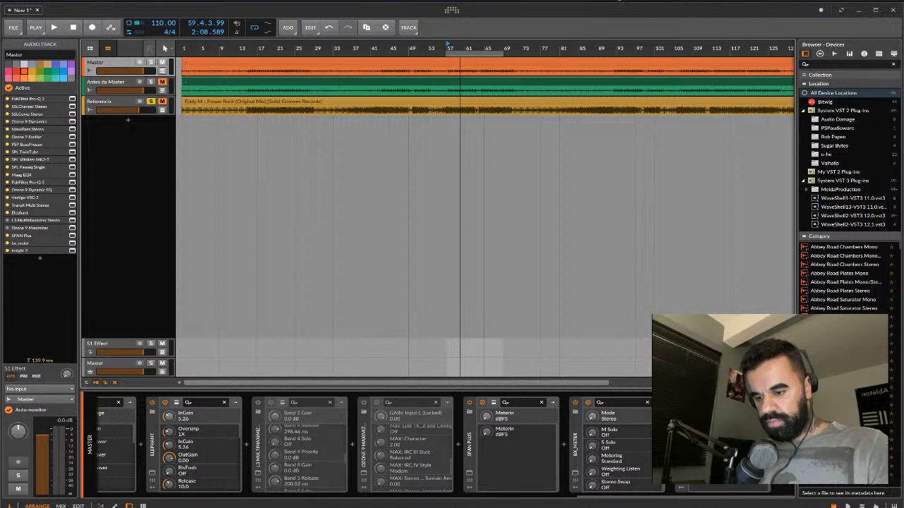
{"action": "left_click_drag", "start_coordinate": [682, 447], "coordinate": [129, 361]}
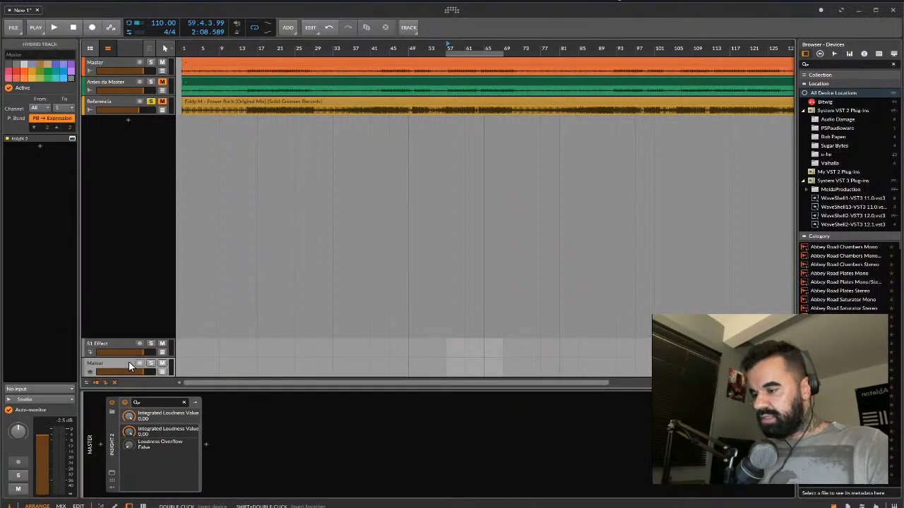
{"action": "key", "text": "space"}
{"action": "left_click", "coordinate": [113, 474]}
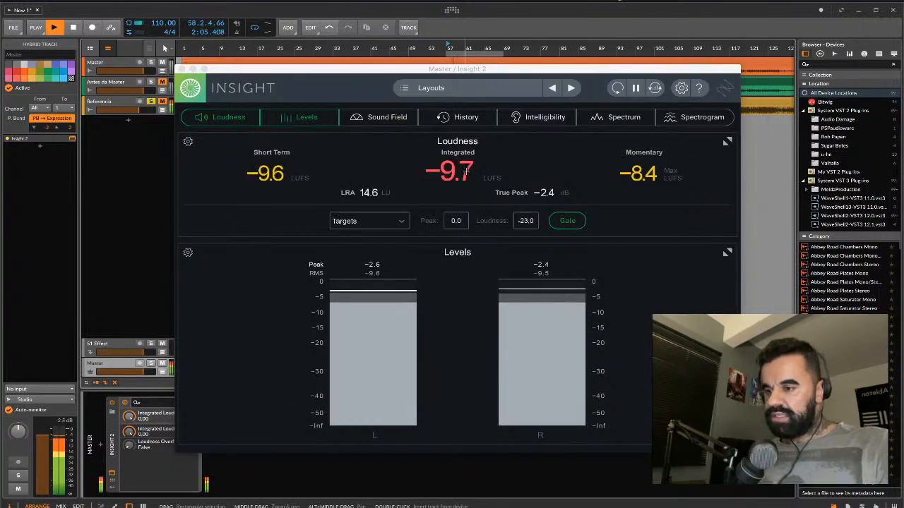
Set the Referencia track's volume to 0 dB, check its loudness in Insight 2 during playback, and close the window.
{"action": "left_click", "coordinate": [132, 110]}
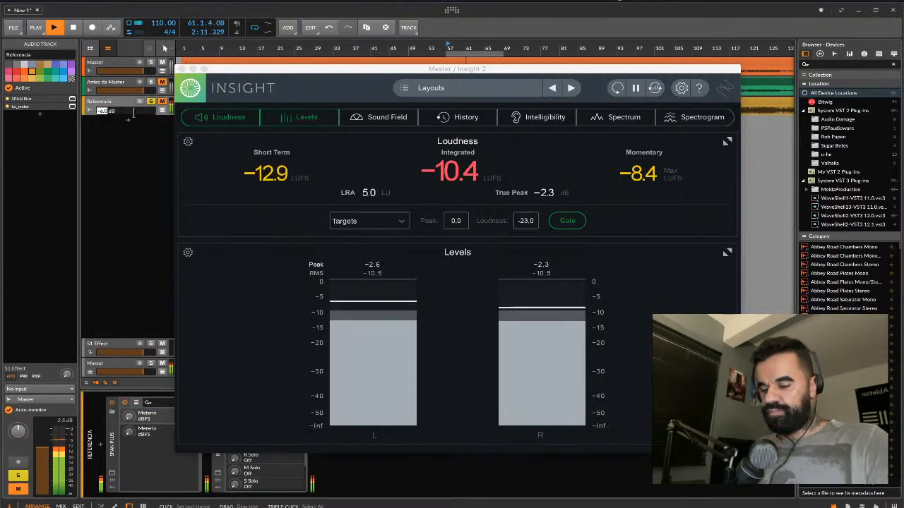
{"action": "type", "text": "0"}
{"action": "key", "text": "Return"}
{"action": "left_click", "coordinate": [383, 232]}
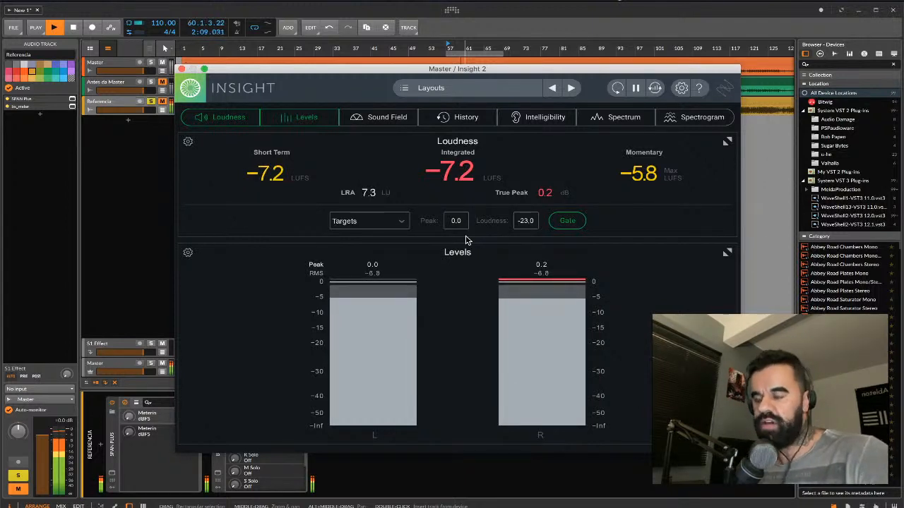
{"action": "key", "text": "space"}
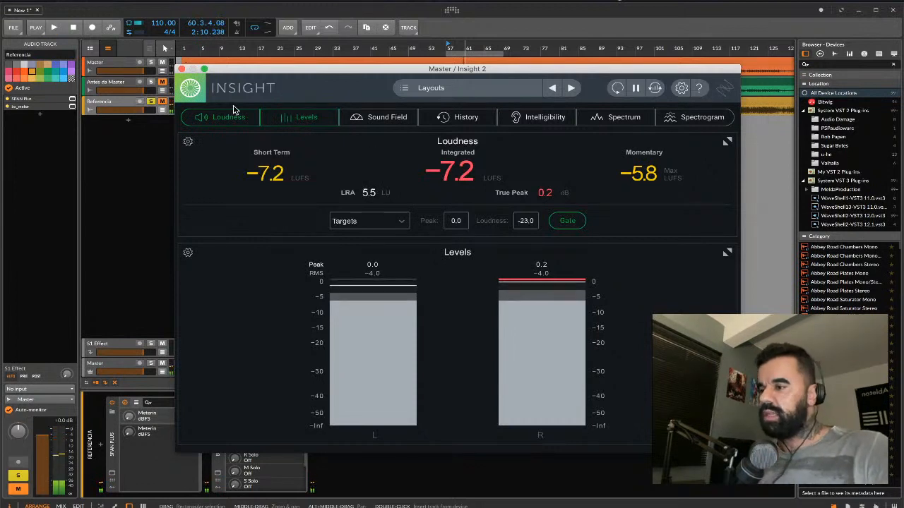
{"action": "left_click", "coordinate": [182, 69]}
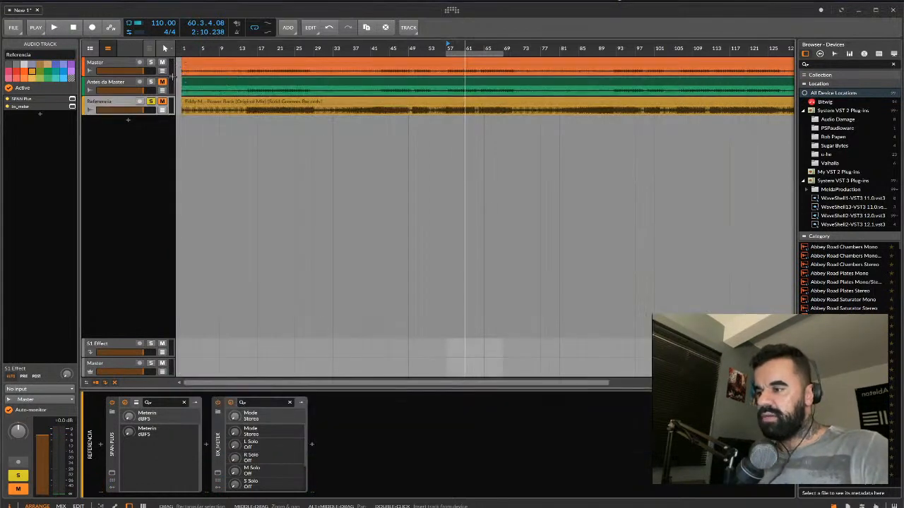
Open the Master track's bx_meter, unsolo Referencia, and play the Master track to check its RMS level.
{"action": "left_click", "coordinate": [111, 63]}
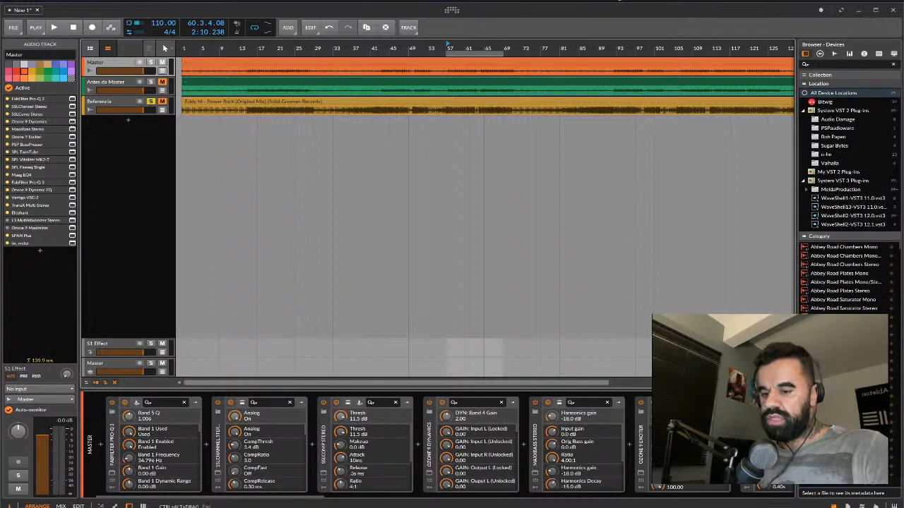
{"action": "scroll", "coordinate": [695, 459], "scroll_direction": "right", "scroll_amount": 15}
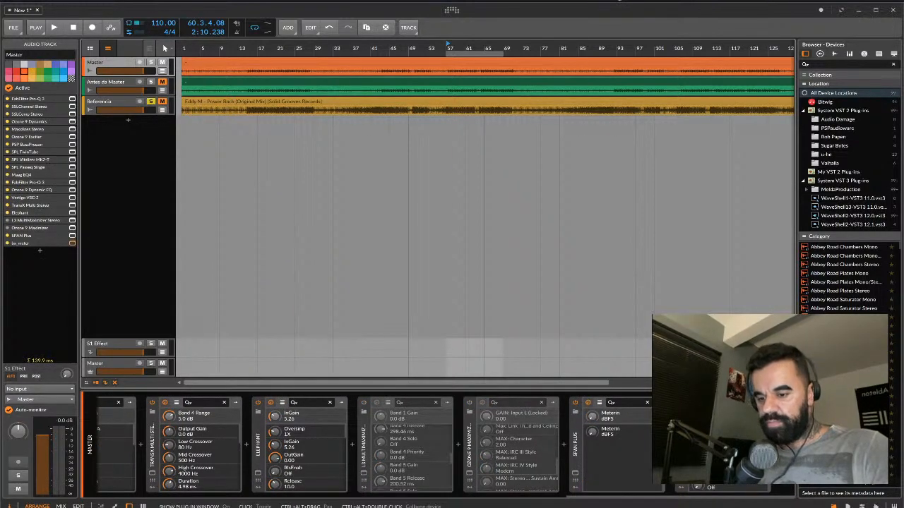
{"action": "left_click", "coordinate": [681, 473]}
{"action": "key", "text": "space"}
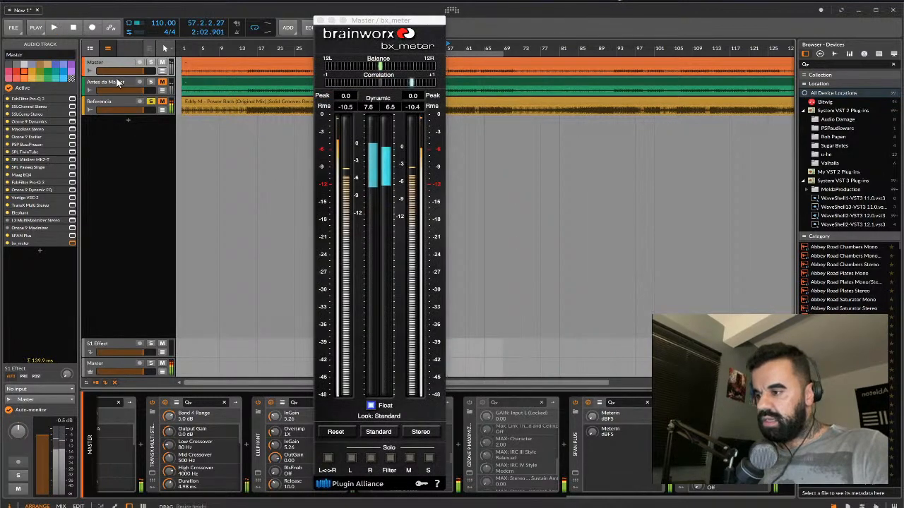
{"action": "left_click", "coordinate": [151, 101]}
{"action": "key", "text": "space"}
{"action": "key", "text": "space"}
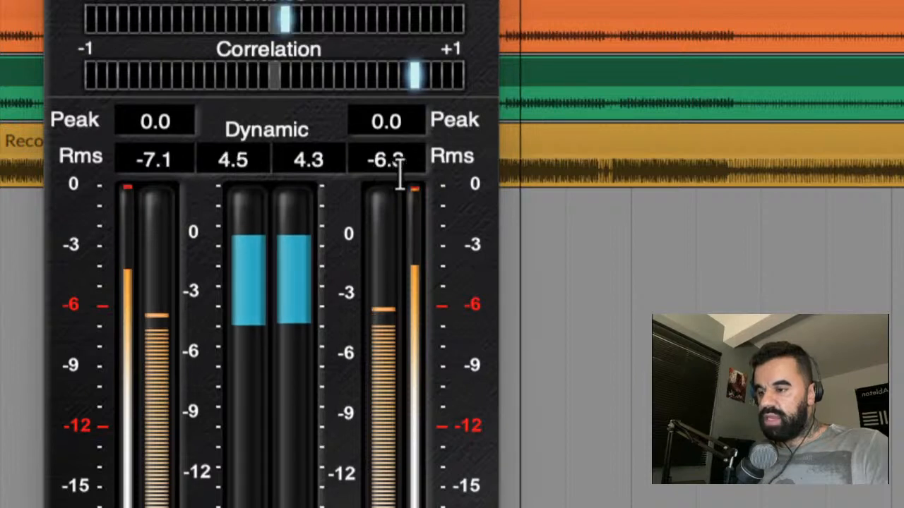
{"action": "key", "text": "space"}
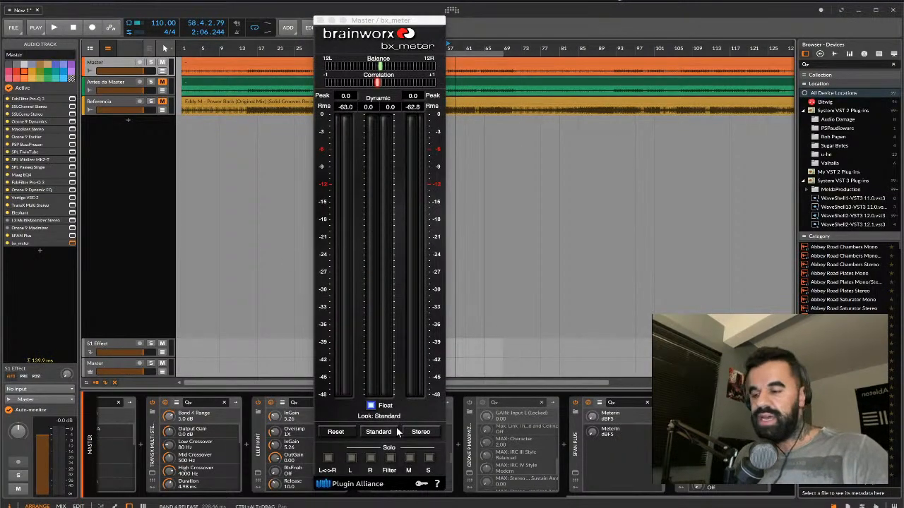
Move the bx_meter window clear of the arrangement and check the Master track's RMS during playback with Elephant temporarily bypassed.
{"action": "left_click_drag", "start_coordinate": [376, 22], "coordinate": [772, 32]}
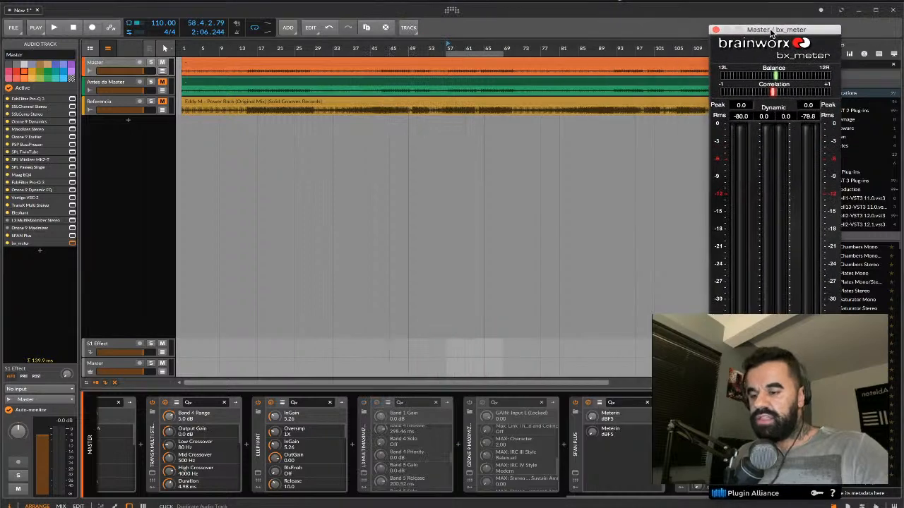
{"action": "scroll", "coordinate": [315, 412], "scroll_direction": "left", "scroll_amount": 15}
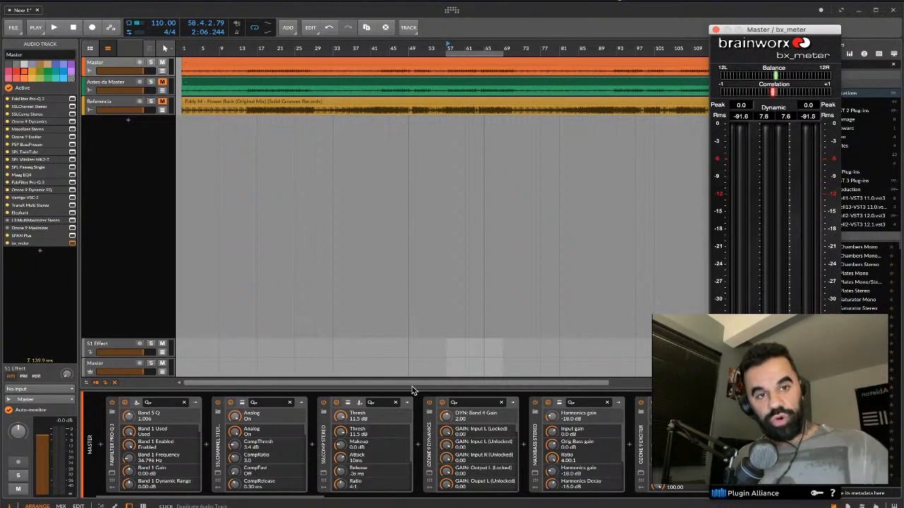
{"action": "scroll", "coordinate": [572, 403], "scroll_direction": "right", "scroll_amount": 3}
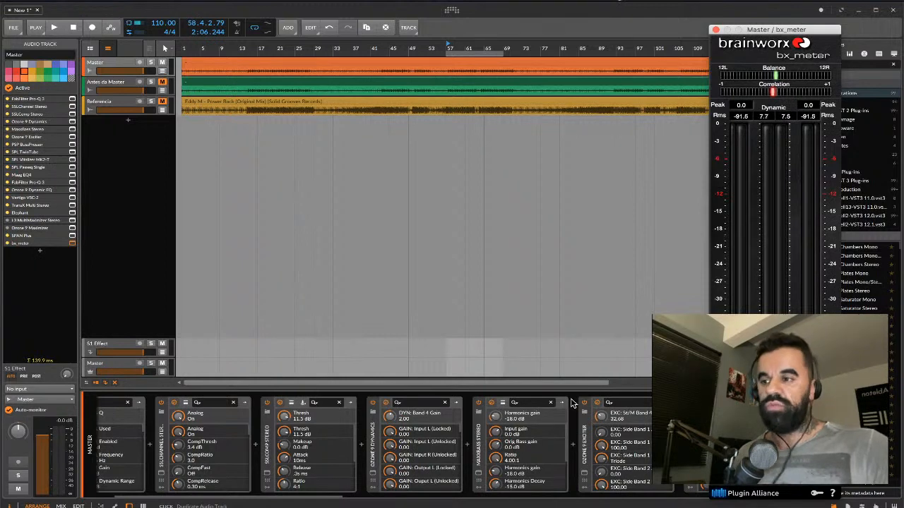
{"action": "scroll", "coordinate": [572, 402], "scroll_direction": "right", "scroll_amount": 10}
{"action": "scroll", "coordinate": [572, 402], "scroll_direction": "right", "scroll_amount": 6}
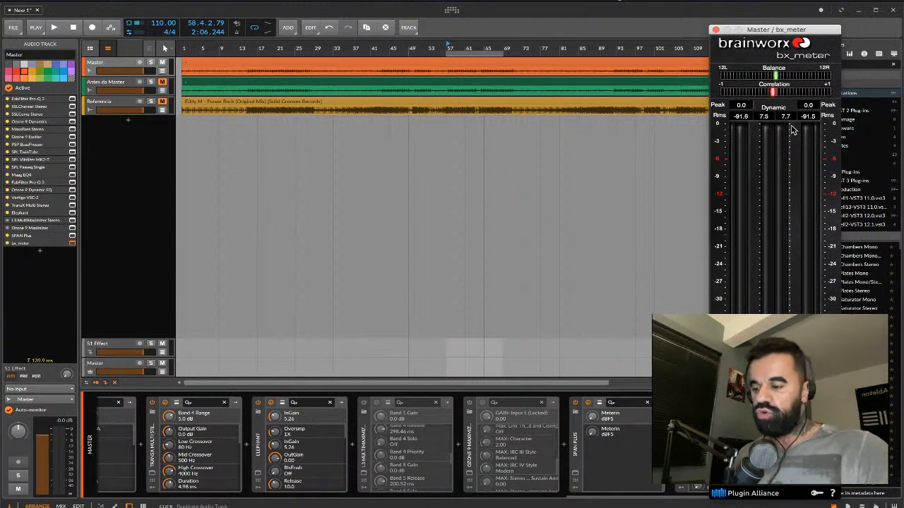
{"action": "left_click", "coordinate": [259, 403]}
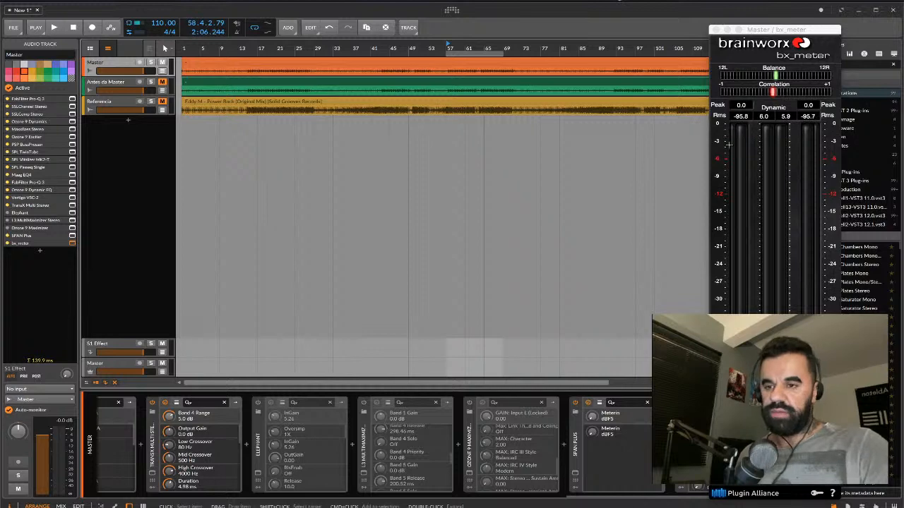
{"action": "key", "text": "space"}
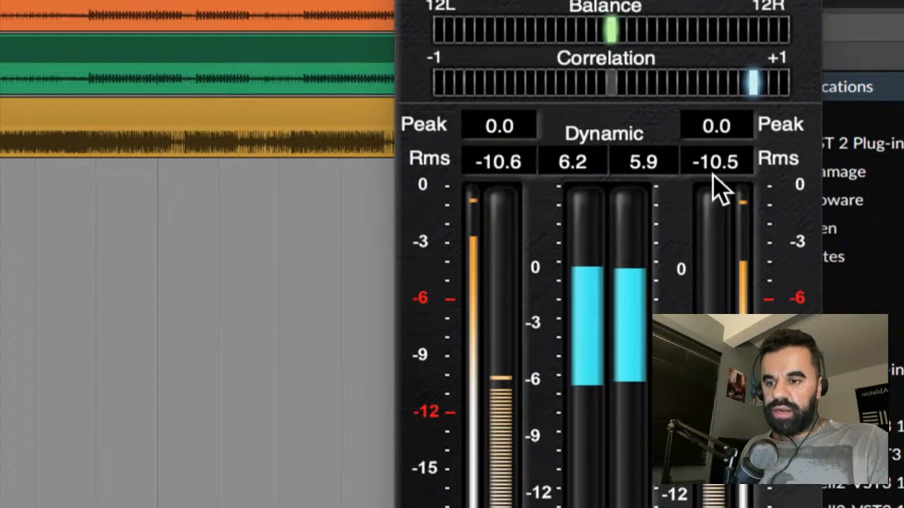
{"action": "key", "text": "space"}
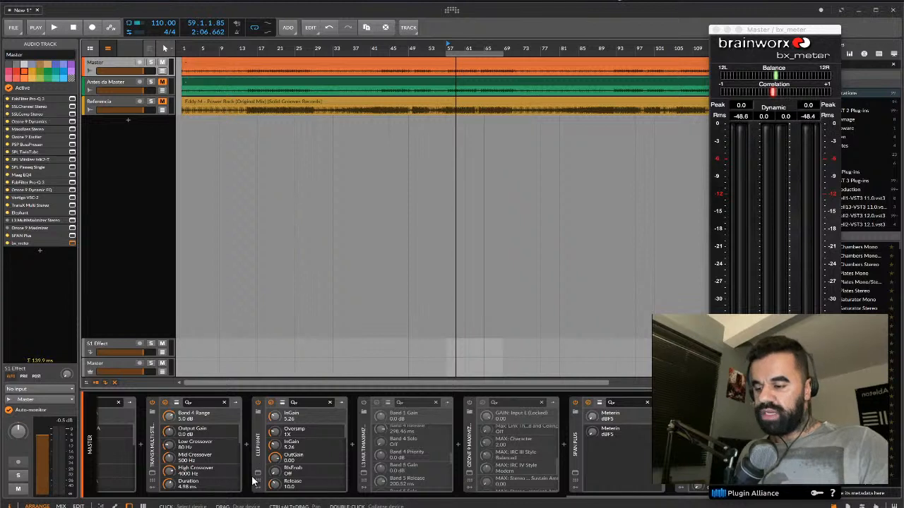
Enable L3 MultiMaximizer in the Master chain and lower its Threshold to -0.8 while listening to the Master track.
{"action": "left_click", "coordinate": [364, 403]}
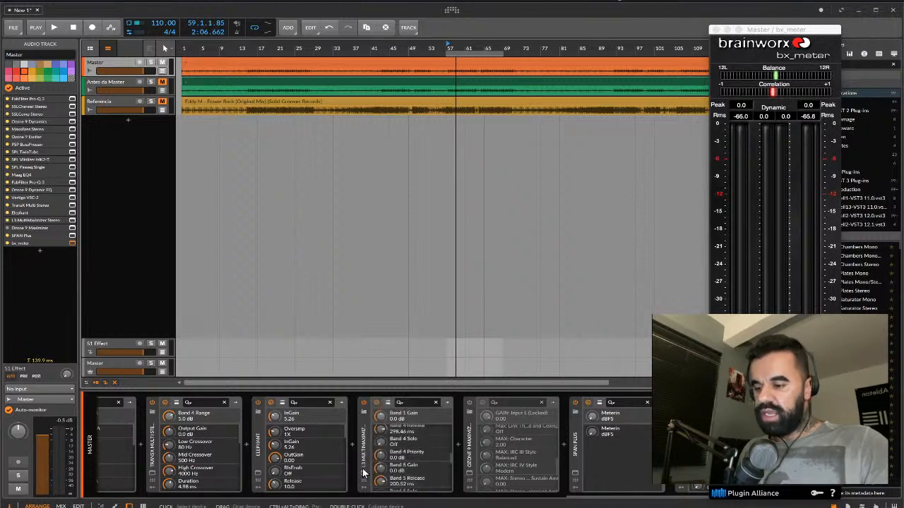
{"action": "key", "text": "space"}
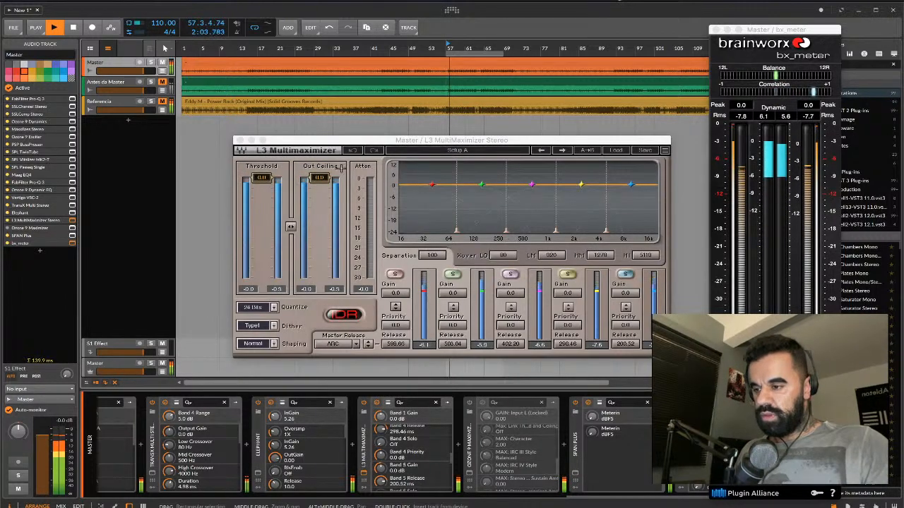
{"action": "left_click_drag", "start_coordinate": [262, 177], "coordinate": [266, 185]}
{"action": "key", "text": "space"}
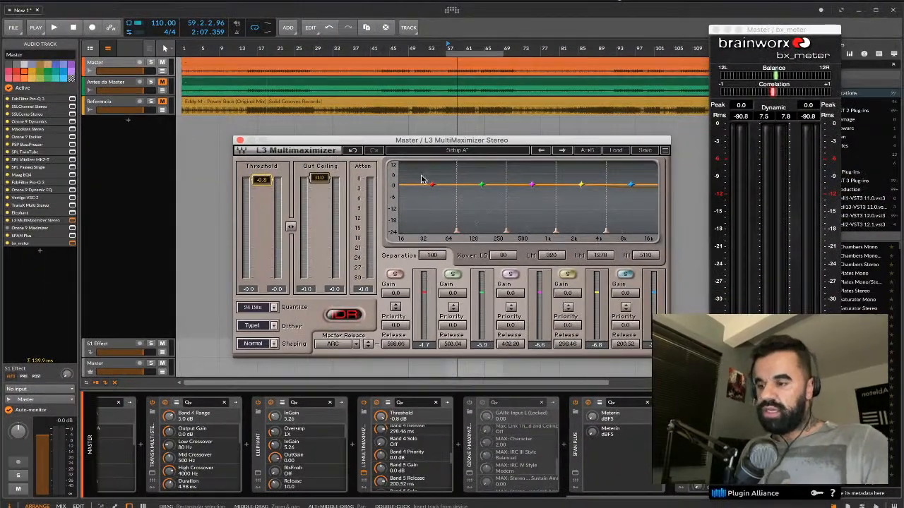
{"action": "key", "text": "space"}
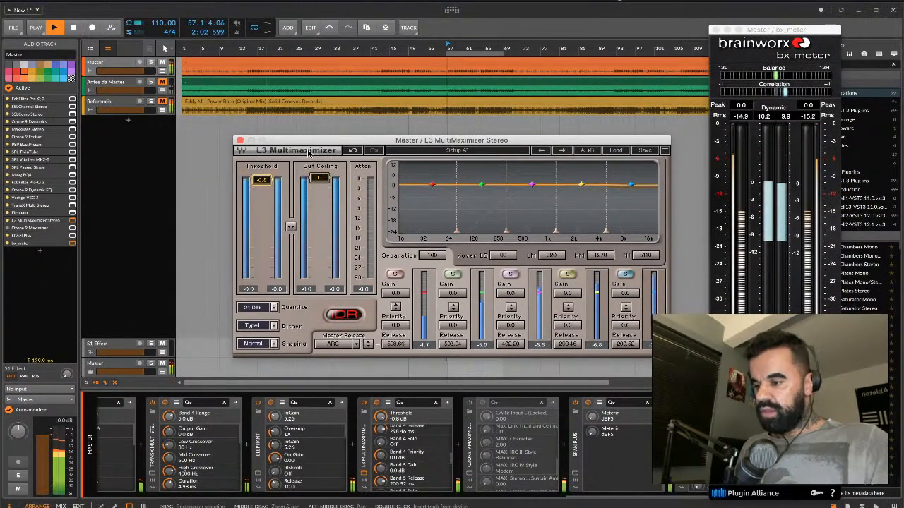
Lower the L3 MultiMaximizer Threshold to -1.0 while playing the Master track, and stop playback.
{"action": "key", "text": "space"}
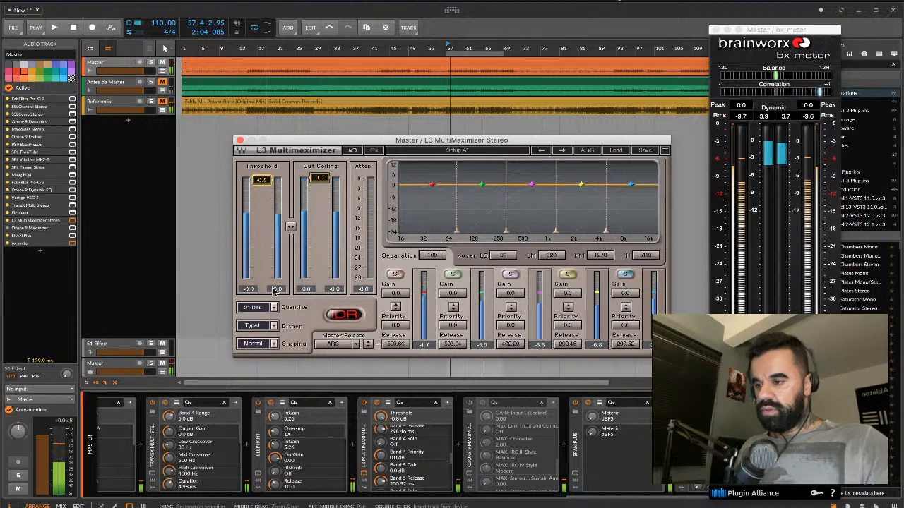
{"action": "key", "text": "space"}
{"action": "left_click_drag", "start_coordinate": [261, 179], "coordinate": [261, 181]}
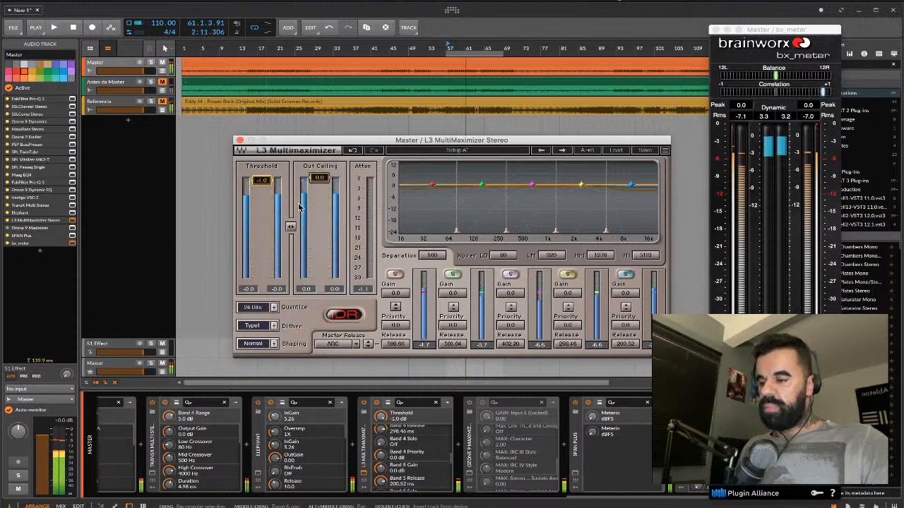
{"action": "key", "text": "space"}
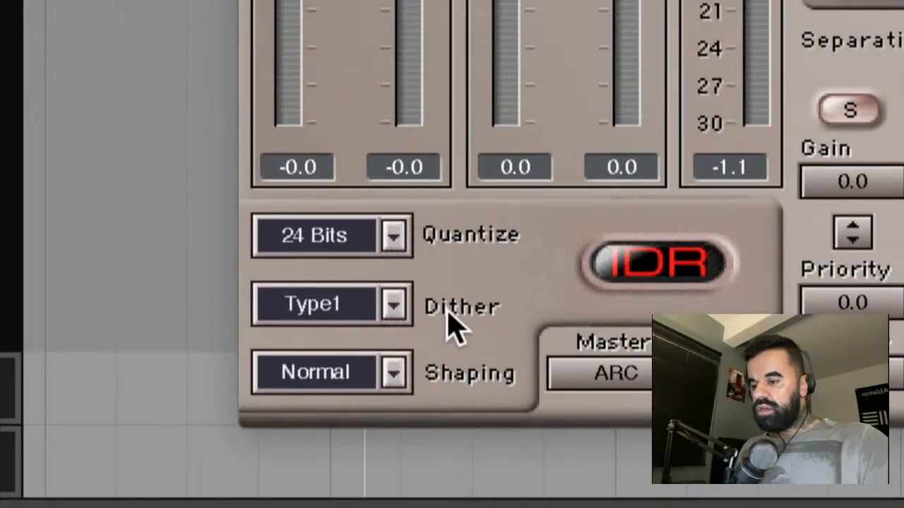
Set Dither to None in L3 MultiMaximizer, close it, and check Elephant's Dithering setting before closing that window too.
{"action": "left_click", "coordinate": [266, 329]}
{"action": "left_click", "coordinate": [265, 329]}
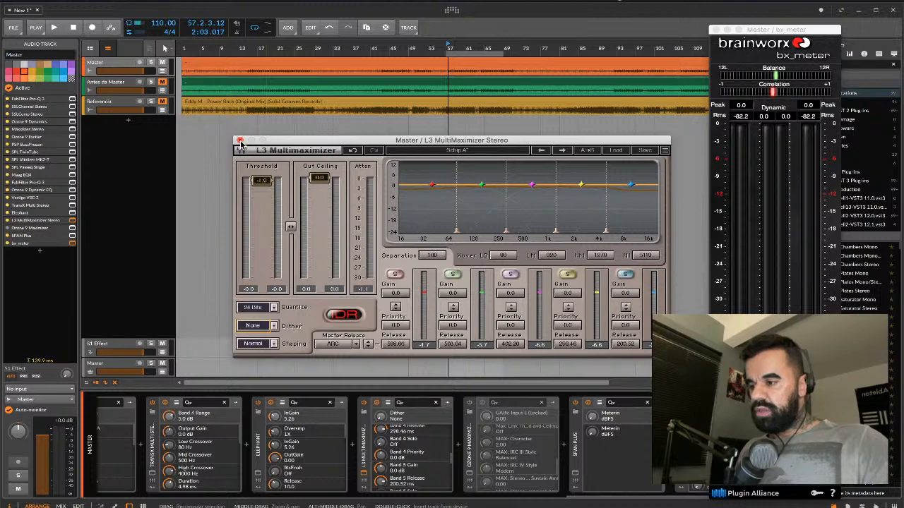
{"action": "left_click", "coordinate": [240, 141]}
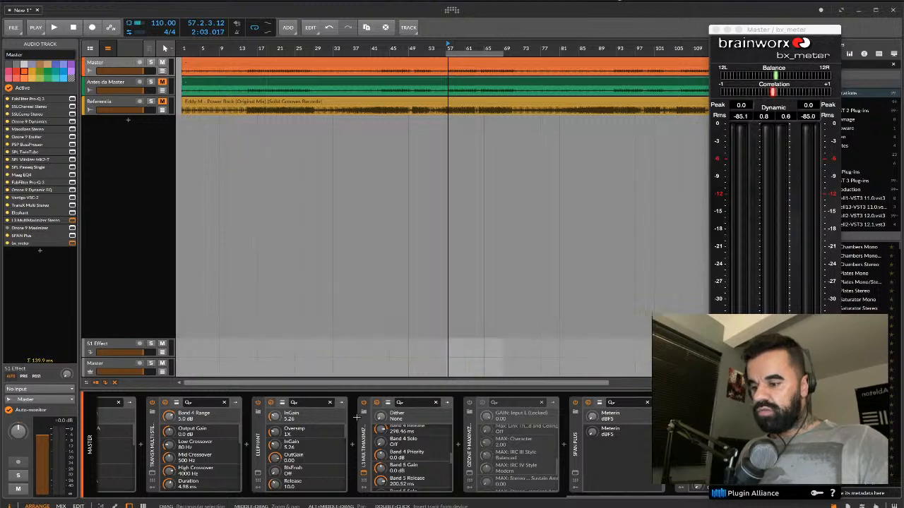
{"action": "left_click", "coordinate": [257, 476]}
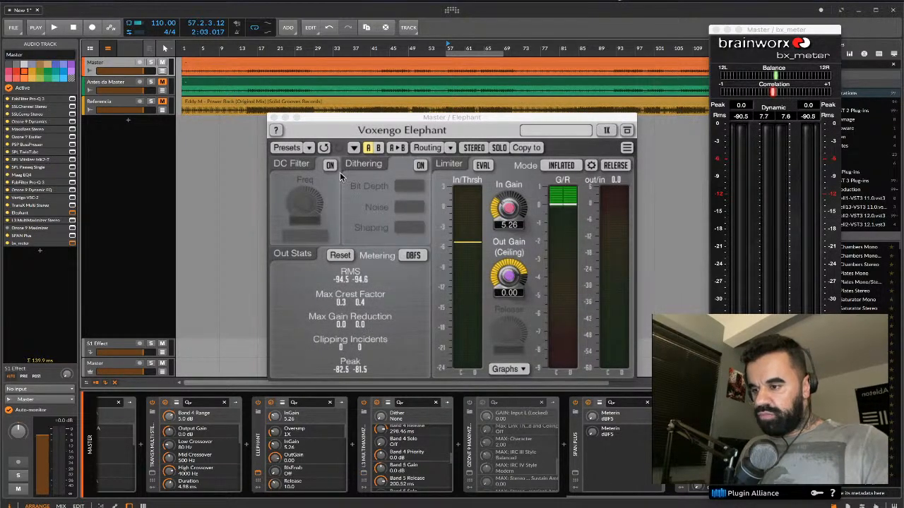
{"action": "left_click", "coordinate": [277, 118]}
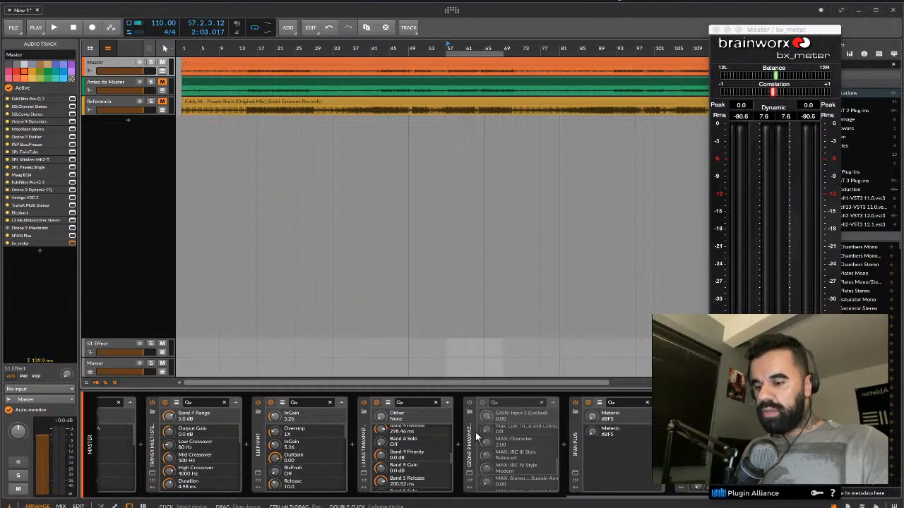
Enable and open Ozone 9 Maximizer in the Master chain, raise its Threshold to 0.0 dB, and choose the IRC LL mode.
{"action": "left_click", "coordinate": [469, 404]}
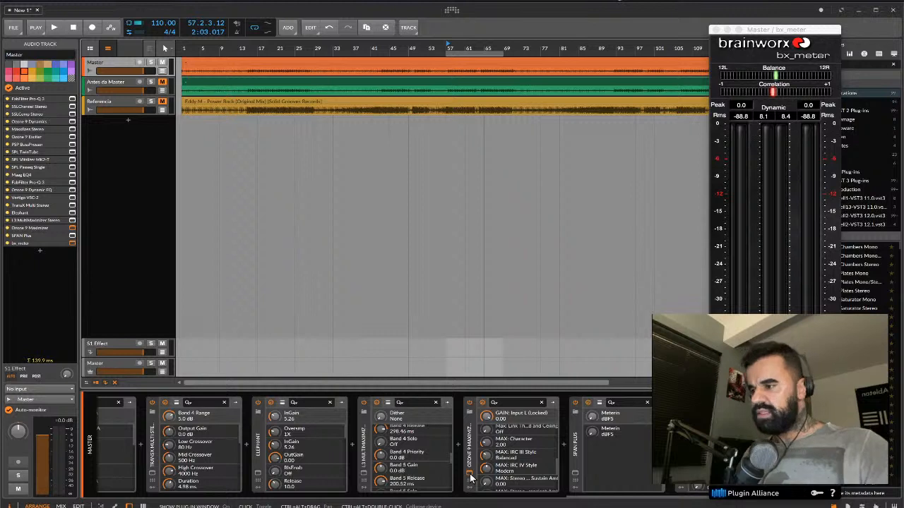
{"action": "left_click", "coordinate": [469, 479]}
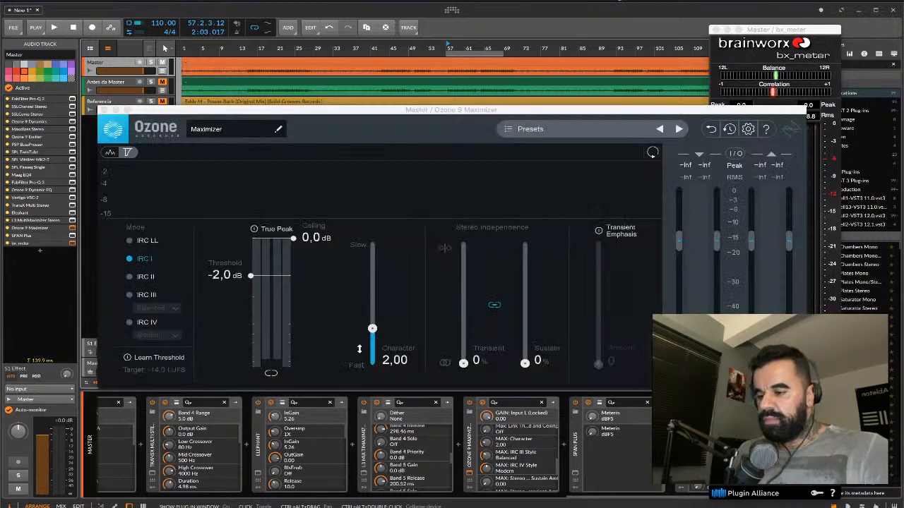
{"action": "left_click_drag", "start_coordinate": [226, 276], "coordinate": [227, 221]}
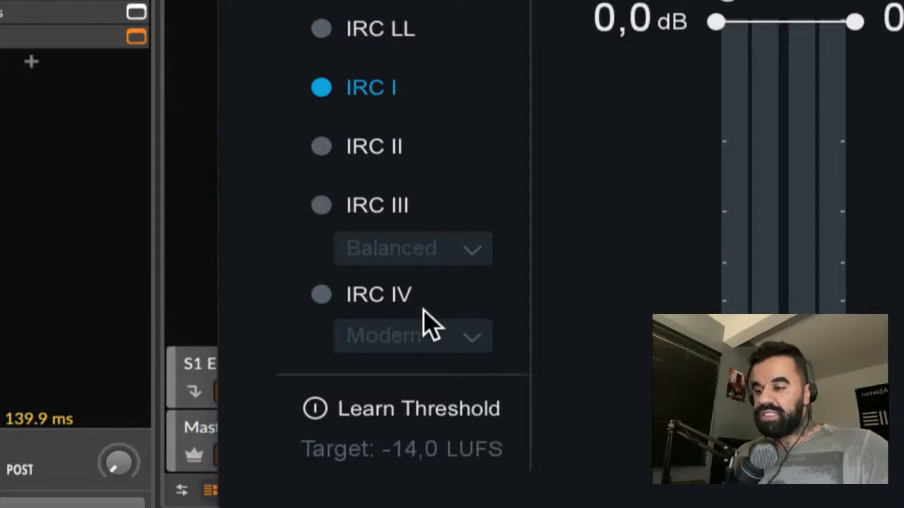
{"action": "left_click", "coordinate": [322, 295]}
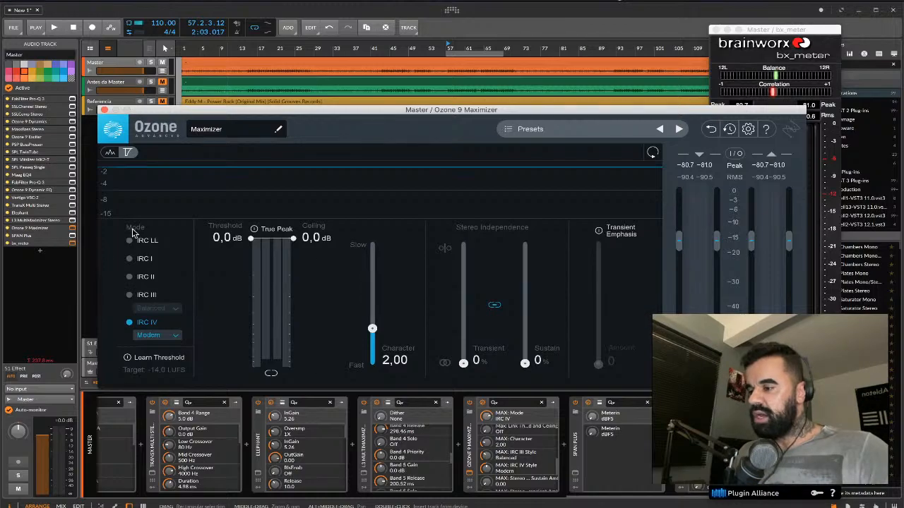
{"action": "left_click", "coordinate": [130, 242]}
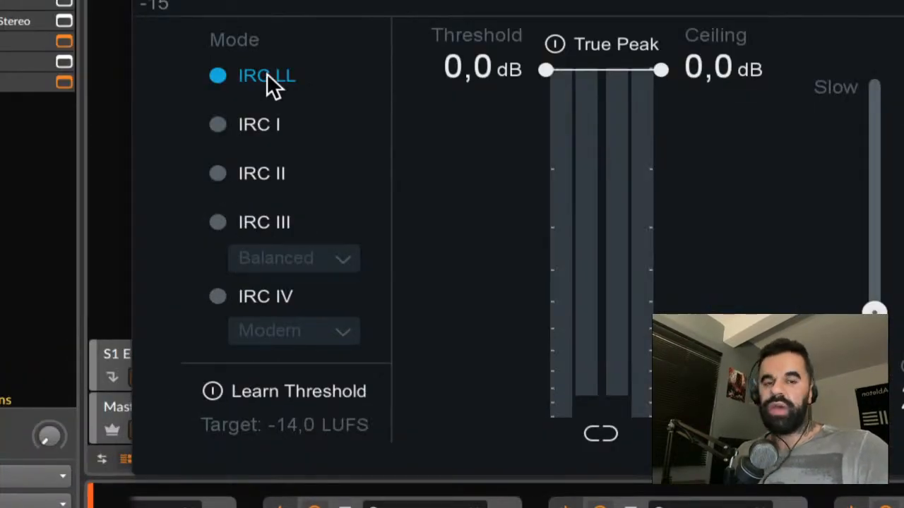
{"action": "mouse_move", "coordinate": [274, 84]}
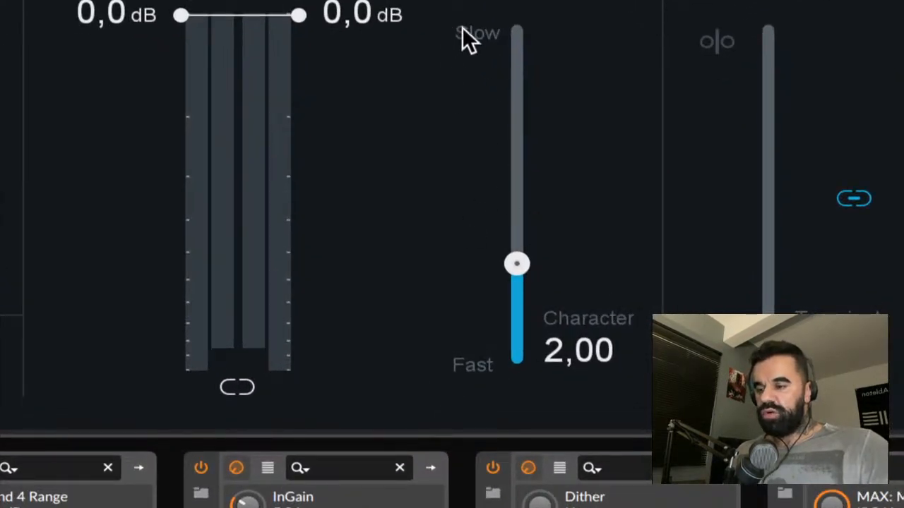
Set the Maximizer's Character to 2.55 and its Ceiling to -0.3 dB.
{"action": "left_click_drag", "start_coordinate": [510, 268], "coordinate": [526, 239]}
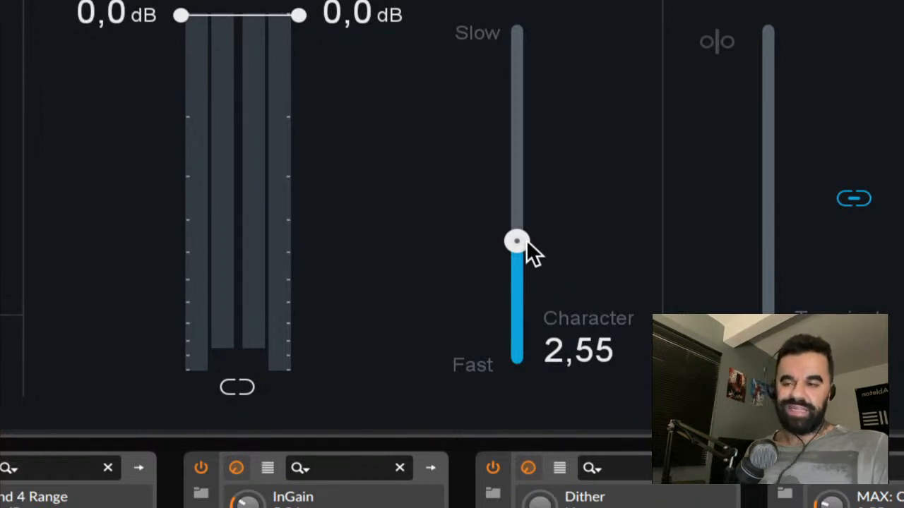
{"action": "left_click_drag", "start_coordinate": [526, 239], "coordinate": [526, 239]}
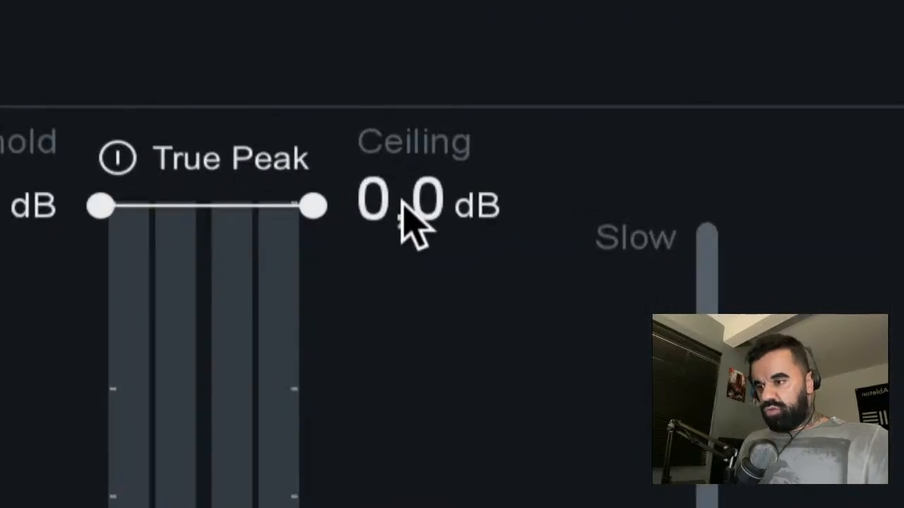
{"action": "left_click_drag", "start_coordinate": [402, 201], "coordinate": [406, 229]}
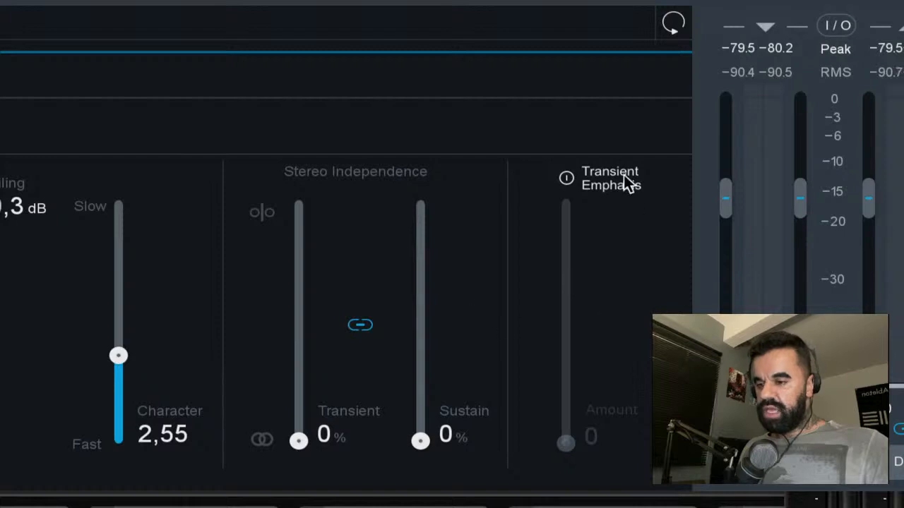
Try the Maximizer's Transient Emphasis with an Amount of 37 and switch it off again.
{"action": "left_click", "coordinate": [566, 178]}
{"action": "left_click_drag", "start_coordinate": [566, 442], "coordinate": [566, 399]}
{"action": "left_click", "coordinate": [601, 177]}
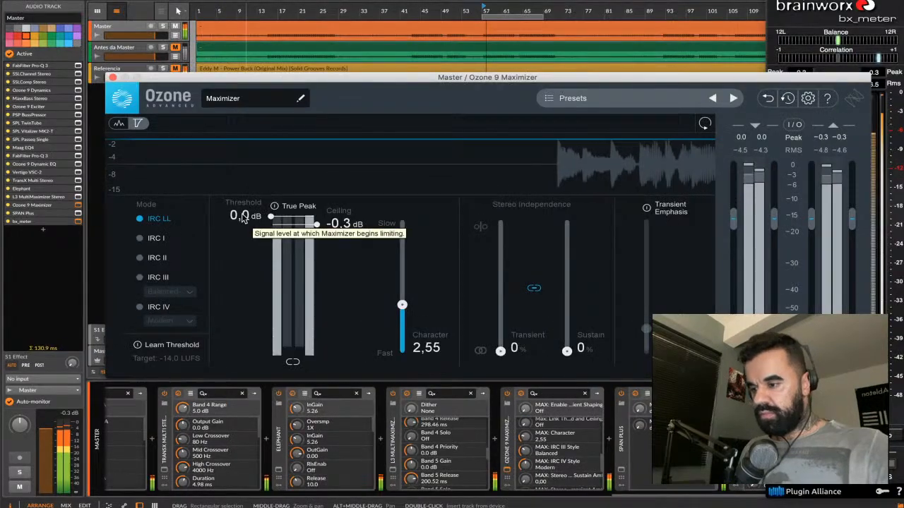
Lower the Maximizer's Threshold to -0.2 dB, listen to the Master track, and close the Maximizer window.
{"action": "left_click_drag", "start_coordinate": [242, 218], "coordinate": [247, 226]}
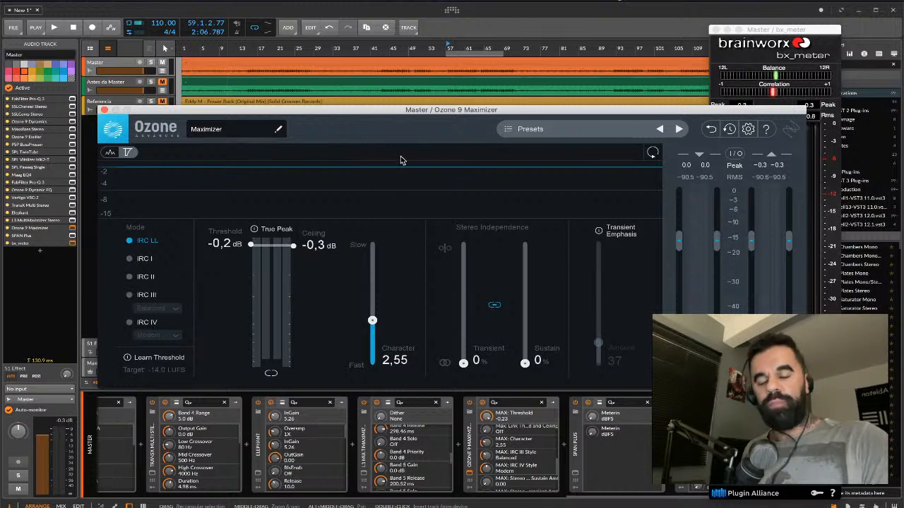
{"action": "key", "text": "space"}
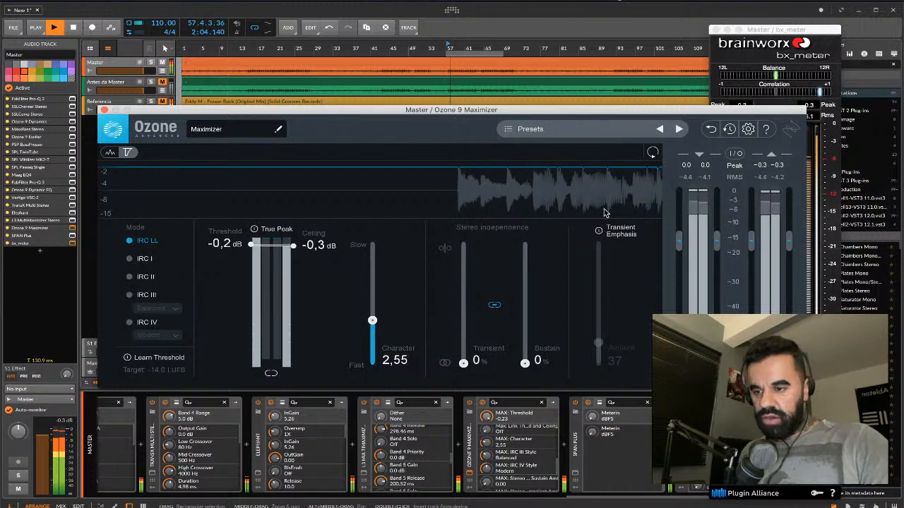
{"action": "key", "text": "space"}
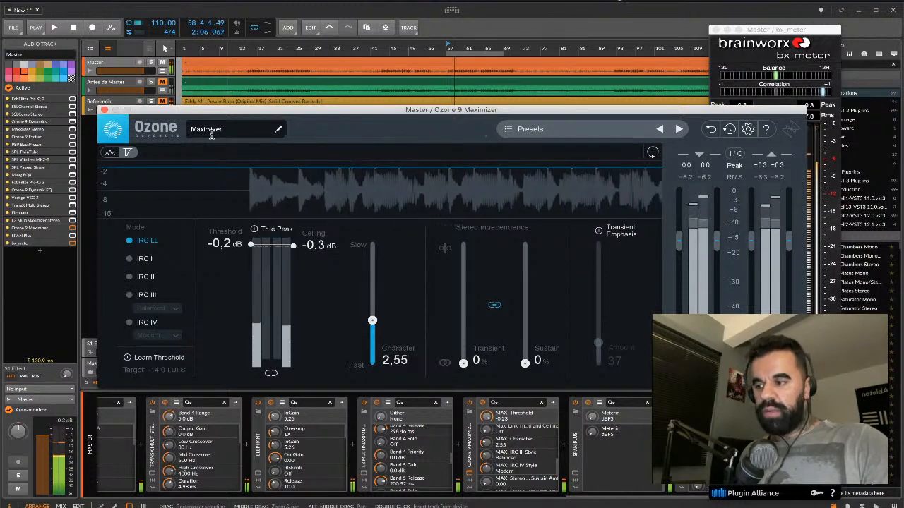
{"action": "left_click", "coordinate": [104, 110]}
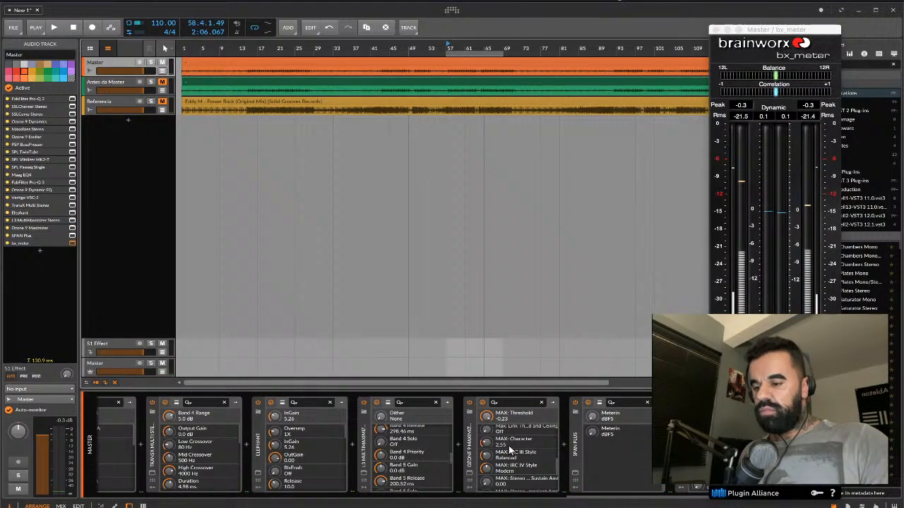
Bypass Ozone 9 Maximizer, check the mix's loudness in the project master's Insight 2 during playback, and close Insight 2.
{"action": "left_click", "coordinate": [470, 403]}
{"action": "left_click", "coordinate": [104, 361]}
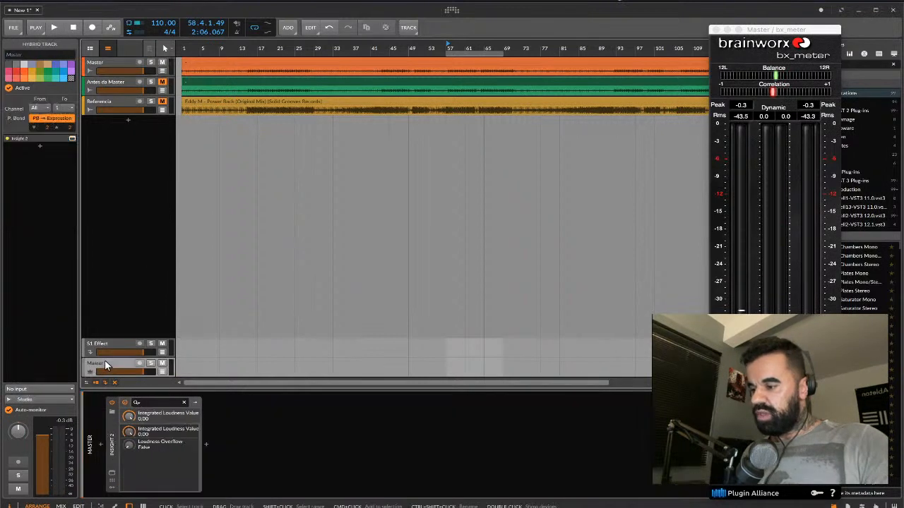
{"action": "left_click", "coordinate": [110, 476]}
{"action": "key", "text": "space"}
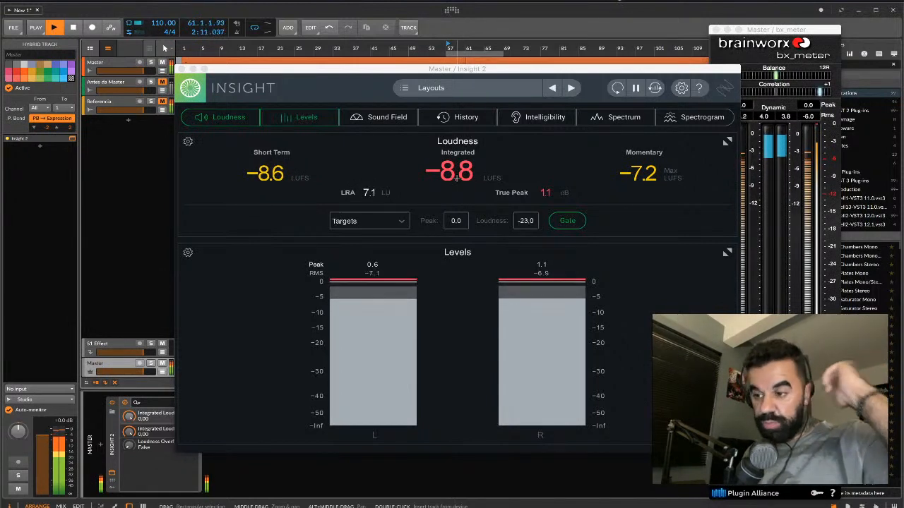
{"action": "key", "text": "space"}
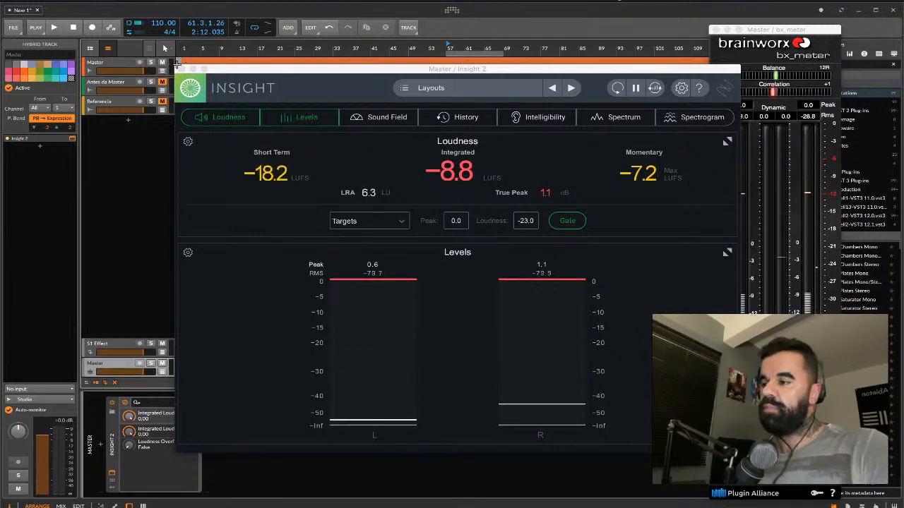
{"action": "left_click", "coordinate": [185, 68]}
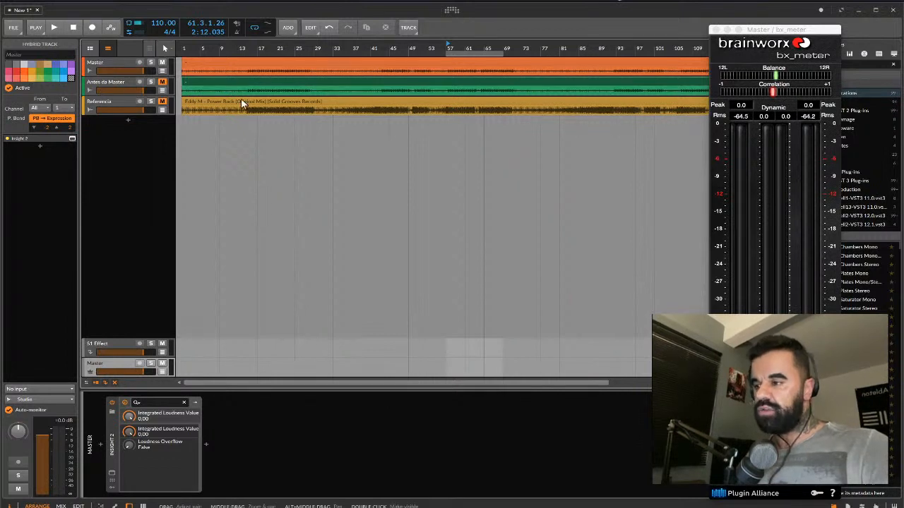
Return to the Master audio track's device chain and close the bx_meter window.
{"action": "left_click", "coordinate": [113, 58]}
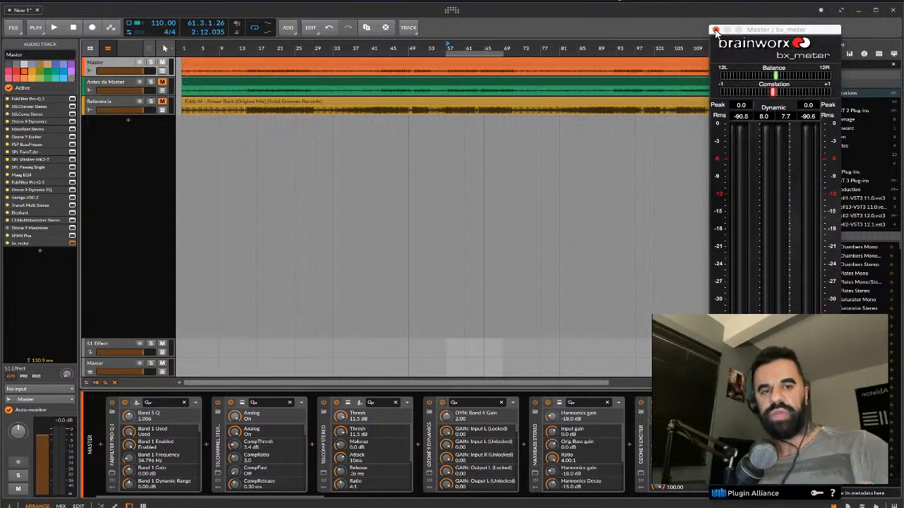
{"action": "scroll", "coordinate": [572, 403], "scroll_direction": "right", "scroll_amount": 5}
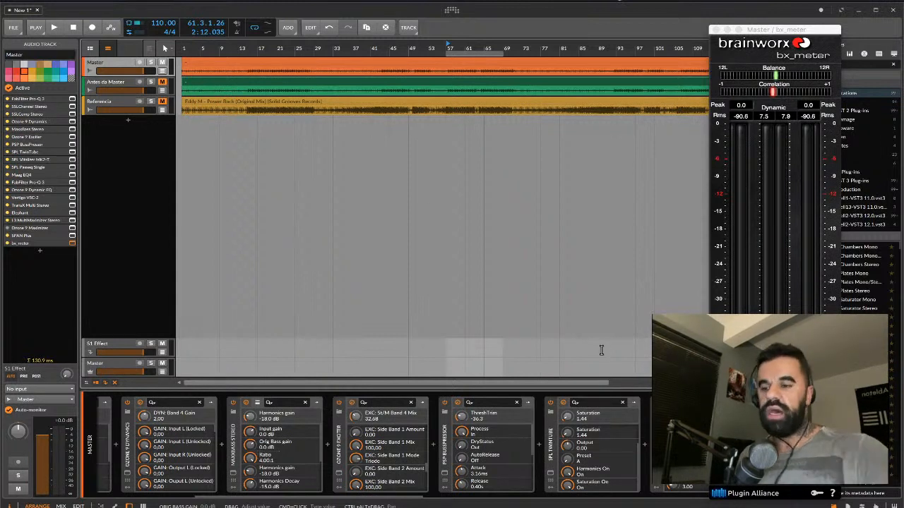
{"action": "left_click", "coordinate": [715, 30]}
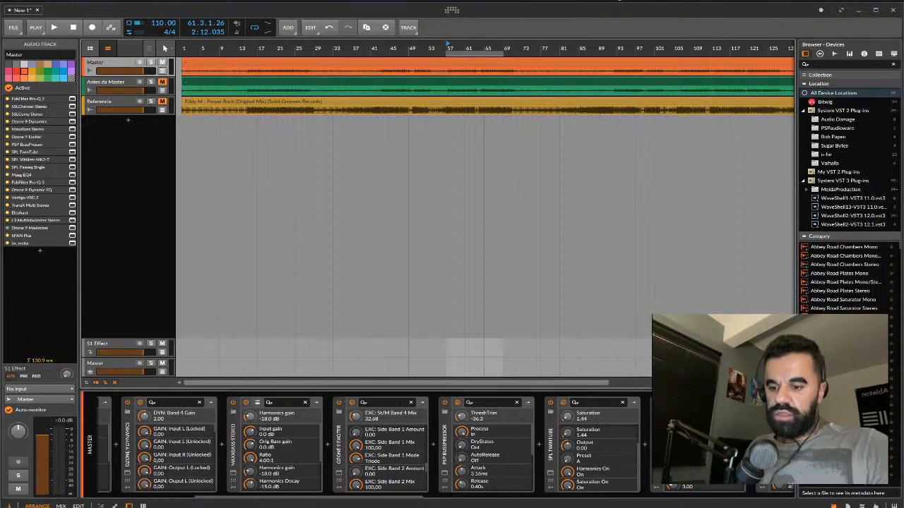
Re-enable Ozone 9 Maximizer, lower its Threshold to -1.6 dB during playback, and close its window.
{"action": "scroll", "coordinate": [494, 445], "scroll_direction": "right", "scroll_amount": 5}
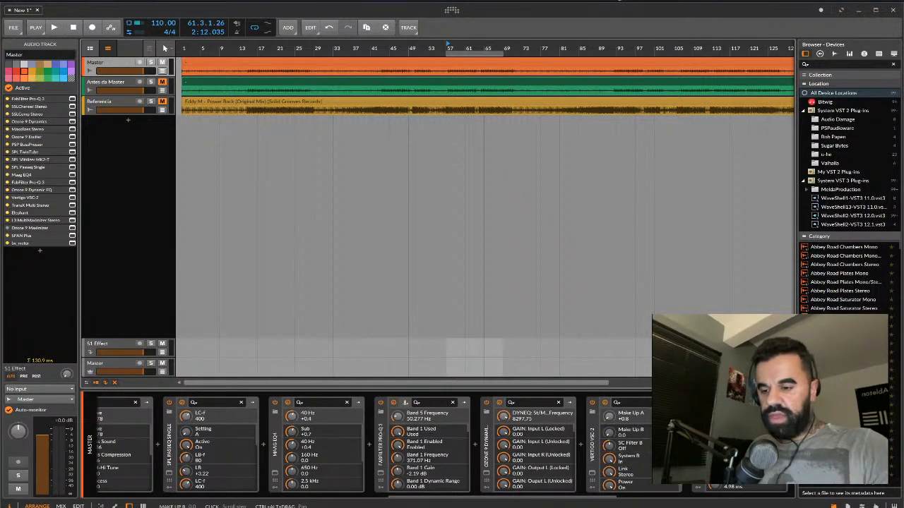
{"action": "scroll", "coordinate": [647, 420], "scroll_direction": "right", "scroll_amount": 5}
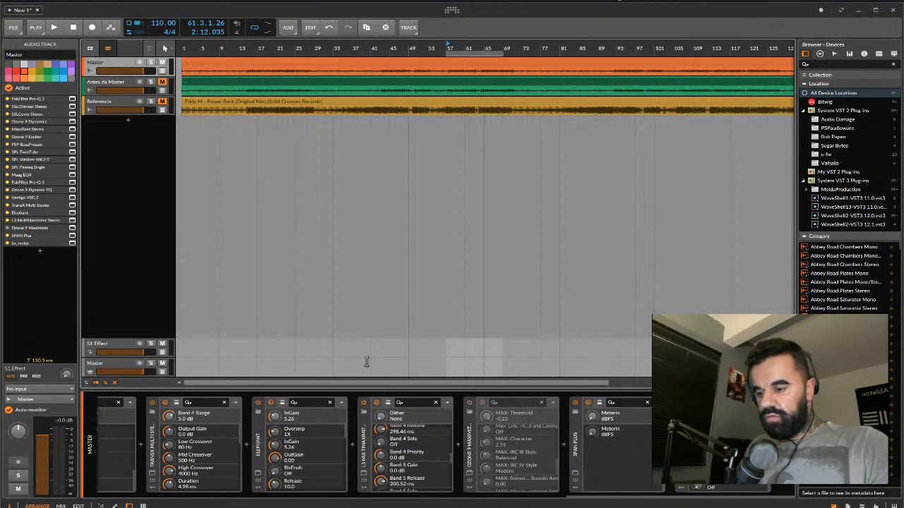
{"action": "left_click", "coordinate": [469, 403]}
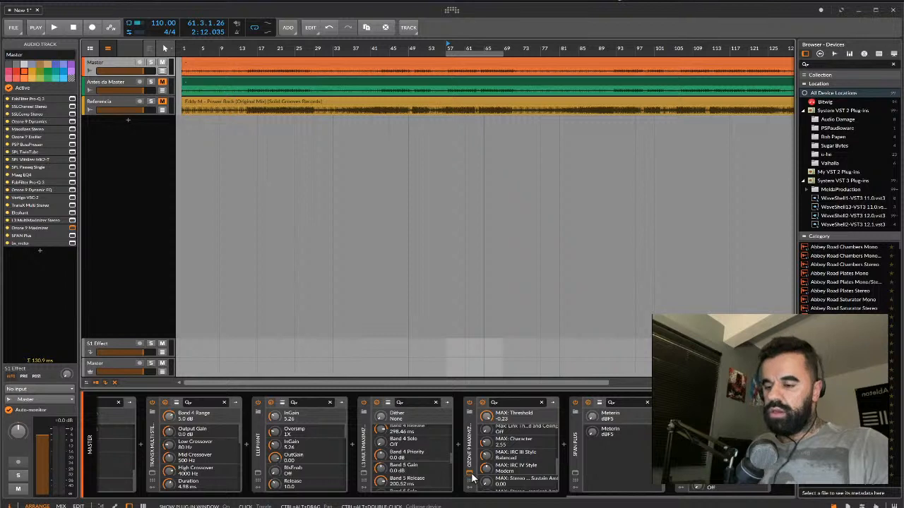
{"action": "left_click", "coordinate": [472, 479]}
{"action": "key", "text": "space"}
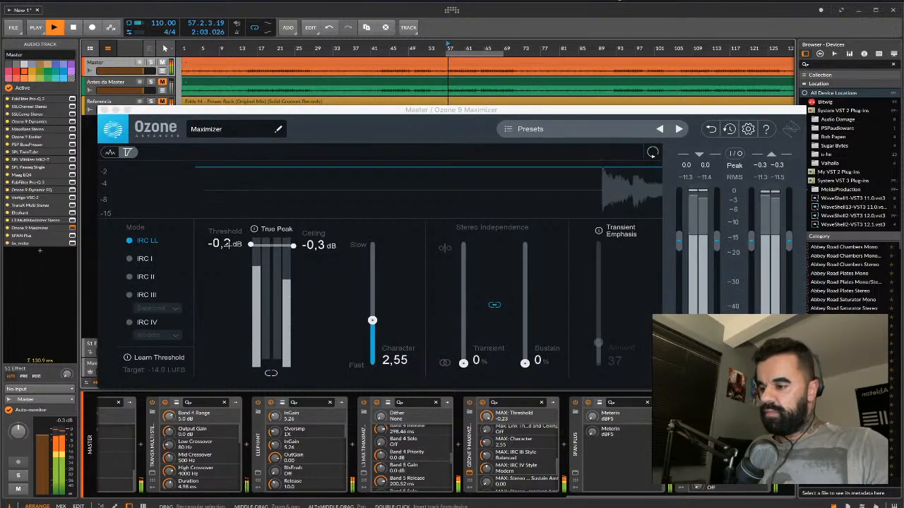
{"action": "left_click_drag", "start_coordinate": [227, 244], "coordinate": [235, 269]}
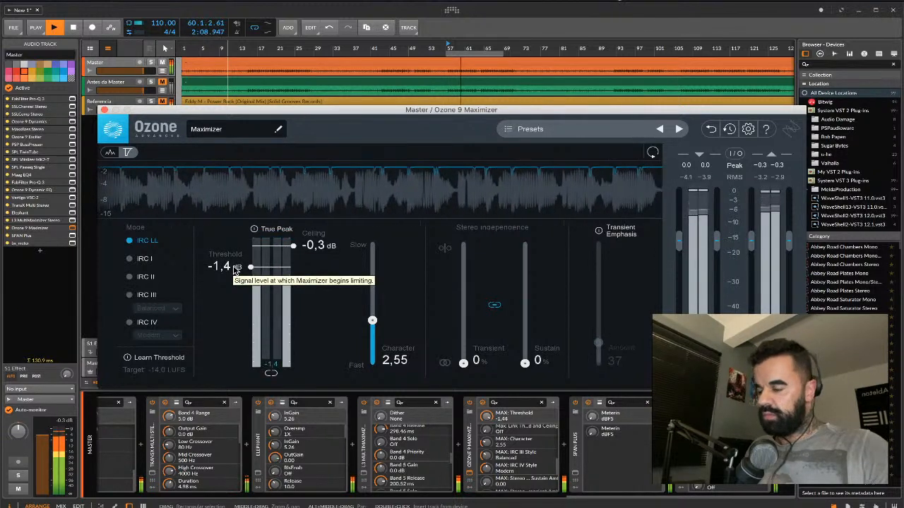
{"action": "left_click_drag", "start_coordinate": [235, 272], "coordinate": [235, 275]}
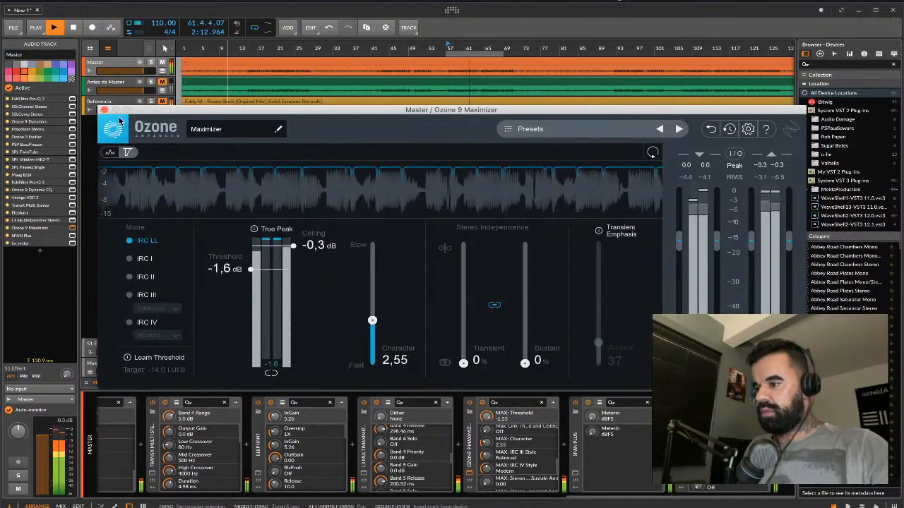
{"action": "left_click", "coordinate": [103, 111]}
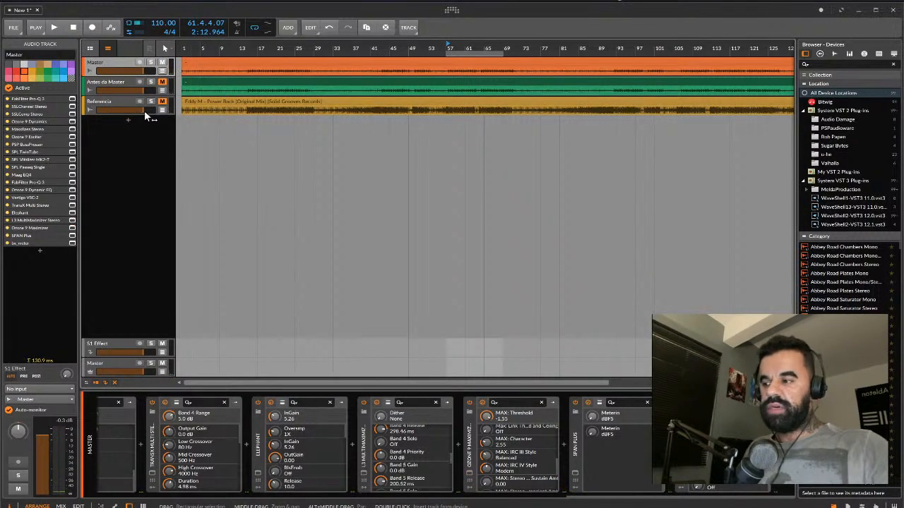
Check the mix's loudness in the project master's Insight 2 during playback, and close Insight 2.
{"action": "left_click", "coordinate": [100, 362]}
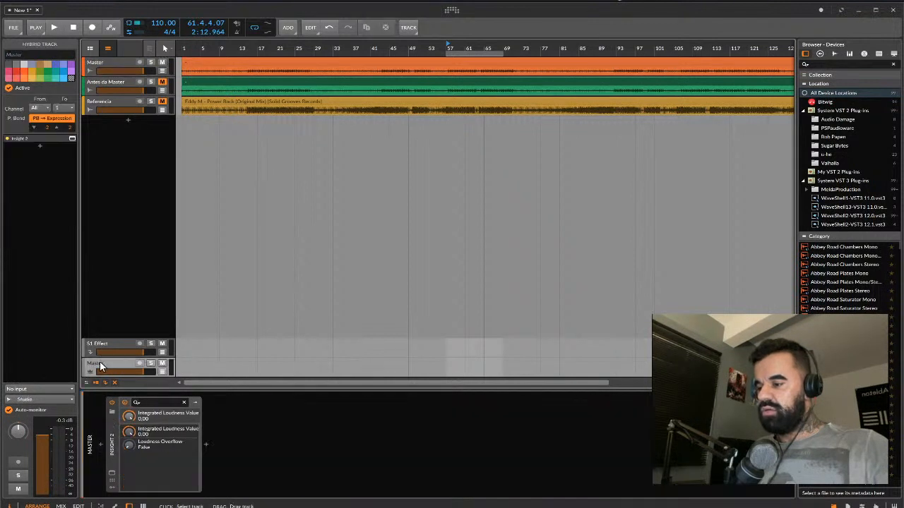
{"action": "left_click", "coordinate": [114, 475]}
{"action": "key", "text": "space"}
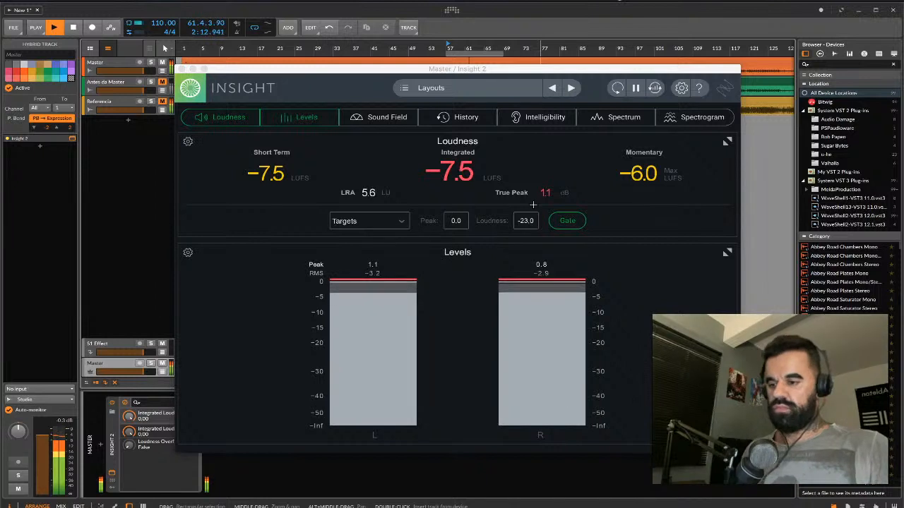
{"action": "key", "text": "space"}
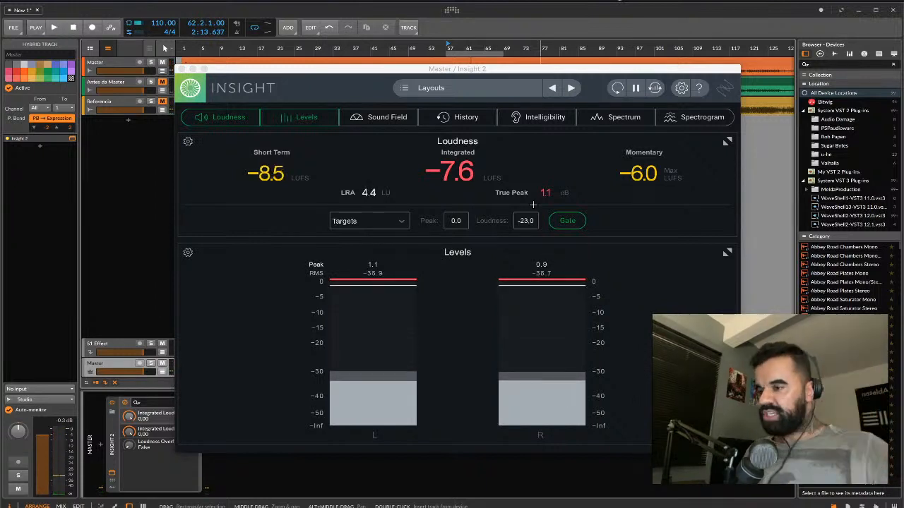
{"action": "left_click", "coordinate": [181, 69]}
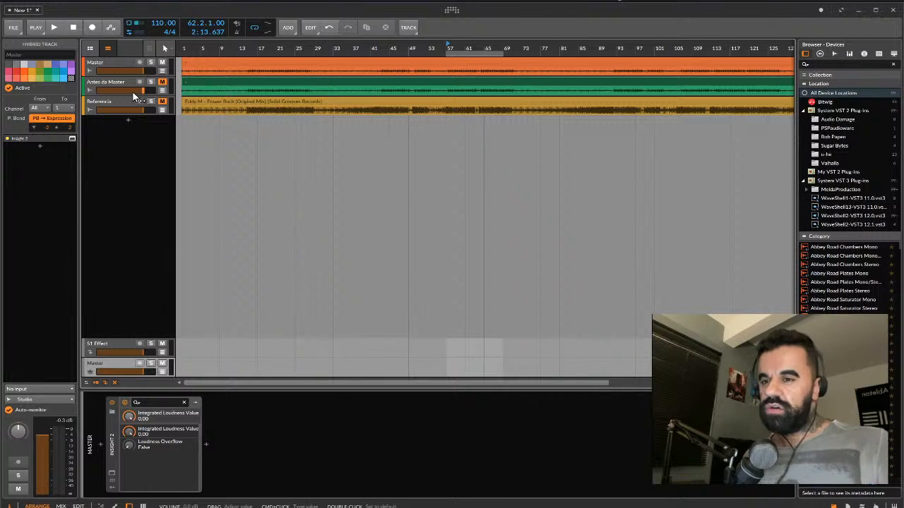
Check the Master audio track's peak and RMS levels in bx_meter during playback, and close the meter.
{"action": "left_click", "coordinate": [110, 63]}
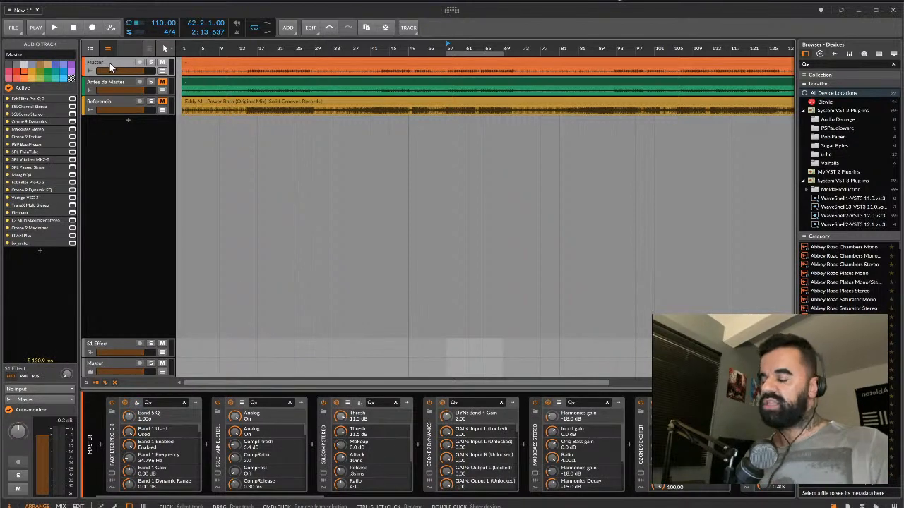
{"action": "scroll", "coordinate": [597, 408], "scroll_direction": "right", "scroll_amount": 10}
{"action": "scroll", "coordinate": [596, 408], "scroll_direction": "right", "scroll_amount": 2}
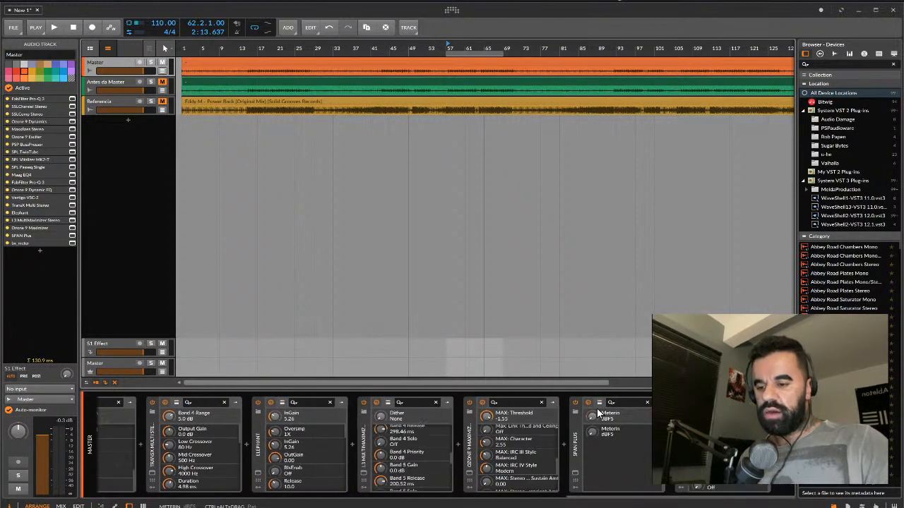
{"action": "left_click", "coordinate": [681, 473]}
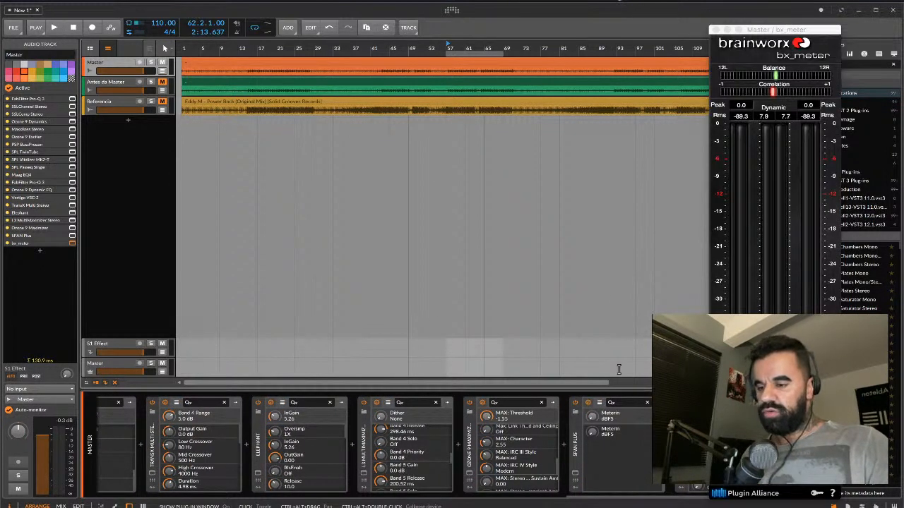
{"action": "key", "text": "space"}
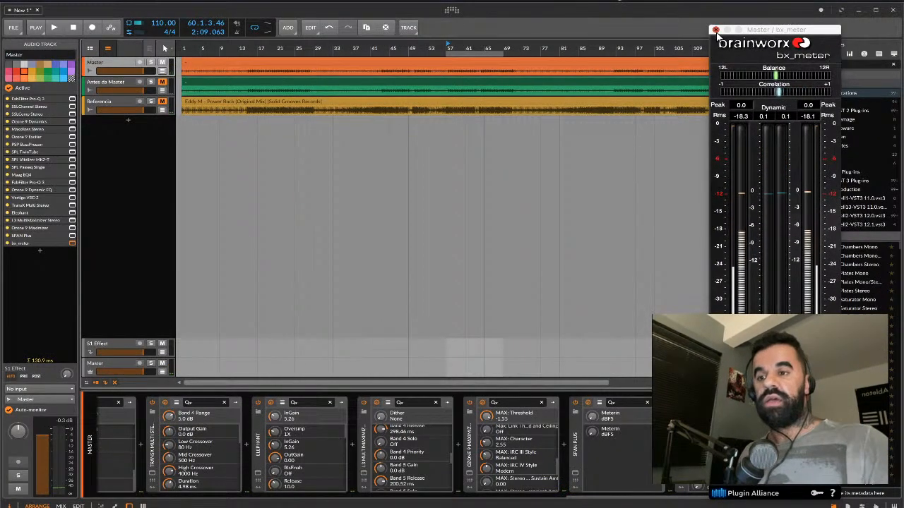
{"action": "left_click", "coordinate": [716, 32]}
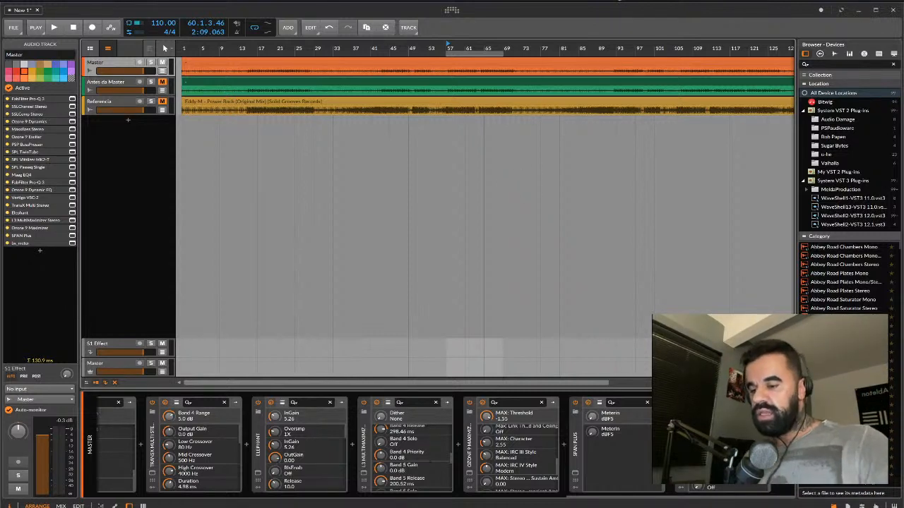
Try Ozone 9 Maximizer's IRC LL, IRC III and IRC IV modes, settle on IRC III, and close its window.
{"action": "left_click", "coordinate": [470, 477]}
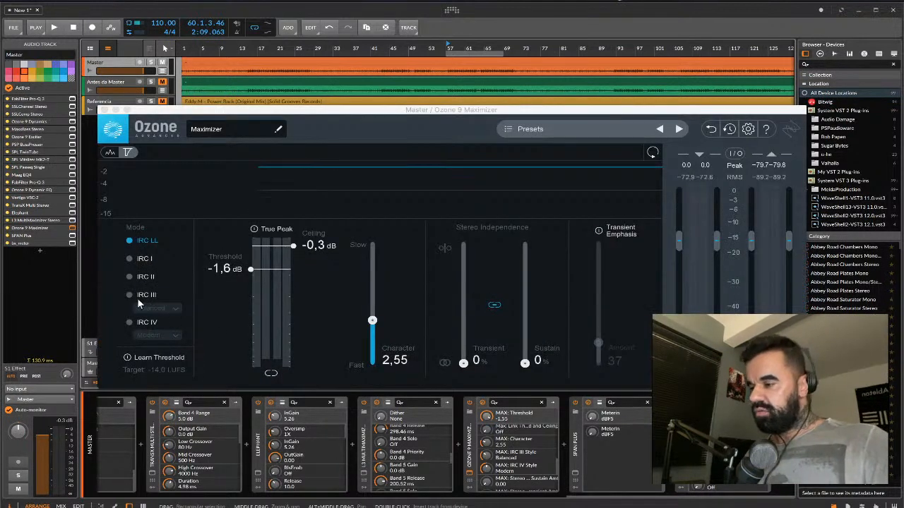
{"action": "left_click", "coordinate": [130, 296]}
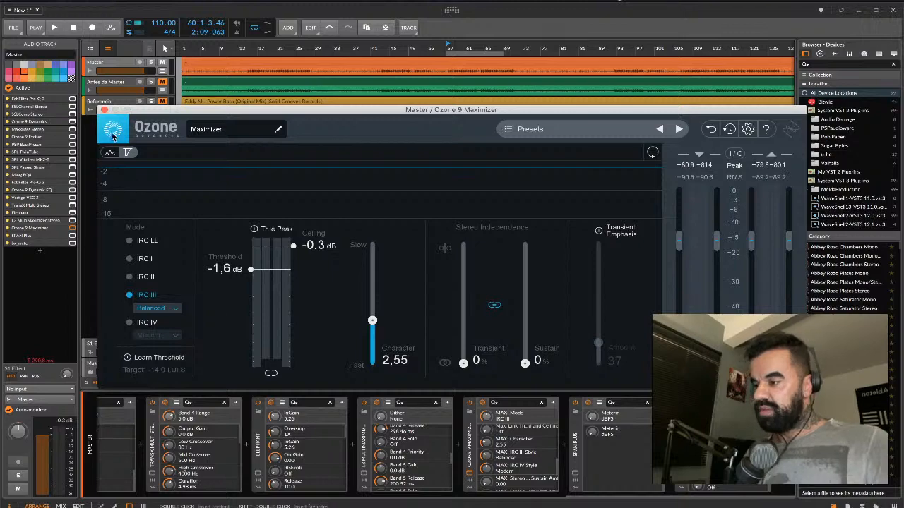
{"action": "left_click", "coordinate": [131, 242]}
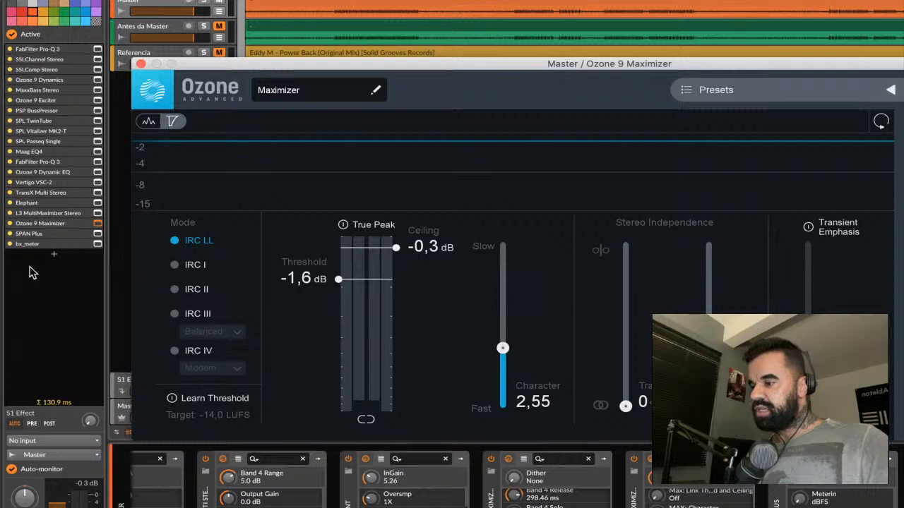
{"action": "left_click", "coordinate": [175, 314]}
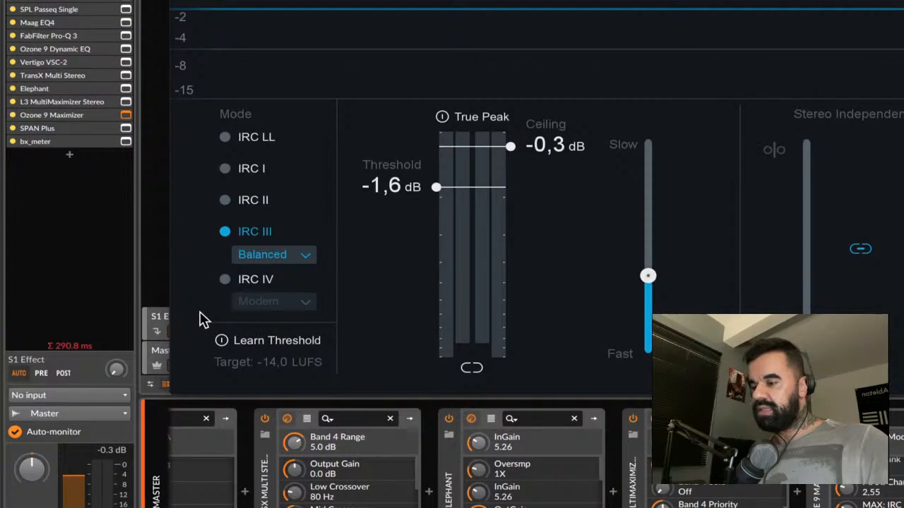
{"action": "left_click", "coordinate": [224, 280]}
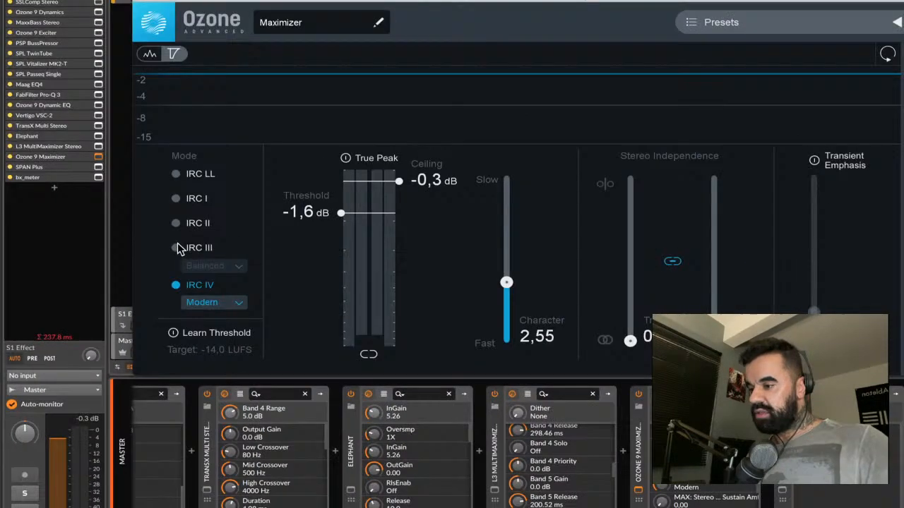
{"action": "left_click", "coordinate": [216, 193]}
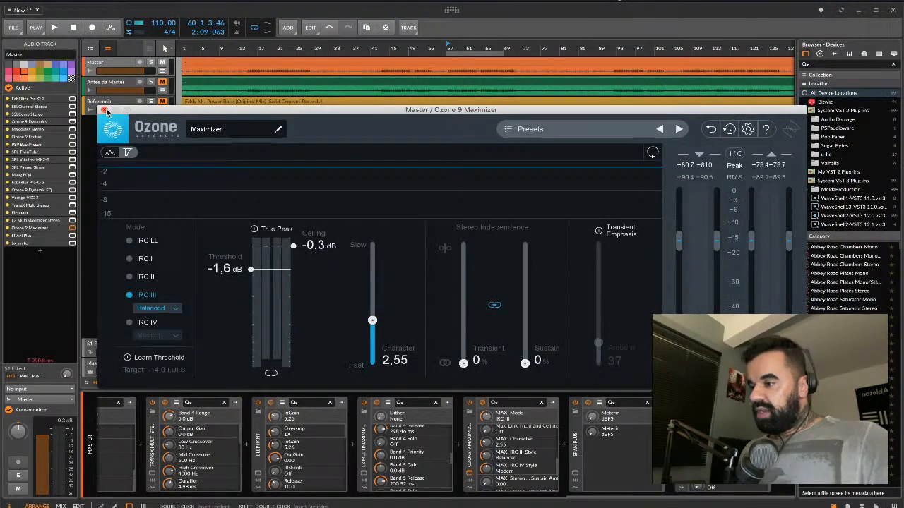
{"action": "left_click", "coordinate": [106, 111]}
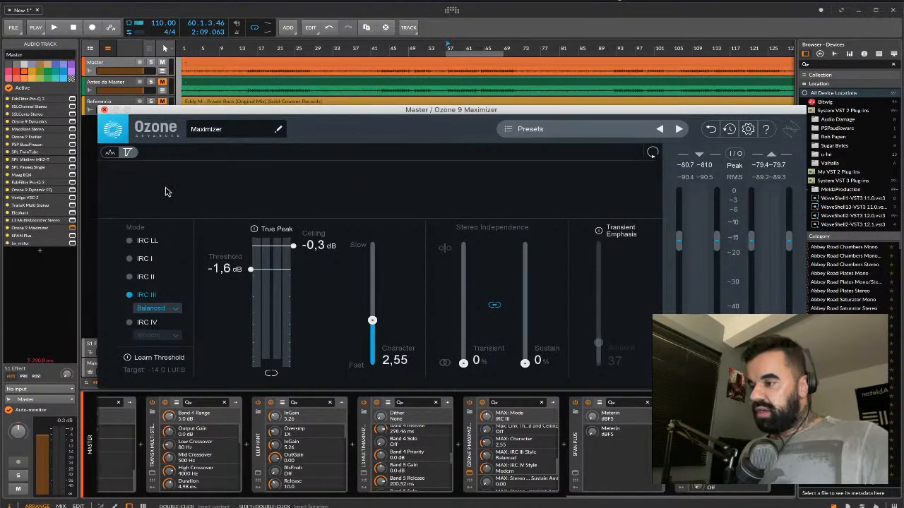
Listen to the mix with the Maximizer in IRC III, measure its loudness in the project master's Insight 2, and close Insight 2.
{"action": "key", "text": "space"}
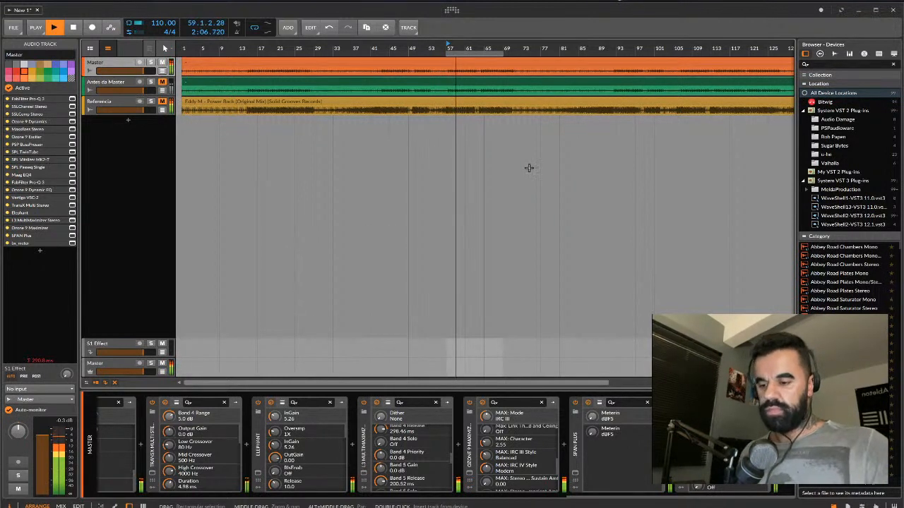
{"action": "key", "text": "space"}
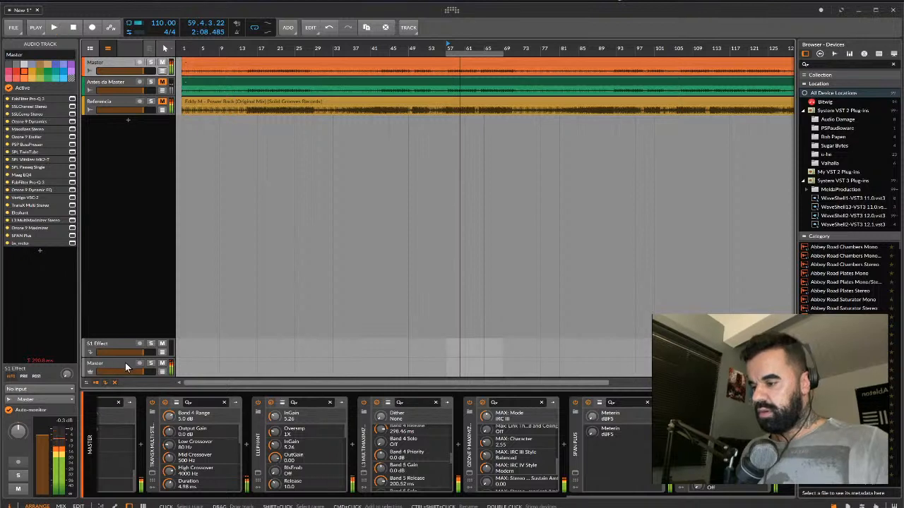
{"action": "left_click", "coordinate": [125, 362]}
{"action": "left_click", "coordinate": [111, 478]}
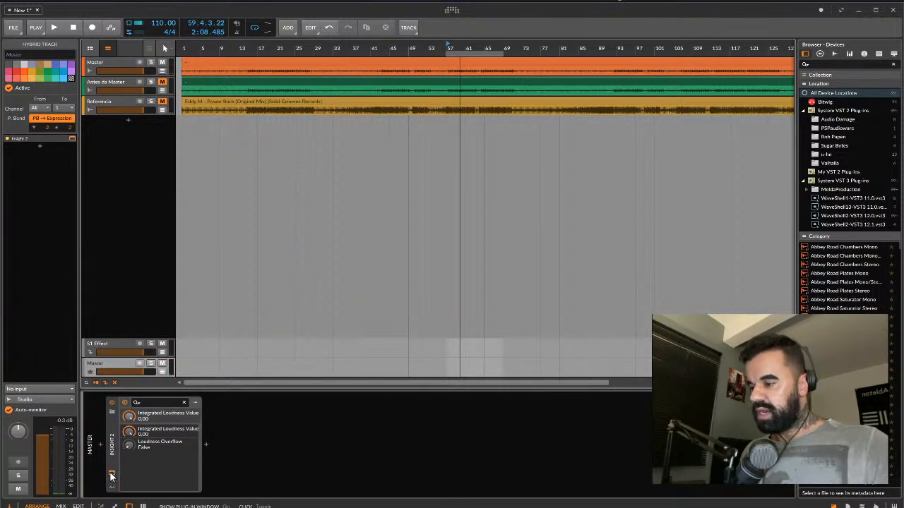
{"action": "key", "text": "space"}
{"action": "key", "text": "space"}
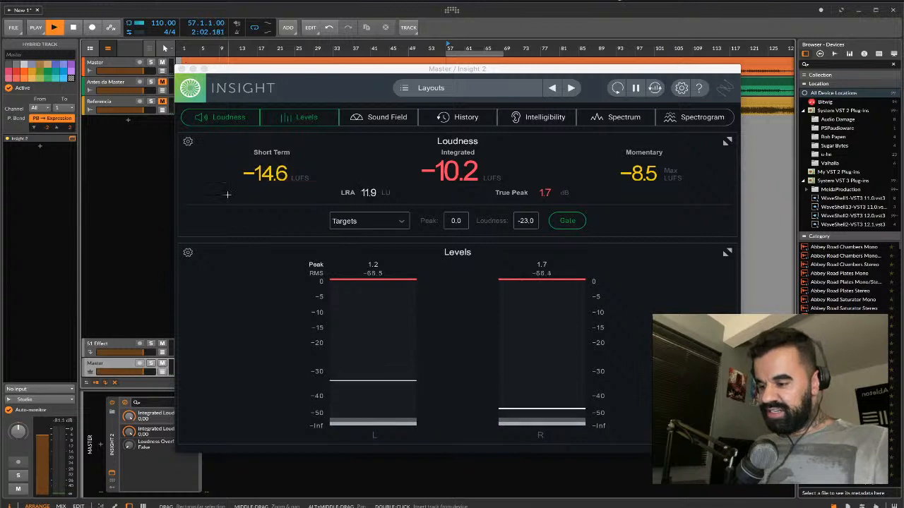
{"action": "key", "text": "space"}
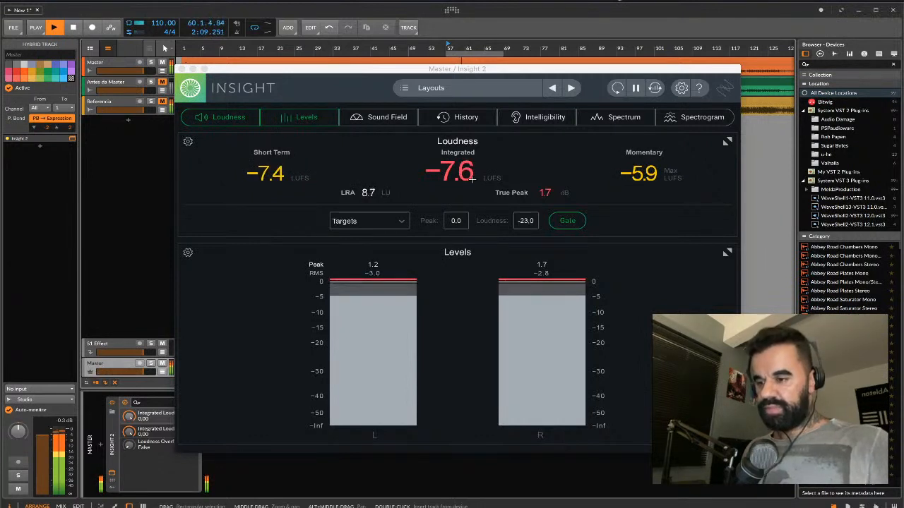
{"action": "key", "text": "space"}
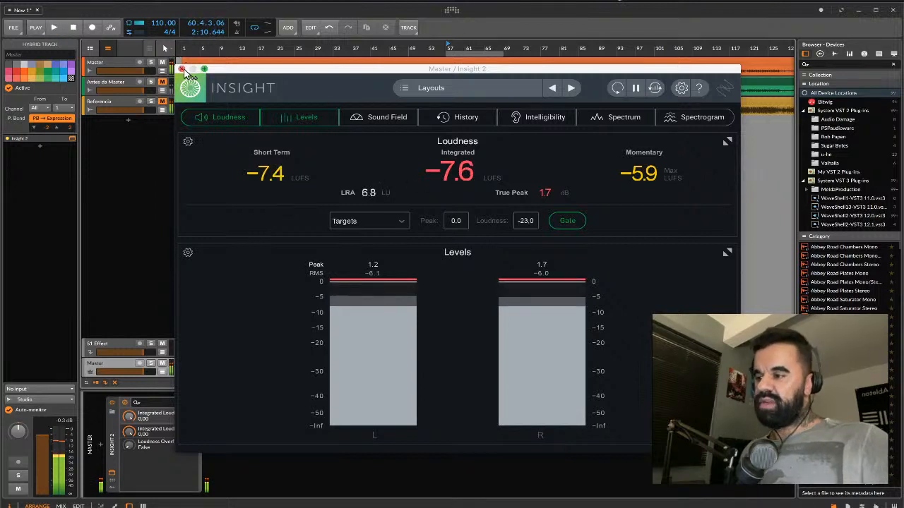
{"action": "left_click", "coordinate": [184, 69]}
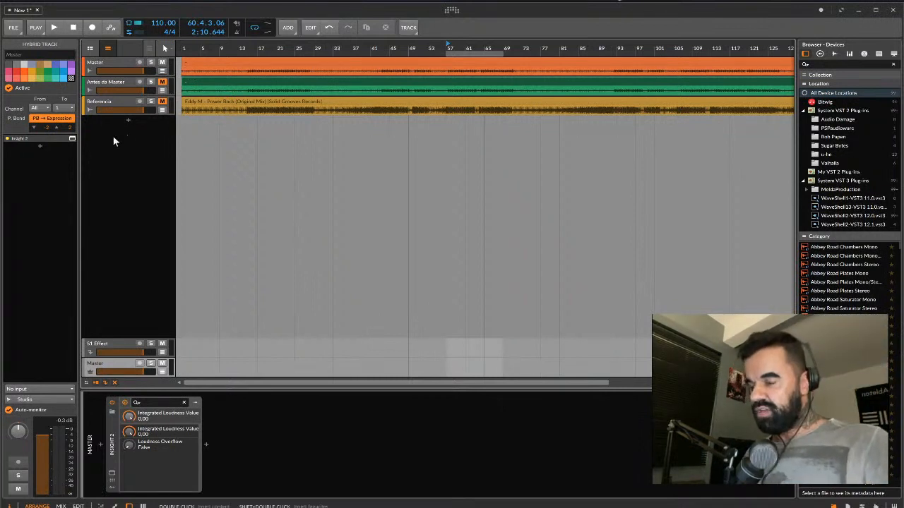
Switch Ozone 9 Maximizer on the Master audio track to IRC IV mode and close its window.
{"action": "left_click", "coordinate": [106, 62]}
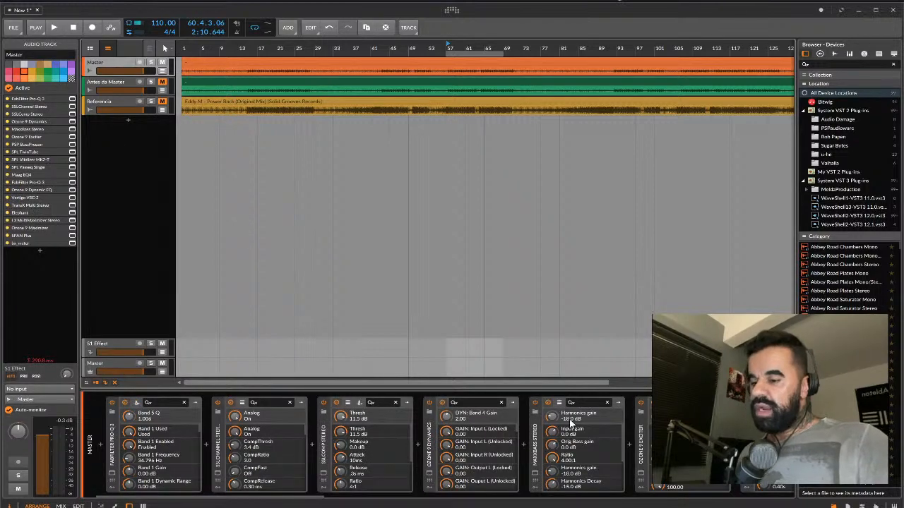
{"action": "scroll", "coordinate": [569, 407], "scroll_direction": "right", "scroll_amount": 2}
{"action": "scroll", "coordinate": [569, 407], "scroll_direction": "right", "scroll_amount": 10}
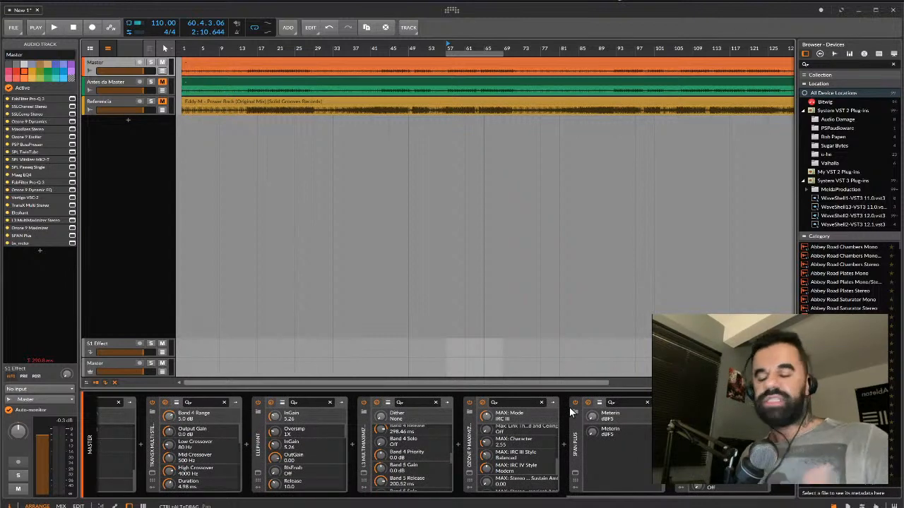
{"action": "left_click", "coordinate": [471, 475]}
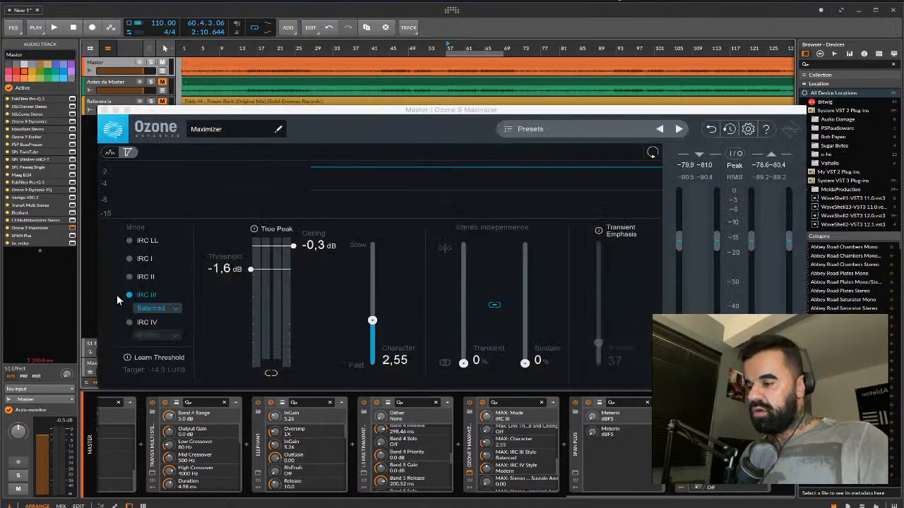
{"action": "left_click", "coordinate": [130, 322]}
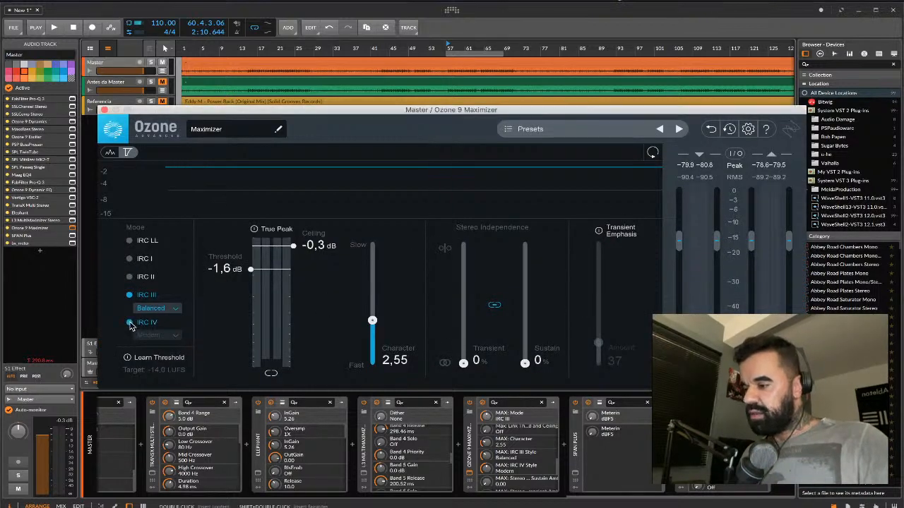
{"action": "left_click", "coordinate": [104, 110]}
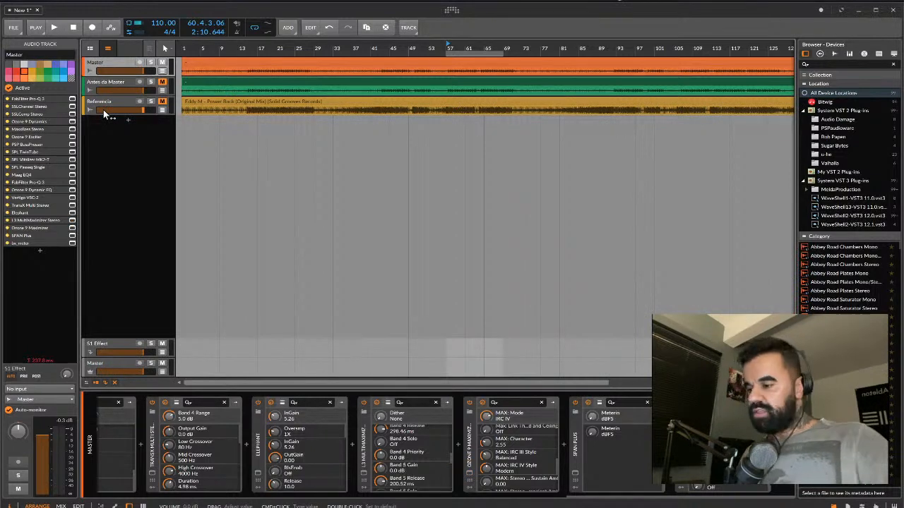
Measure the mix's loudness with the Maximizer in IRC IV using the project master's Insight 2, and close Insight 2.
{"action": "left_click", "coordinate": [126, 363]}
{"action": "left_click", "coordinate": [112, 474]}
{"action": "key", "text": "space"}
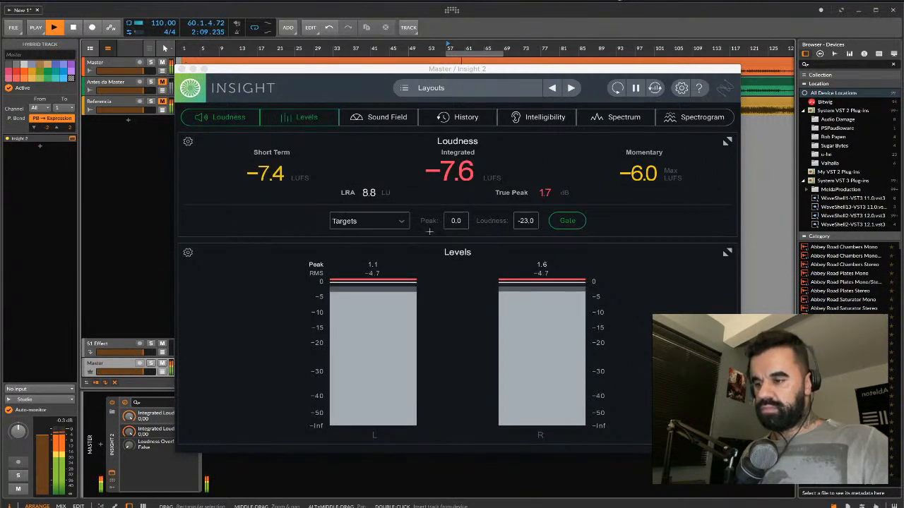
{"action": "key", "text": "space"}
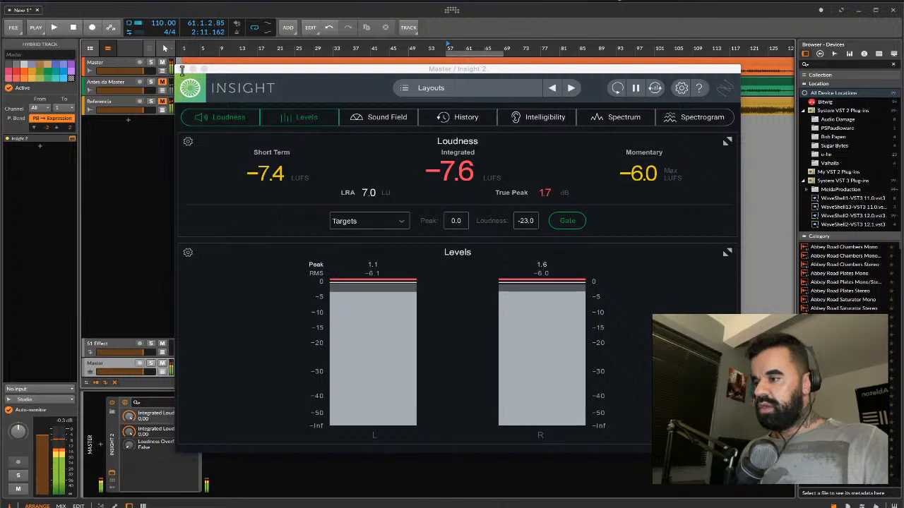
{"action": "left_click", "coordinate": [183, 69]}
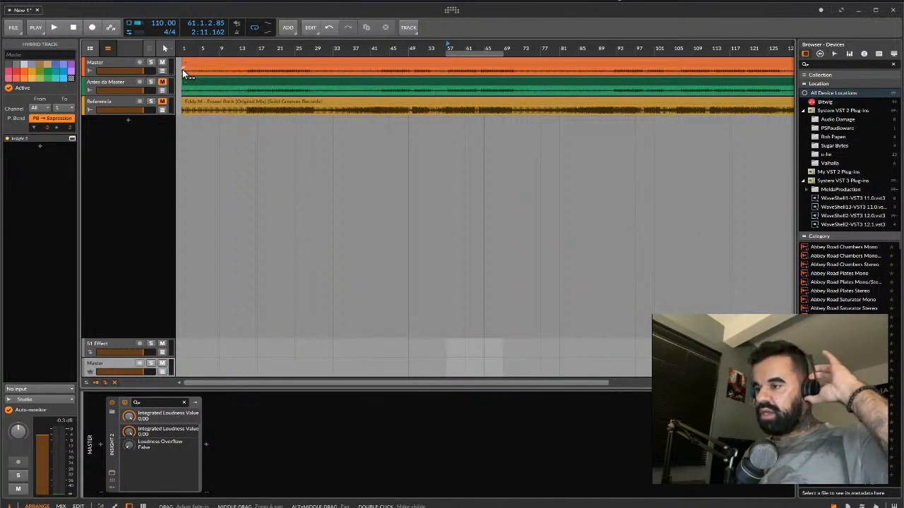
Compare the mastered track with the reference by toggling solo on the Referencia track during playback.
{"action": "key", "text": "space"}
{"action": "left_click", "coordinate": [151, 102]}
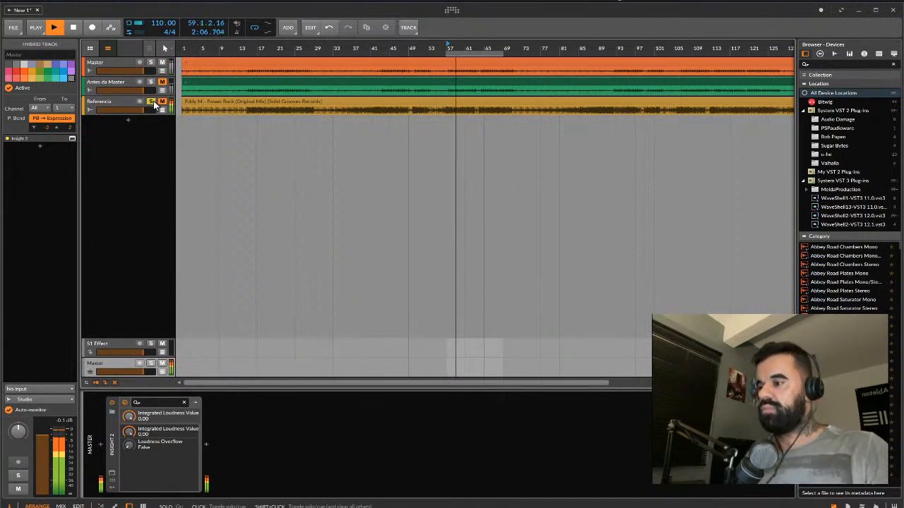
{"action": "left_click", "coordinate": [152, 102]}
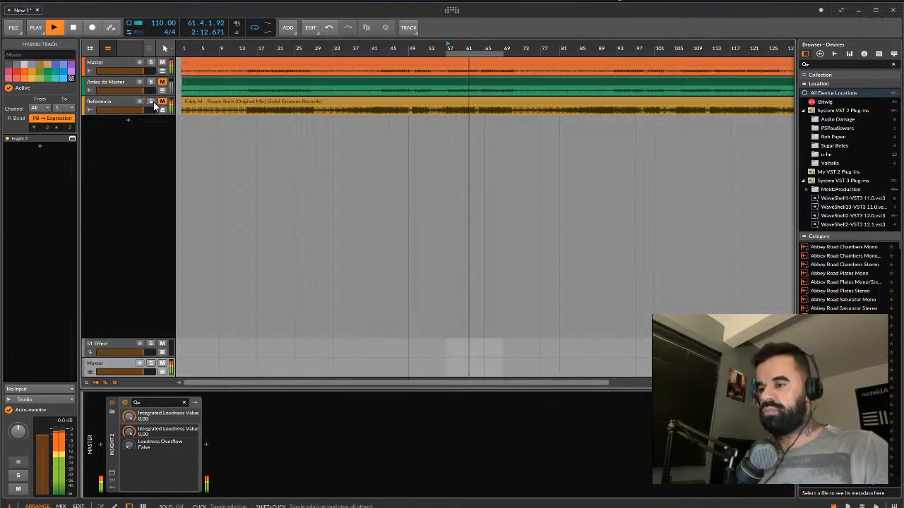
{"action": "left_click", "coordinate": [151, 103]}
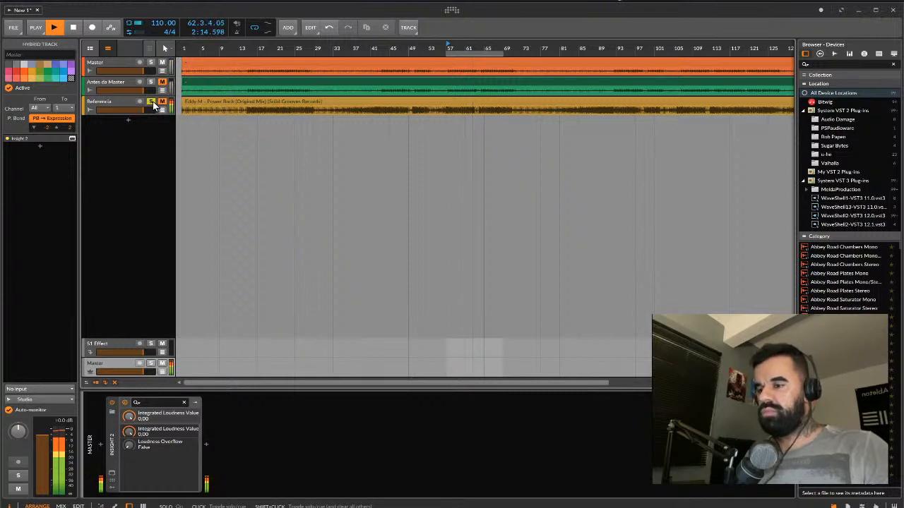
{"action": "left_click", "coordinate": [151, 103]}
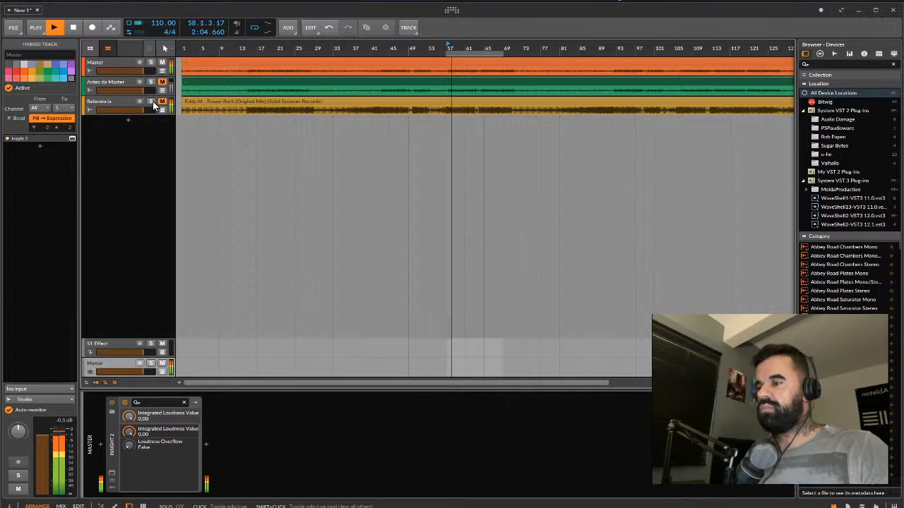
Solo and unsolo the Referencia track for one last comparison with the master, and stop playback.
{"action": "left_click", "coordinate": [151, 103]}
{"action": "left_click", "coordinate": [151, 103]}
{"action": "key", "text": "space"}
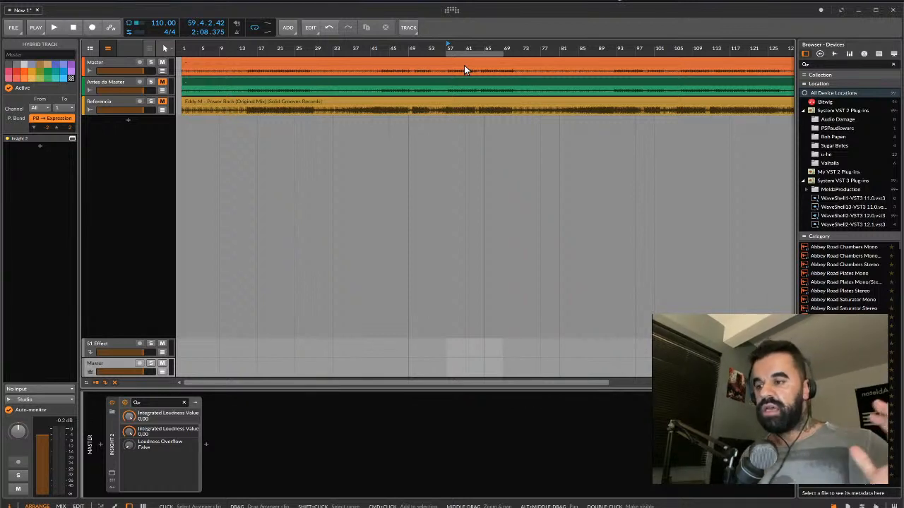
Review the Master audio track's full device chain, from the first FabFilter Pro-Q 3 through to the Ozone 9 Maximizer and SPAN Plus.
{"action": "left_click", "coordinate": [109, 63]}
{"action": "scroll", "coordinate": [416, 416], "scroll_direction": "down", "scroll_amount": 5}
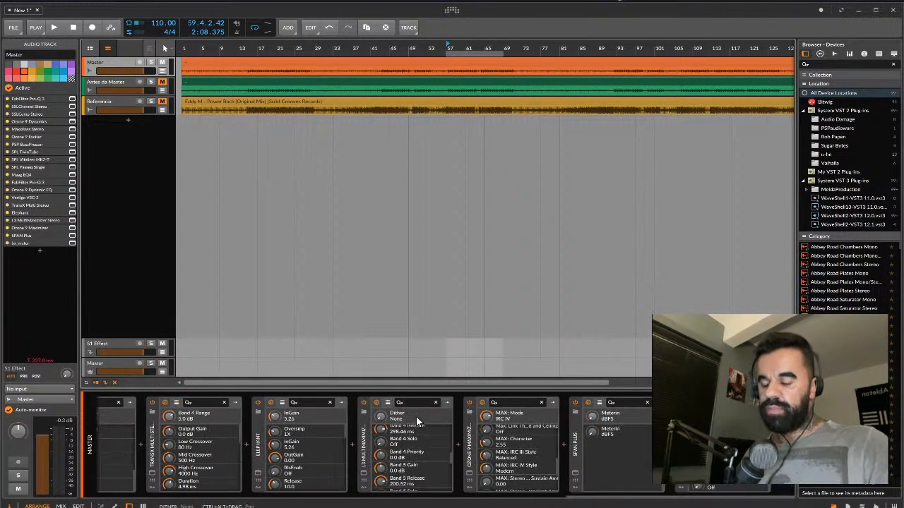
{"action": "scroll", "coordinate": [382, 424], "scroll_direction": "up", "scroll_amount": 1}
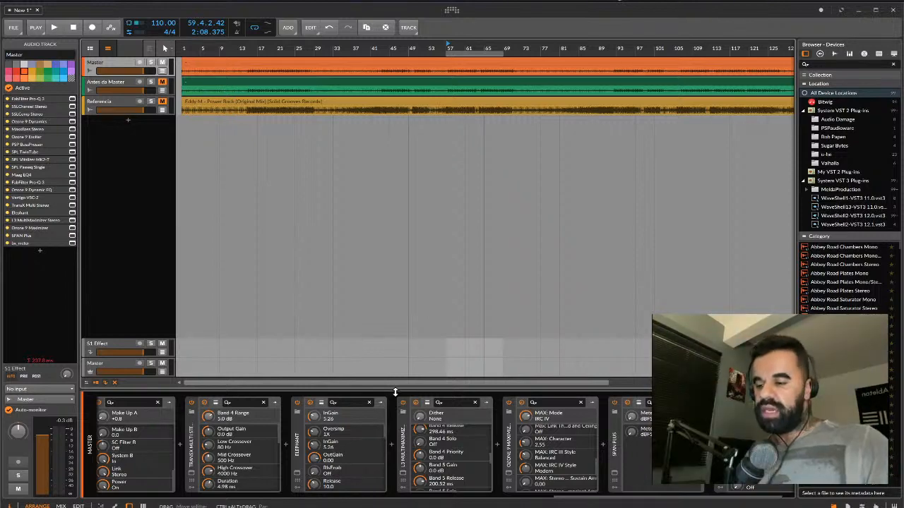
{"action": "scroll", "coordinate": [394, 395], "scroll_direction": "up", "scroll_amount": 10}
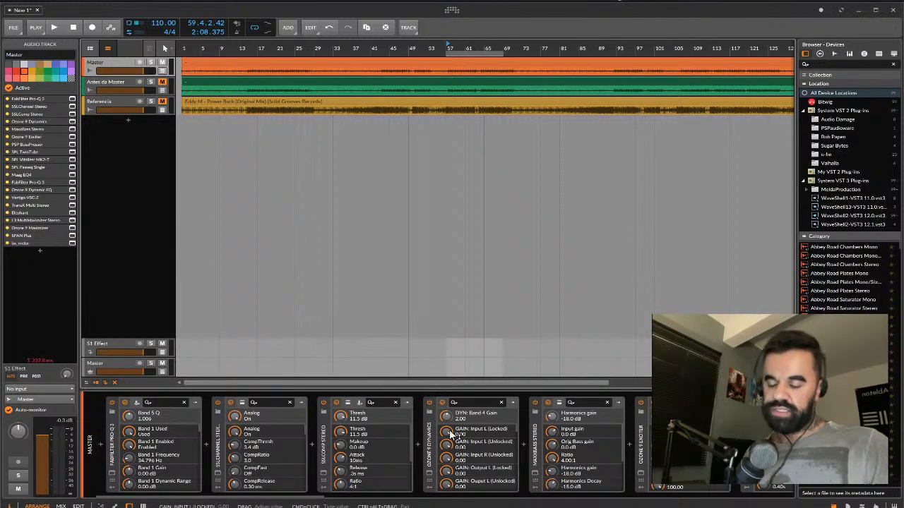
{"action": "scroll", "coordinate": [492, 408], "scroll_direction": "down", "scroll_amount": 10}
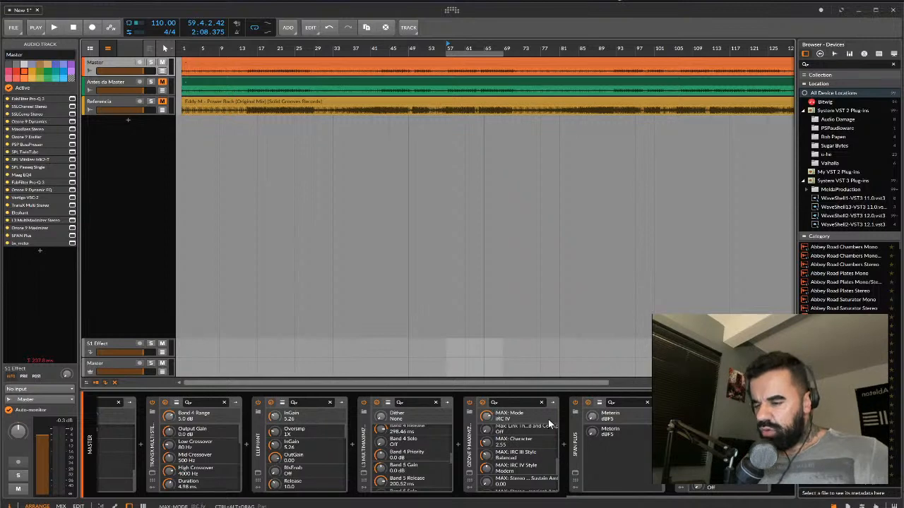
{"action": "scroll", "coordinate": [492, 424], "scroll_direction": "up", "scroll_amount": 10}
{"action": "scroll", "coordinate": [493, 429], "scroll_direction": "up", "scroll_amount": 2}
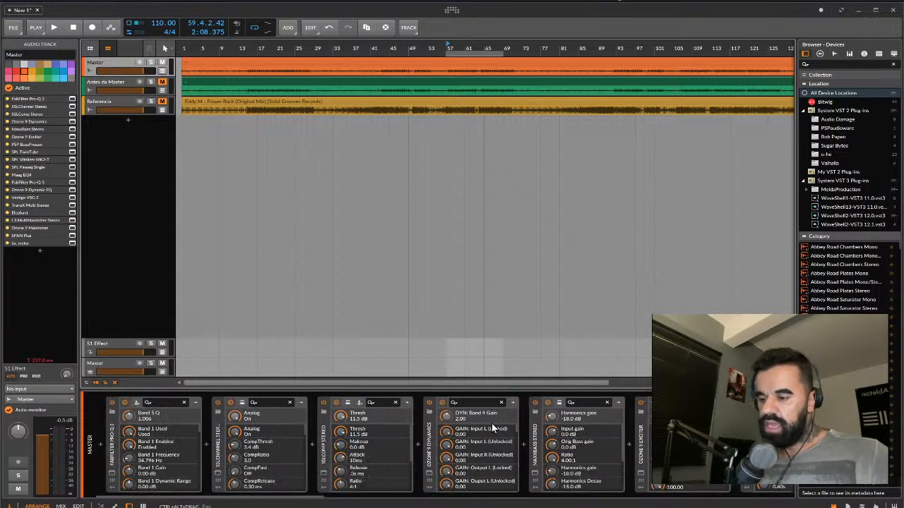
{"action": "scroll", "coordinate": [493, 427], "scroll_direction": "down", "scroll_amount": 1}
{"action": "scroll", "coordinate": [492, 429], "scroll_direction": "right", "scroll_amount": 8}
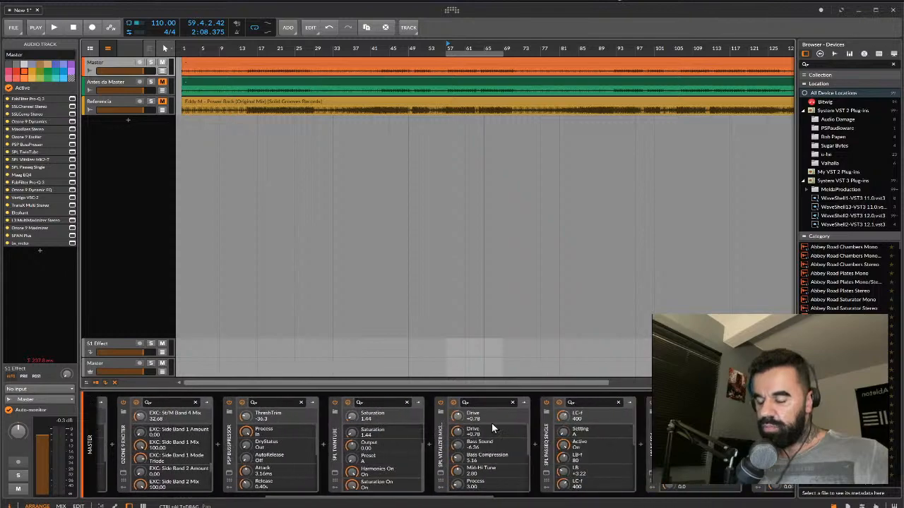
{"action": "scroll", "coordinate": [492, 428], "scroll_direction": "left", "scroll_amount": 8}
{"action": "scroll", "coordinate": [492, 429], "scroll_direction": "left", "scroll_amount": 4}
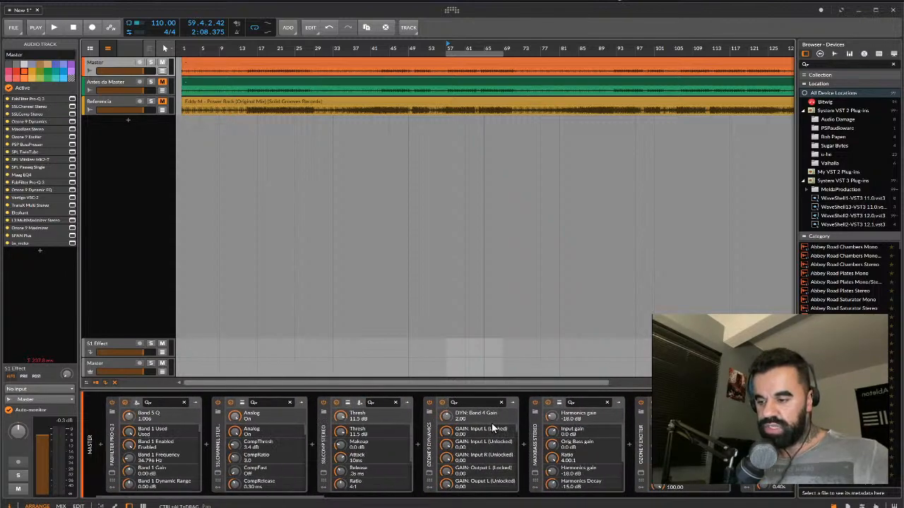
{"action": "scroll", "coordinate": [492, 429], "scroll_direction": "right", "scroll_amount": 10}
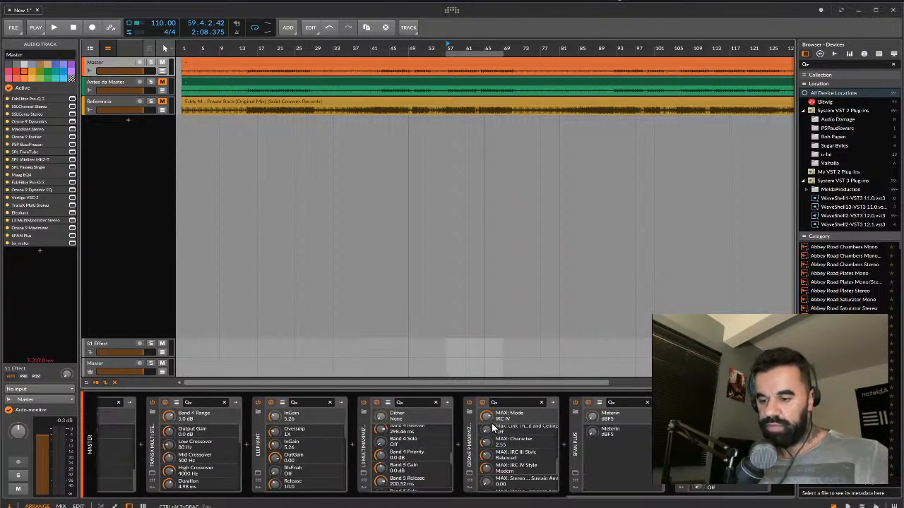
{"action": "scroll", "coordinate": [492, 429], "scroll_direction": "left", "scroll_amount": 8}
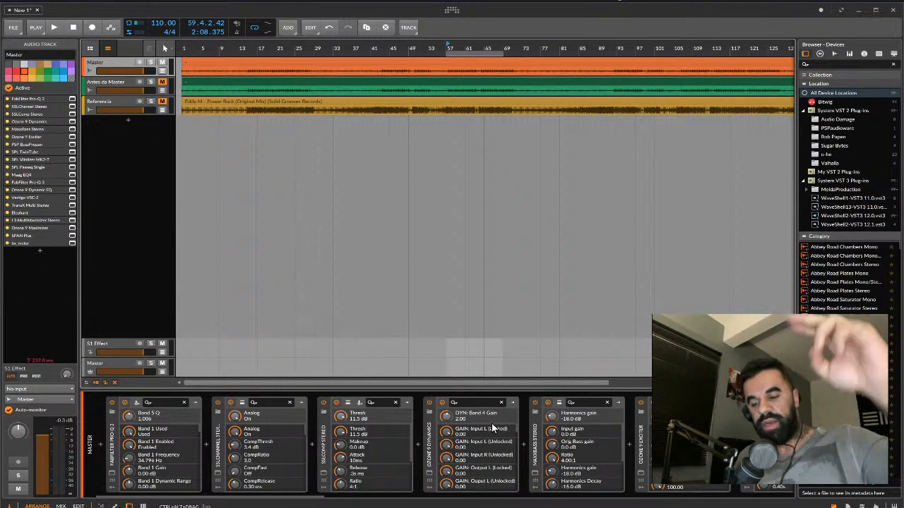
{"action": "mouse_move", "coordinate": [471, 486]}
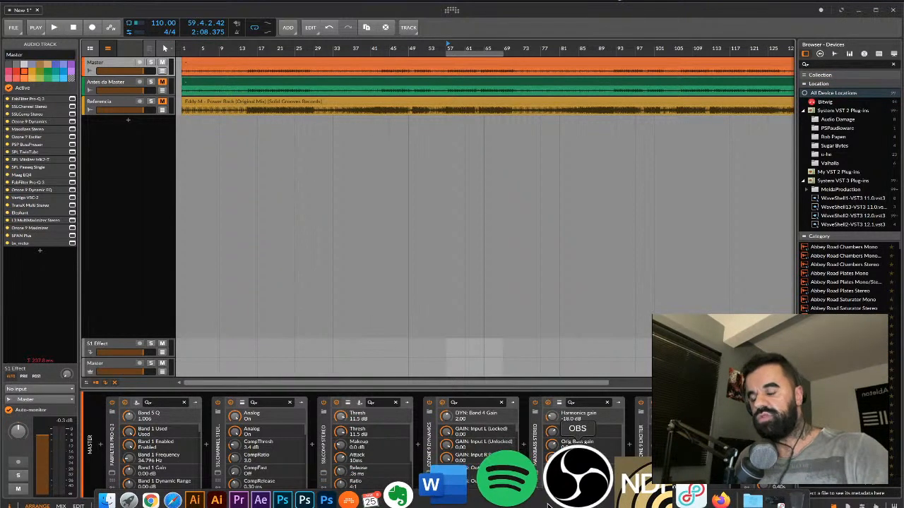